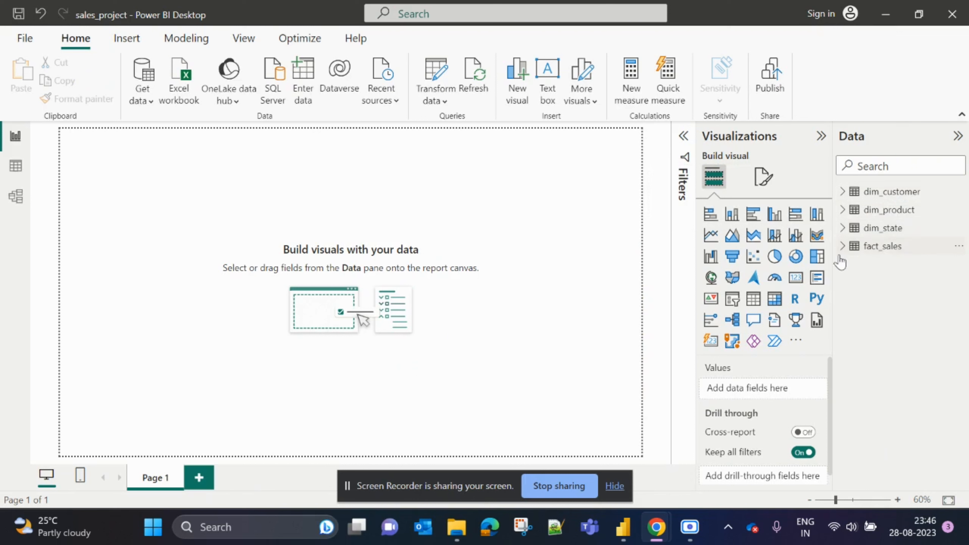
Step: Expand the fact_sales, dim_state, dim_product and dim_customer tables to examine their fields
left_click(843, 247)
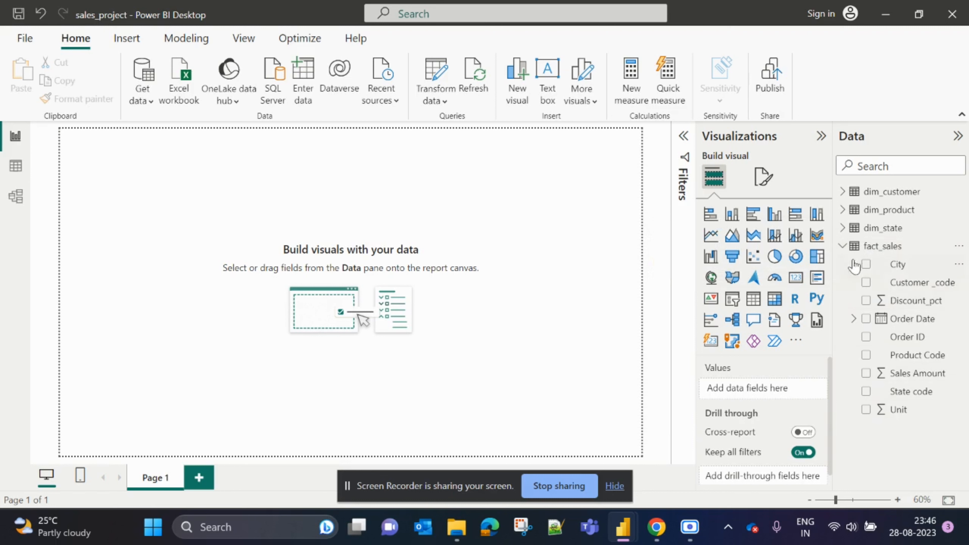
left_click(842, 227)
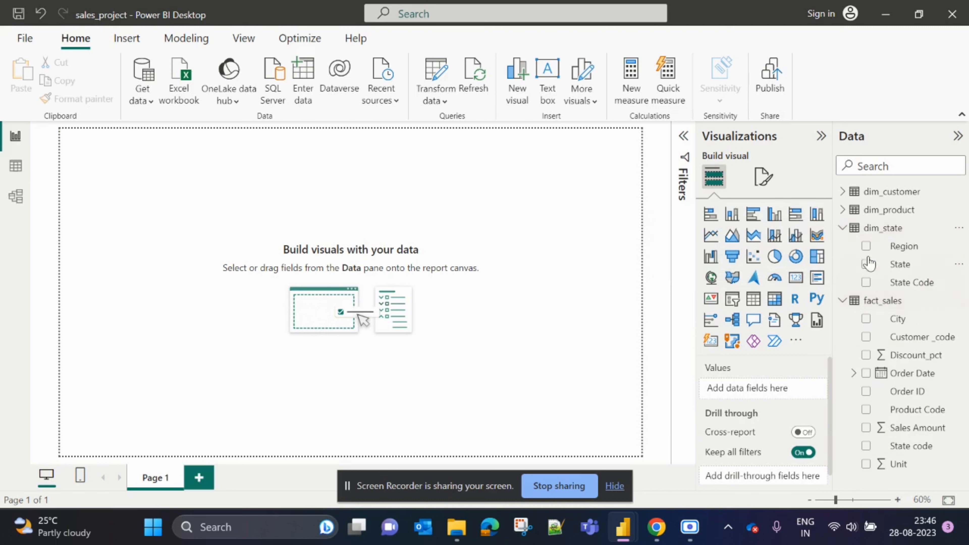
left_click(842, 209)
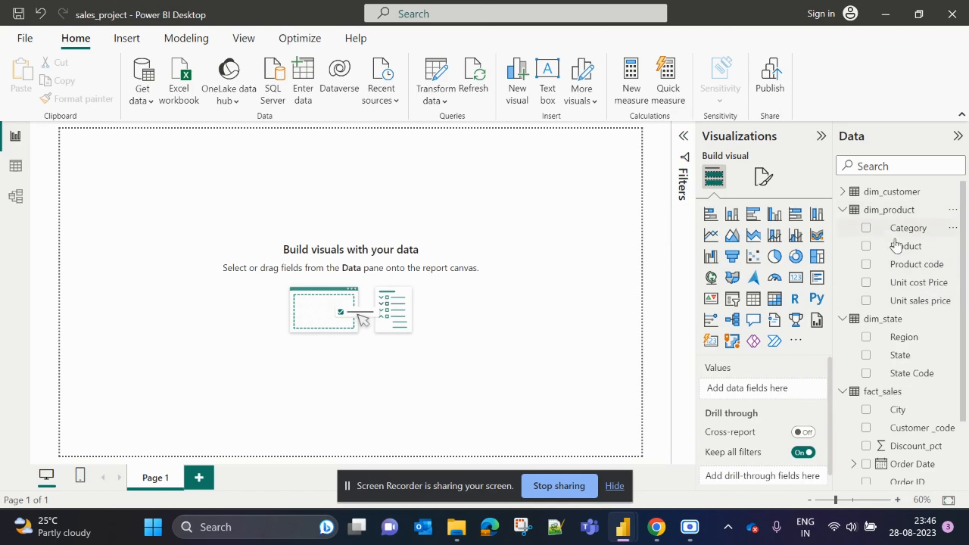
left_click(842, 192)
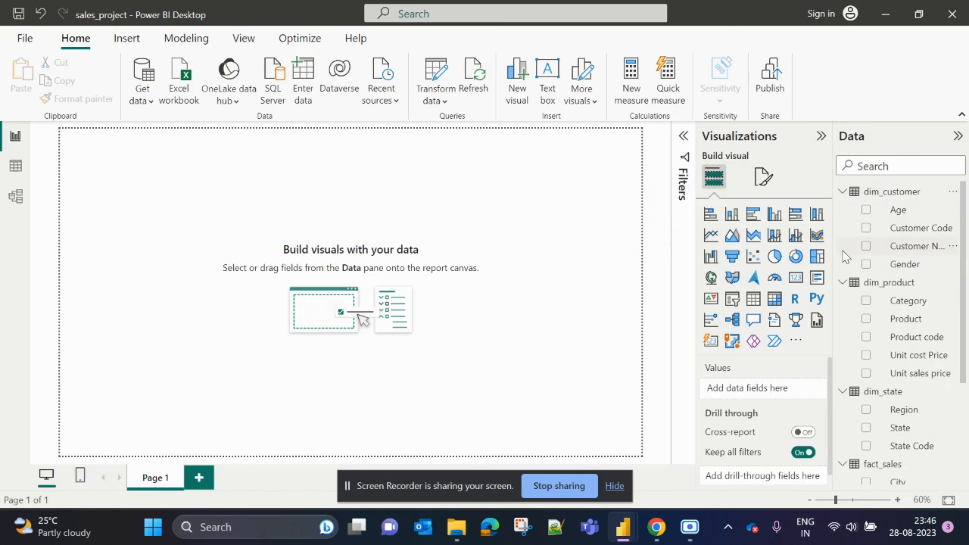
Step: Examine the relationships between the four tables in the model view, with the properties collapsed, and return to the report view
left_click(16, 198)
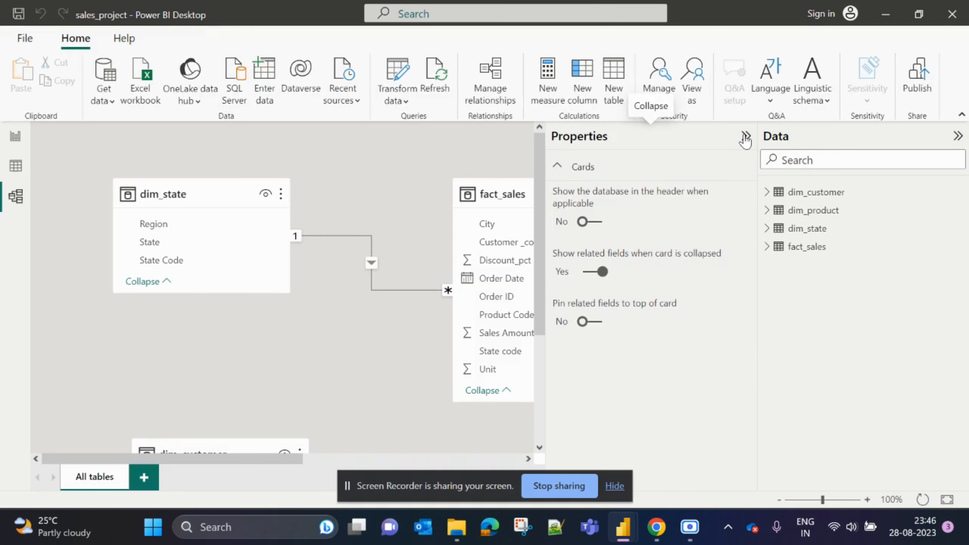
left_click(746, 137)
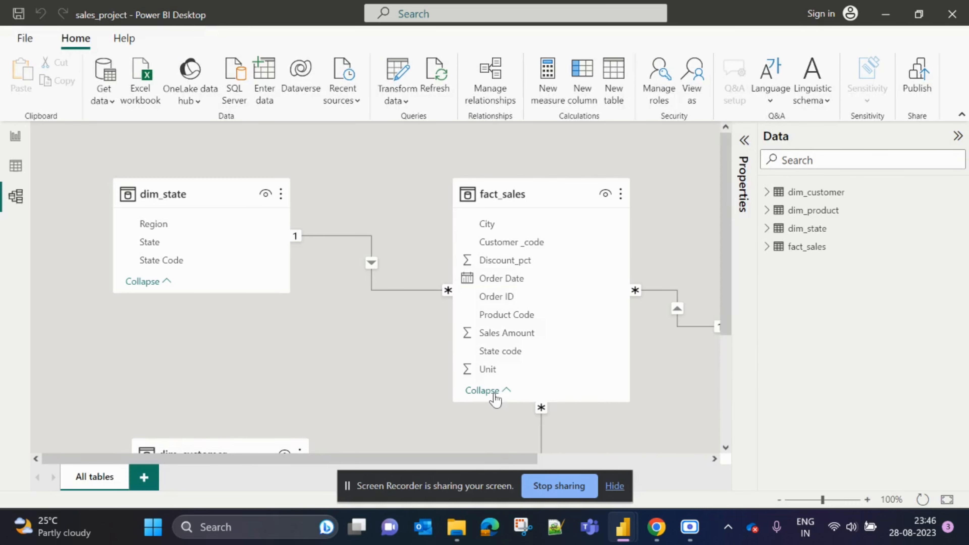
scroll(327, 325, "down", 3, "ctrl")
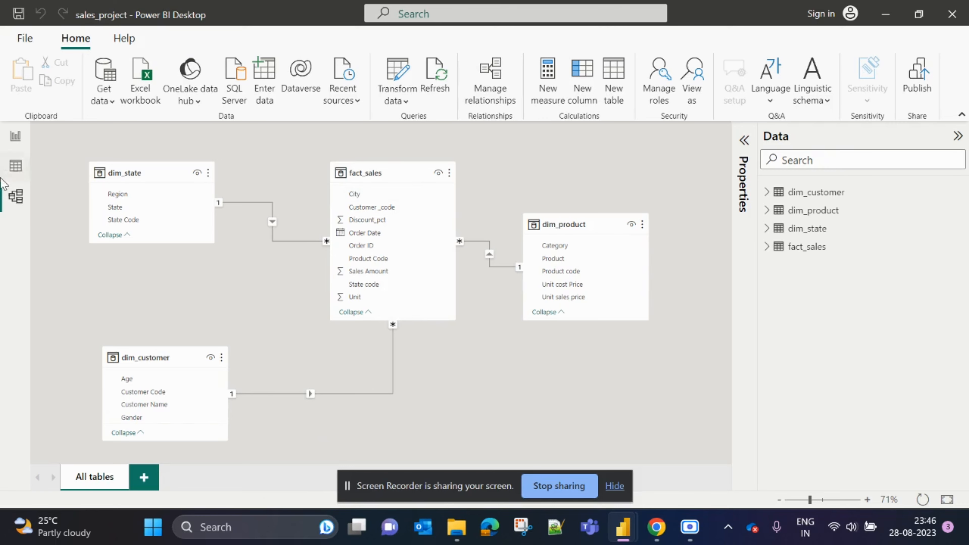
left_click(15, 137)
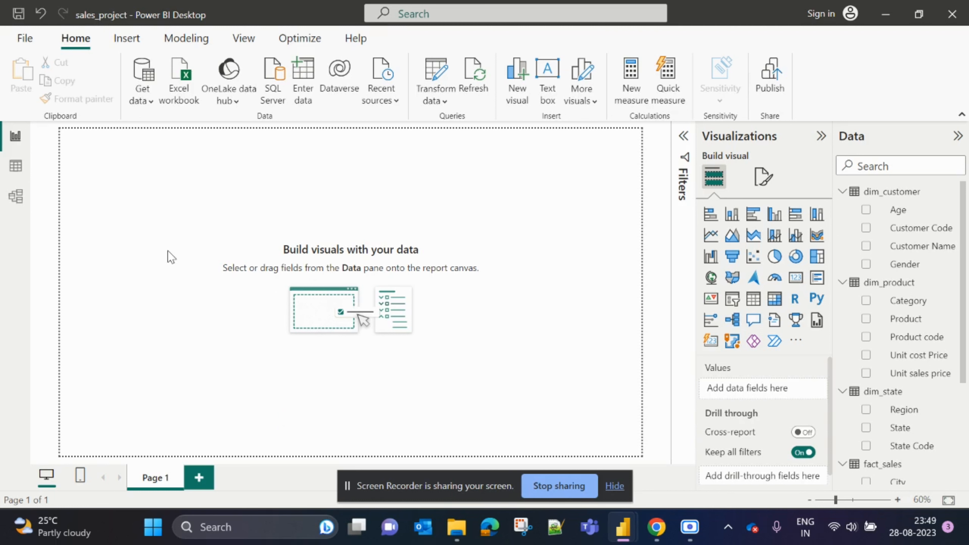
Step: Open the Fact_Sales workbook from the Super market data folder and select the first sales amount in cell E2
mouse_move(457, 527)
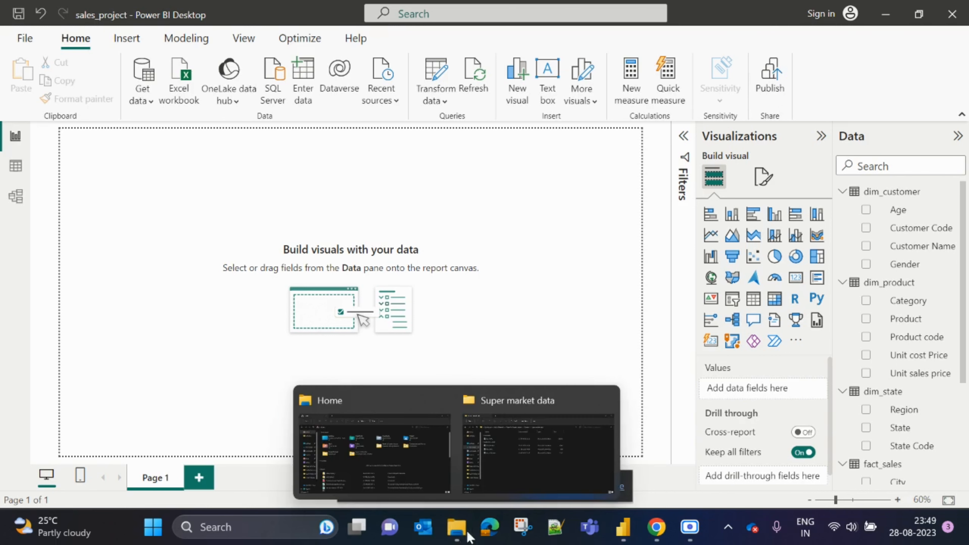
left_click(504, 435)
double_click(186, 161)
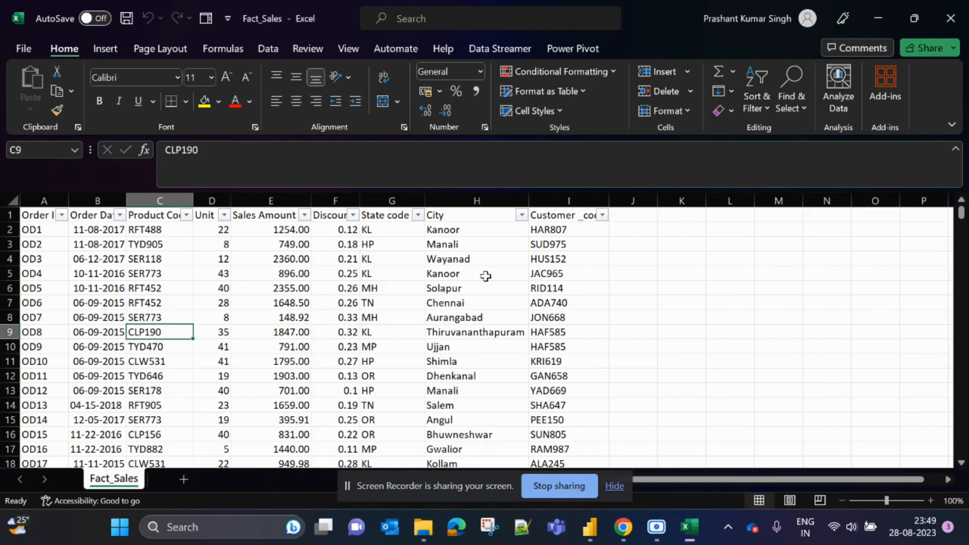
left_click(292, 229)
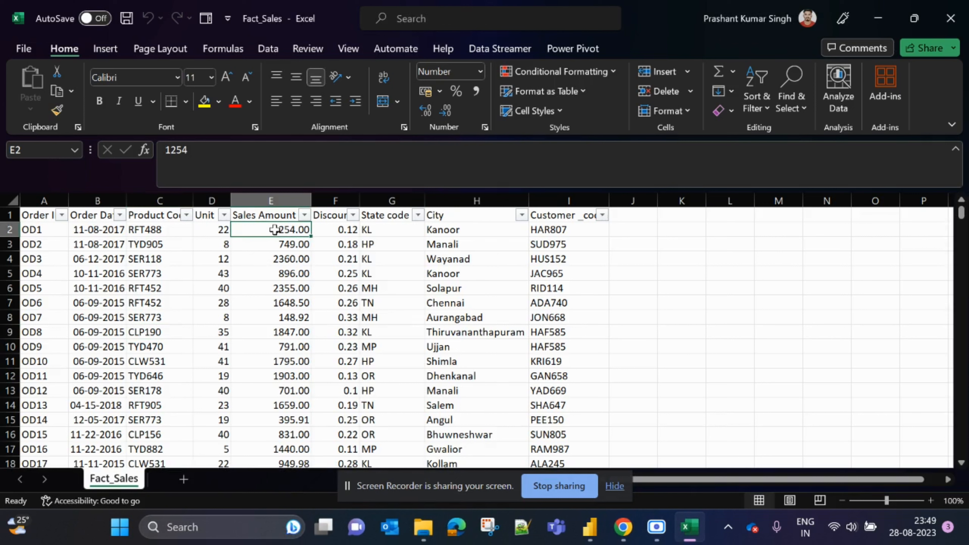
Step: Examine which years the Order Date column's filter list offers, leaving all dates selected
left_click(119, 216)
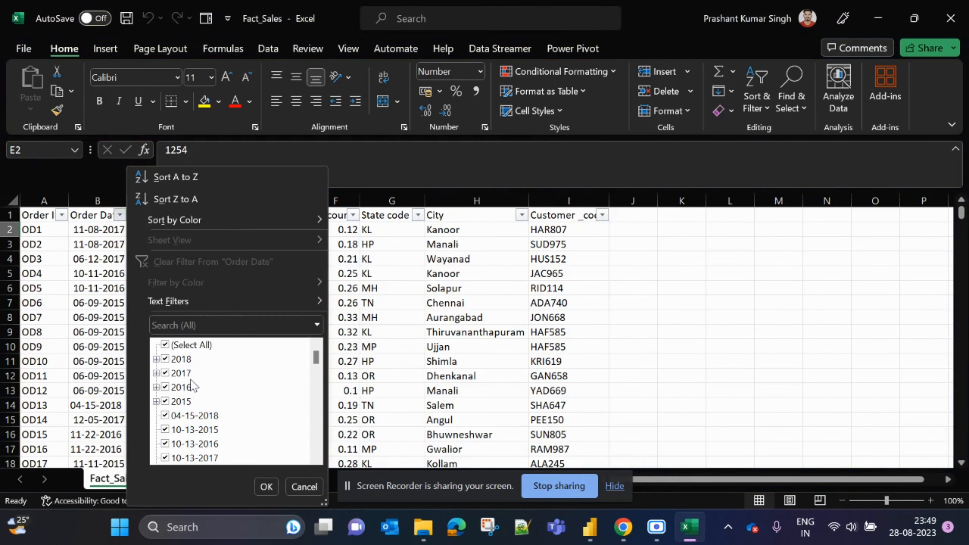
scroll(209, 429, "down", 3)
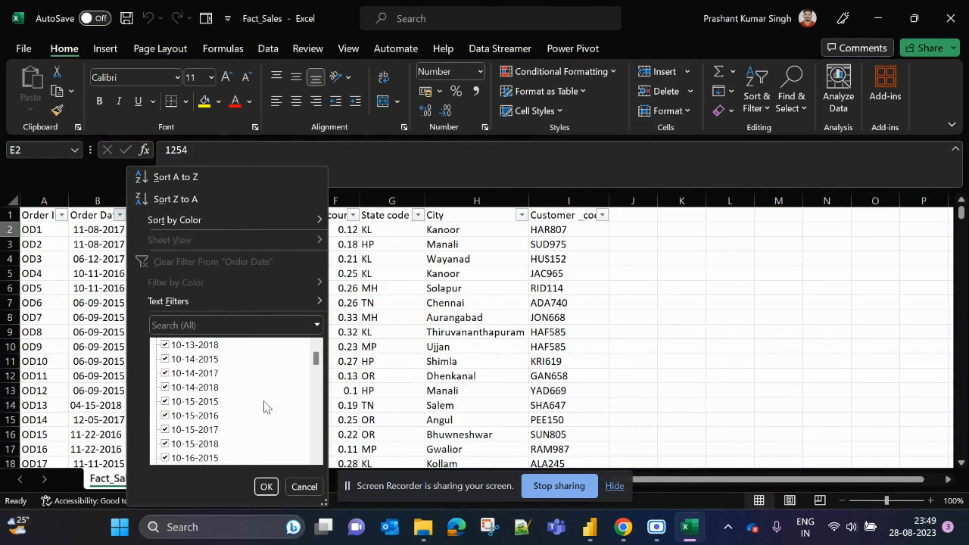
left_click(266, 486)
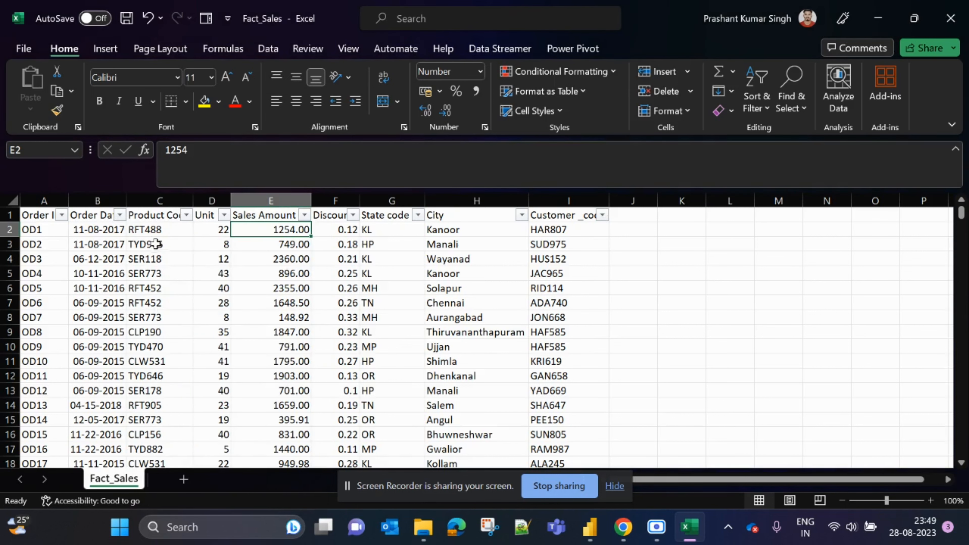
left_click(119, 215)
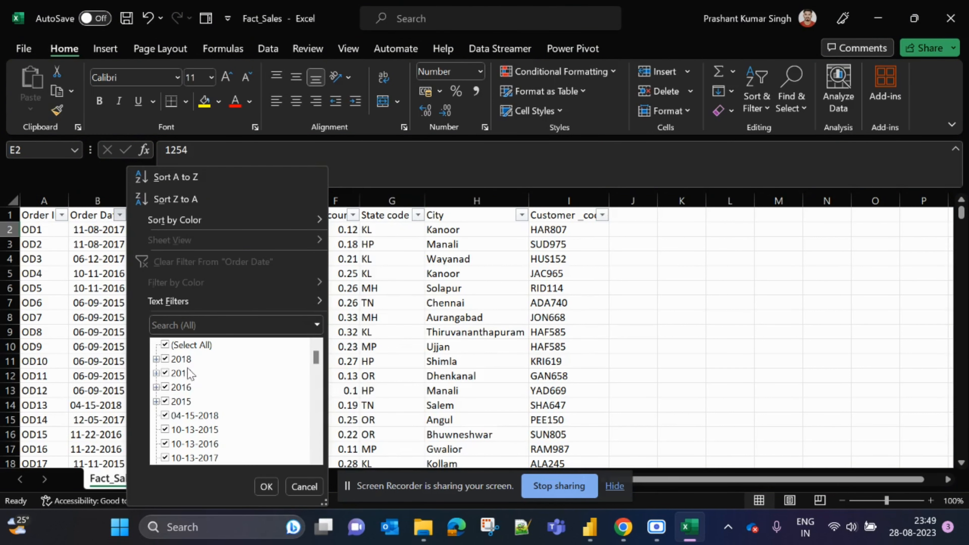
left_click(423, 371)
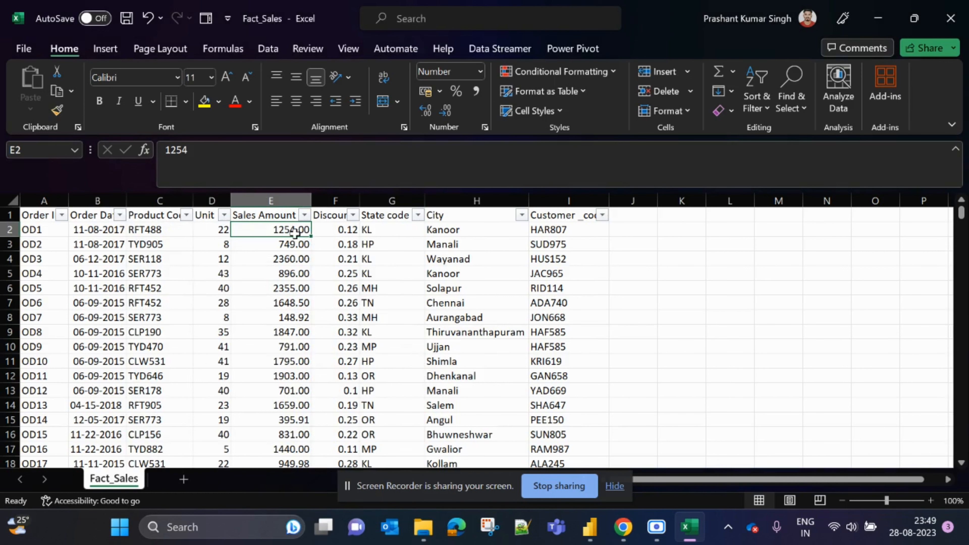
Step: Select all Sales Amount values from E2 down to the last row to check their total
key("ctrl+shift+Down")
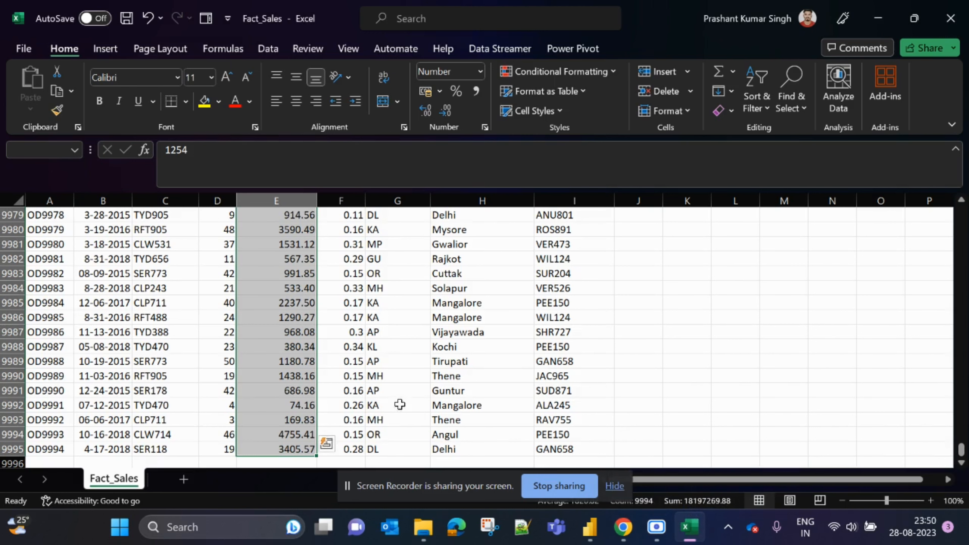
left_click(247, 306)
scroll(247, 308, "up", 4)
scroll(248, 308, "up", 20)
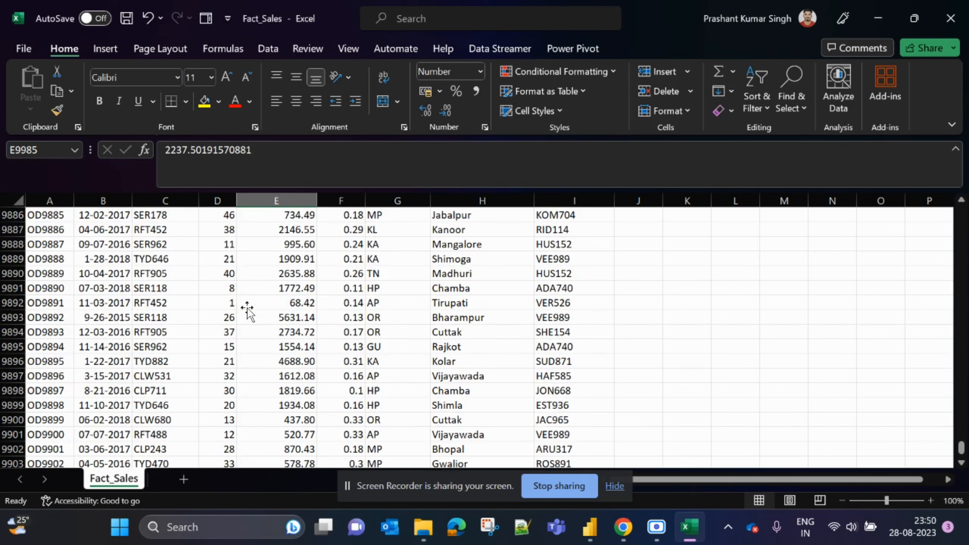
Step: Switch back to Power BI Desktop and place an empty Card visual in the upper-left corner of the report page
key("alt+Tab")
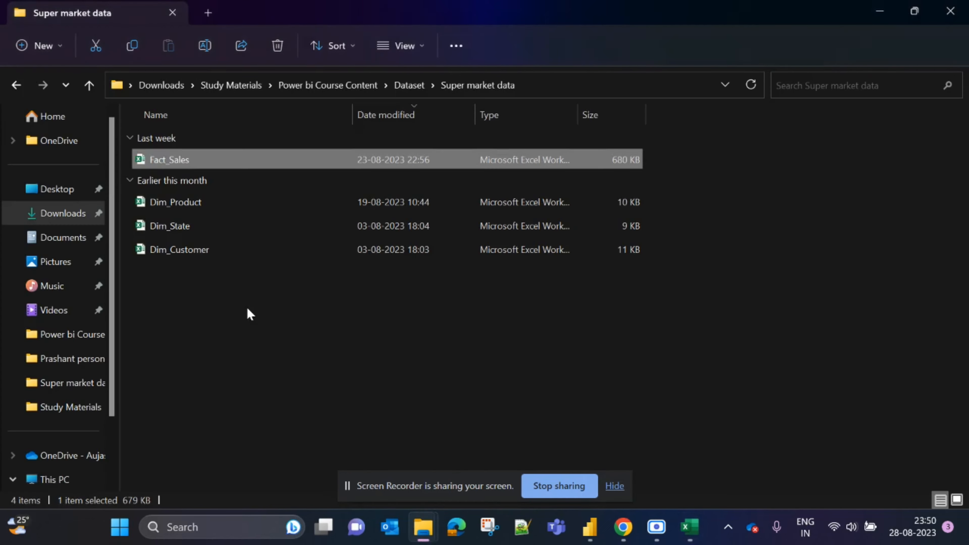
key("alt+Tab")
key("alt+Tab")
key("Tab")
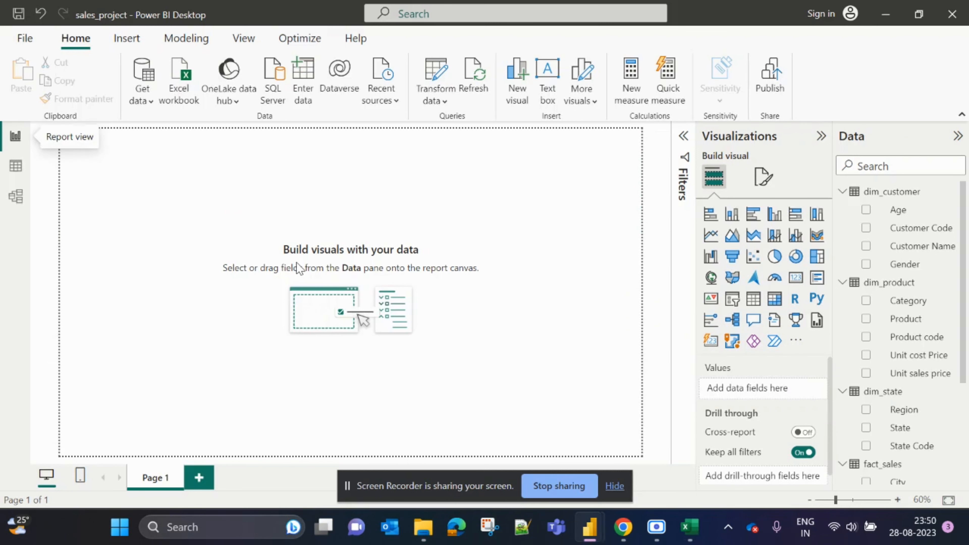
left_click(797, 279)
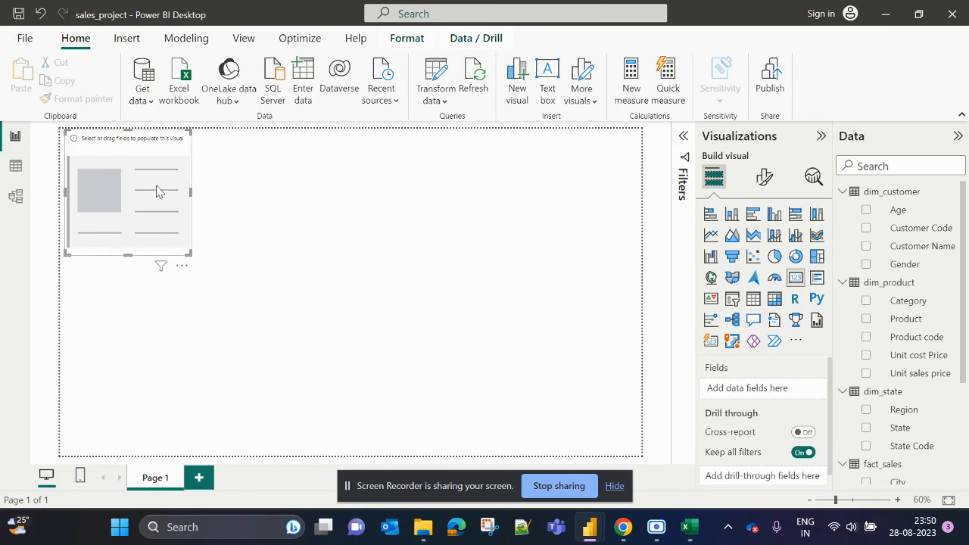
left_click_drag(137, 198, 110, 170)
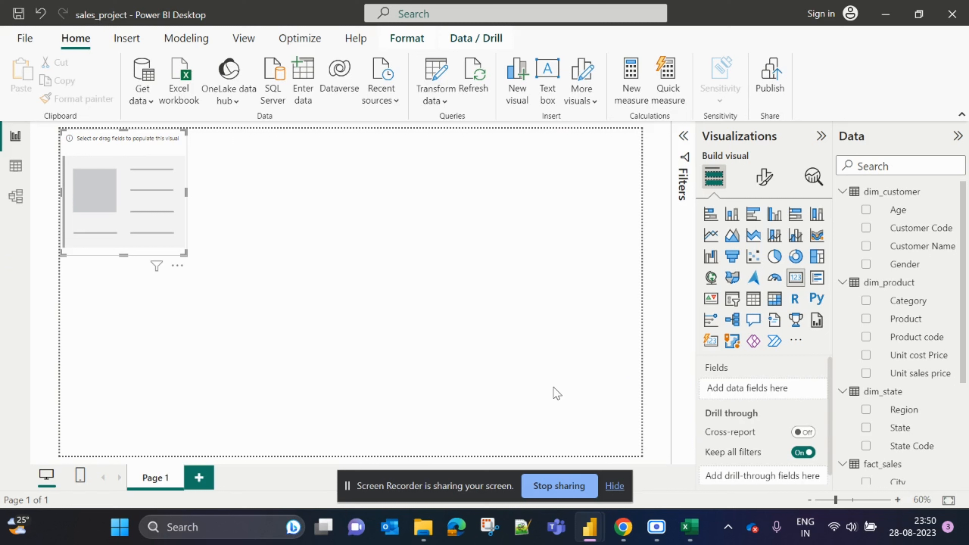
Step: Collapse the dim_state, dim_product and dim_customer tables so that only the fact_sales fields are listed
left_click(842, 392)
left_click(849, 283)
left_click(843, 192)
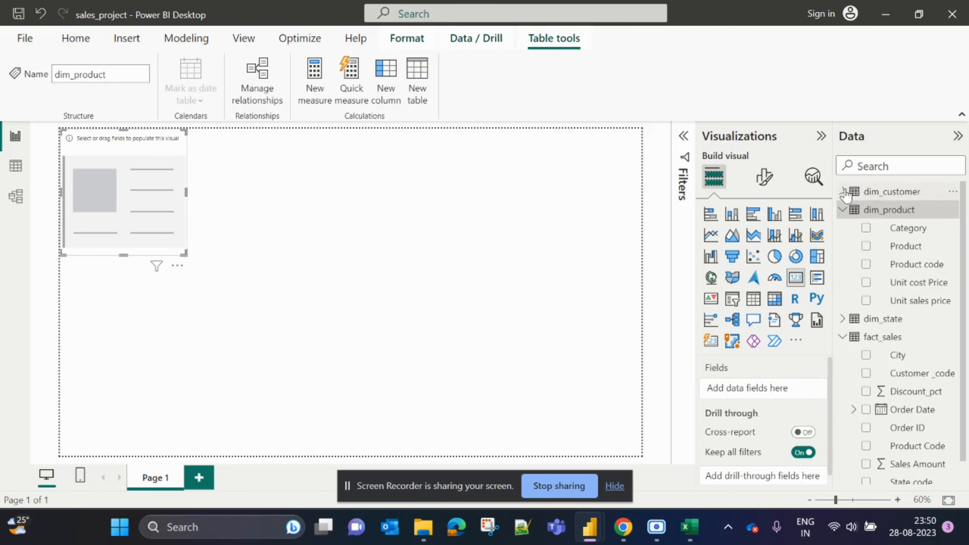
left_click(843, 210)
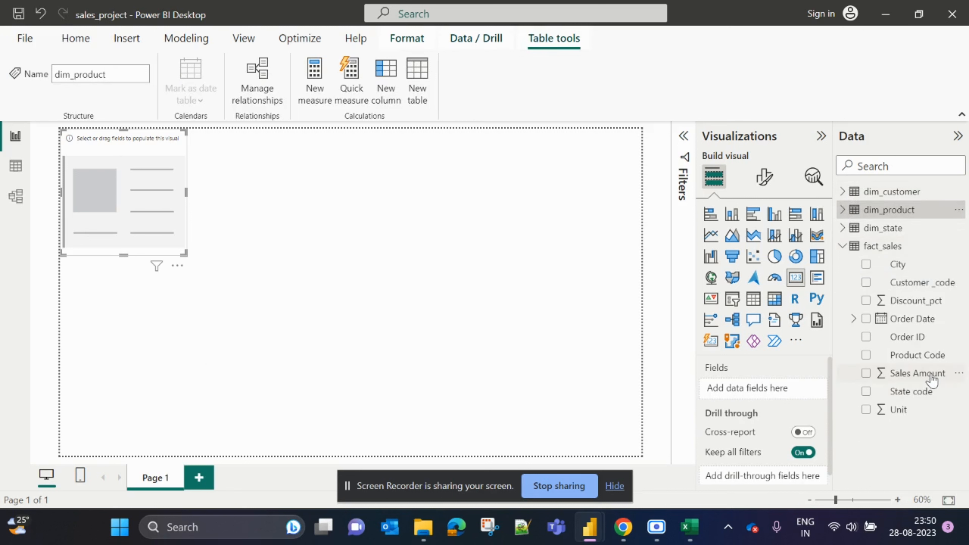
Step: Try the fact_sales Sales Amount field in the card, remove it again and deselect the card
left_click_drag(930, 378, 794, 398)
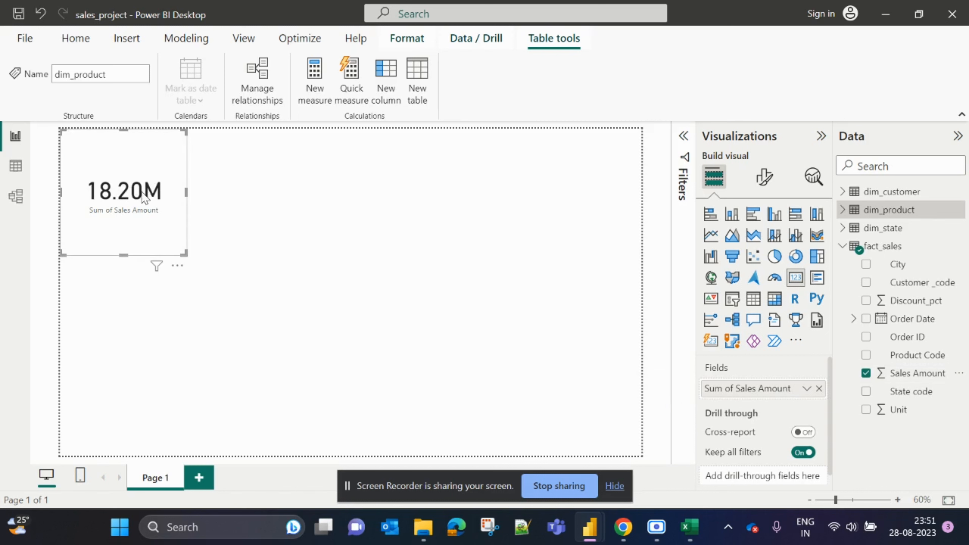
left_click(819, 388)
left_click(345, 217)
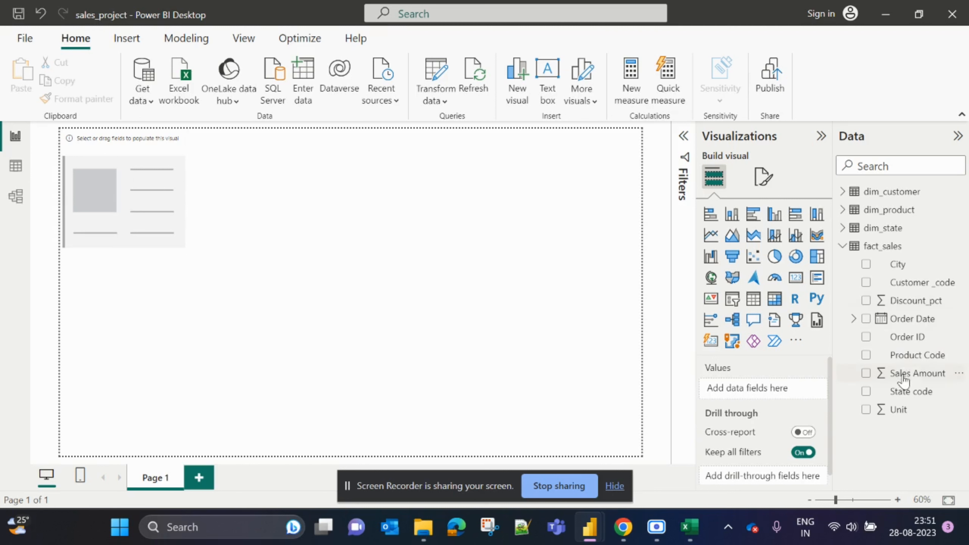
Step: Show the sum of Sales Amount in a table visual below the card, and delete that table
left_click_drag(908, 373, 772, 393)
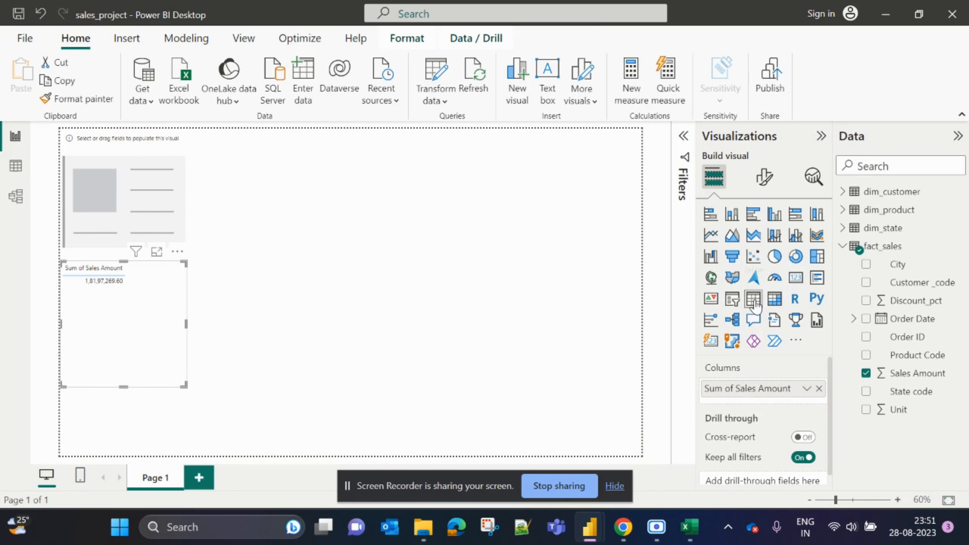
left_click(341, 325)
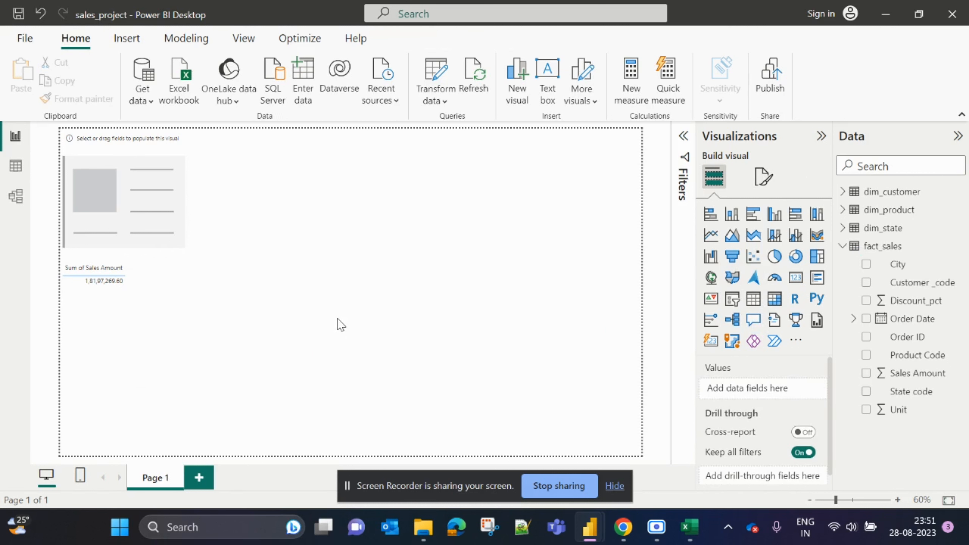
left_click(135, 322)
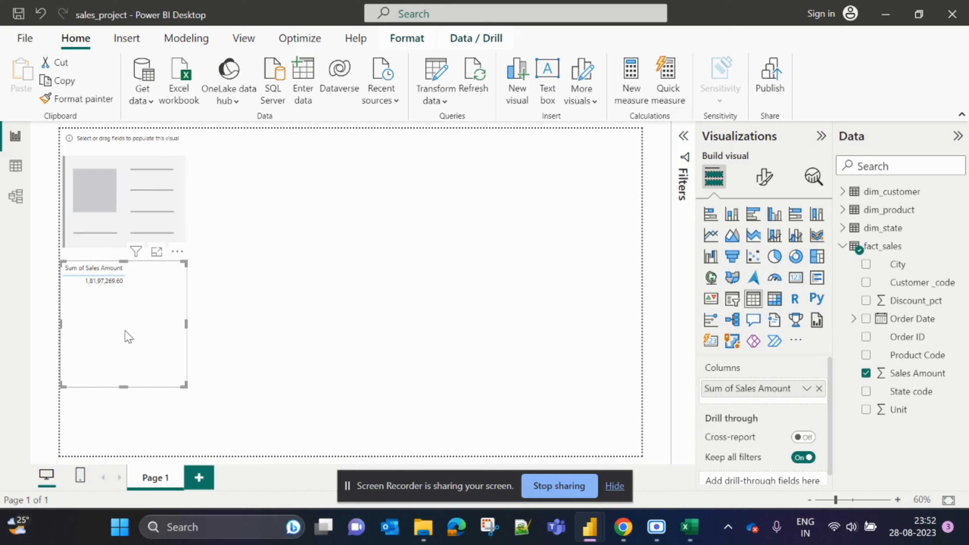
left_click(444, 391)
left_click(126, 323)
key("Delete")
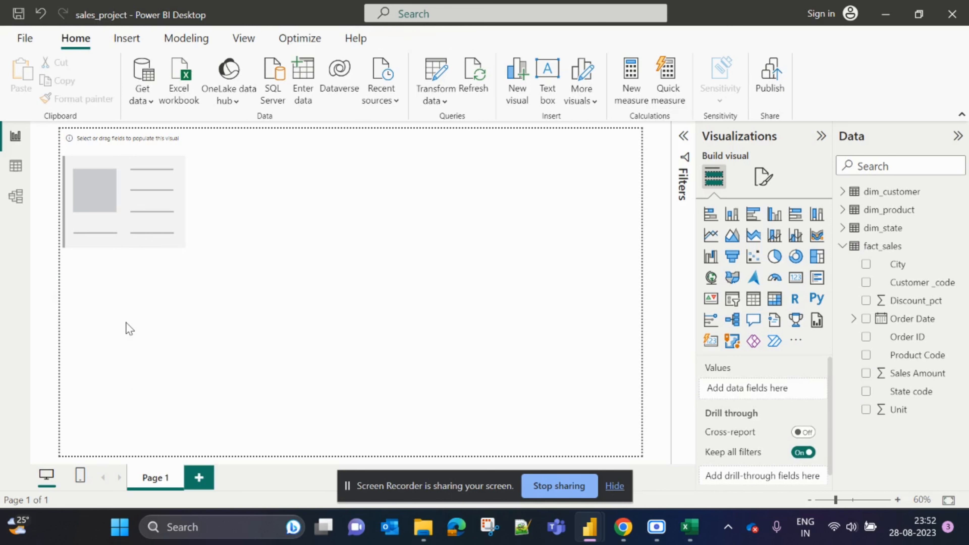
Step: Reselect the empty card, add the sum of Sales Amount to it once more, and clear the field
left_click(156, 213)
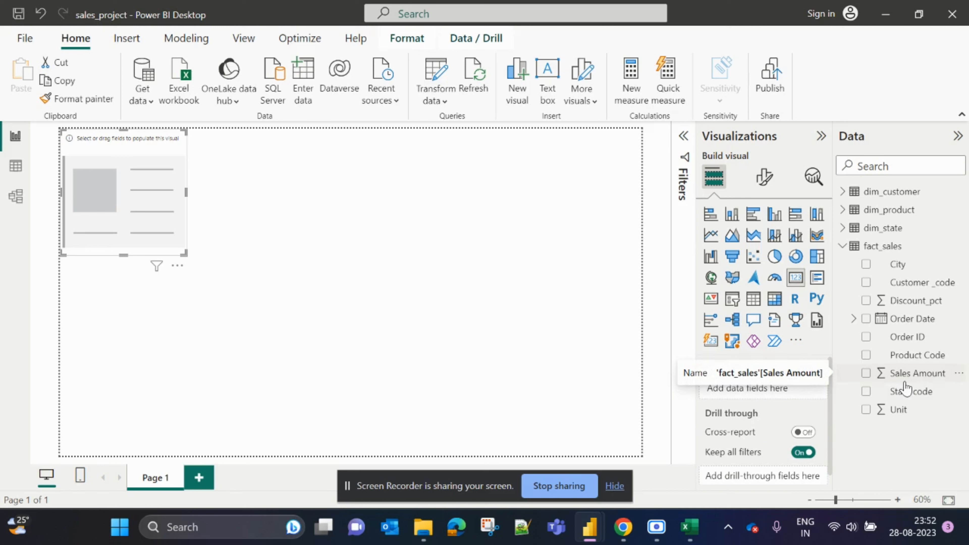
left_click(259, 250)
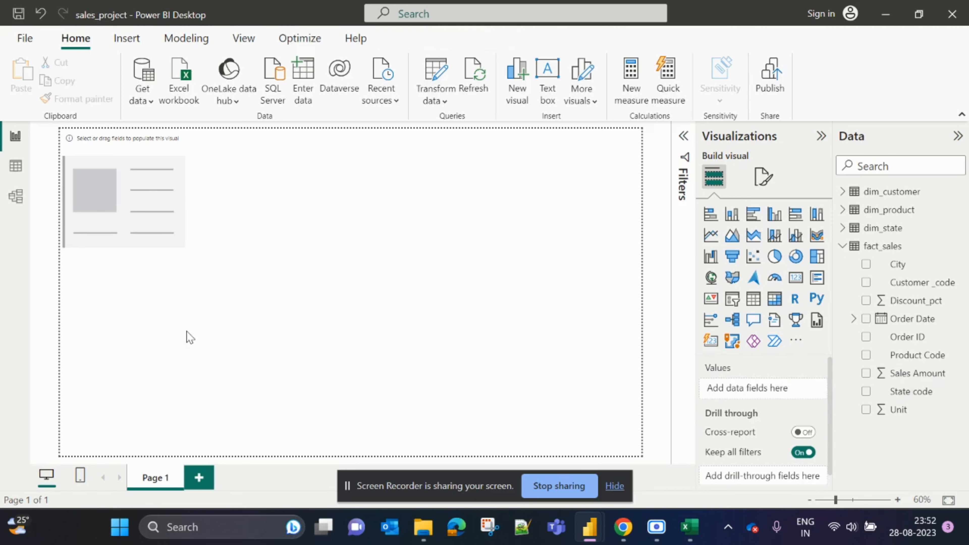
left_click(136, 180)
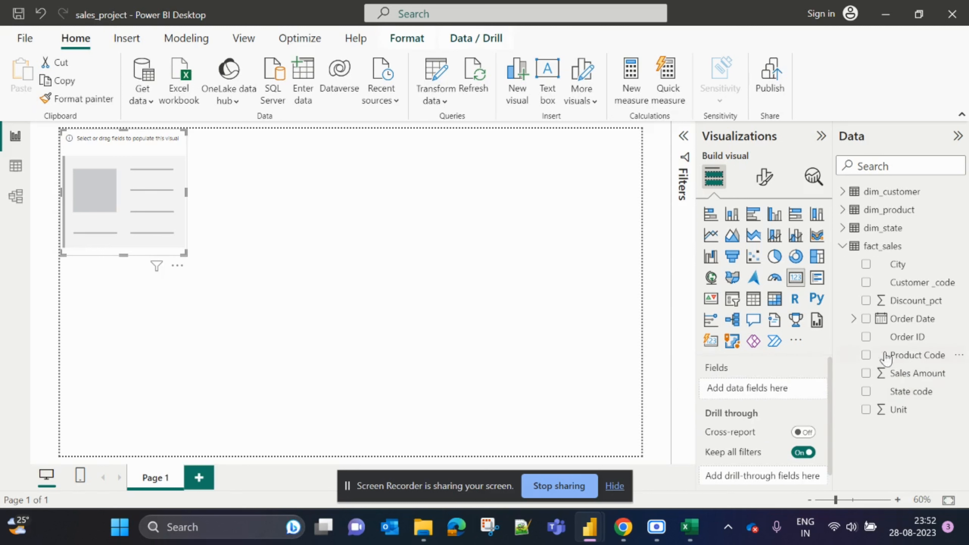
left_click_drag(938, 373, 778, 392)
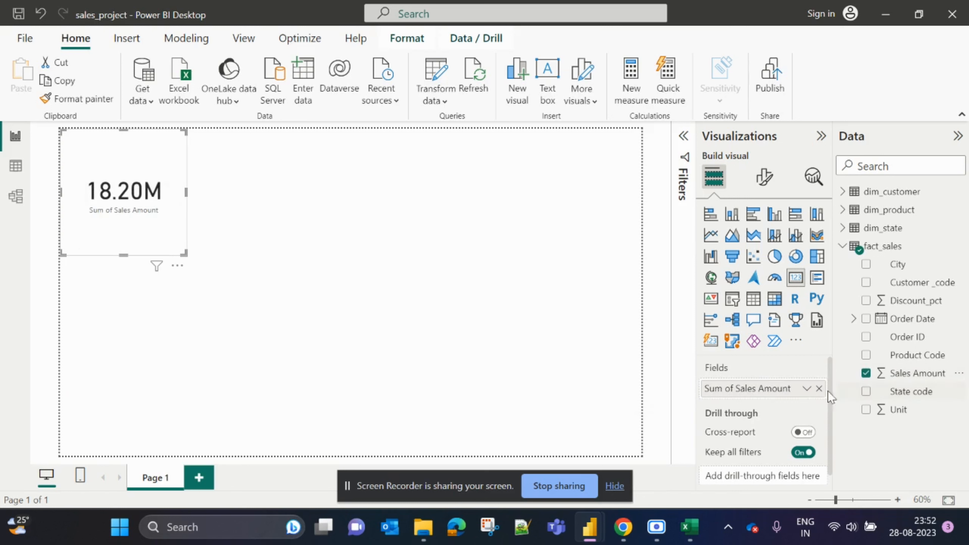
left_click(819, 388)
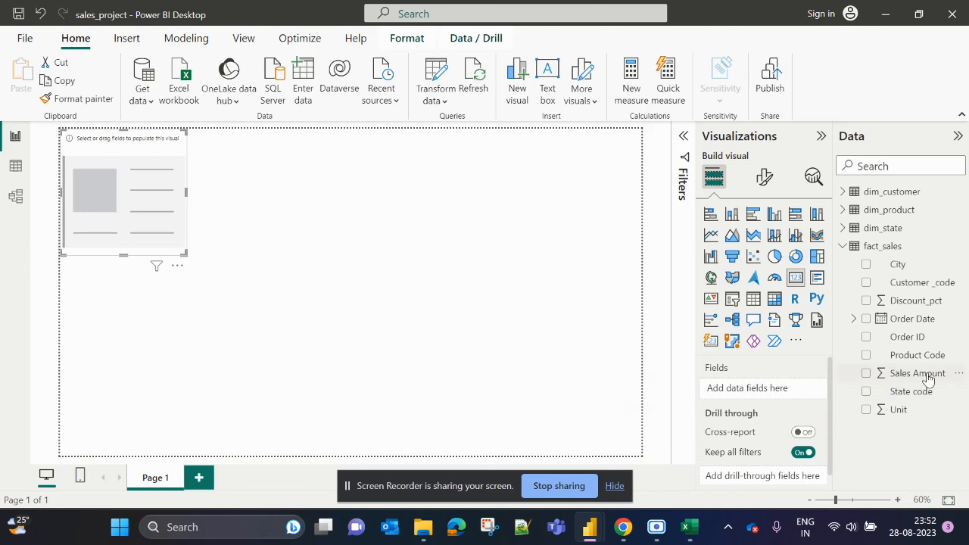
Step: Fill the empty card with the sum of Sales Amount from fact_sales and leave the card selected
left_click_drag(928, 379, 141, 192)
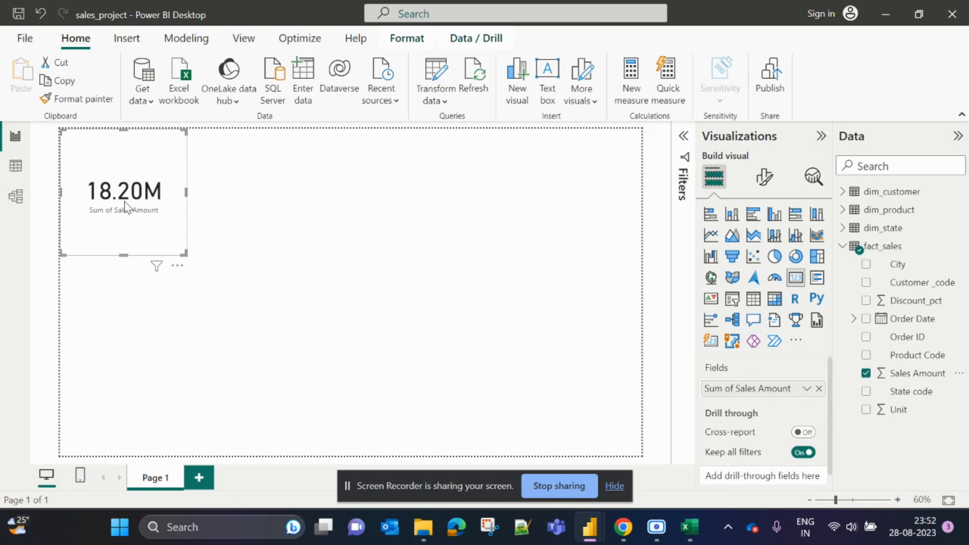
left_click(255, 229)
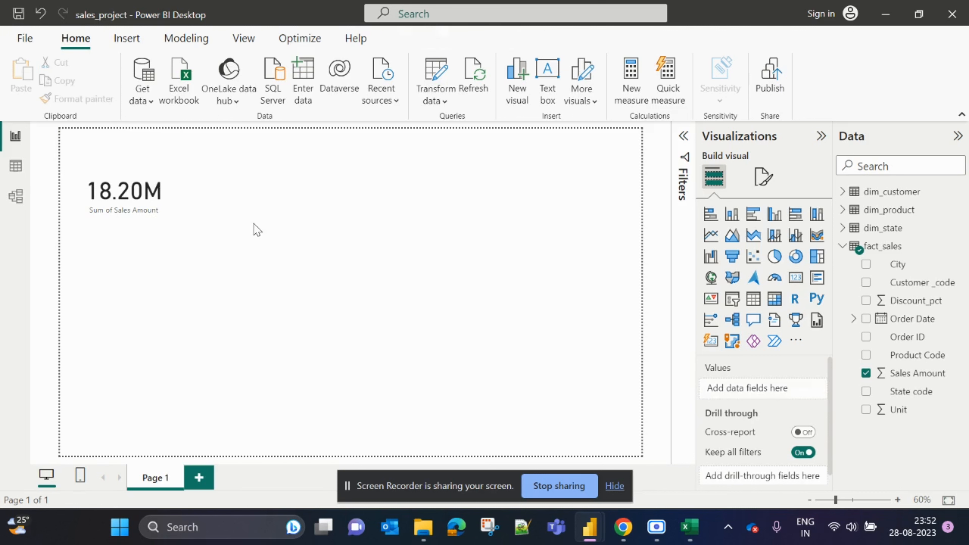
left_click(126, 157)
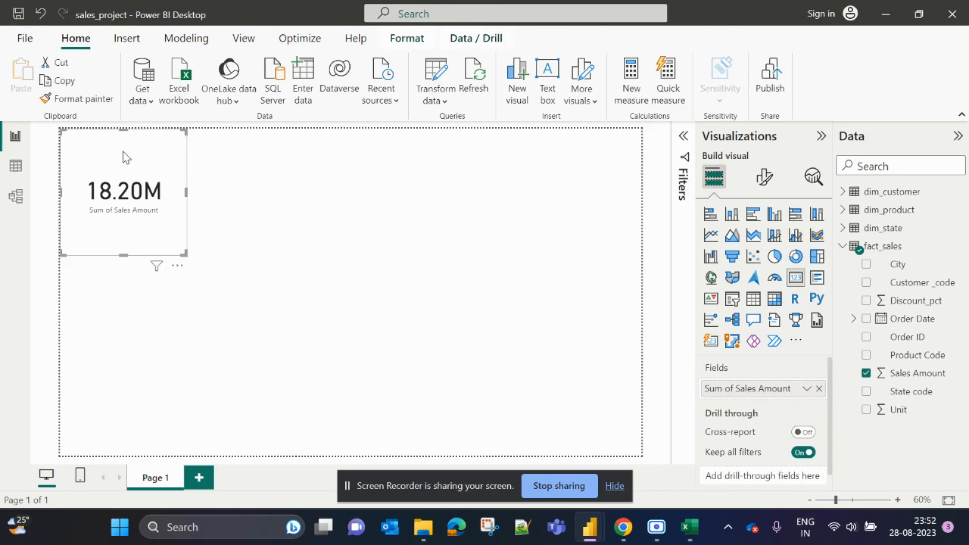
Step: Turn on the card's title and set its text to "Total Sales"
left_click(760, 192)
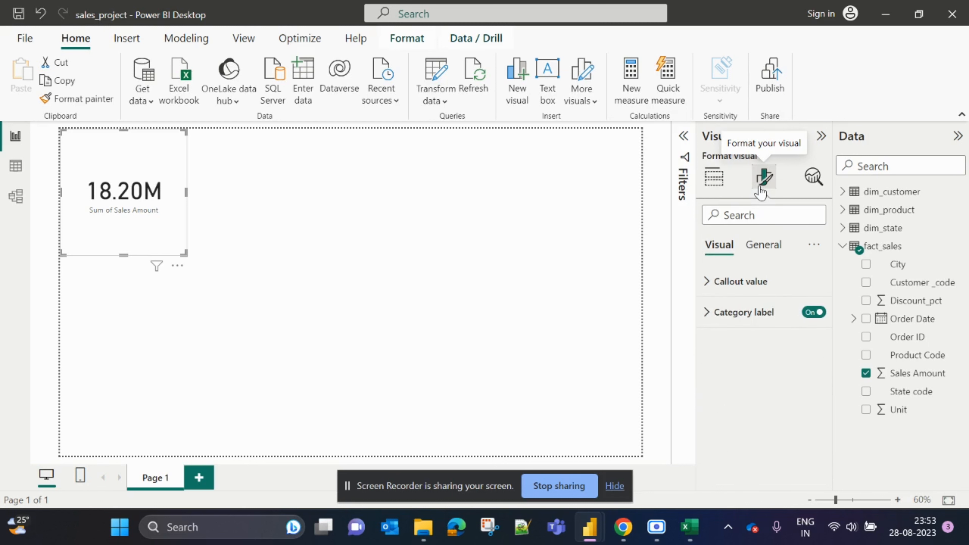
left_click(761, 245)
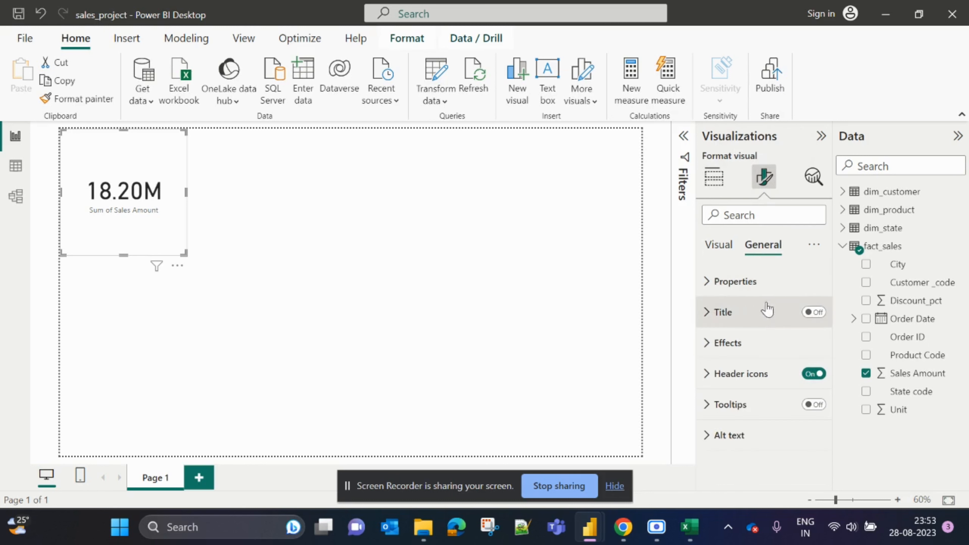
left_click(814, 312)
left_click(721, 314)
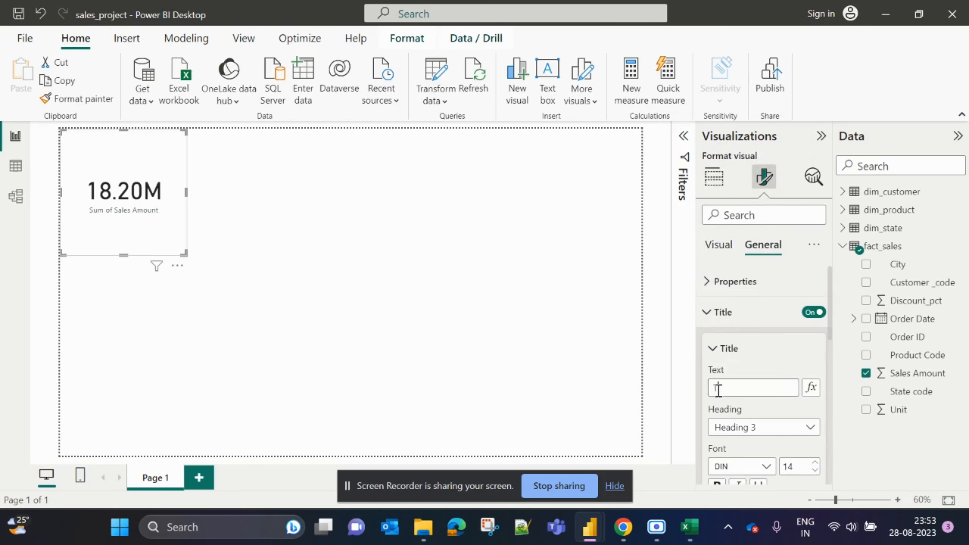
key("BackSpace")
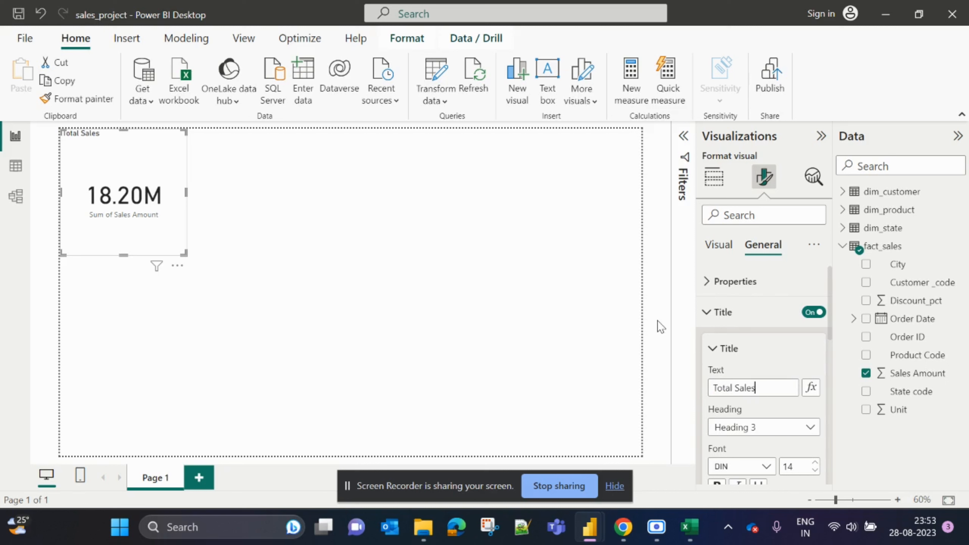
Step: Format the card's title as bold, orange and horizontally centred
scroll(783, 407, "down", 1)
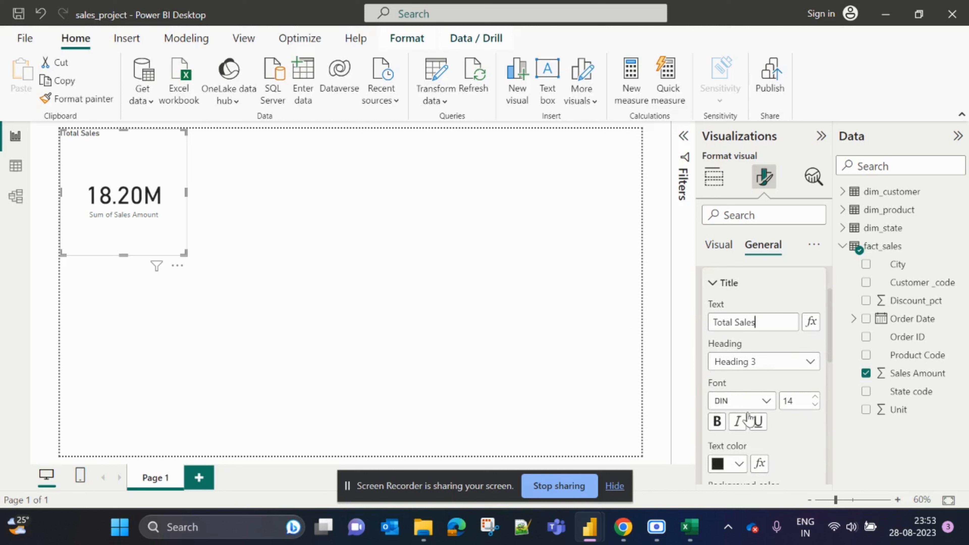
left_click(717, 422)
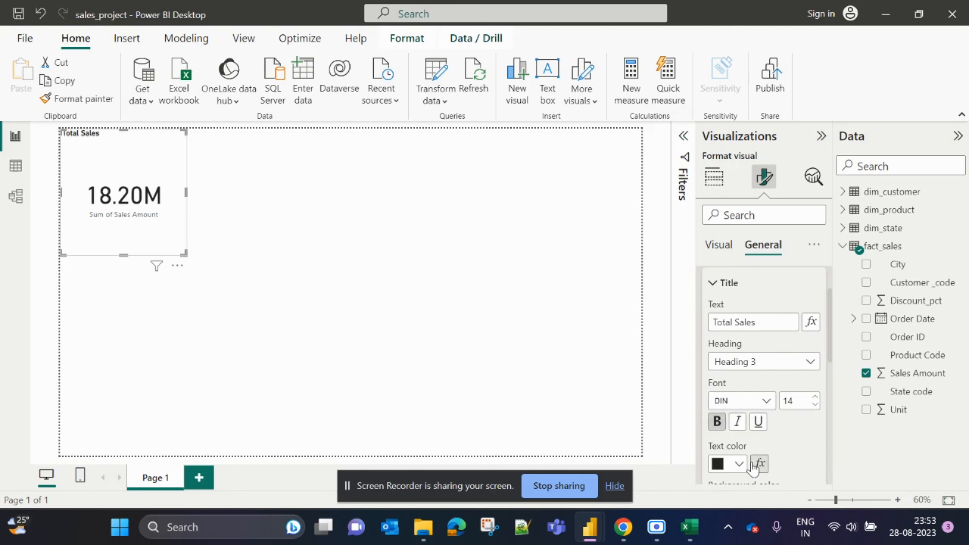
left_click(739, 463)
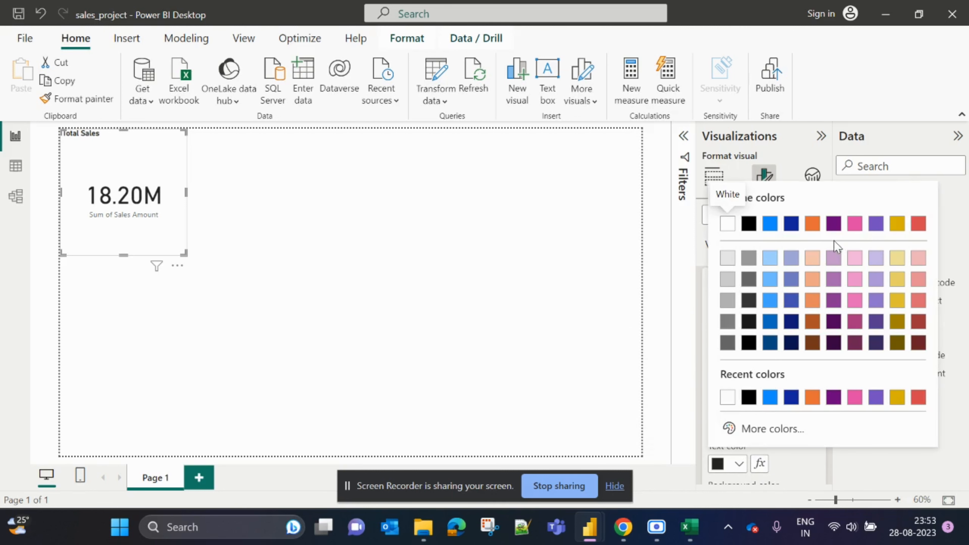
left_click(813, 223)
scroll(759, 393, "down", 1)
scroll(759, 394, "down", 2)
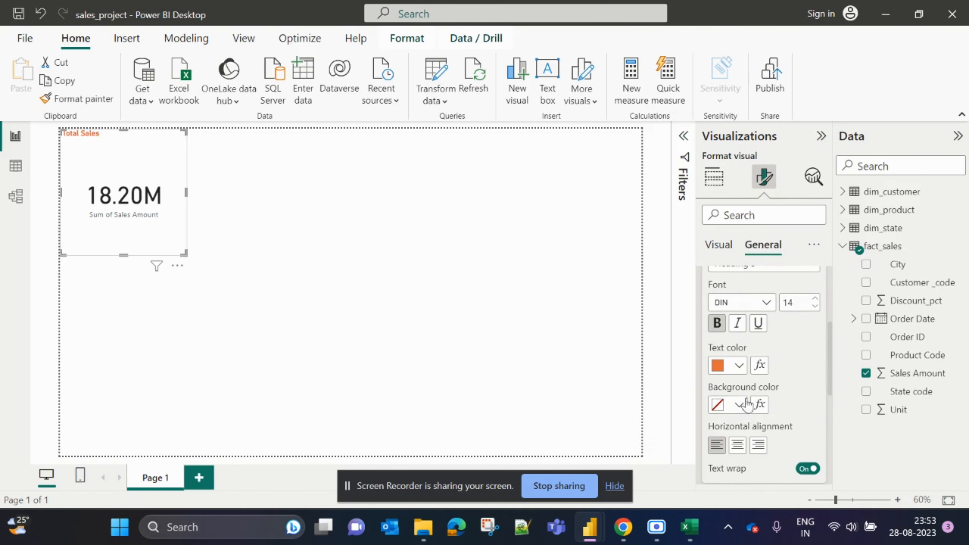
left_click(736, 446)
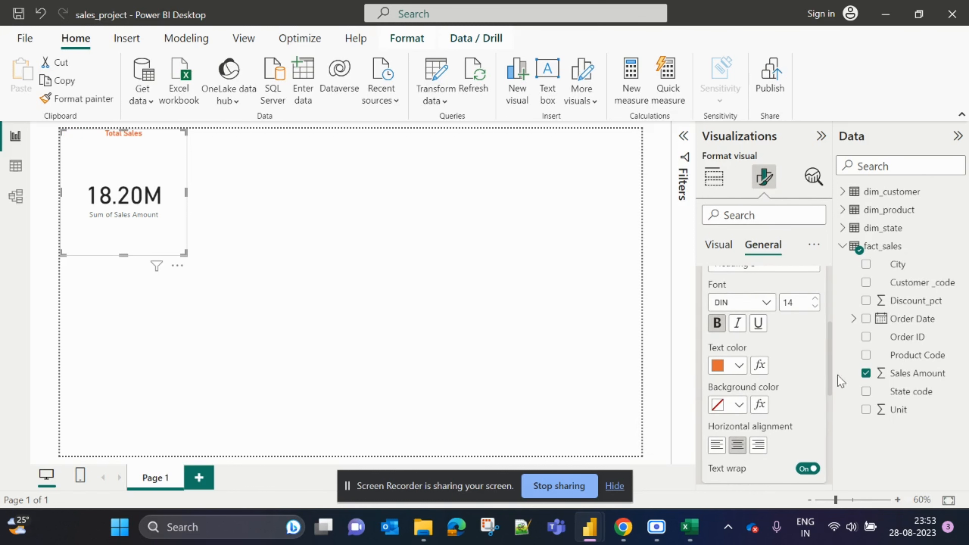
Step: Increase the card title's font size to 21
left_click(815, 301)
left_click(815, 300)
left_click(815, 300)
left_click(815, 300)
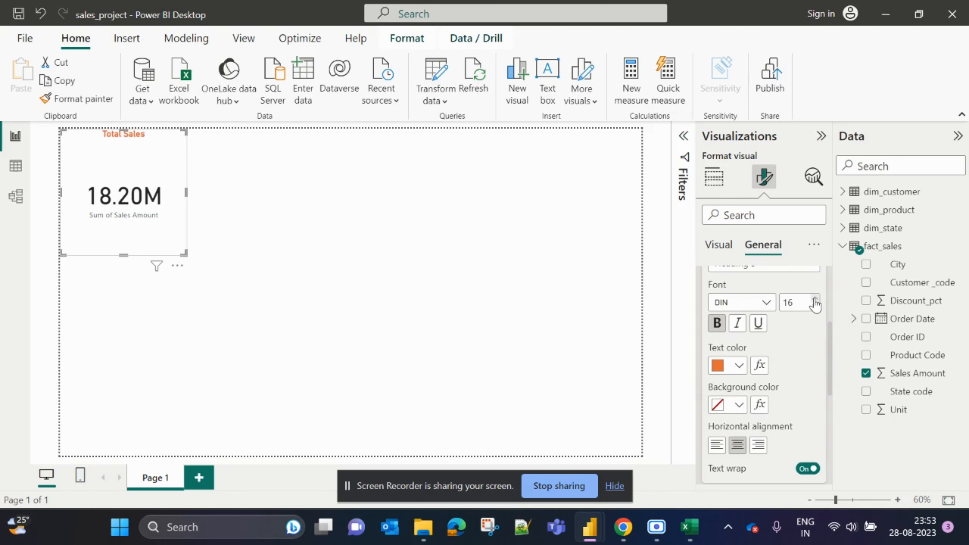
left_click(815, 301)
left_click(814, 300)
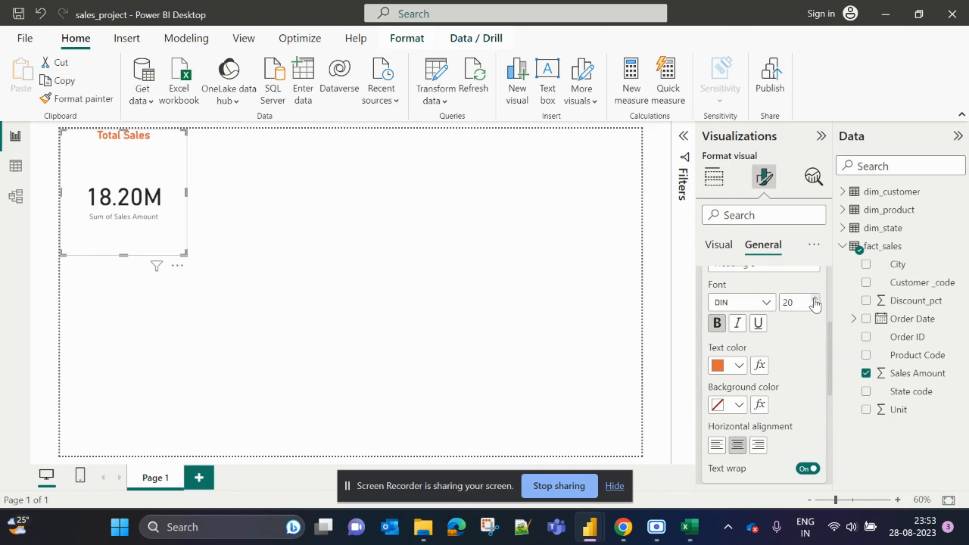
scroll(806, 407, "down", 3)
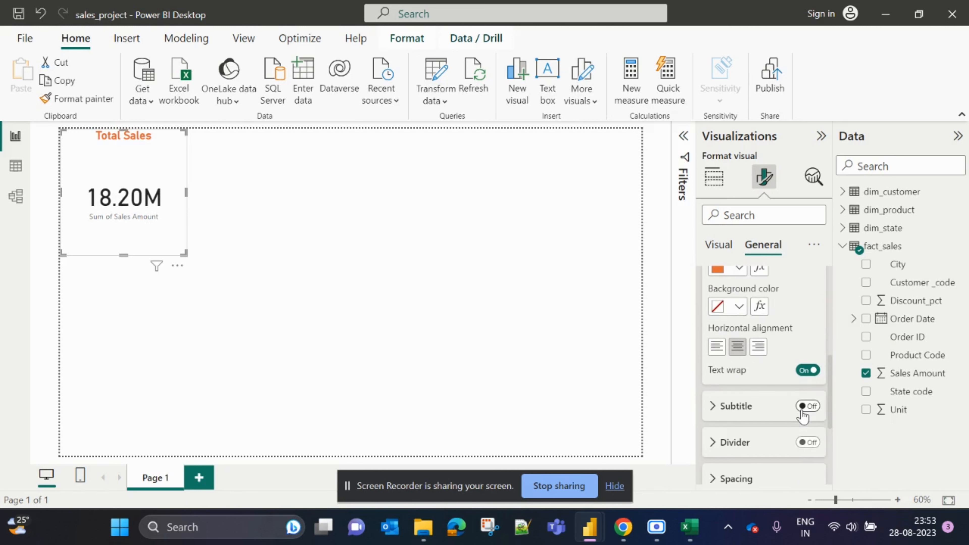
scroll(736, 353, "up", 5)
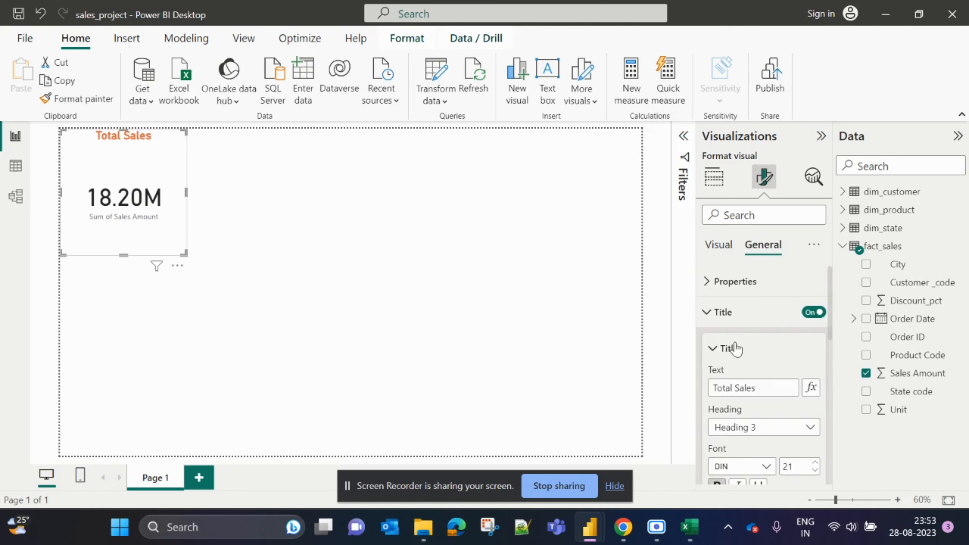
Step: Close the title settings and turn off the card's category label
left_click(712, 313)
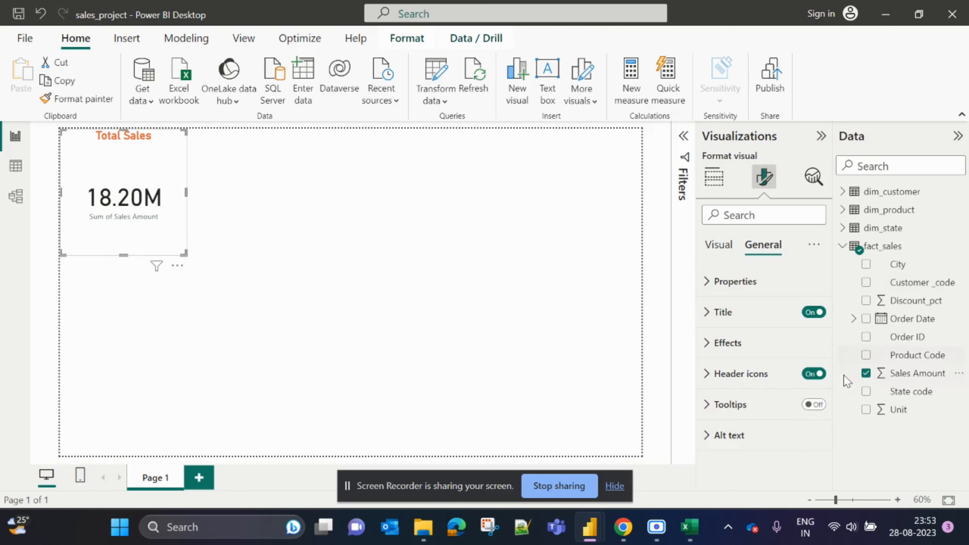
left_click(719, 245)
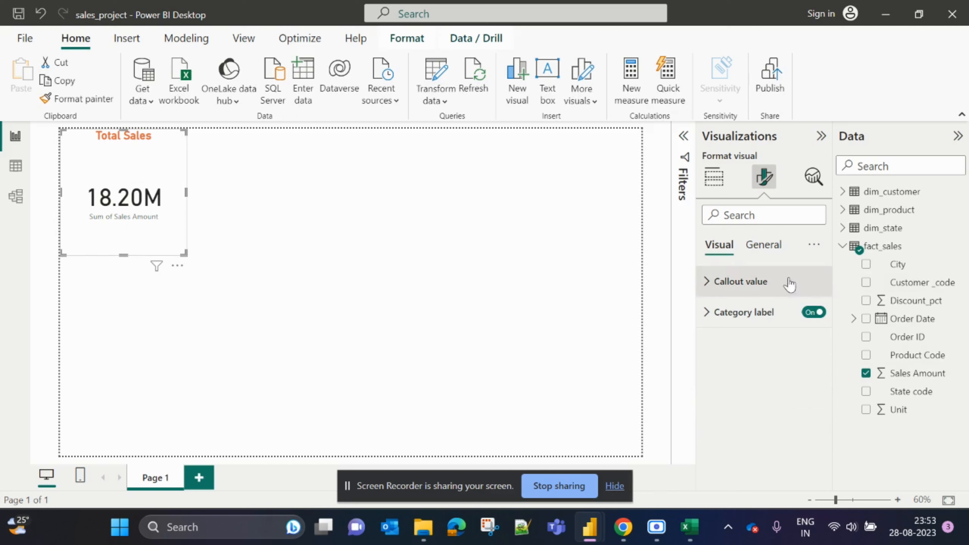
left_click(811, 313)
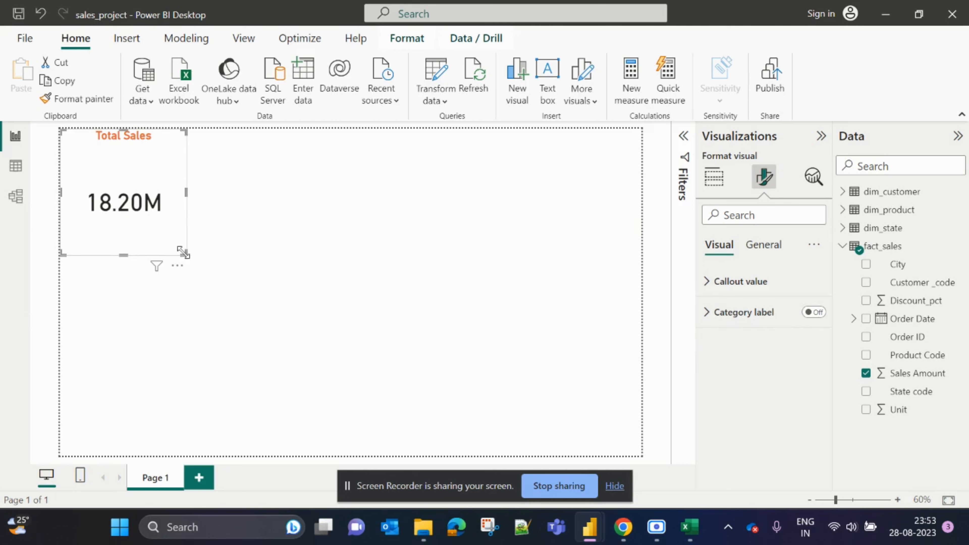
Step: Reduce the card to about half its height and move it slightly inward from the page's upper-left corner
left_click_drag(182, 253, 185, 184)
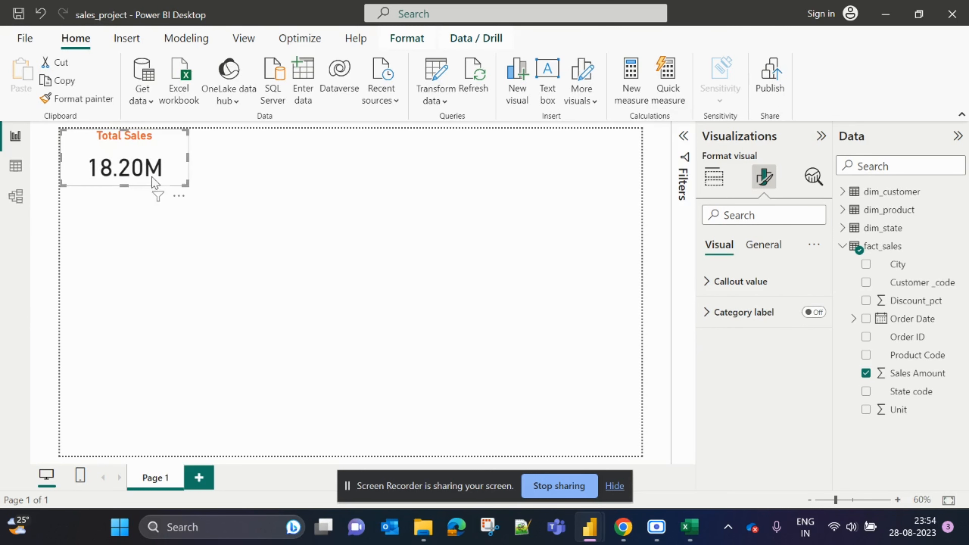
left_click(84, 142)
left_click_drag(84, 141, 107, 159)
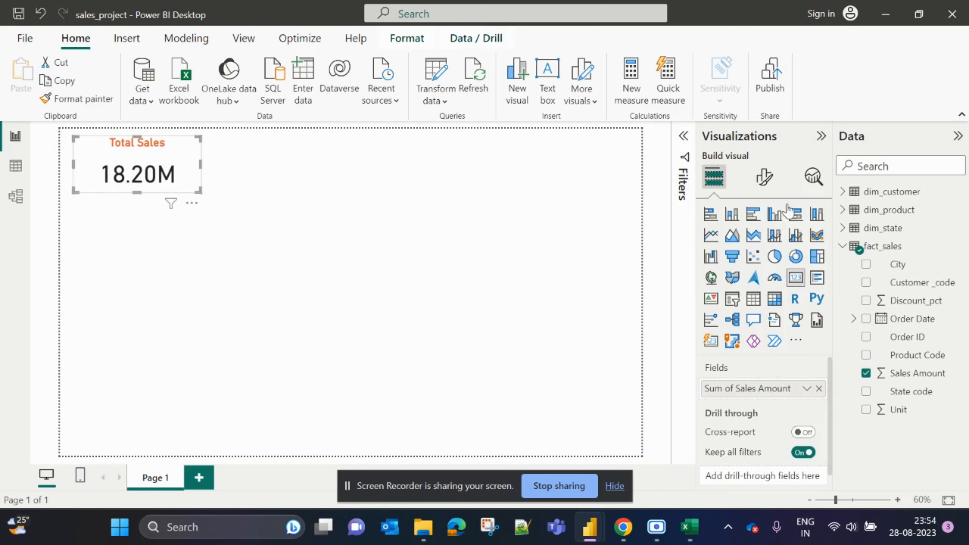
Step: Give the card a light pink background after trying dark blue
left_click(764, 176)
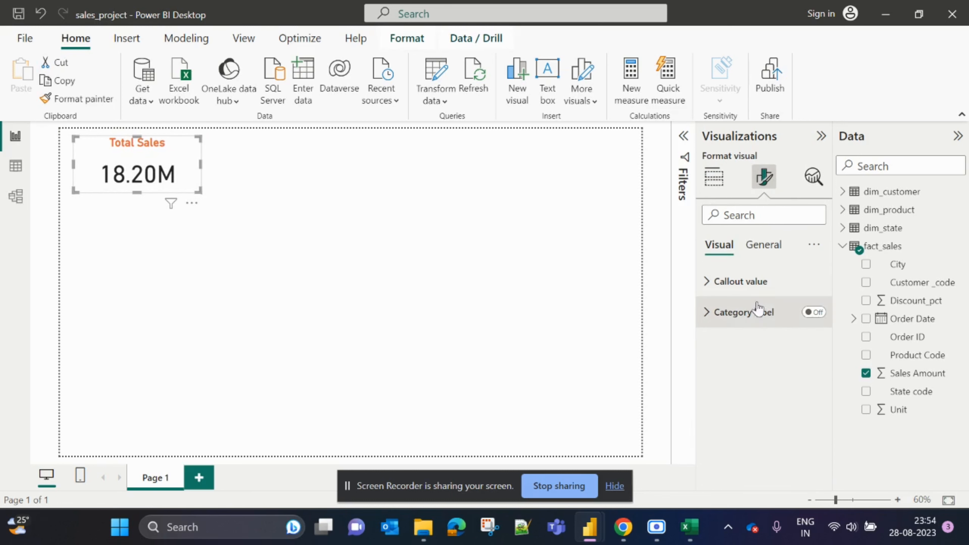
left_click(758, 283)
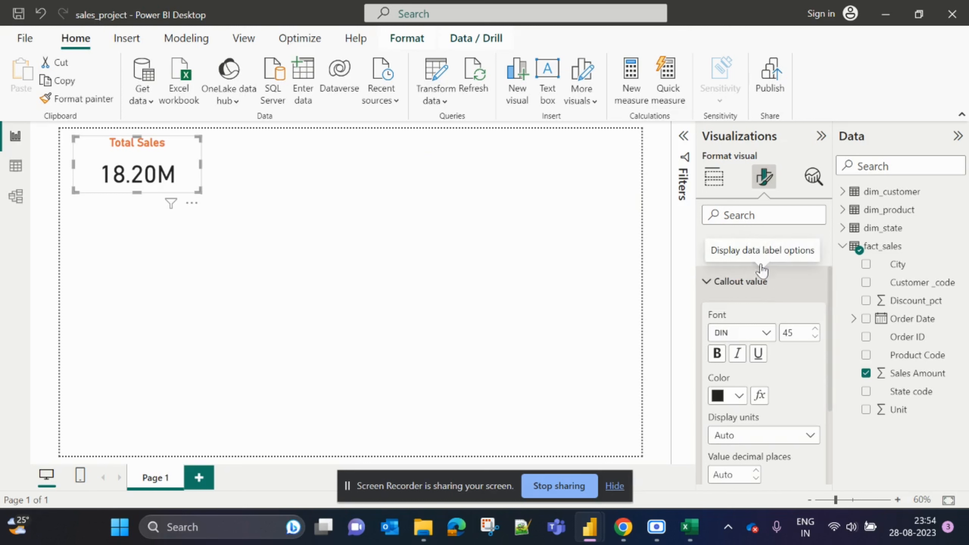
left_click(740, 282)
left_click(763, 245)
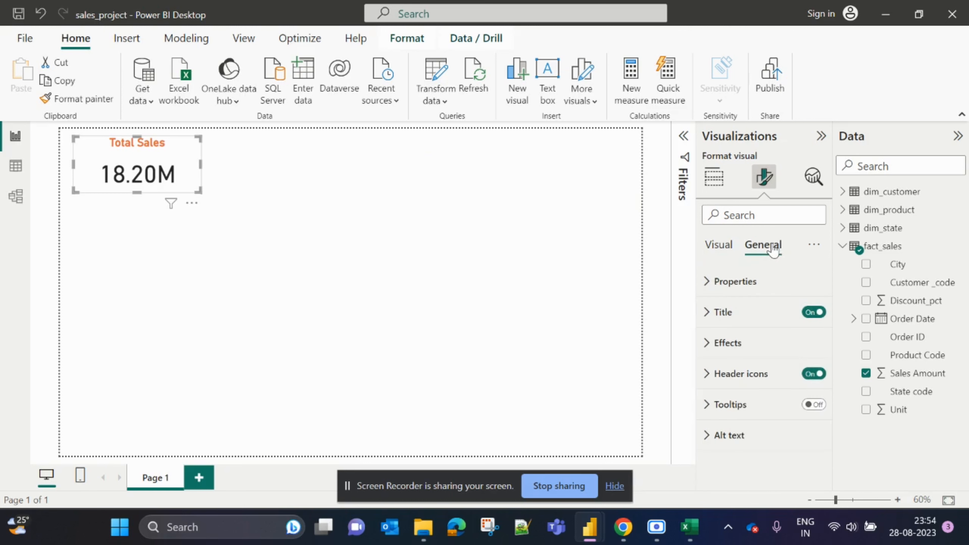
left_click(729, 342)
left_click(739, 419)
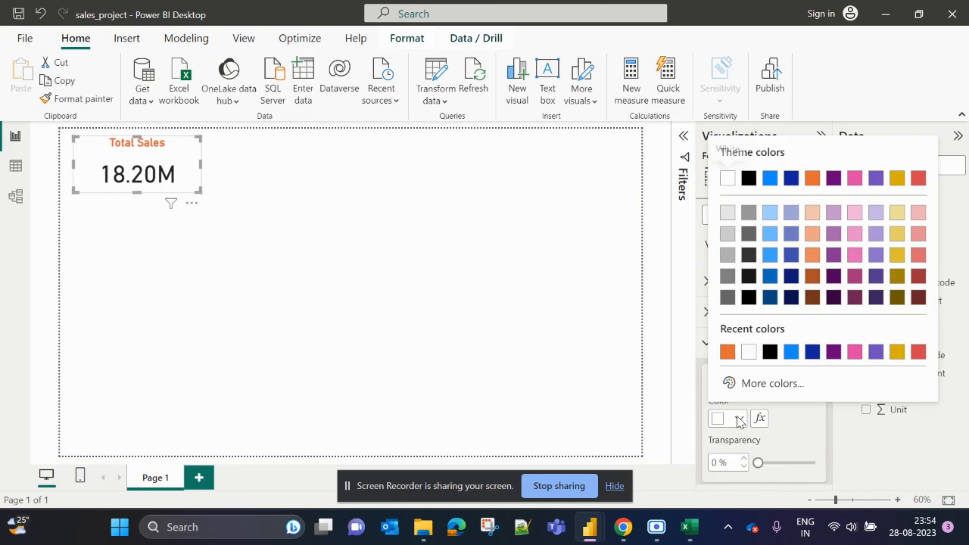
left_click(815, 349)
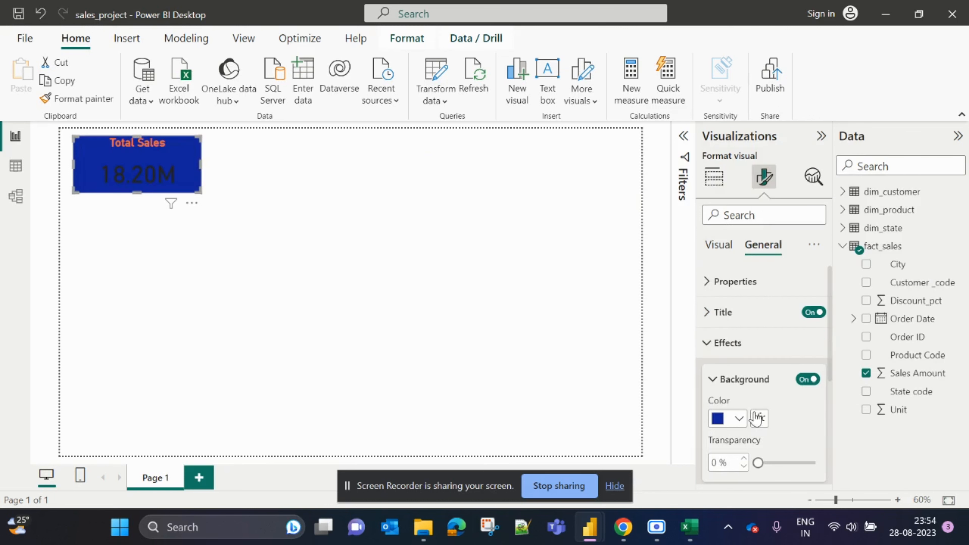
left_click(739, 418)
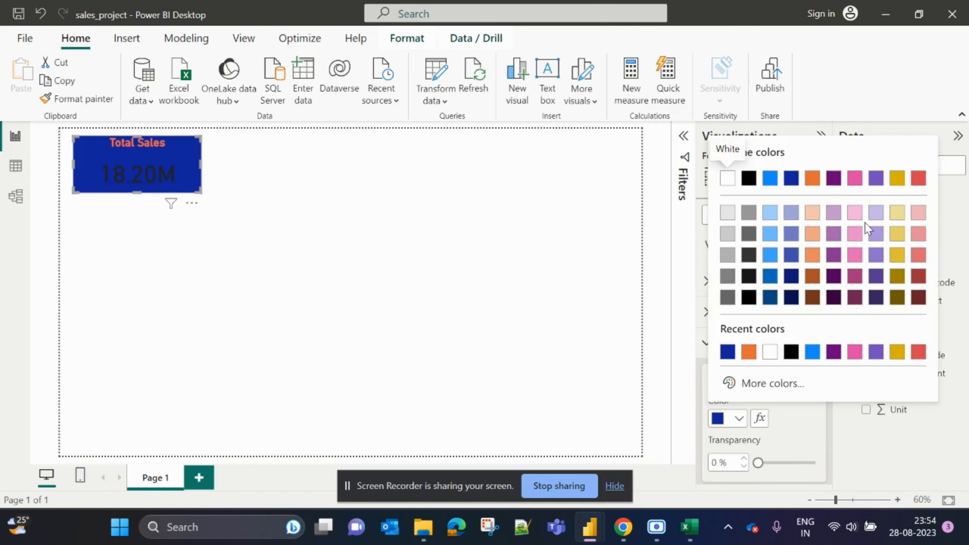
left_click(855, 215)
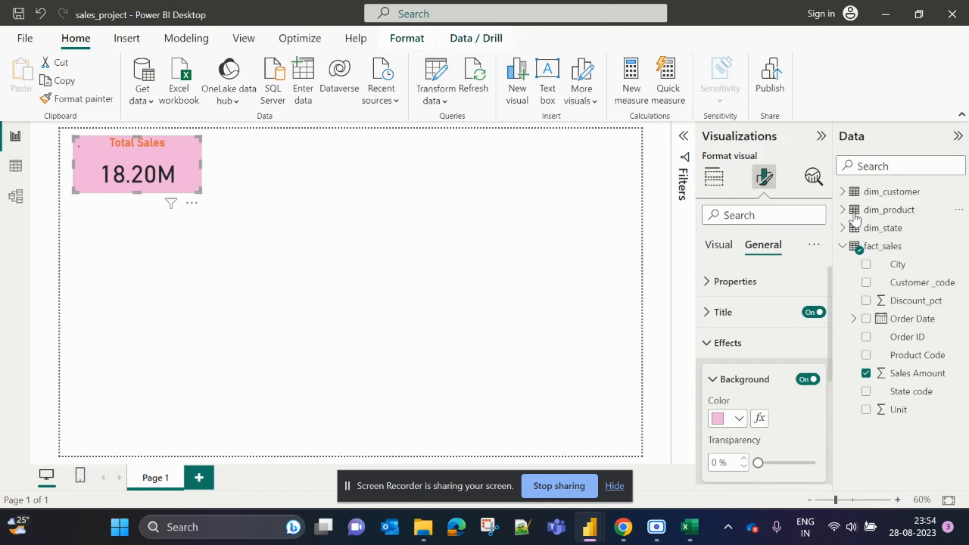
Step: Make the card slightly smaller, place it near the page's upper-left corner and deselect it
left_click(231, 282)
left_click(134, 176)
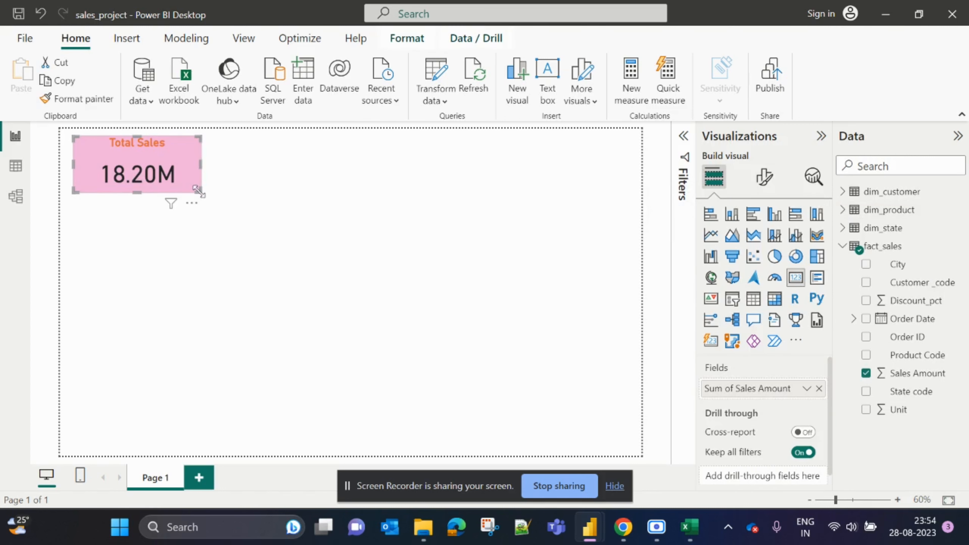
left_click_drag(201, 192, 135, 174)
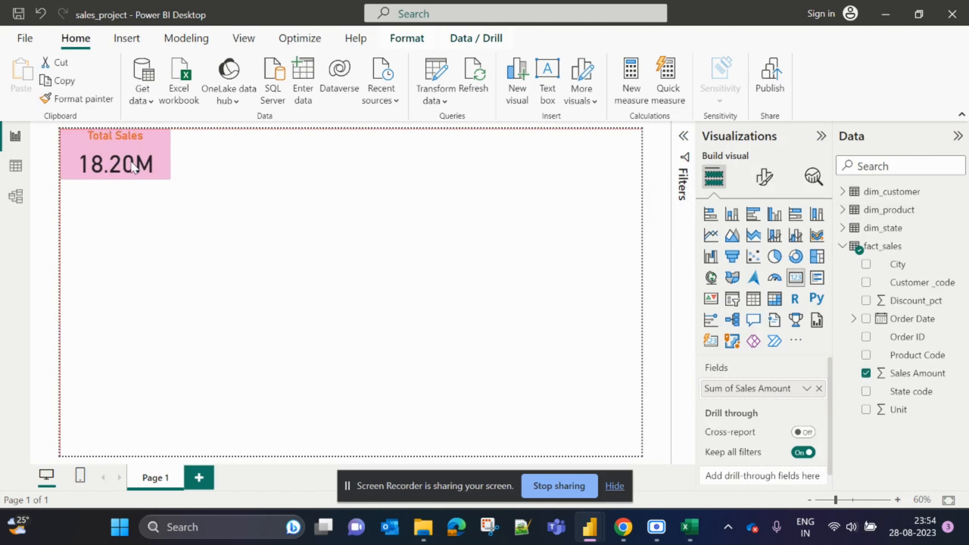
left_click(292, 254)
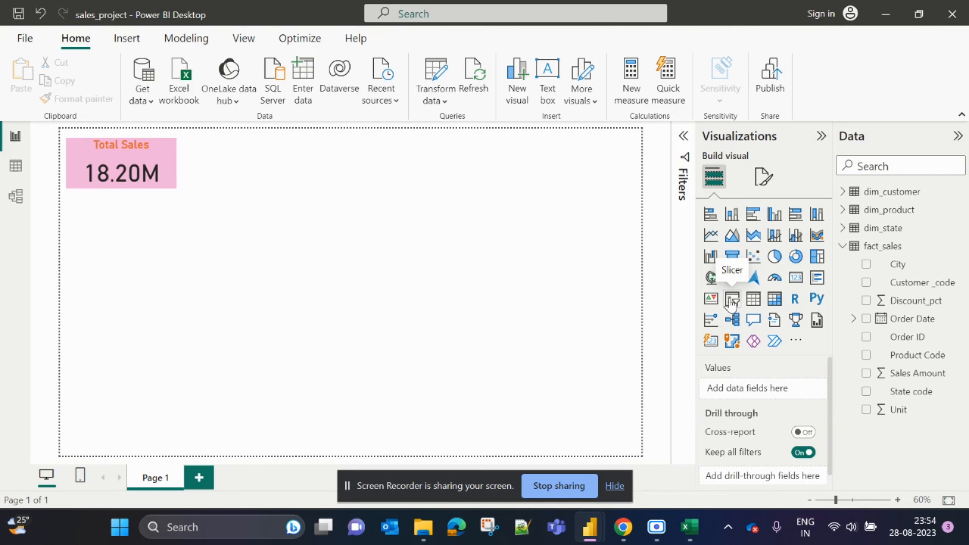
Step: Insert a slicer at the right edge of the page and fill it with Year from the Order Date hierarchy
left_click(732, 304)
left_click_drag(88, 272, 557, 282)
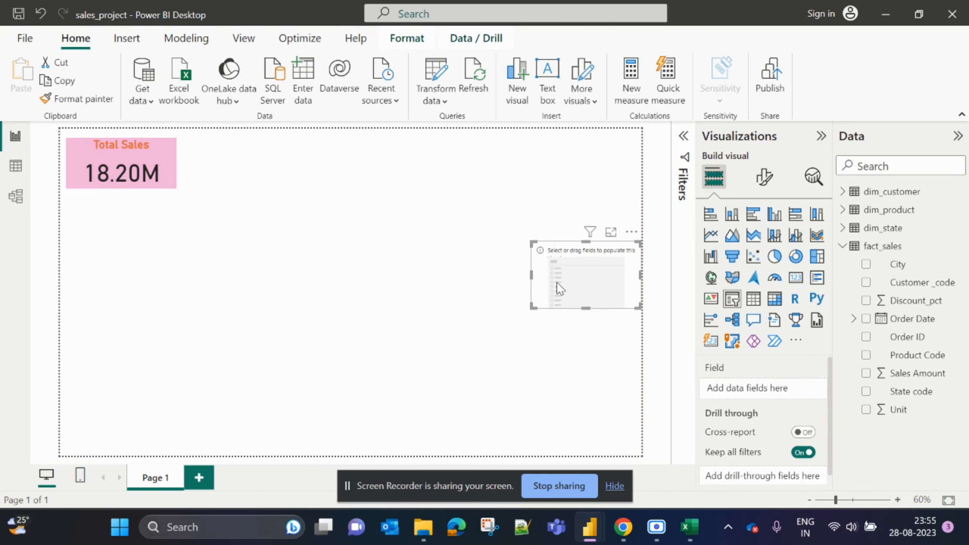
left_click(853, 319)
left_click(865, 336)
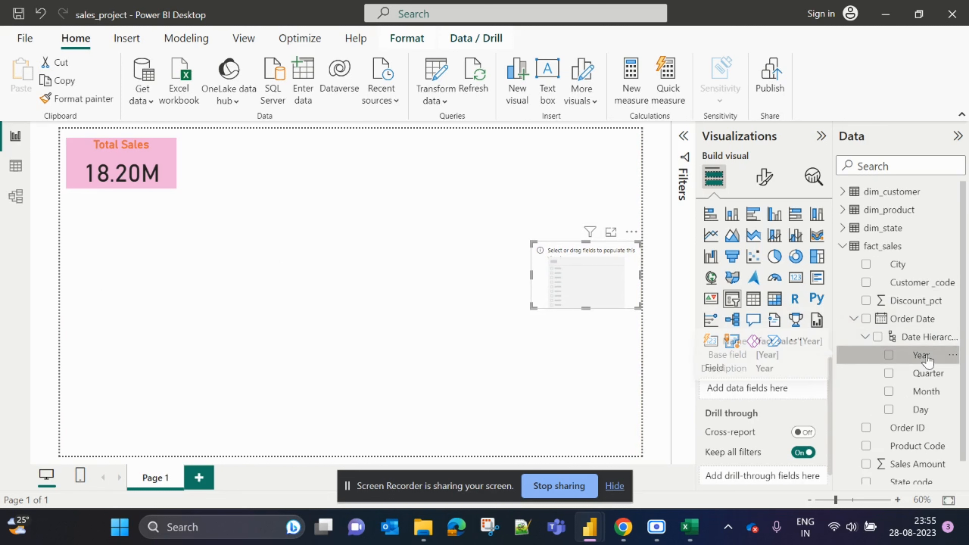
left_click_drag(927, 361, 621, 288)
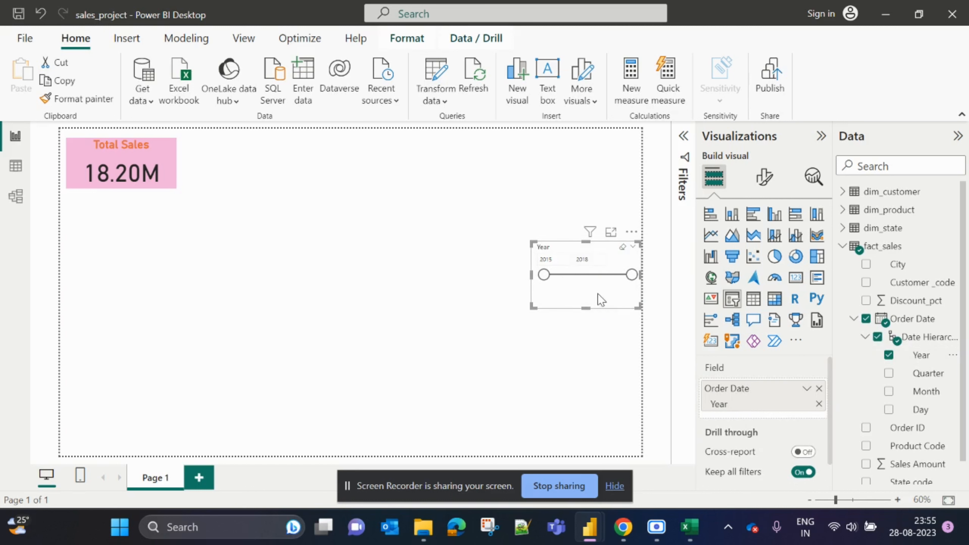
Step: Change the Year slicer's style to Dropdown and reduce the slicer's height to fit the collapsed list
left_click(762, 179)
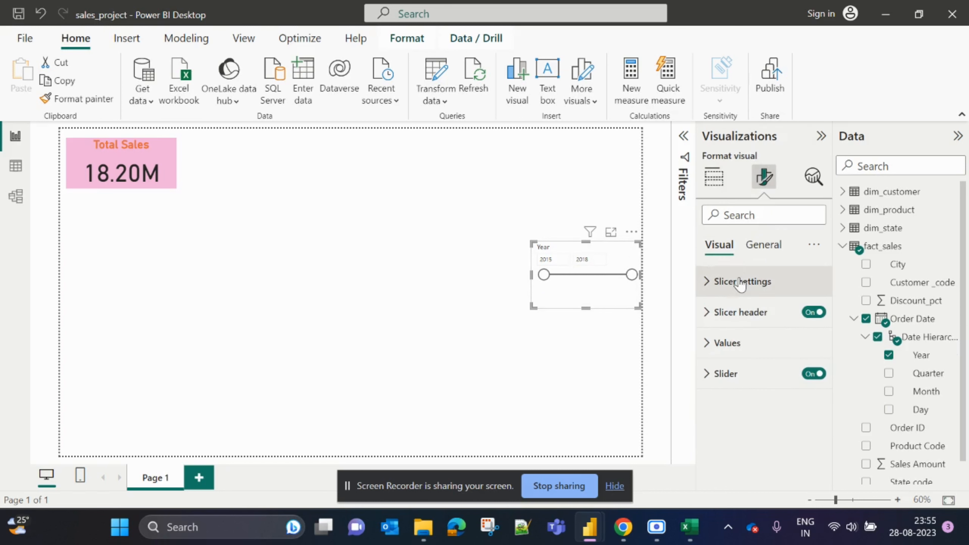
left_click(729, 281)
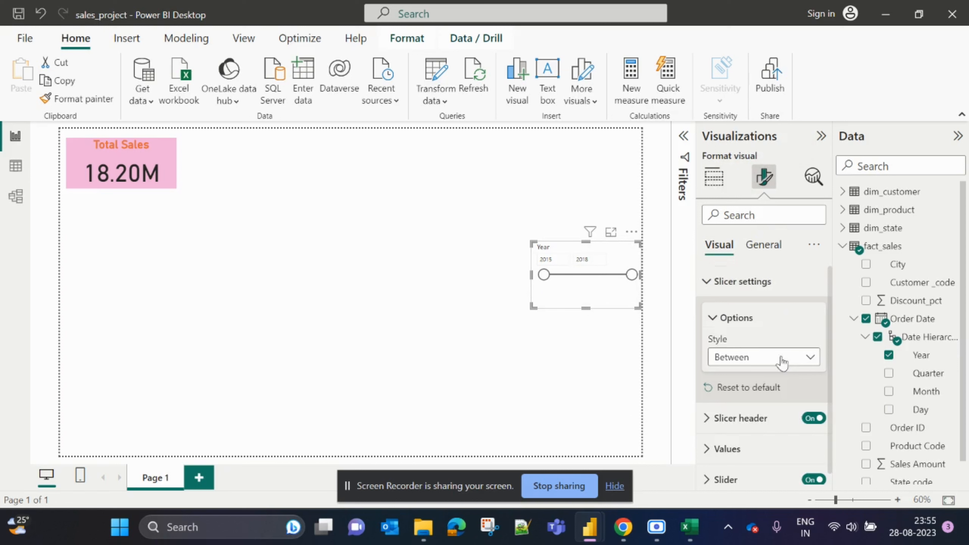
left_click(761, 359)
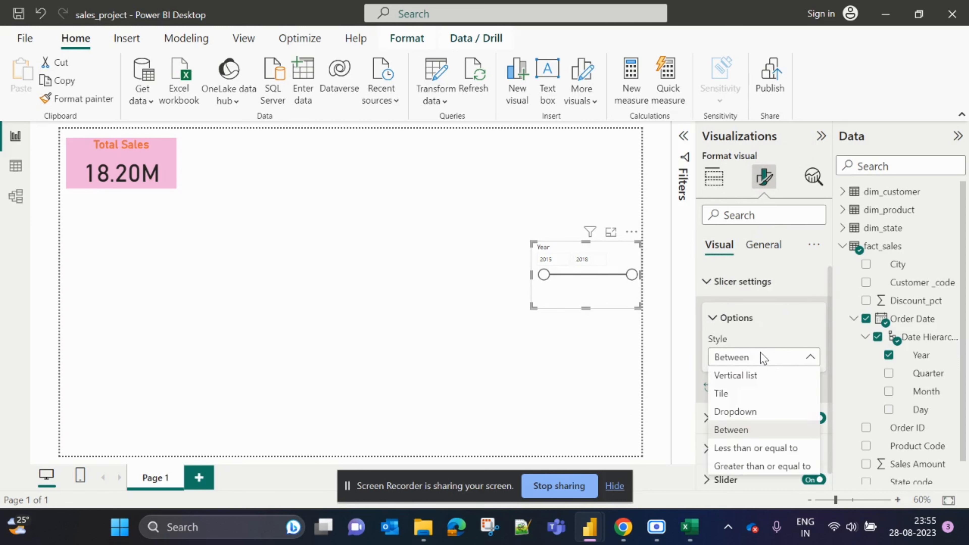
left_click(749, 408)
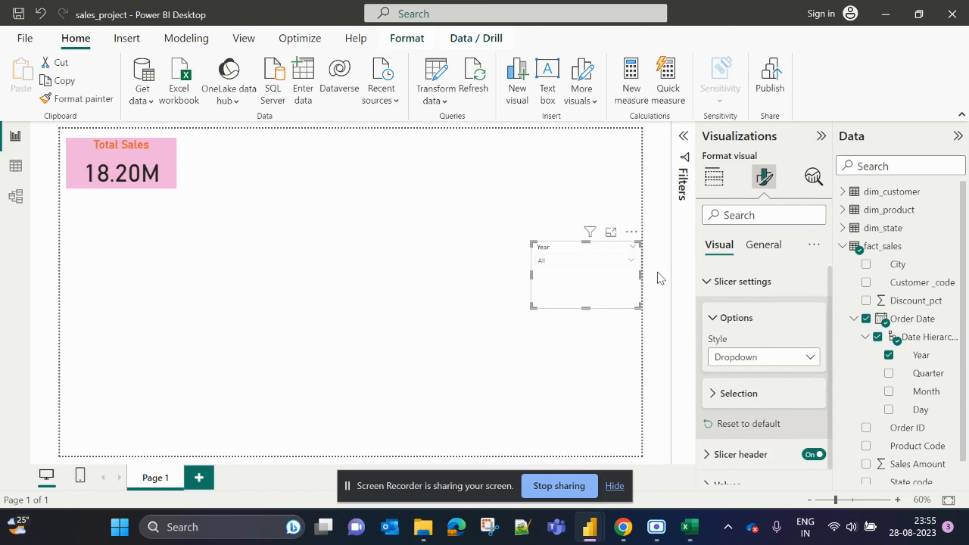
left_click_drag(586, 308, 594, 292)
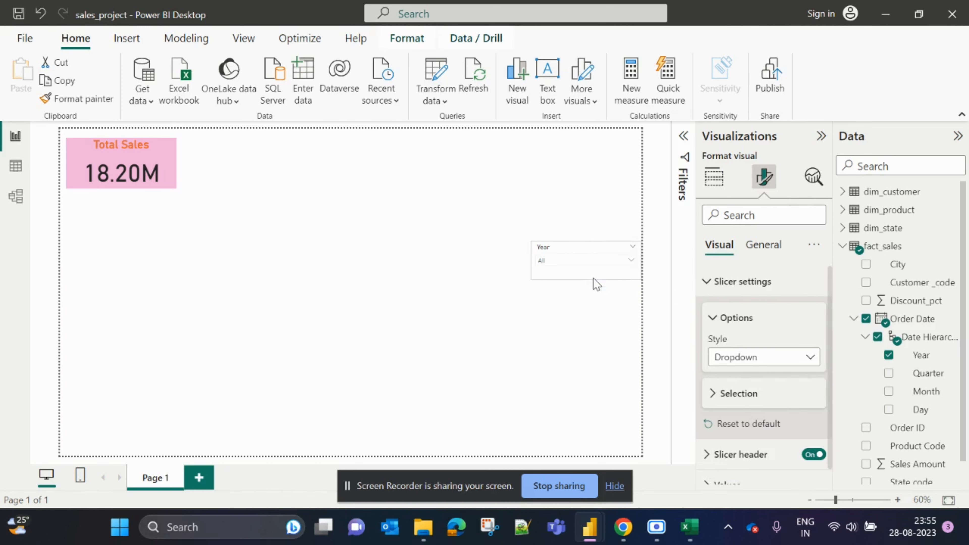
Step: Test the Year slicer on the Total Sales card with 2015, 2016, 2017 and 2018 in turn, clear the selection and deselect the slicer
left_click(631, 263)
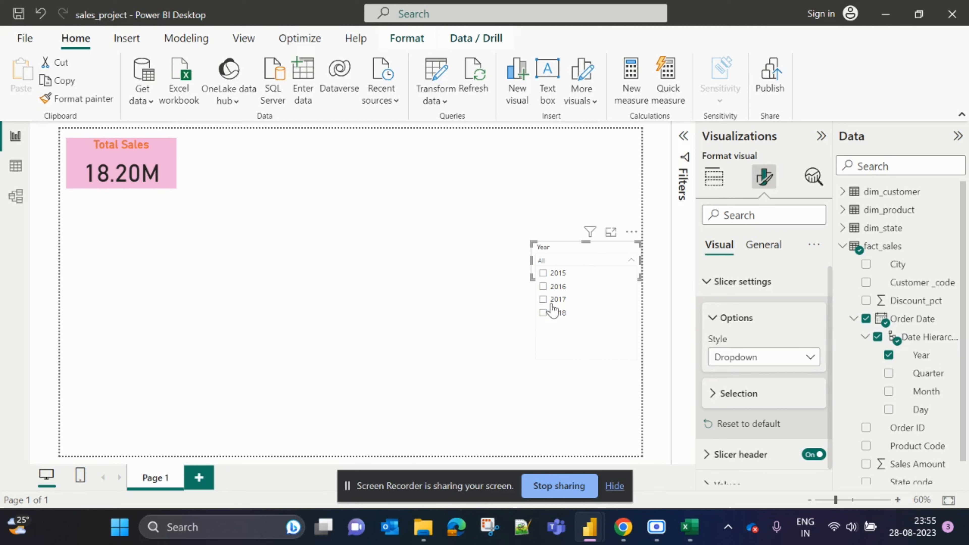
left_click(543, 273)
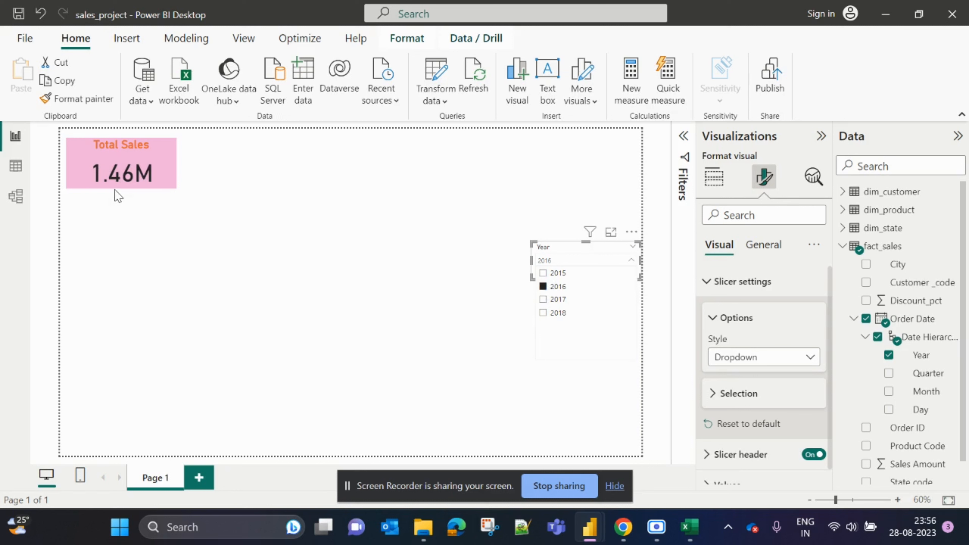
left_click(543, 300)
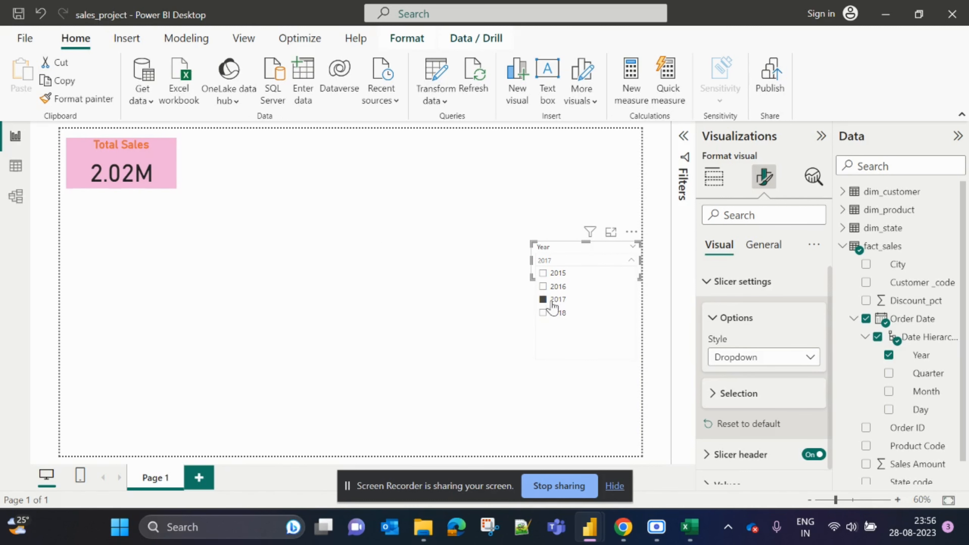
left_click(543, 312)
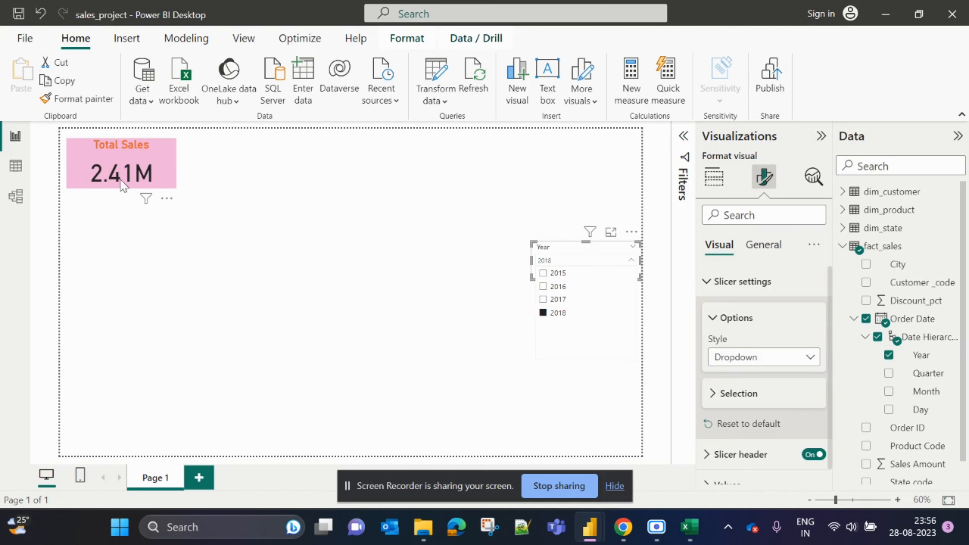
left_click(543, 312)
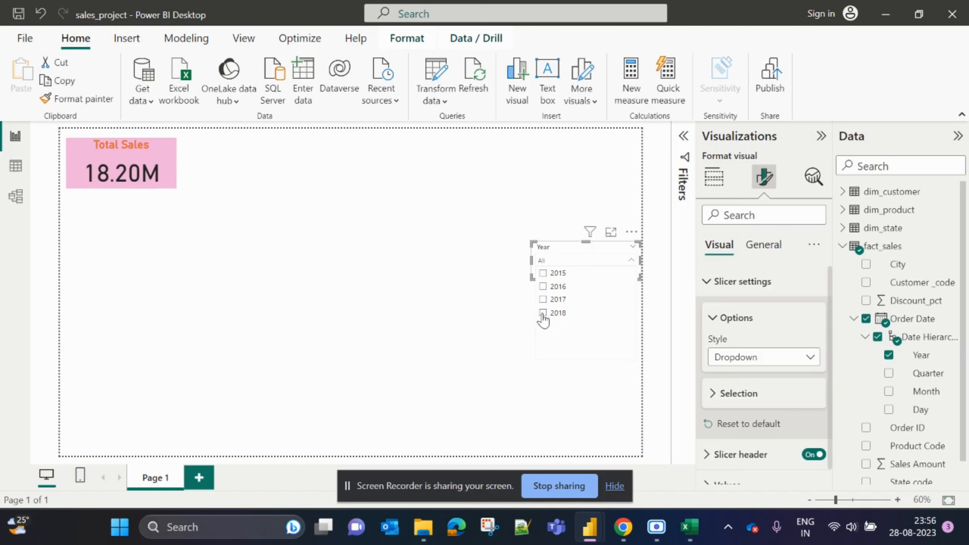
left_click(419, 325)
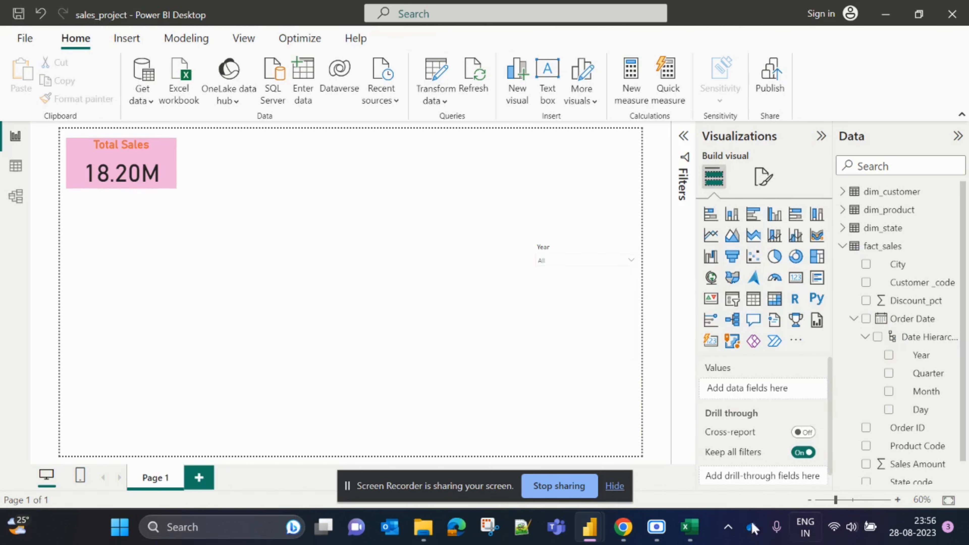
Step: Switch to the Fact_Sales workbook in Excel and go to the header cell of the Sales Amount column
left_click(687, 529)
scroll(226, 277, "up", 15)
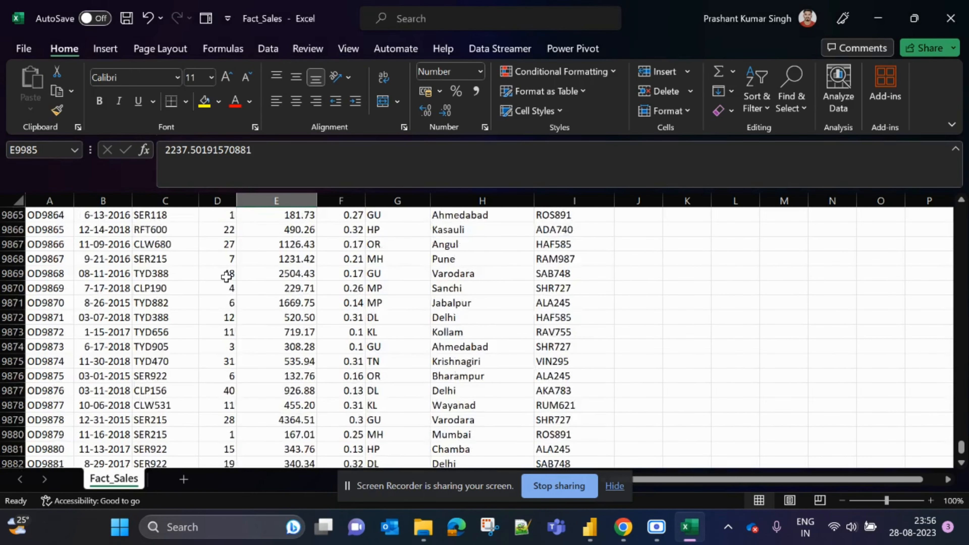
left_click(249, 253)
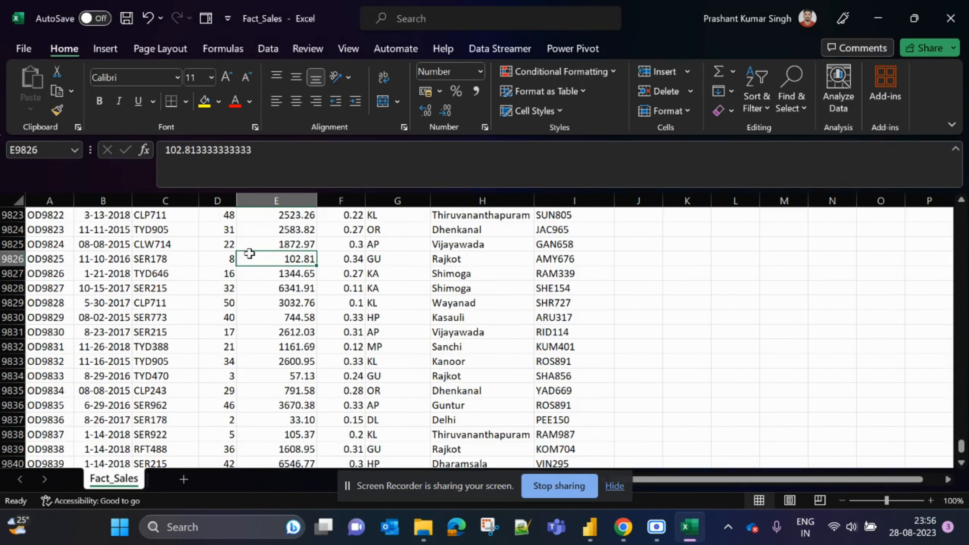
key("ctrl+Up")
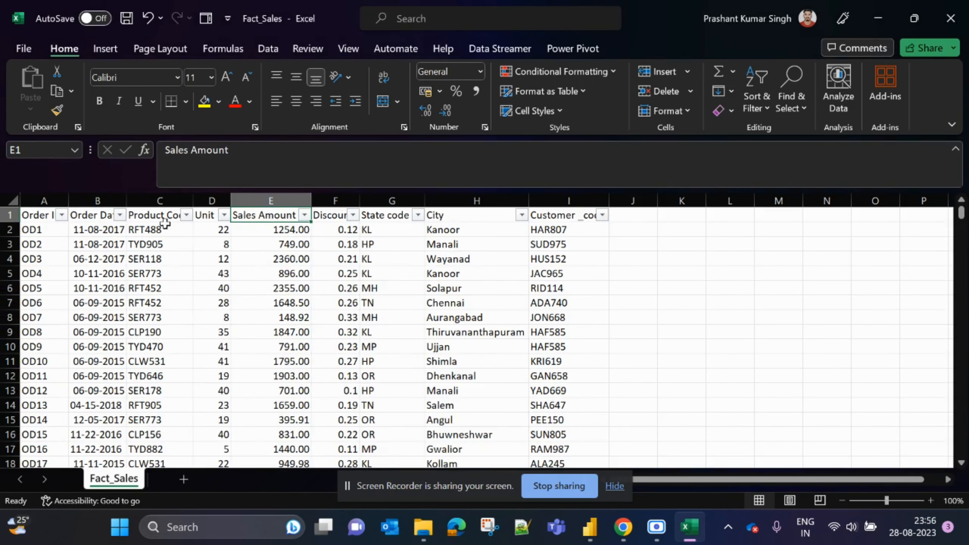
Step: In the Order Date filter, clear all entries and include only the 2018 group and 04-15-2018
left_click(119, 215)
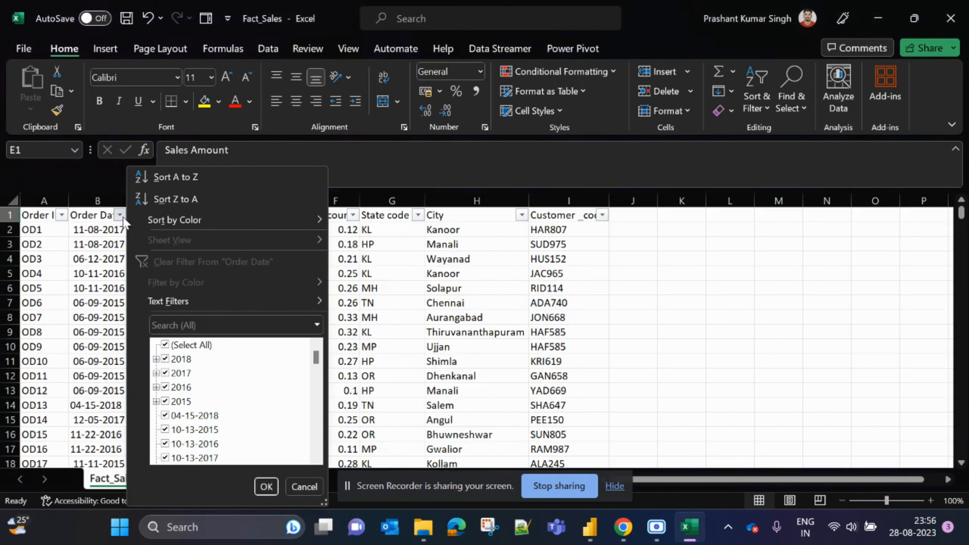
left_click(166, 346)
left_click(165, 359)
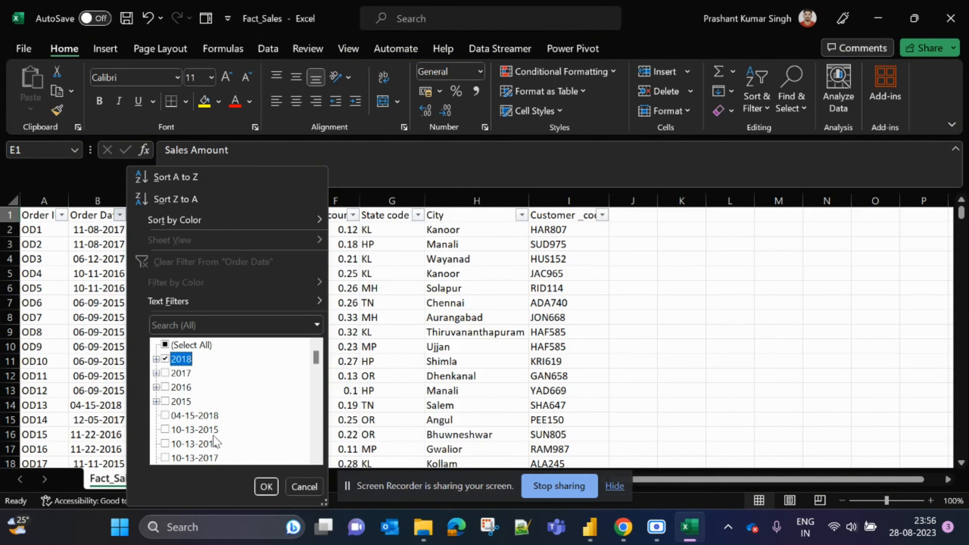
left_click(174, 417)
scroll(222, 418, "down", 4)
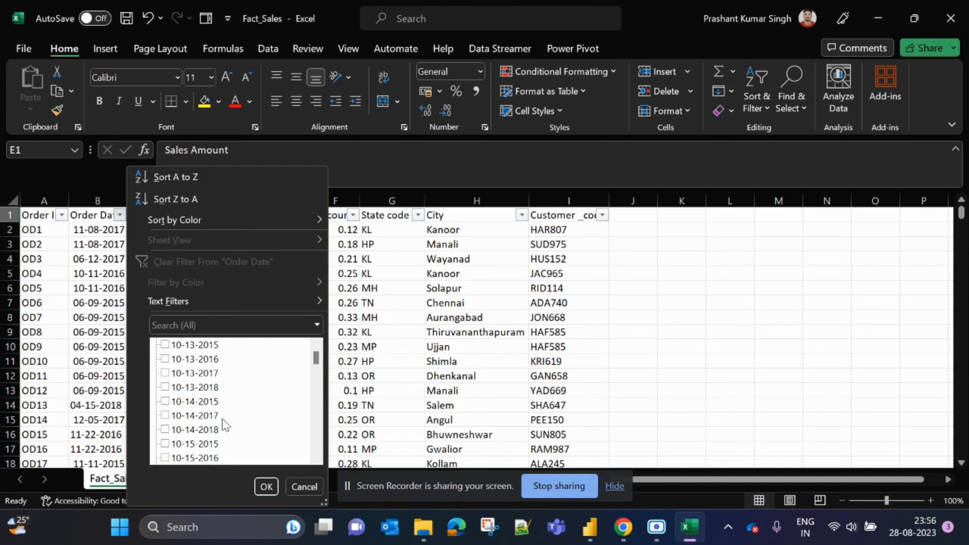
scroll(222, 419, "down", 3)
scroll(221, 428, "up", 7)
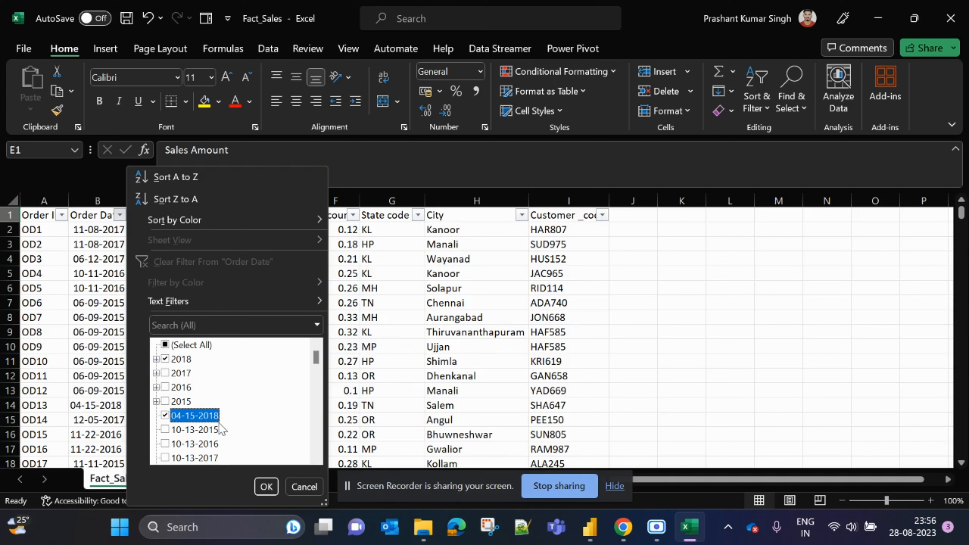
Step: Add 10-13-2018, 10-17-2018, 10-19-2018 and 10-20-2018 to the Order Date filter and apply it
scroll(232, 426, "down", 3)
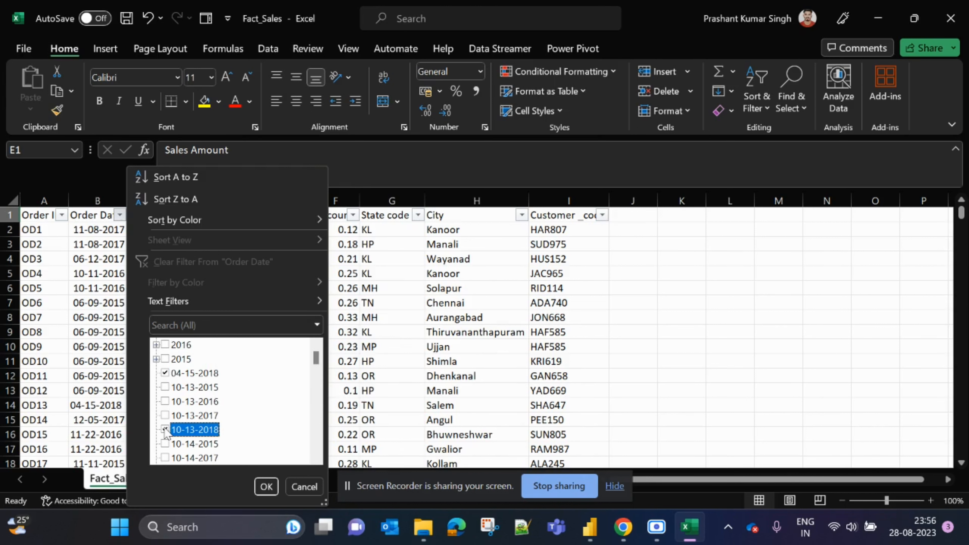
scroll(165, 432, "down", 2)
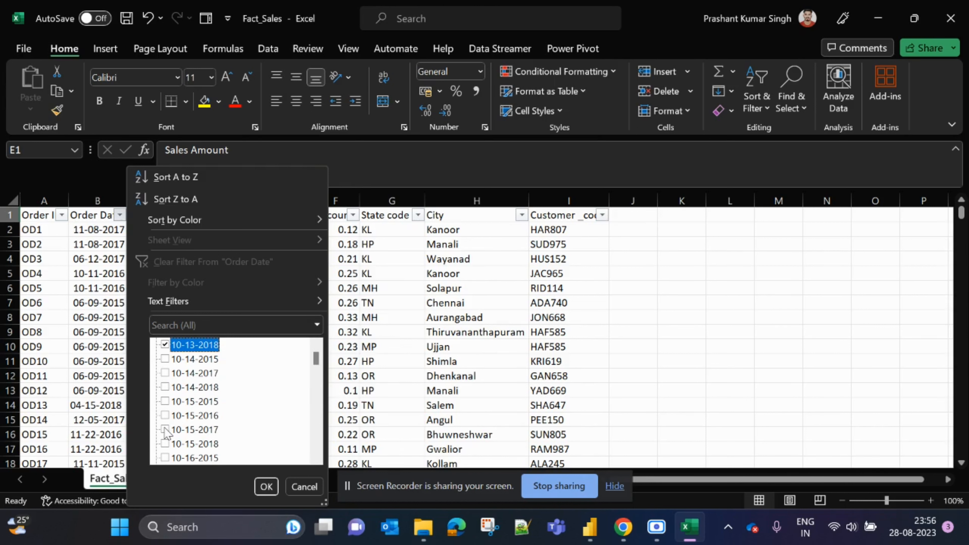
scroll(165, 431, "down", 4)
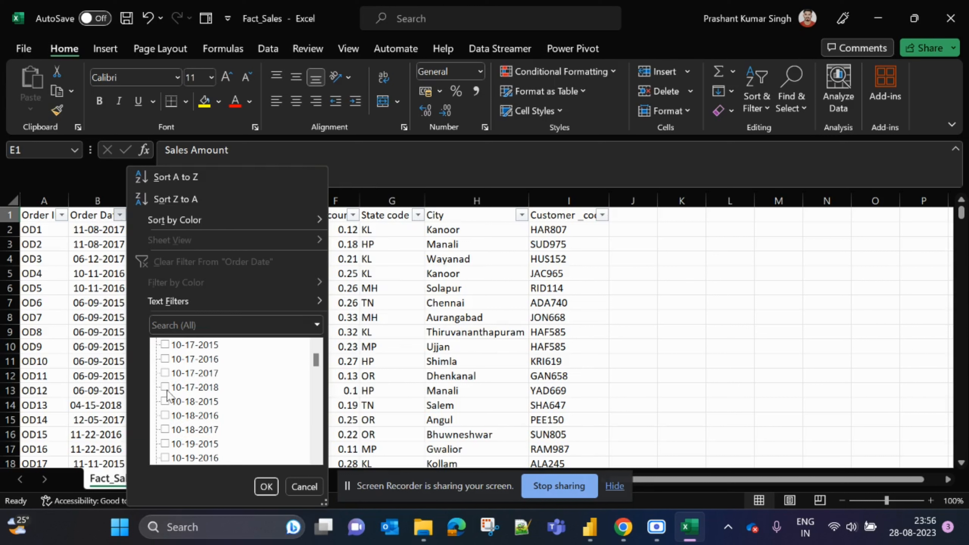
left_click(165, 387)
scroll(175, 424, "down", 2)
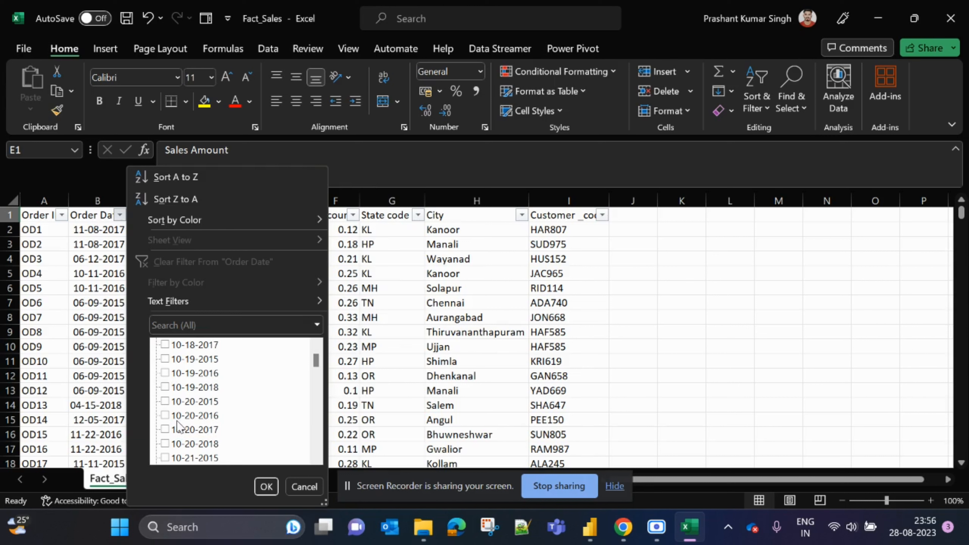
left_click(165, 443)
left_click(165, 387)
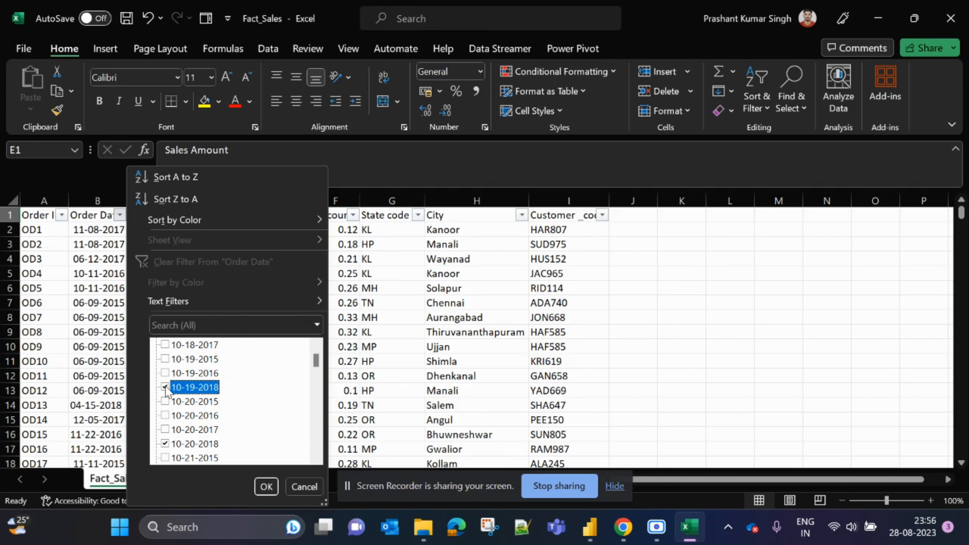
scroll(190, 418, "up", 1)
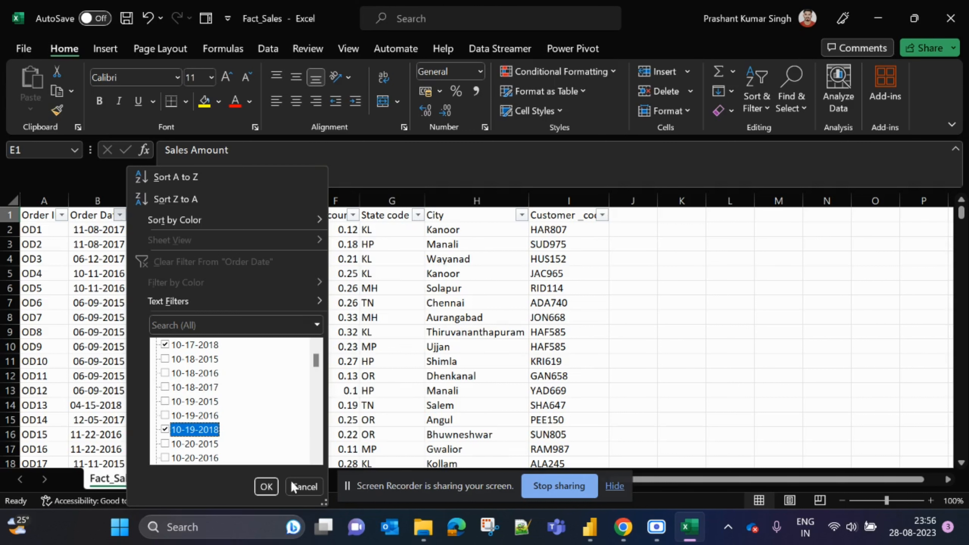
left_click(267, 487)
Step: Select the filtered Sales Amount values from E14 down and compare their sum with the Power BI card filtered to 2018
left_click(254, 231)
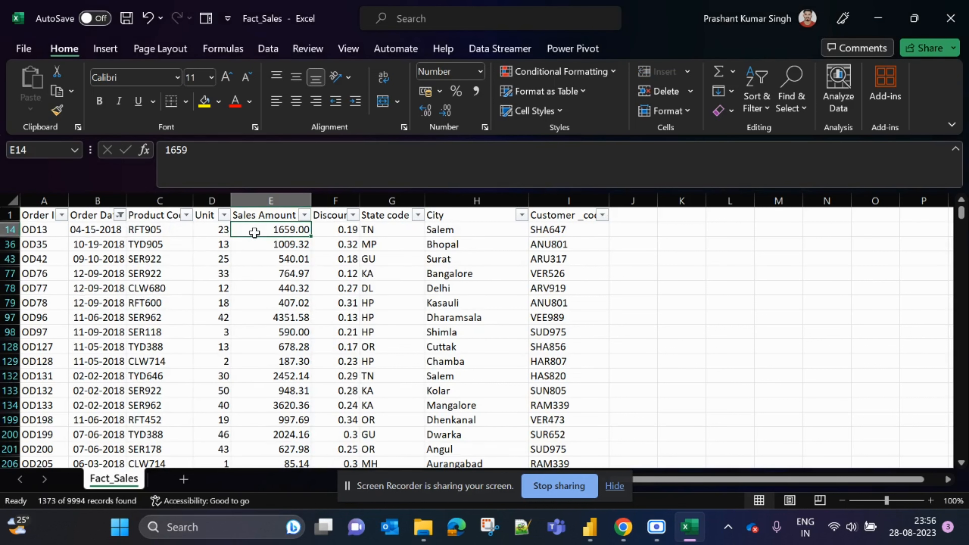
key("ctrl+shift+Down")
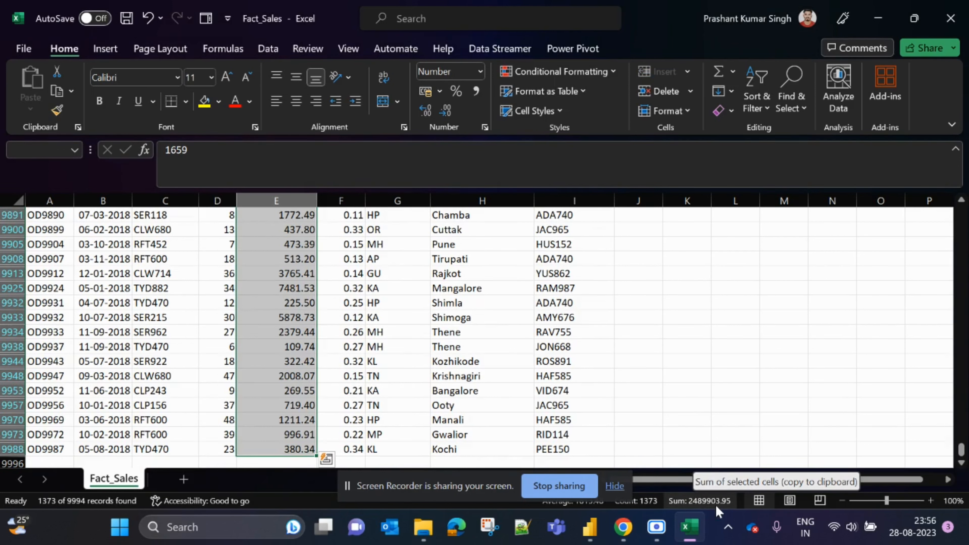
left_click(590, 527)
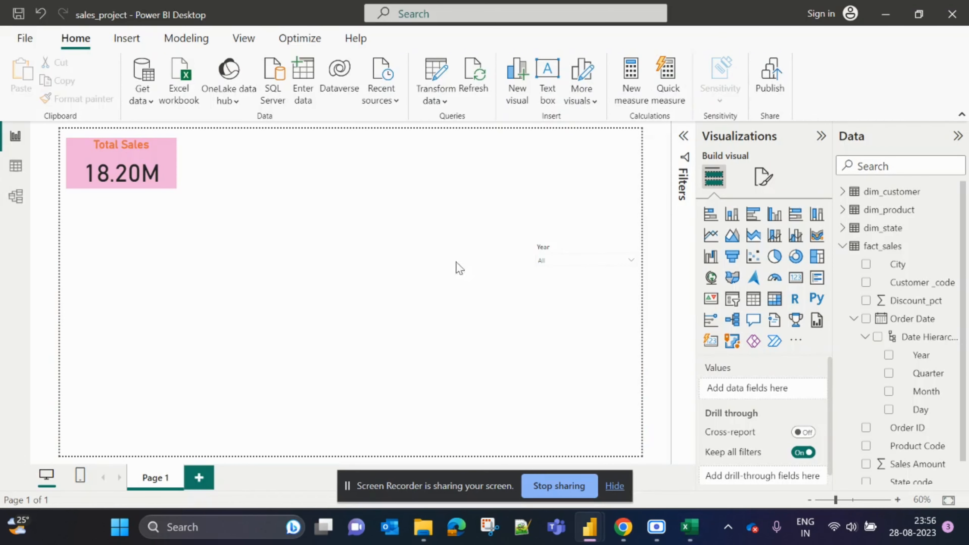
left_click(579, 263)
left_click(542, 313)
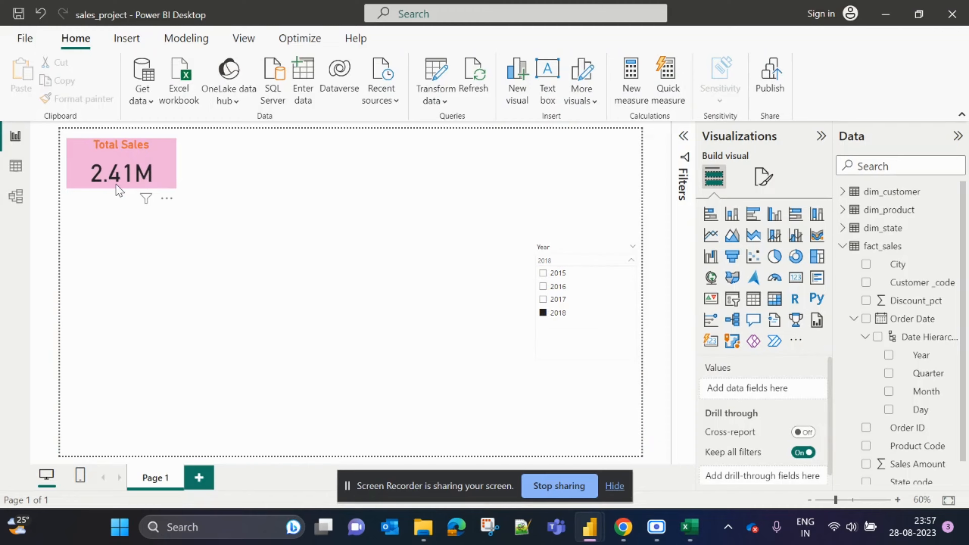
key("alt+Tab")
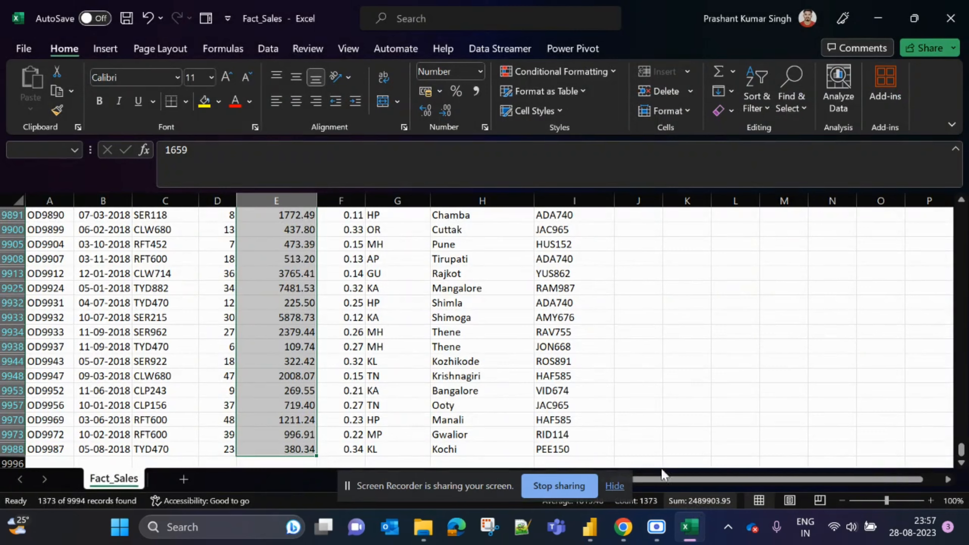
key("alt+Tab")
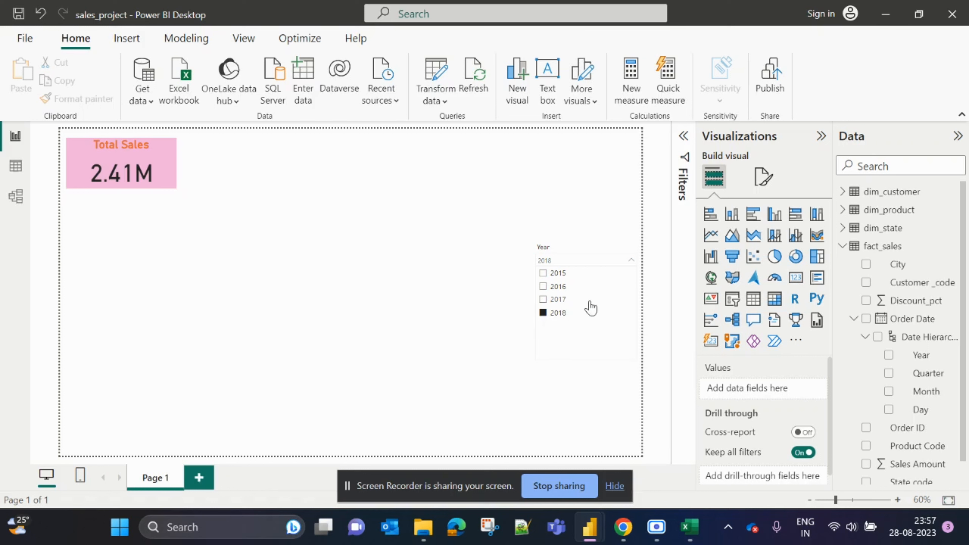
Step: View Total Sales for 2017, 2016 and 2015 in turn with the Year slicer, and clear the year selection
left_click(545, 300)
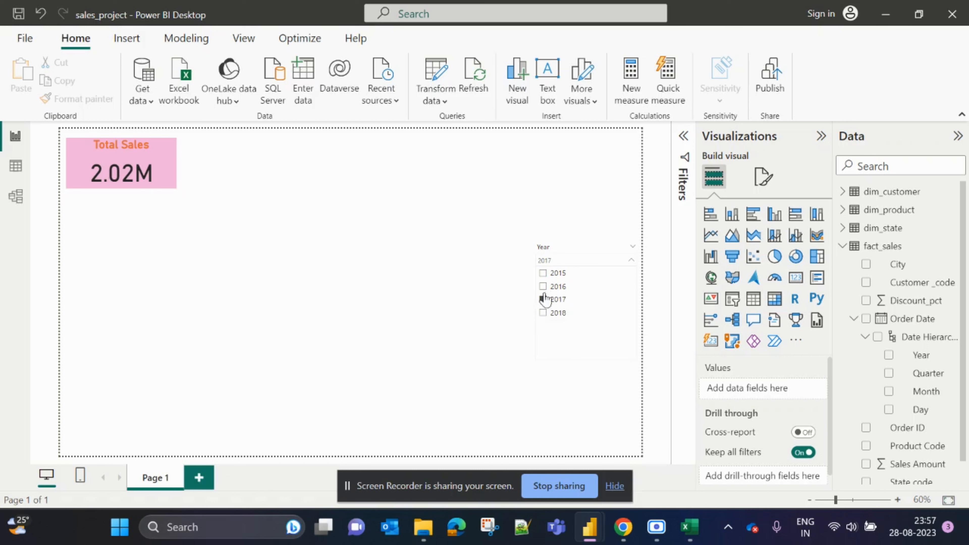
left_click(544, 287)
left_click(544, 274)
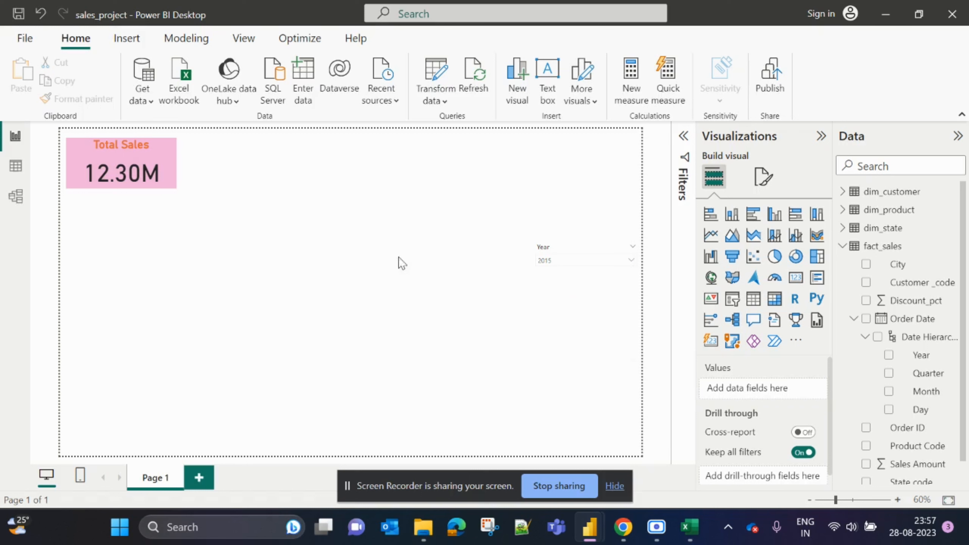
left_click(597, 261)
left_click(544, 276)
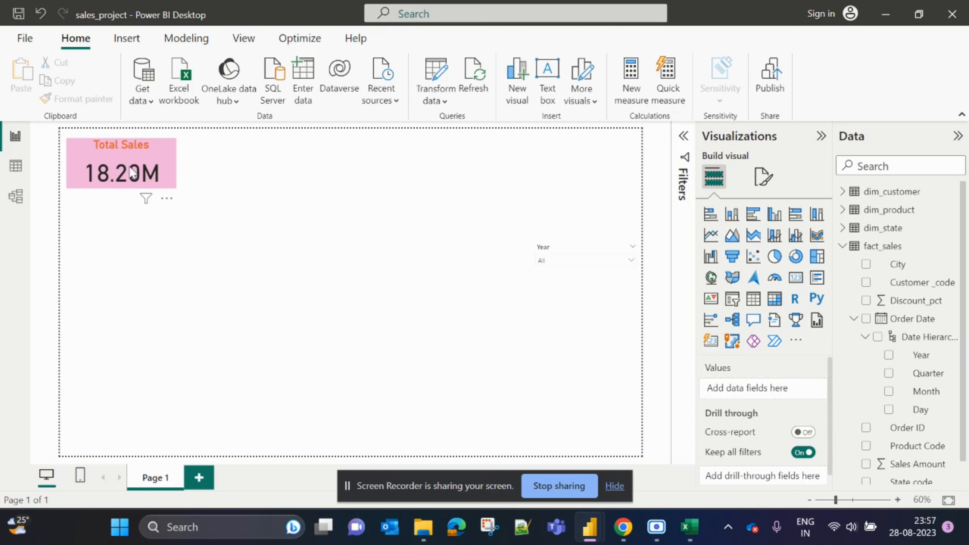
Step: Switch to the Fact_Sales workbook in Excel and return to the first filtered record
left_click(94, 157)
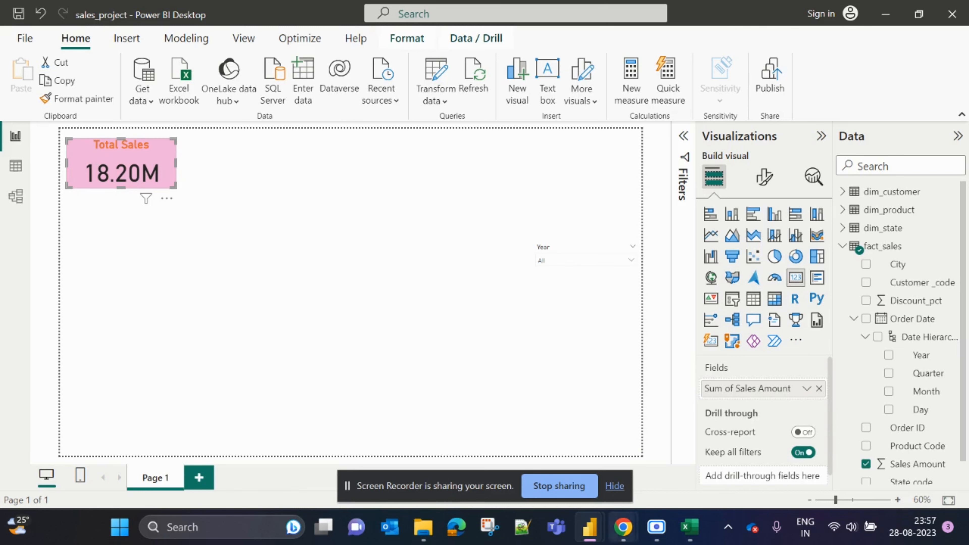
left_click(689, 527)
left_click(609, 300)
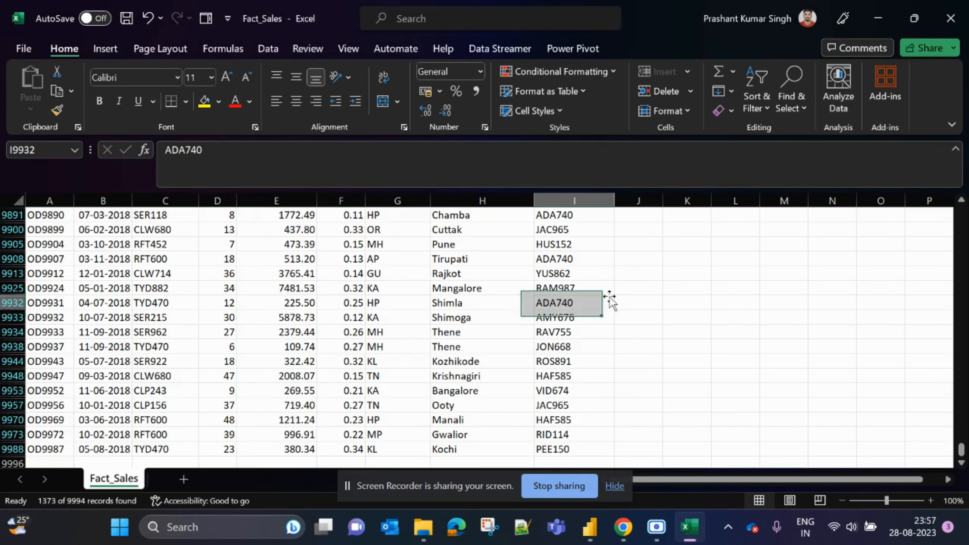
scroll(609, 300, "up", 15)
left_click(581, 273)
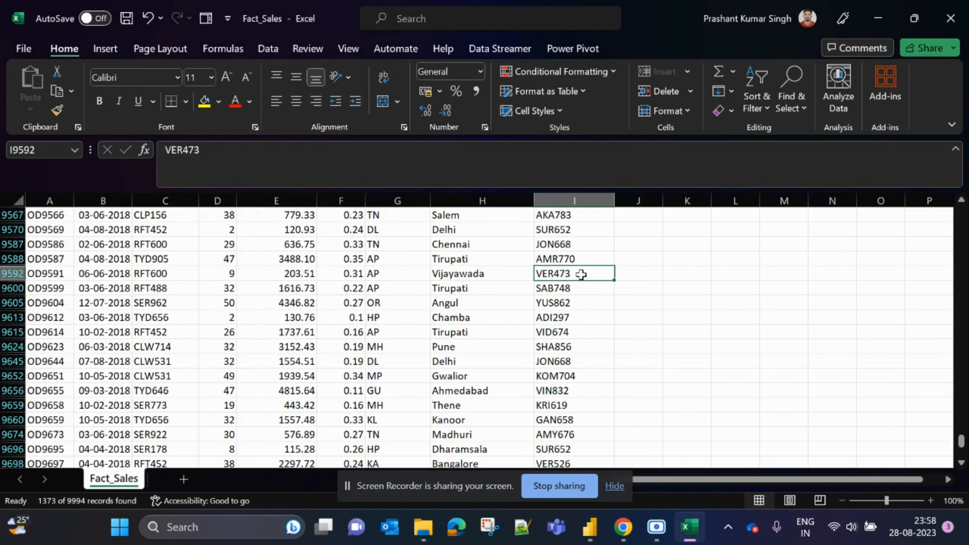
key("ctrl+Up")
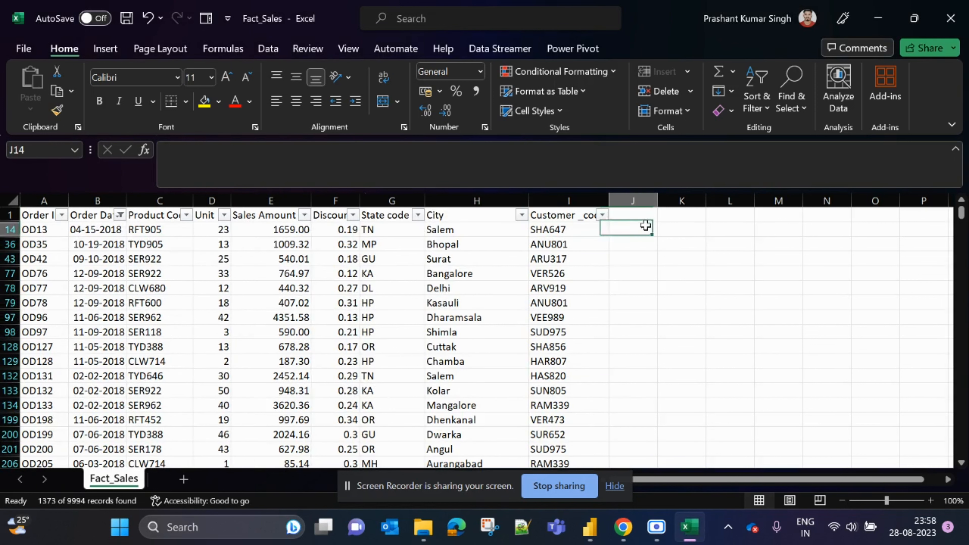
left_click(642, 230)
type("=")
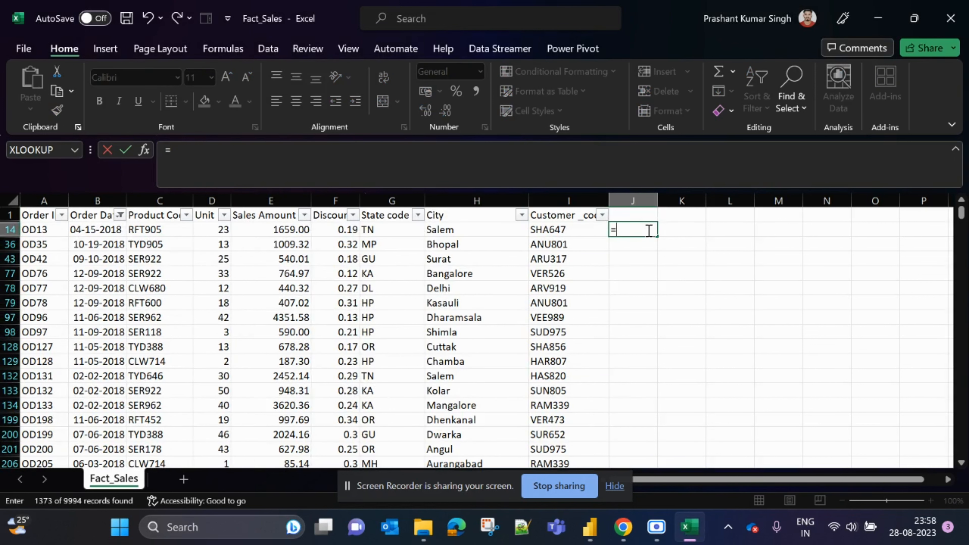
type("sum(")
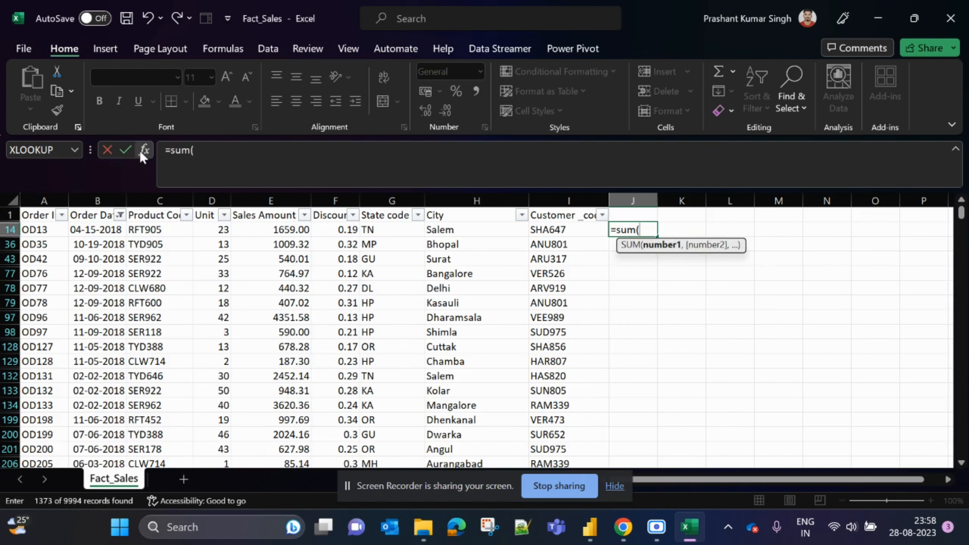
left_click_drag(158, 151, 256, 162)
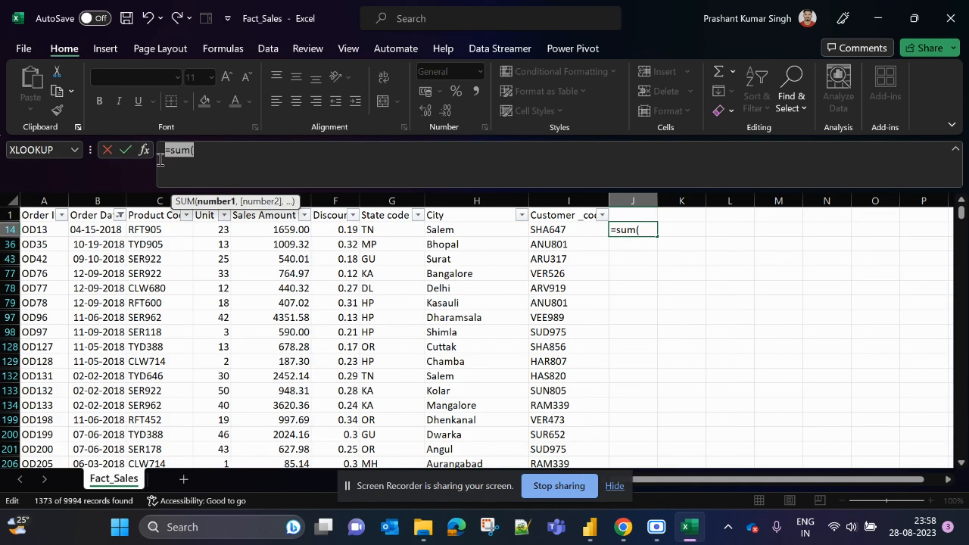
left_click(232, 150)
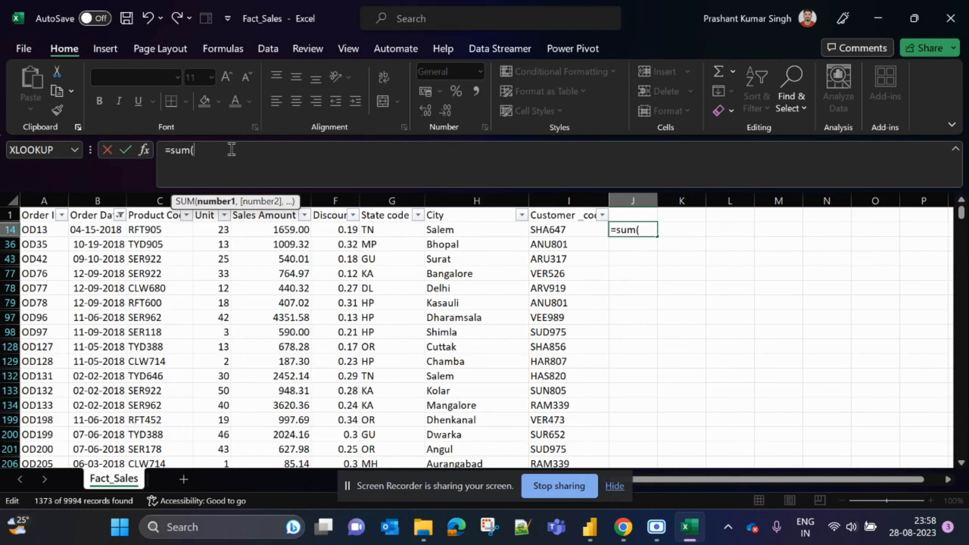
key("BackSpace")
key("BackSpace")
key("BackSpace")
key("BackSpace")
key("BackSpace")
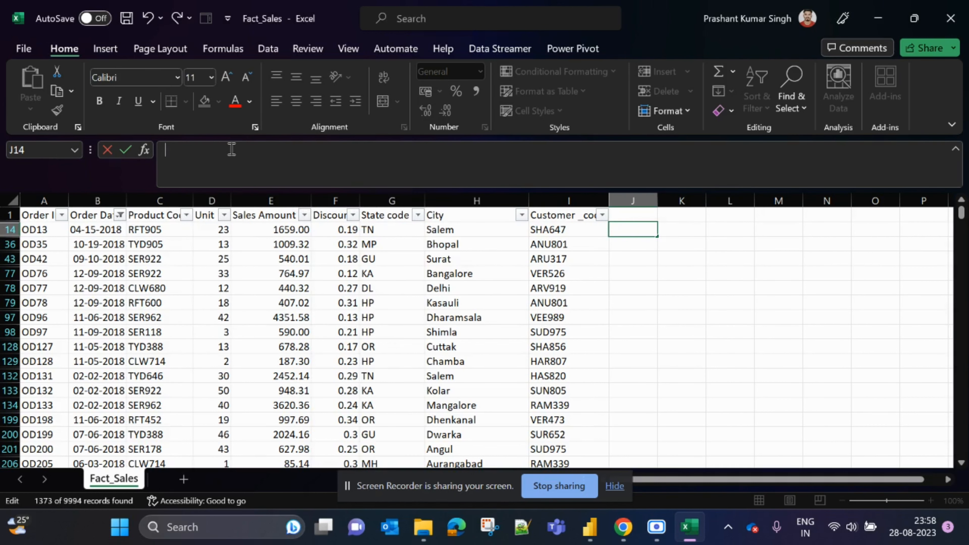
left_click(741, 272)
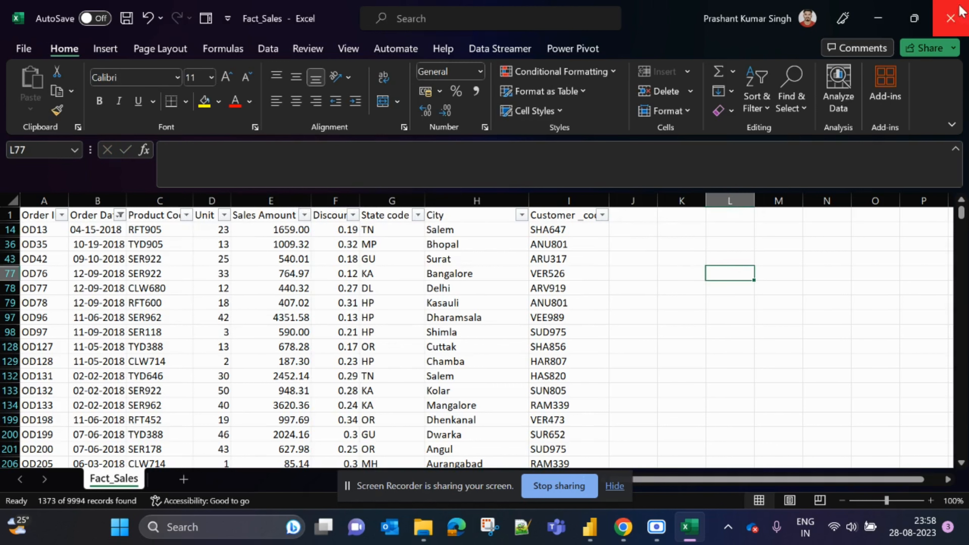
Step: Return to the Power BI report and view the years offered by the Year slicer
left_click(886, 22)
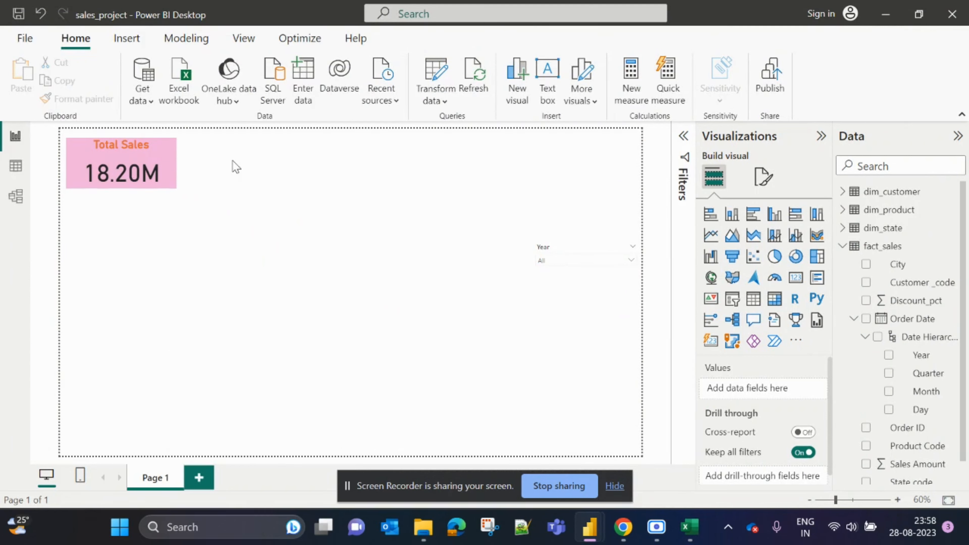
left_click(559, 263)
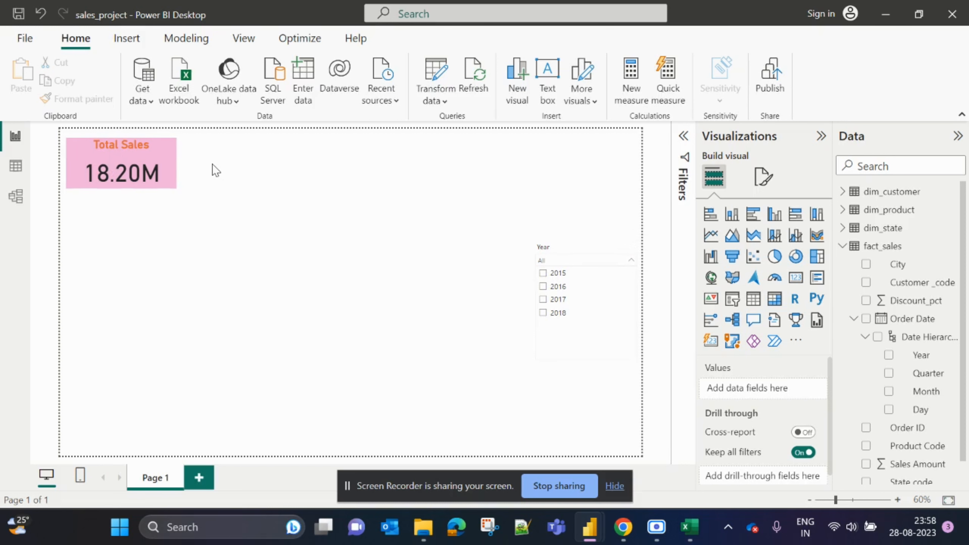
left_click(216, 170)
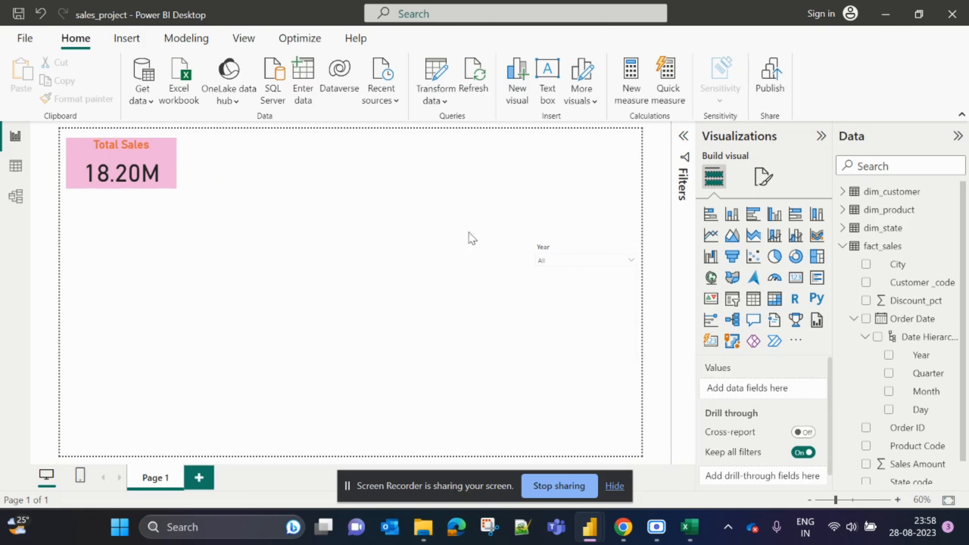
Step: Widen the list of data fields and look through the fields of the fact_sales table
left_click(842, 250)
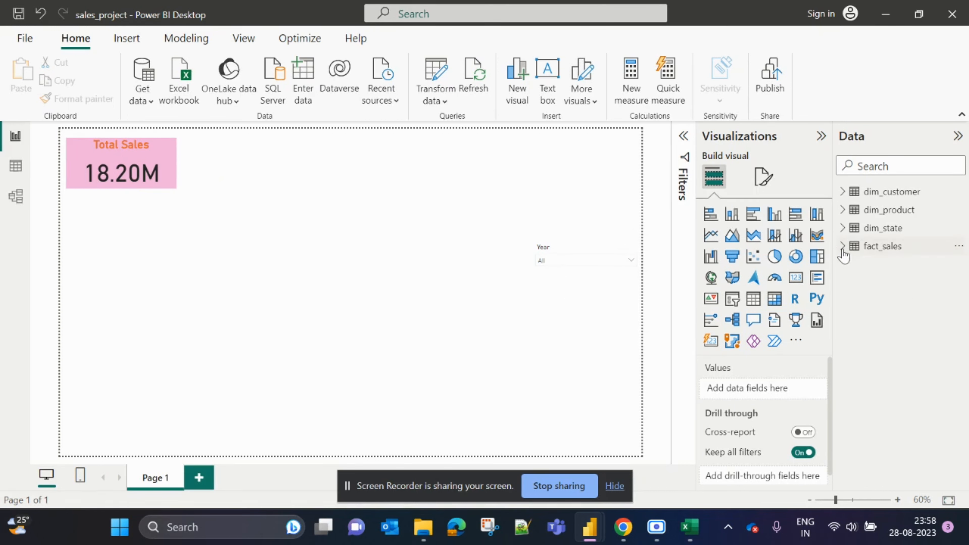
left_click(842, 250)
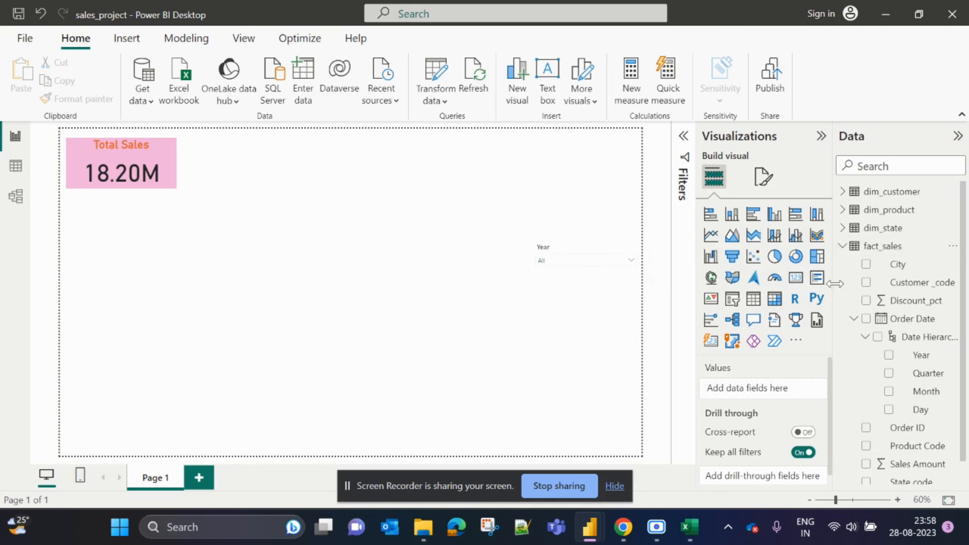
left_click_drag(834, 280, 768, 279)
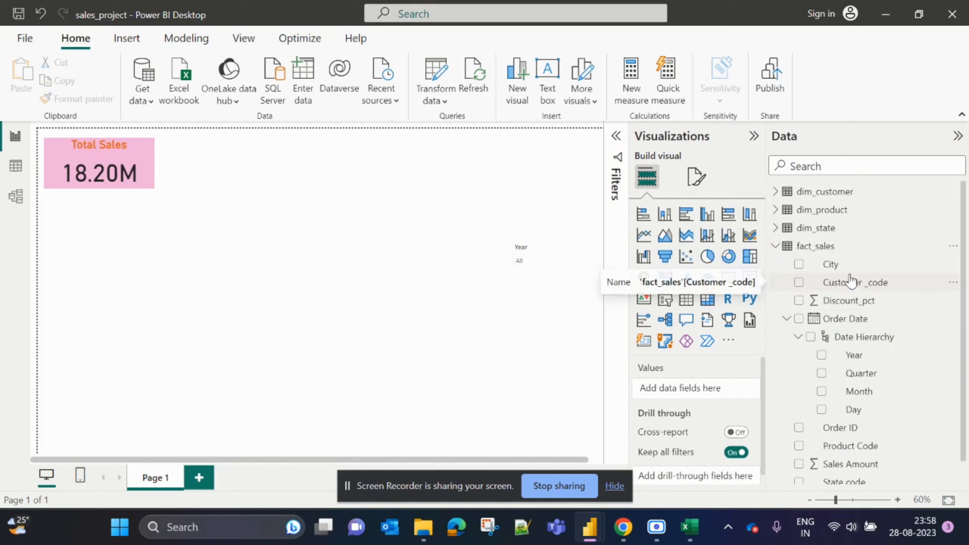
scroll(834, 330, "down", 1)
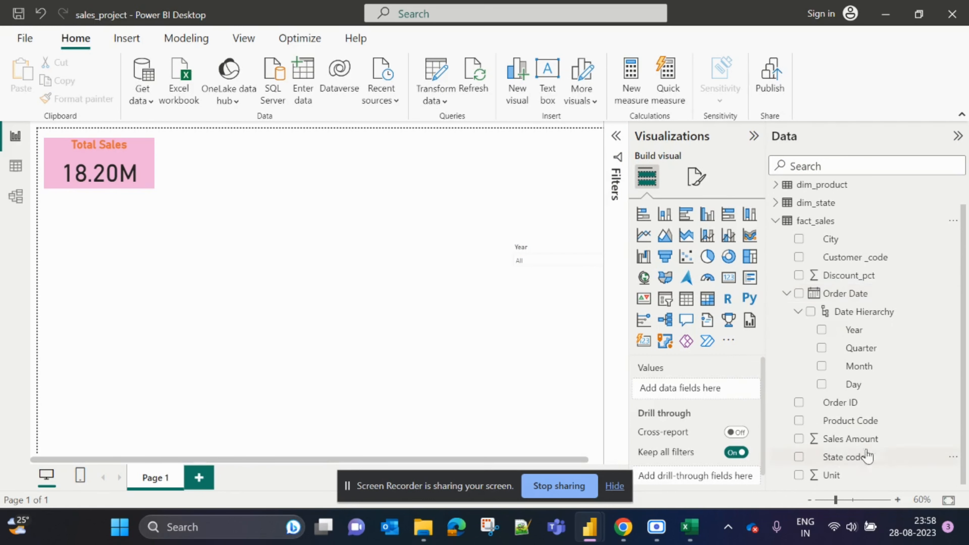
scroll(843, 296, "up", 1)
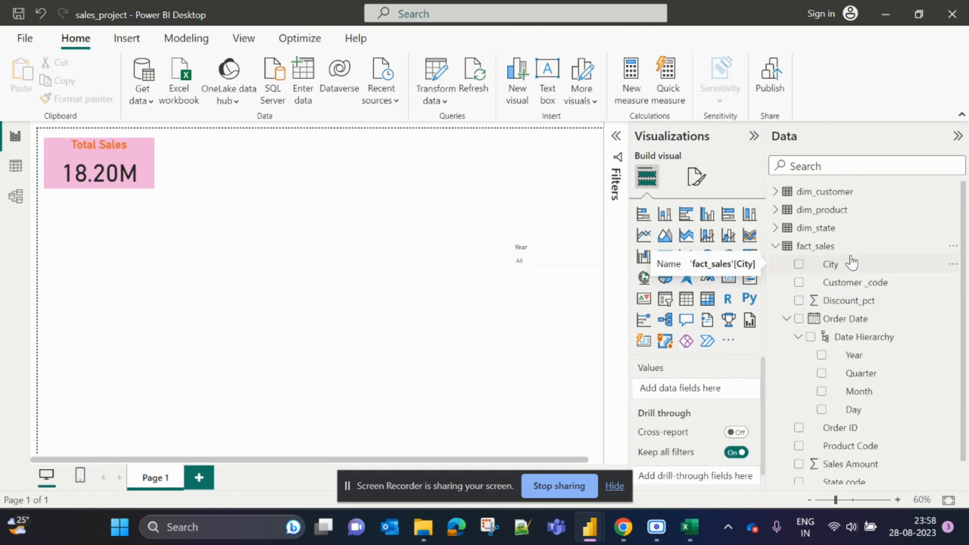
Step: Create a new measure in the fact_sales table
right_click(846, 302)
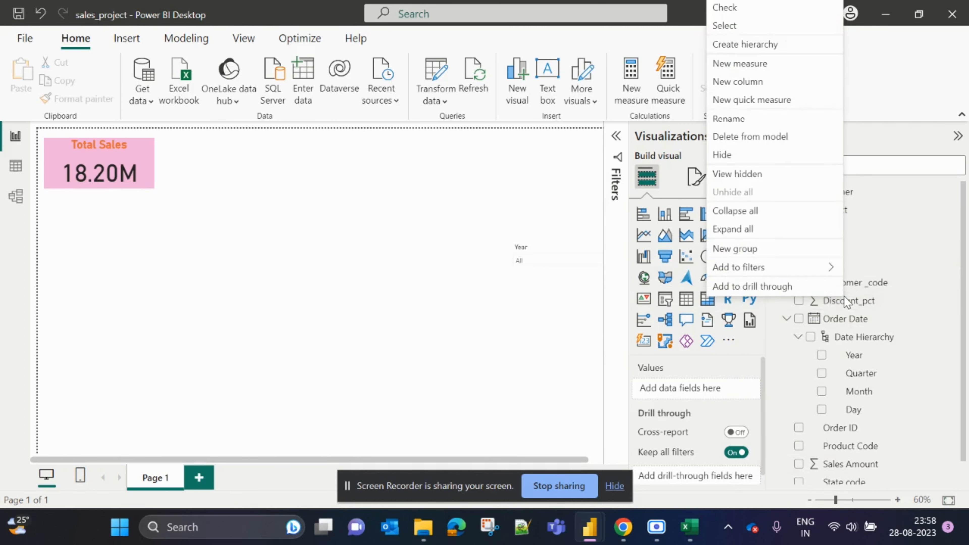
key("Escape")
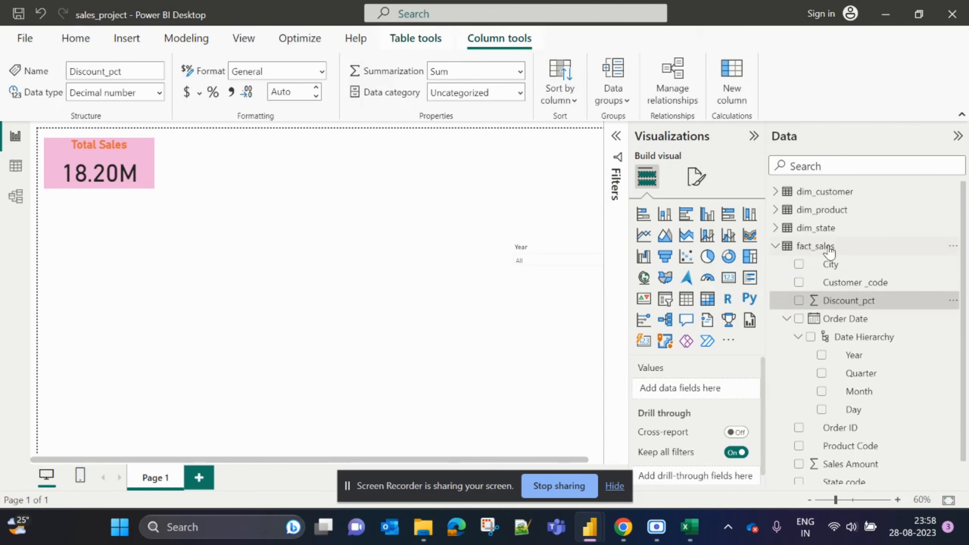
left_click(836, 247)
right_click(861, 250)
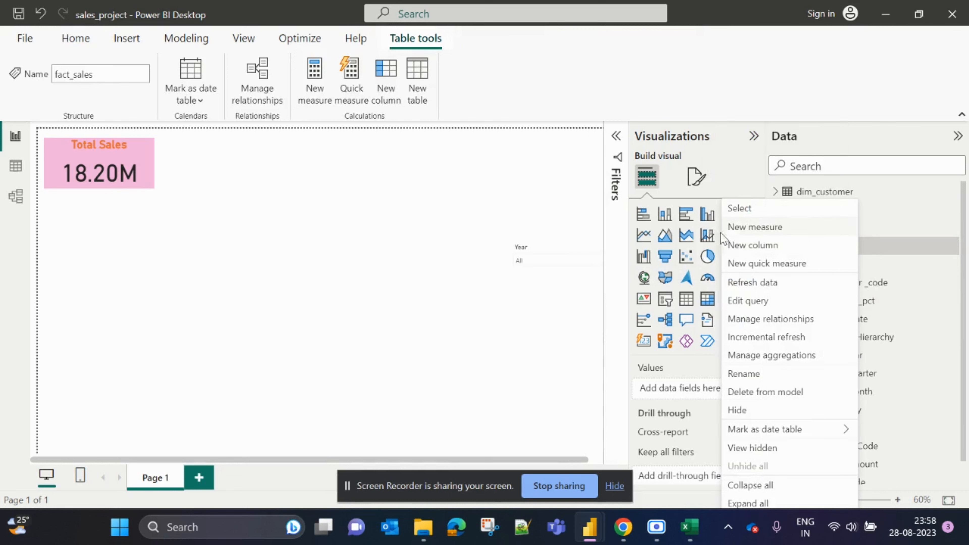
left_click(761, 229)
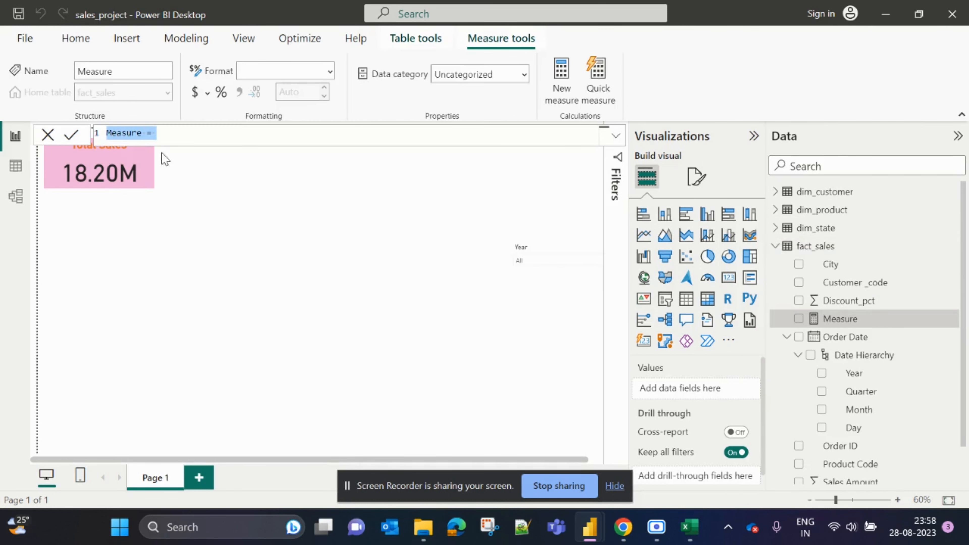
Step: Name the new measure Total_sales_2015 and begin its formula with the CALCULATE function
left_click(185, 135)
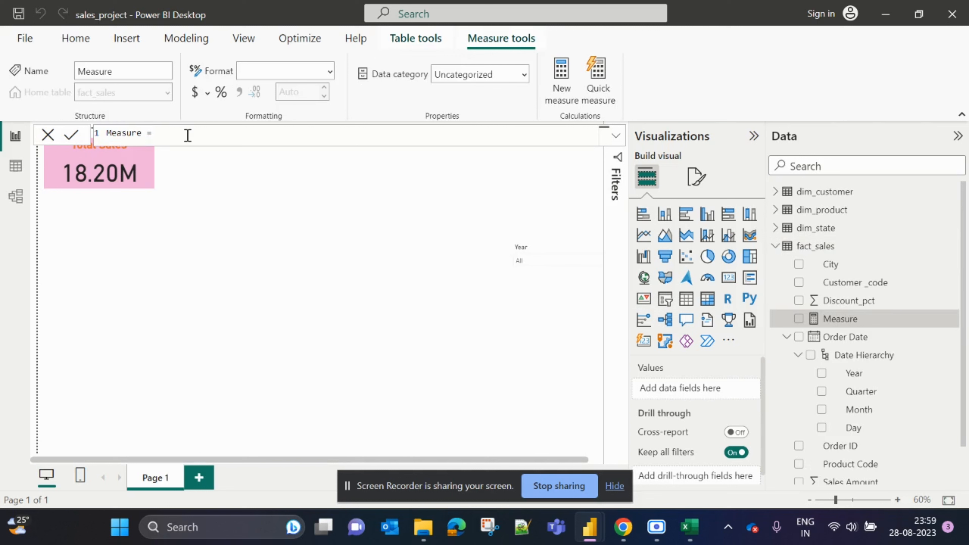
key("BackSpace")
key("BackSpace")
key("BackSpace")
key("BackSpace")
key("BackSpace")
key("BackSpace")
key("BackSpace")
key("BackSpace")
key("BackSpace")
type("t")
type("Tot")
type("al")
type("_sales")
type("_2015")
type("cal")
key("Tab")
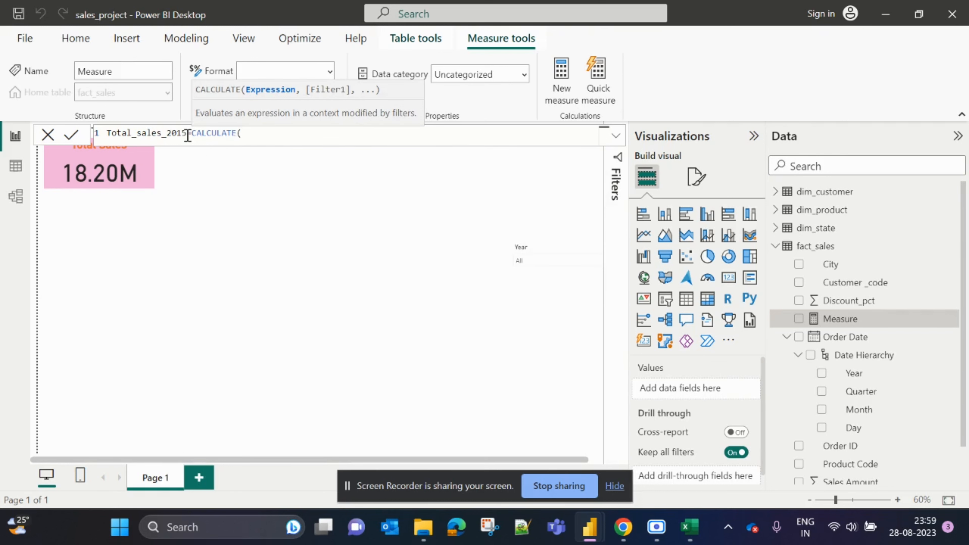
Step: Enter the sum of fact_sales[Sales Amount] as the expression inside CALCULATE
type("sum")
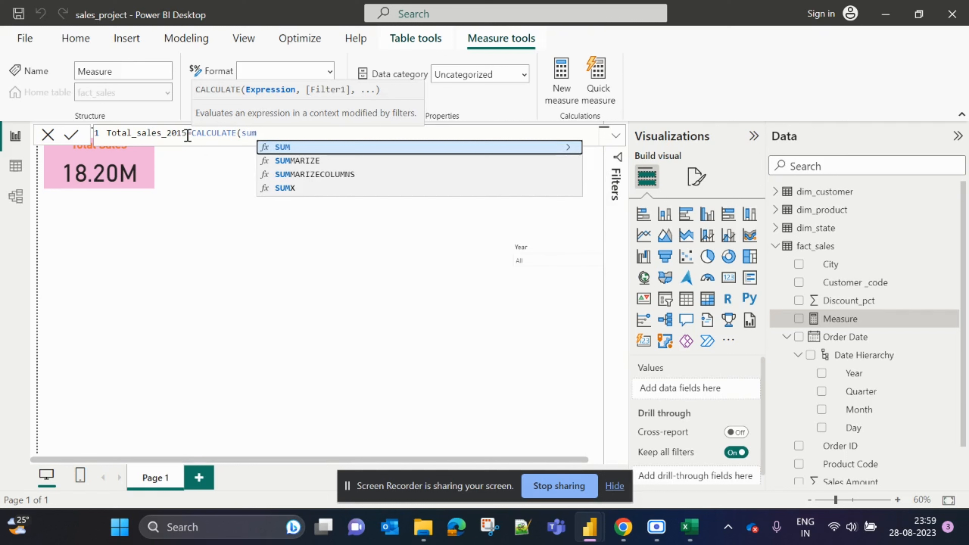
type("(")
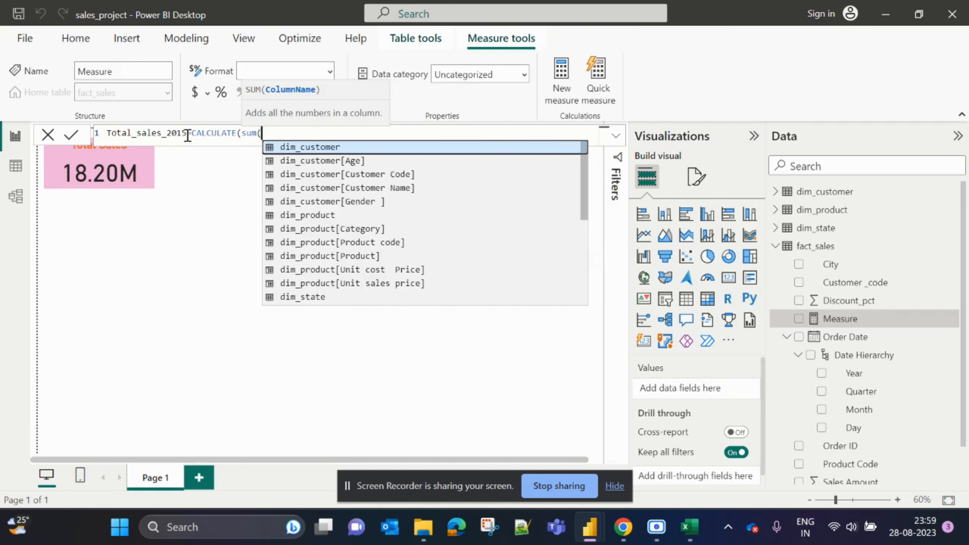
type("fact")
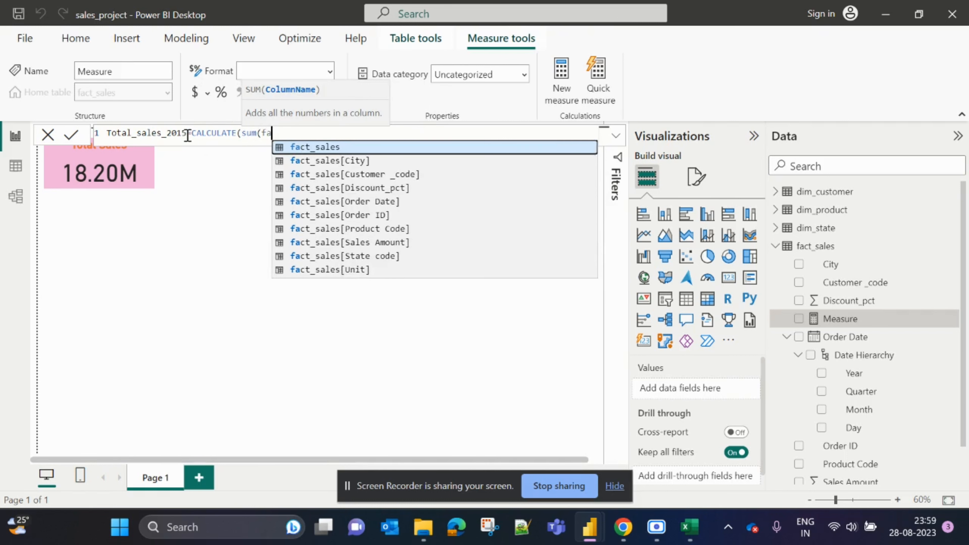
key("Down")
key("Down")
key("Down")
key("Down")
key("Down")
key("Down")
key("Down")
key("Down")
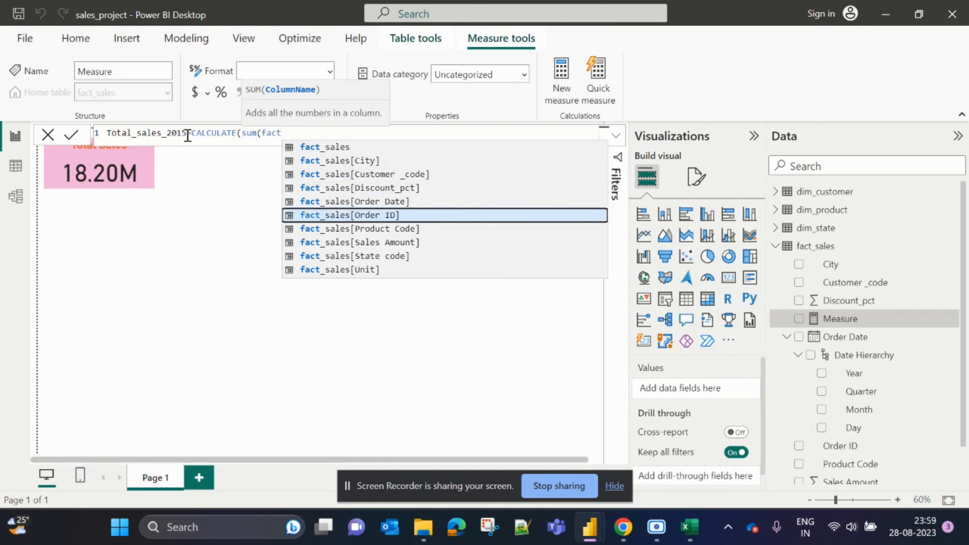
key("Up")
key("Up")
key("Up")
key("Up")
key("Up")
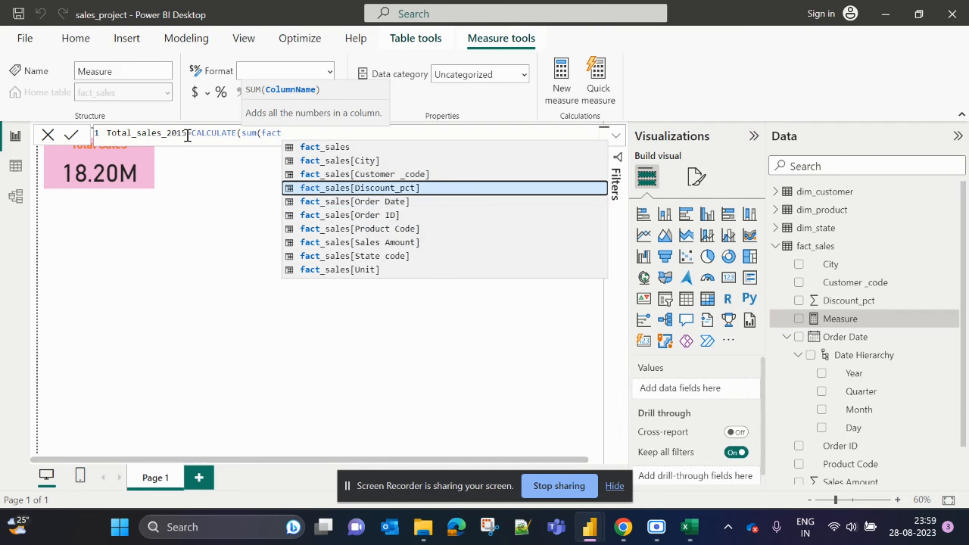
key("Down")
key("Down")
key("Down")
key("Down")
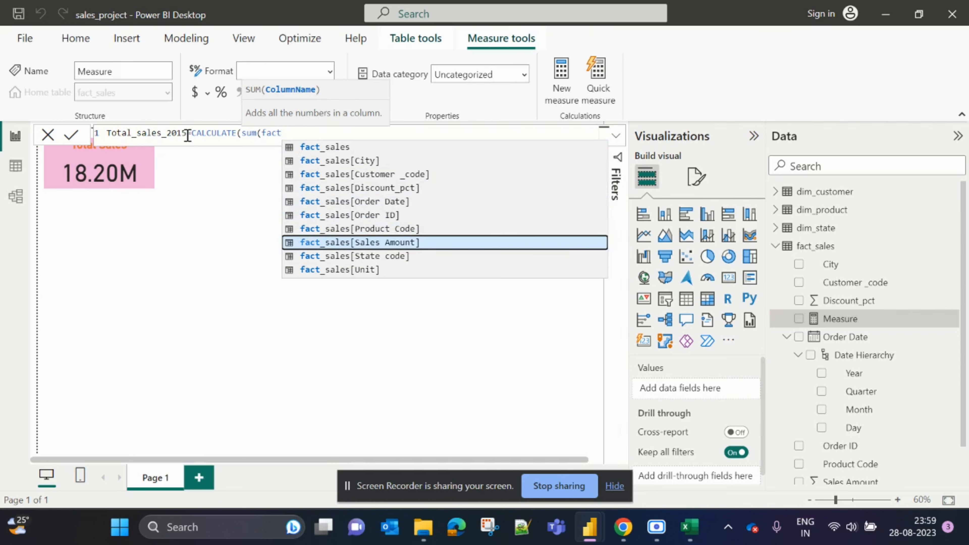
key("Tab")
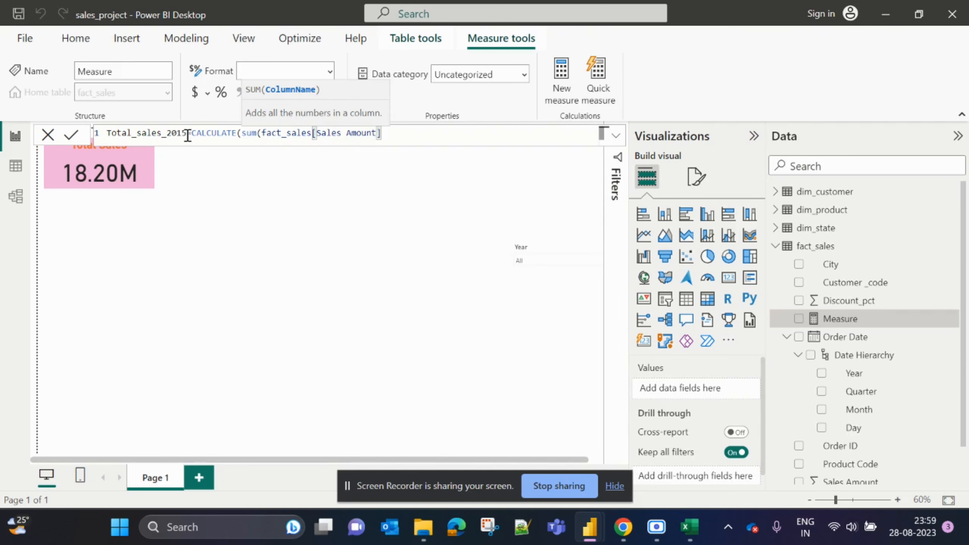
Step: Close the SUM expression and add a FILTER function on the fact_sales table as the filter argument of CALCULATE
type("),fit")
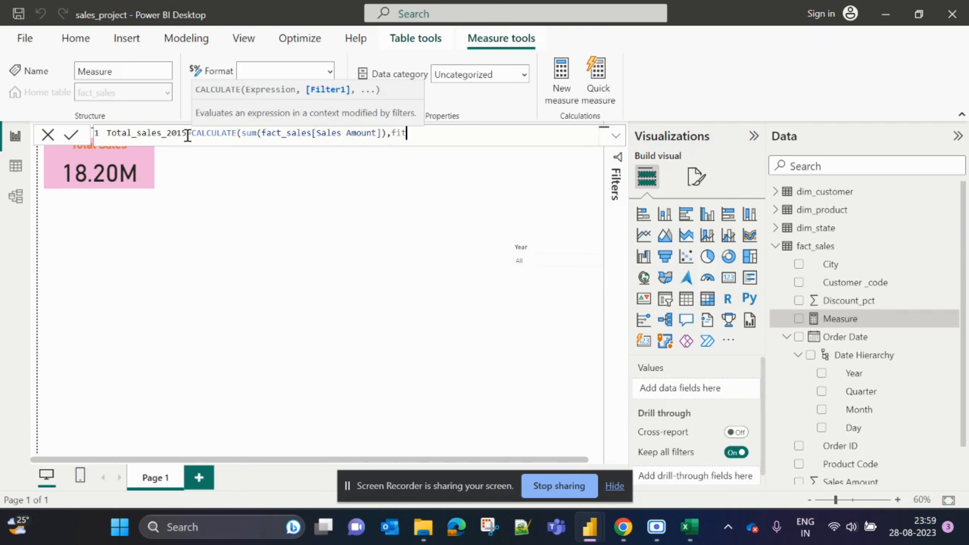
key("BackSpace")
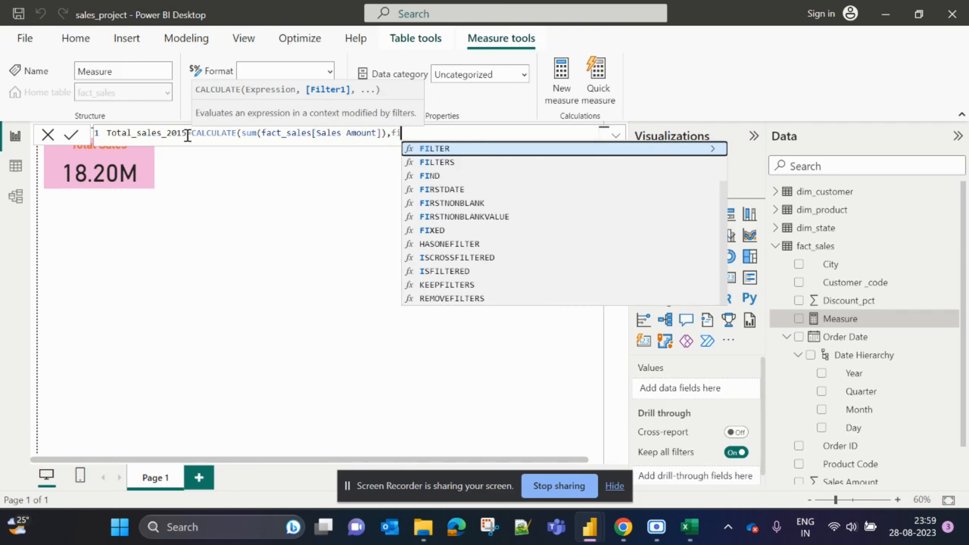
type("l")
key("Tab")
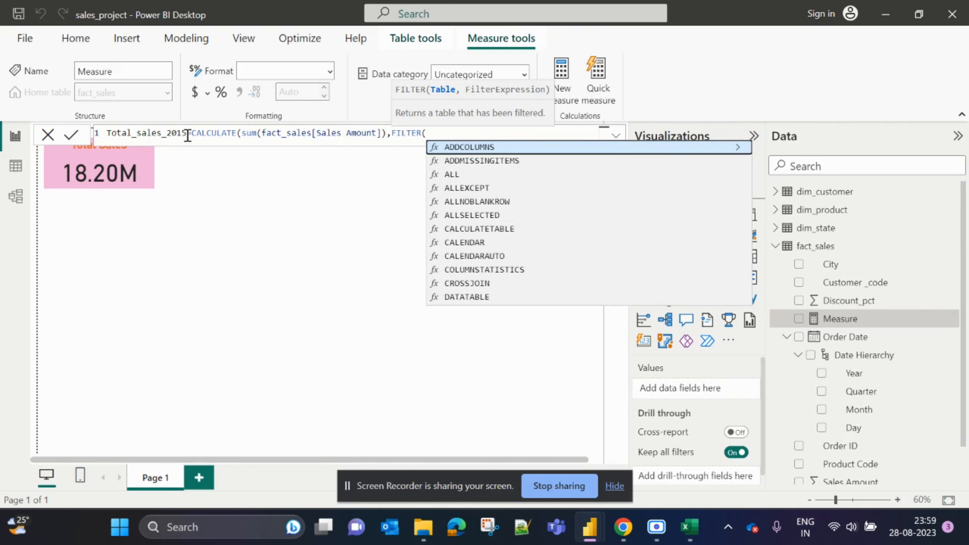
type("fact")
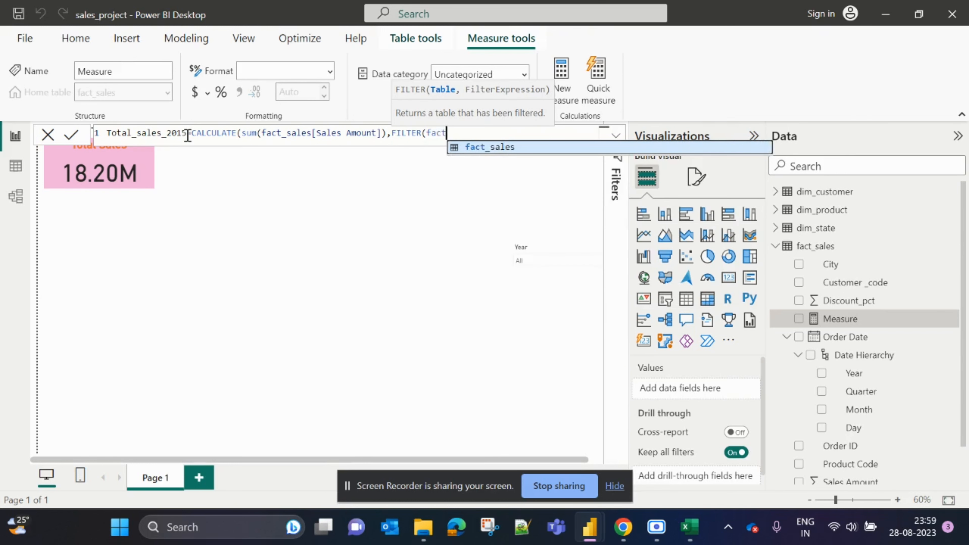
key("Tab")
type(",")
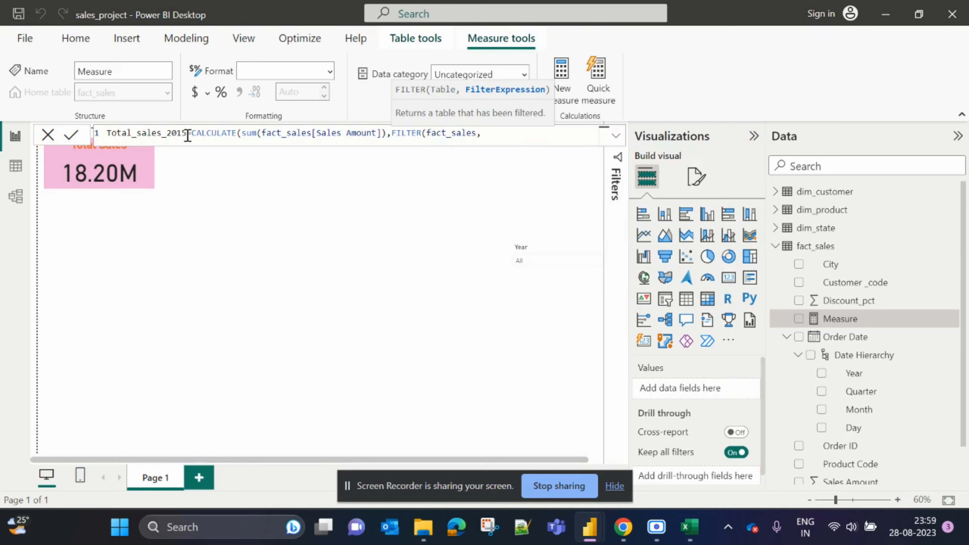
Step: Begin the filter expression inside FILTER with the fact_sales[Order Date] column
type("fa")
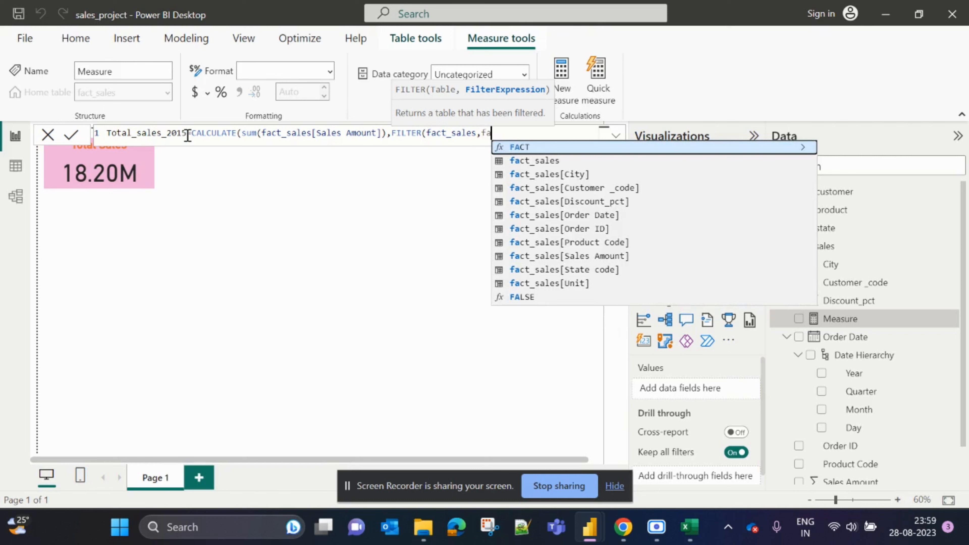
key("Down")
key("Down")
key("Down")
key("Down")
key("Down")
key("Tab")
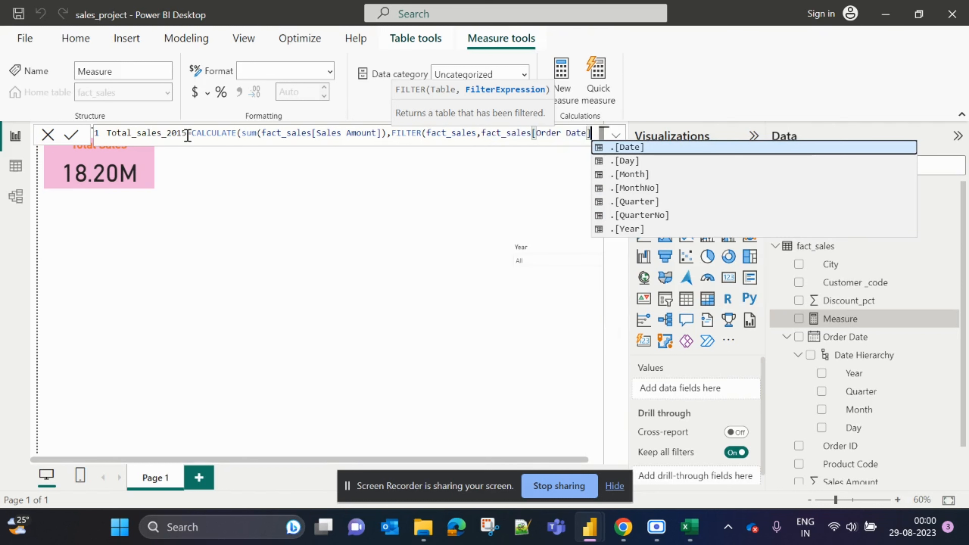
Step: Complete the filter condition as Order Date's .[Year]=2015 and close the FILTER function
key("Down")
key("Down")
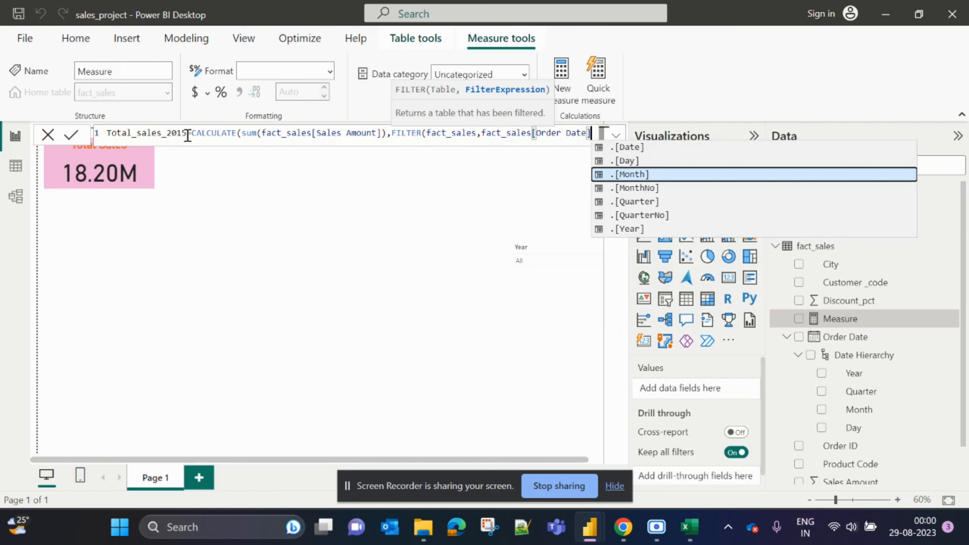
key("Down")
key("Down")
key("Down")
key("Down")
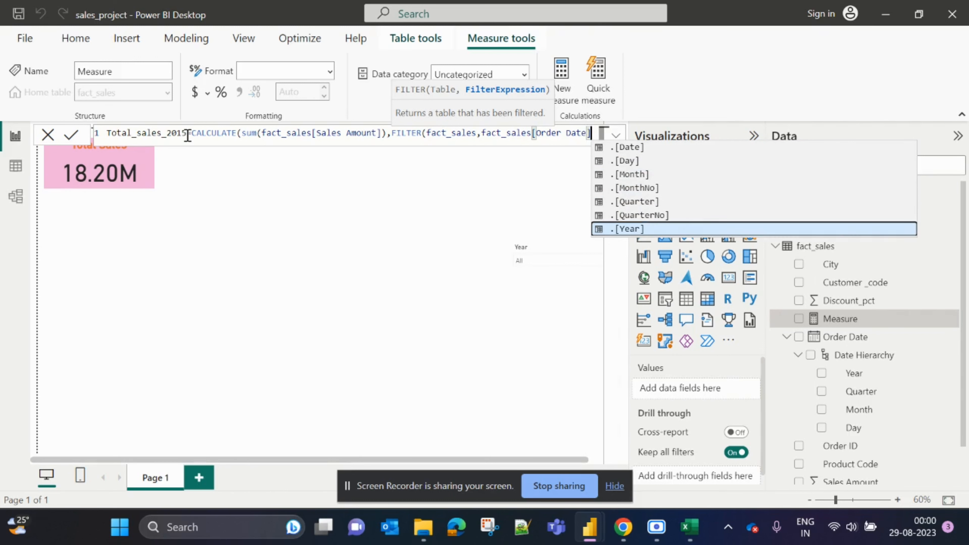
key("Tab")
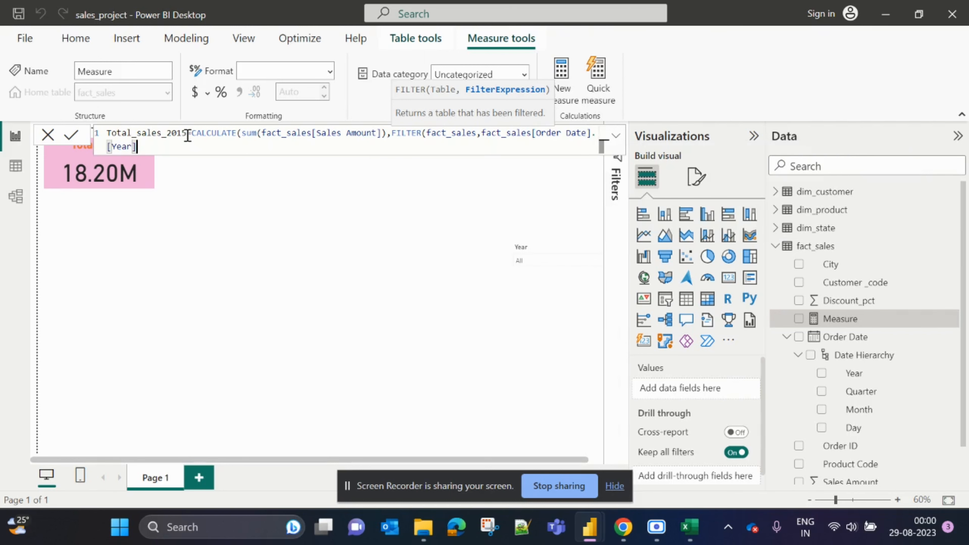
type("=2015)")
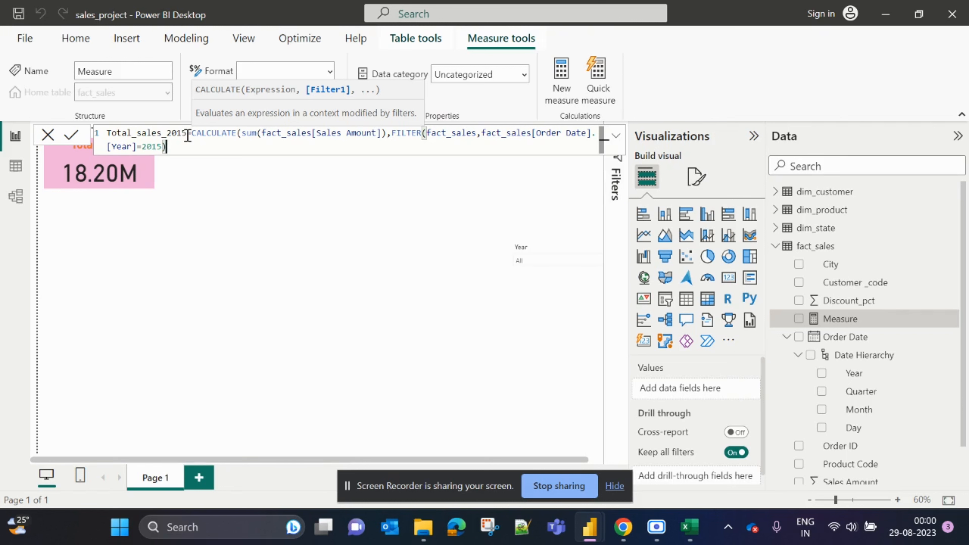
Step: Expand the formula editor and append the comment "-- this formula calculating the total sales of 2015 year." after the formula
left_click(616, 138)
left_click(194, 149)
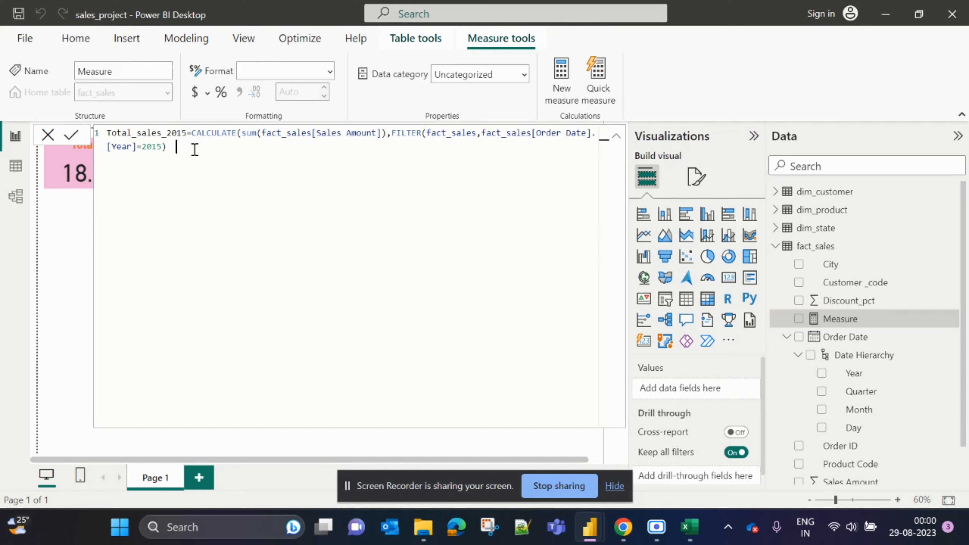
type("-- This formula calculati")
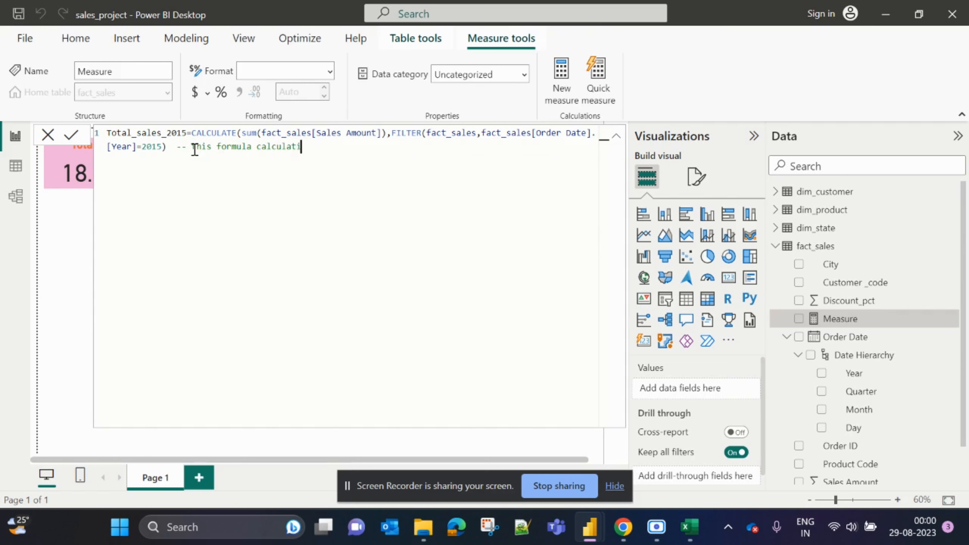
type("on")
key("BackSpace")
key("BackSpace")
key("BackSpace")
type("ng the total")
key("BackSpace")
key("BackSpace")
type("tal sales of 2015 ")
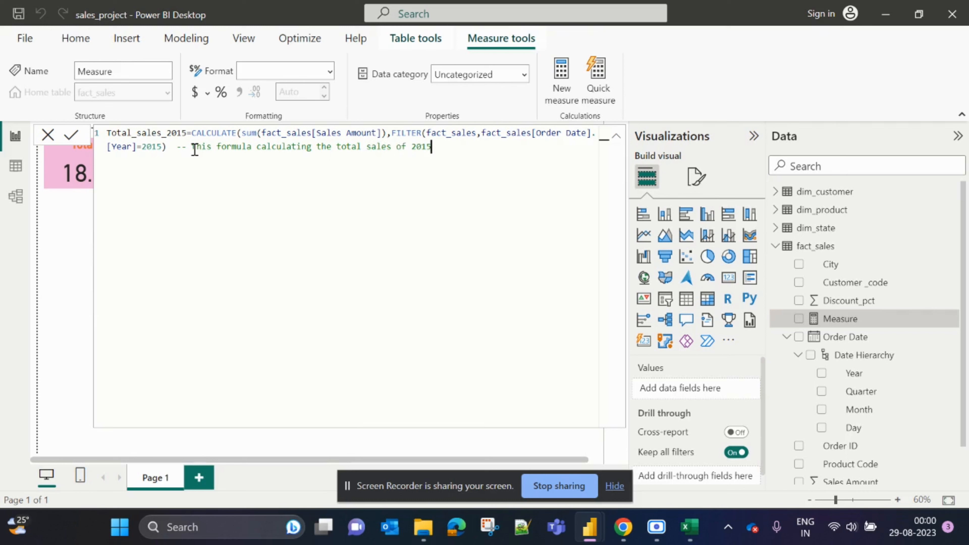
type("year.")
Step: Examine the CALCULATE, SUM and FILTER parts of the measure's formula one by one
left_click_drag(192, 133, 238, 131)
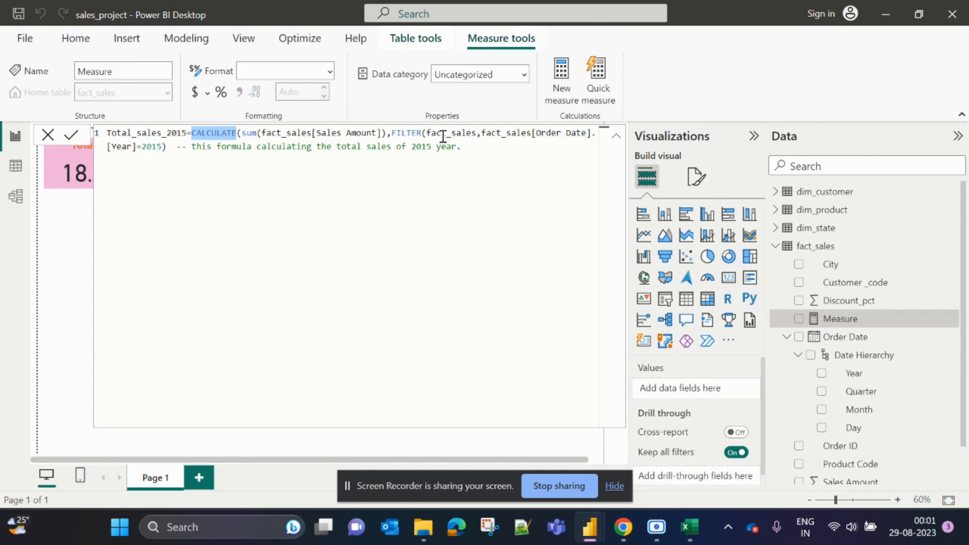
left_click(243, 134)
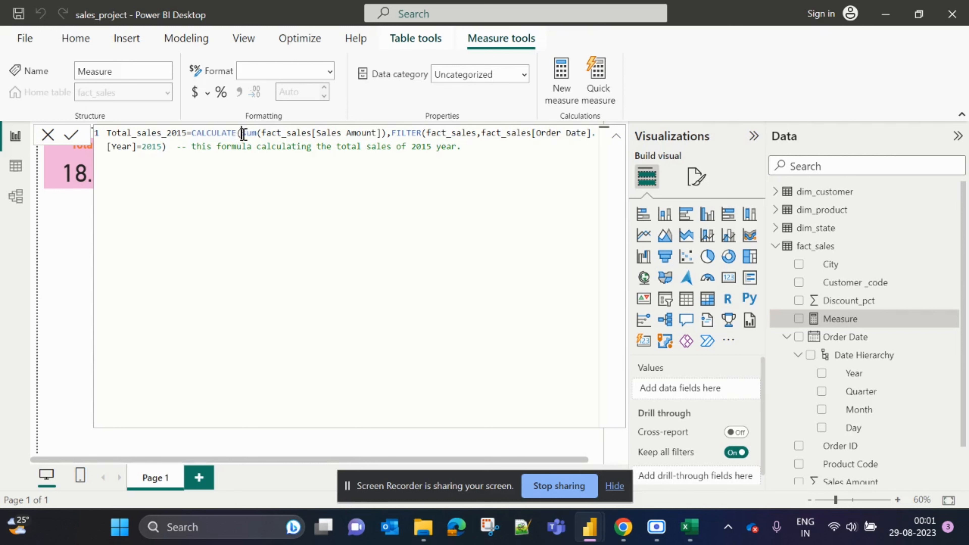
left_click_drag(243, 135, 386, 133)
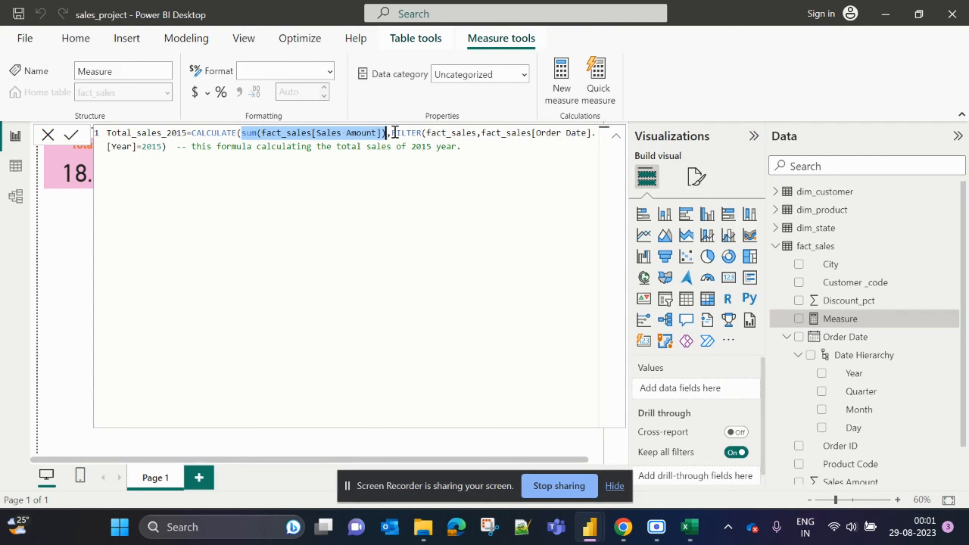
left_click_drag(390, 133, 428, 134)
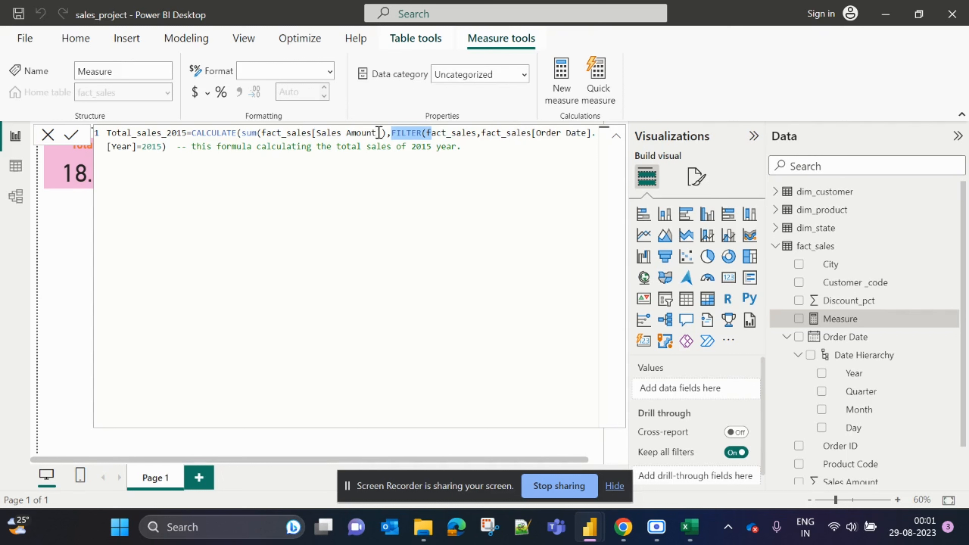
left_click_drag(192, 133, 164, 147)
left_click(199, 176)
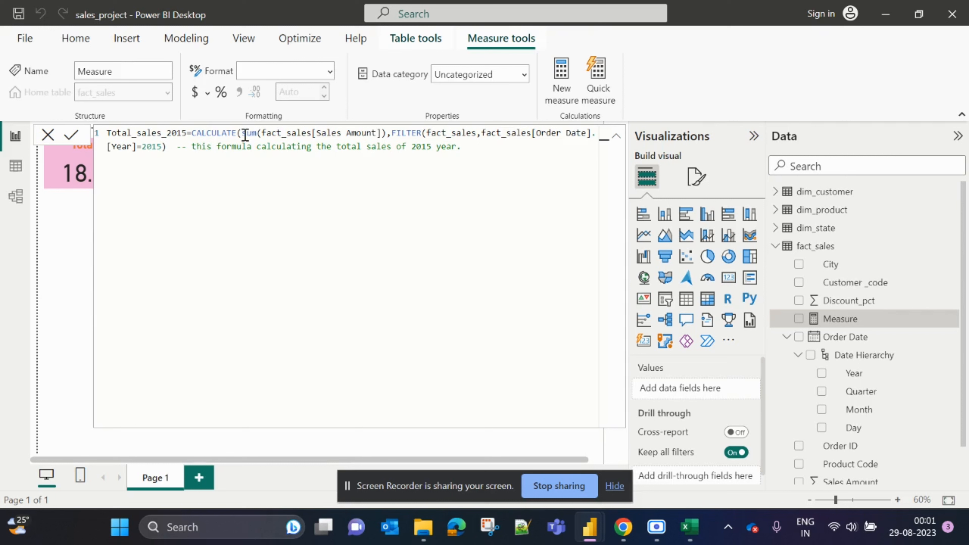
left_click_drag(243, 133, 293, 134)
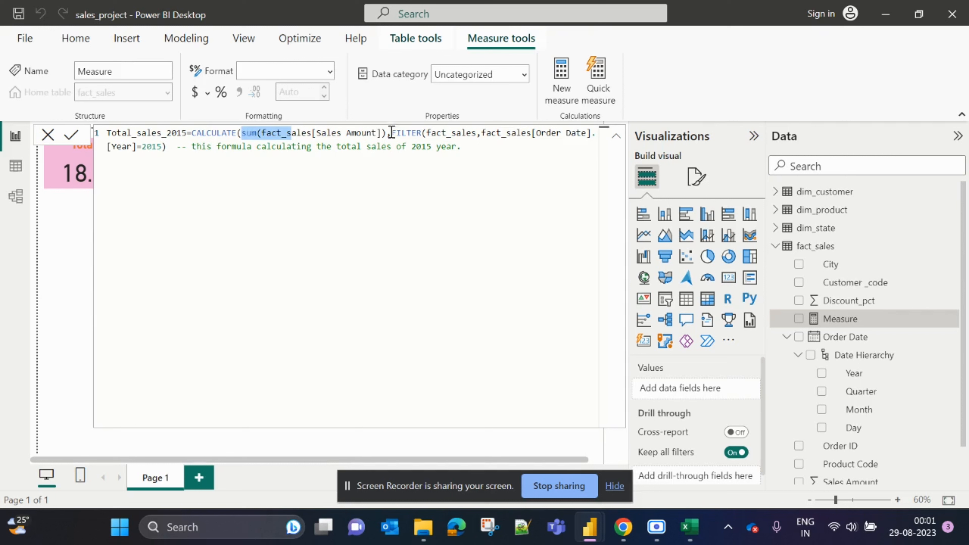
left_click_drag(392, 133, 502, 133)
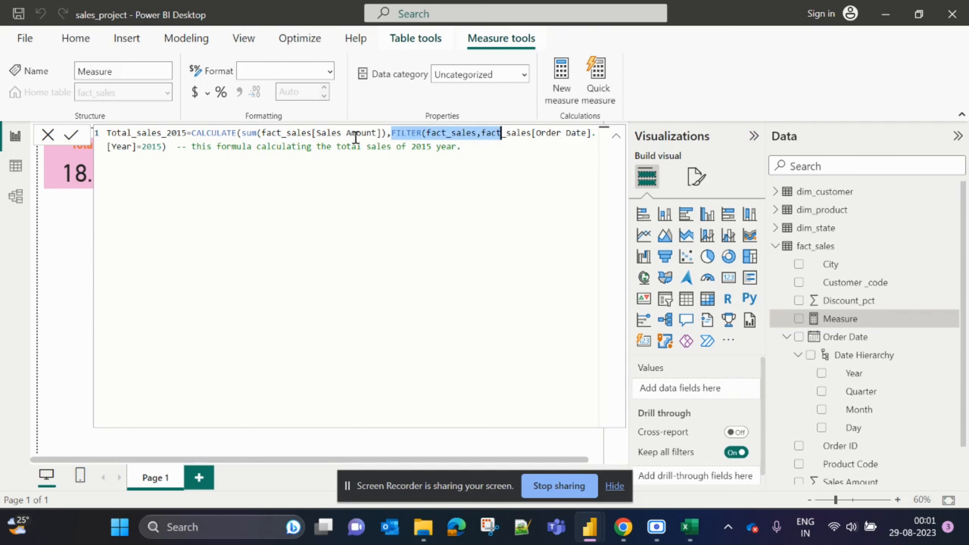
left_click_drag(385, 133, 285, 134)
left_click_drag(406, 133, 447, 137)
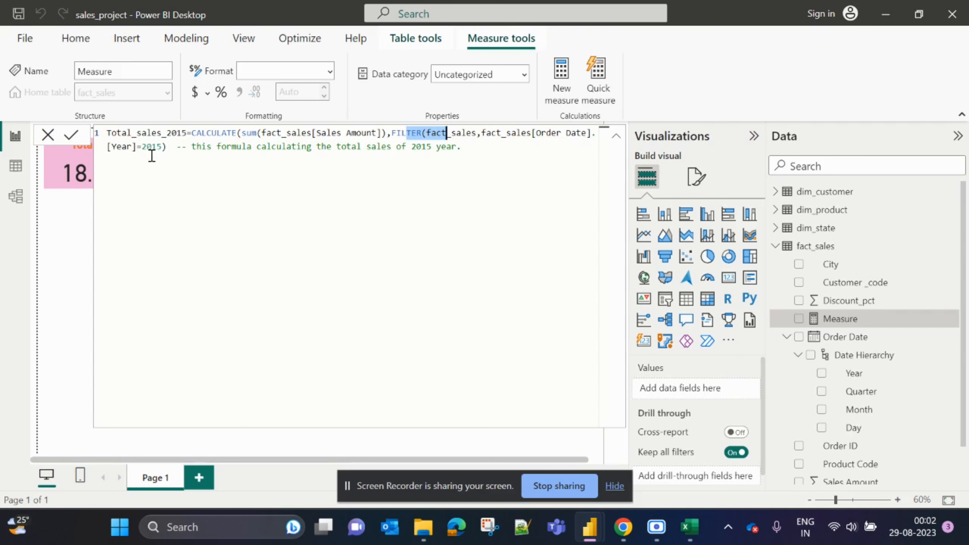
Step: Add the missing closing parenthesis of CALCULATE before the comment and commit the Total_sales_2015 measure
left_click(616, 136)
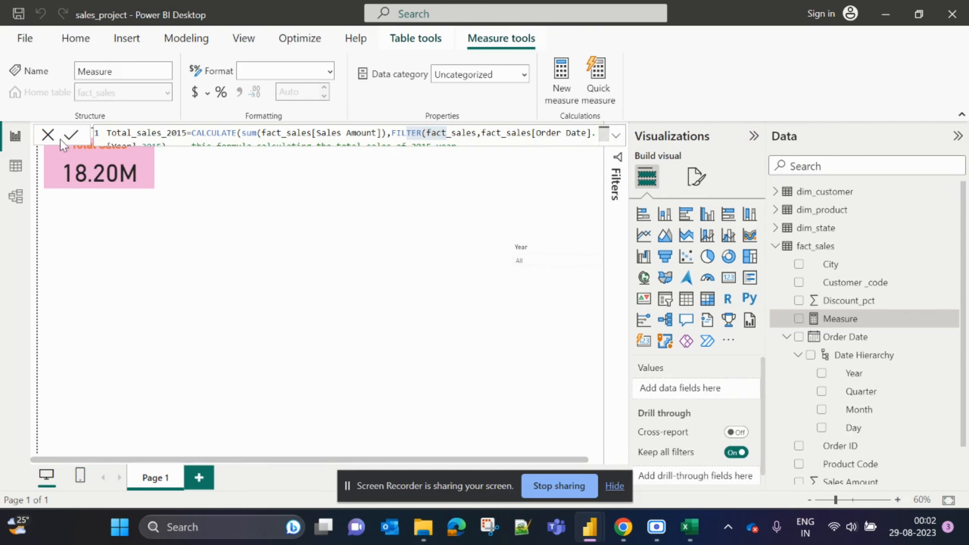
left_click(72, 135)
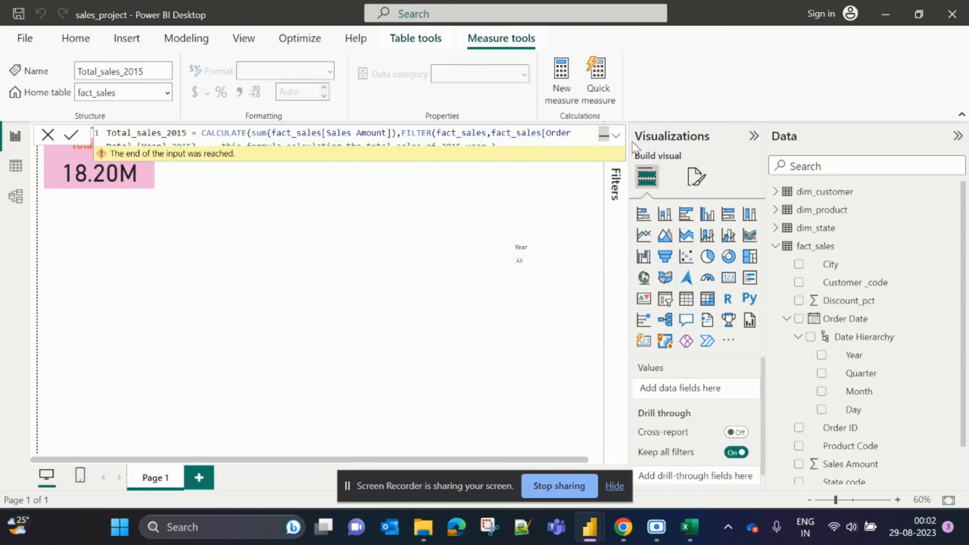
left_click(616, 137)
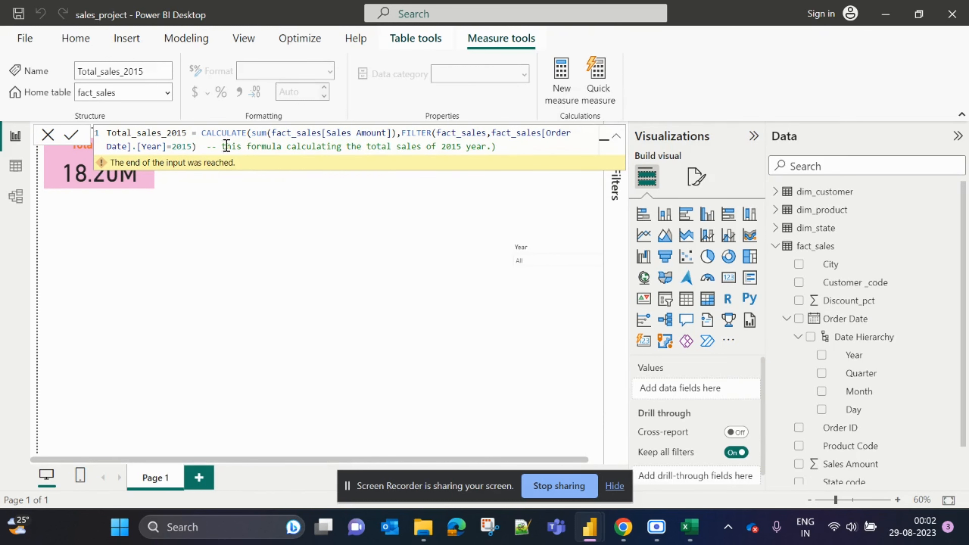
left_click(193, 148)
type(")")
type(")")
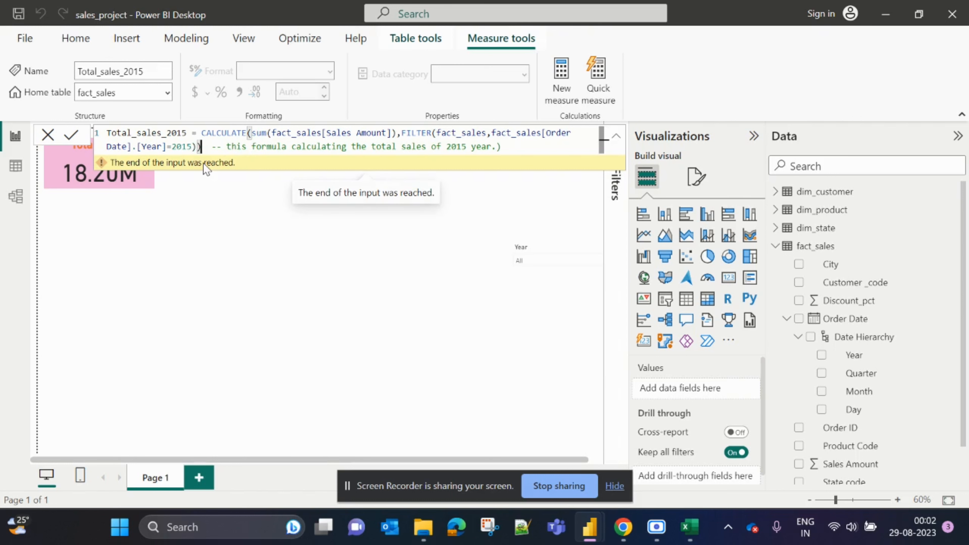
left_click(72, 135)
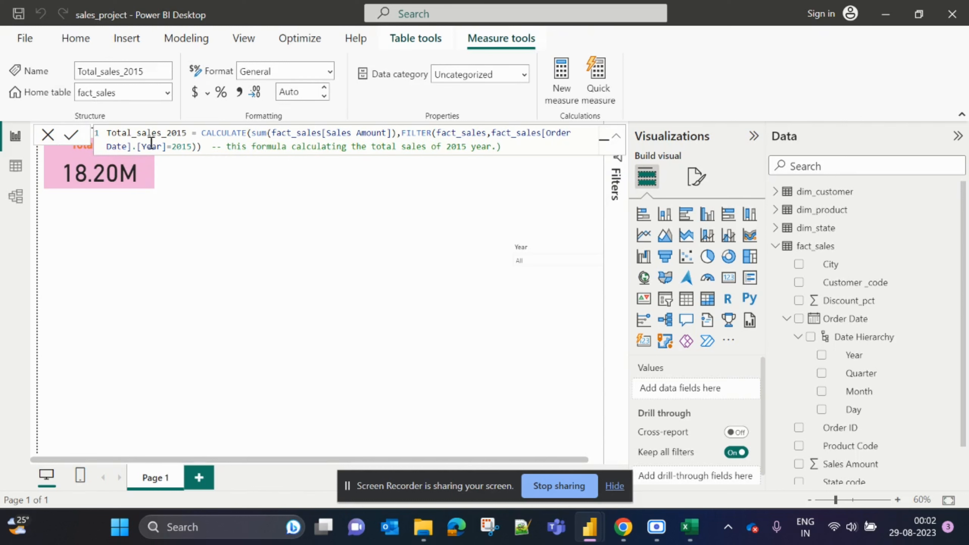
left_click(180, 181)
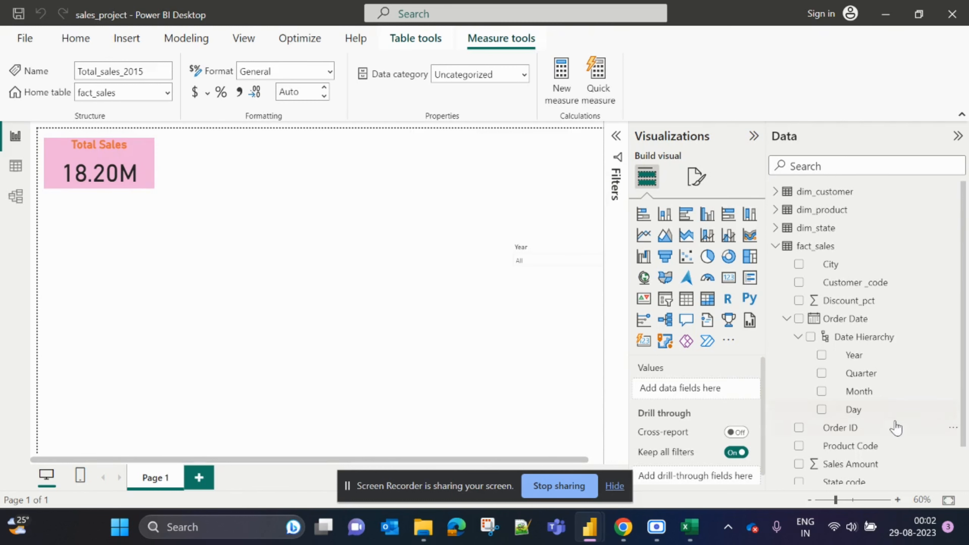
Step: Duplicate the Total Sales card beside the original and replace the copy's field with the Total_sales_2015 measure
scroll(877, 422, "down", 2)
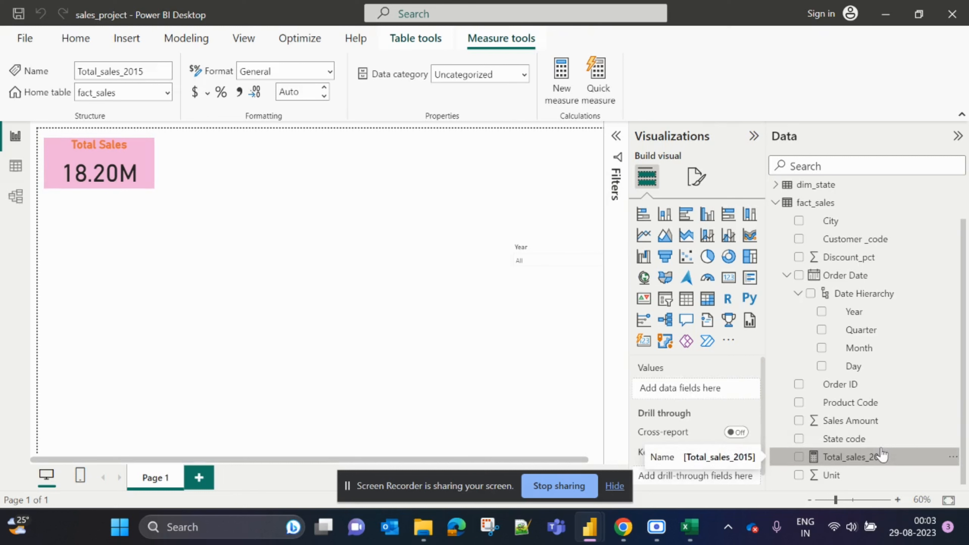
left_click(138, 152)
key("ctrl+c")
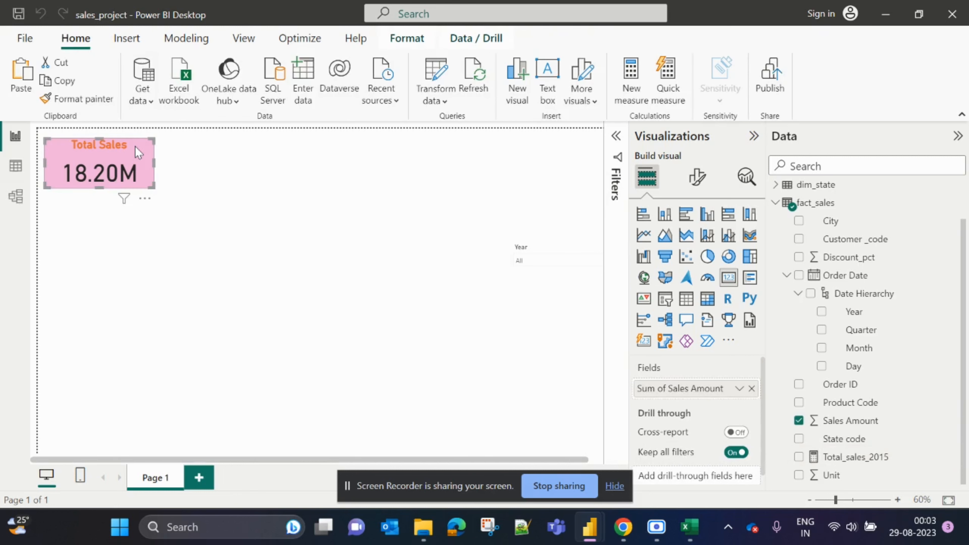
key("ctrl+v")
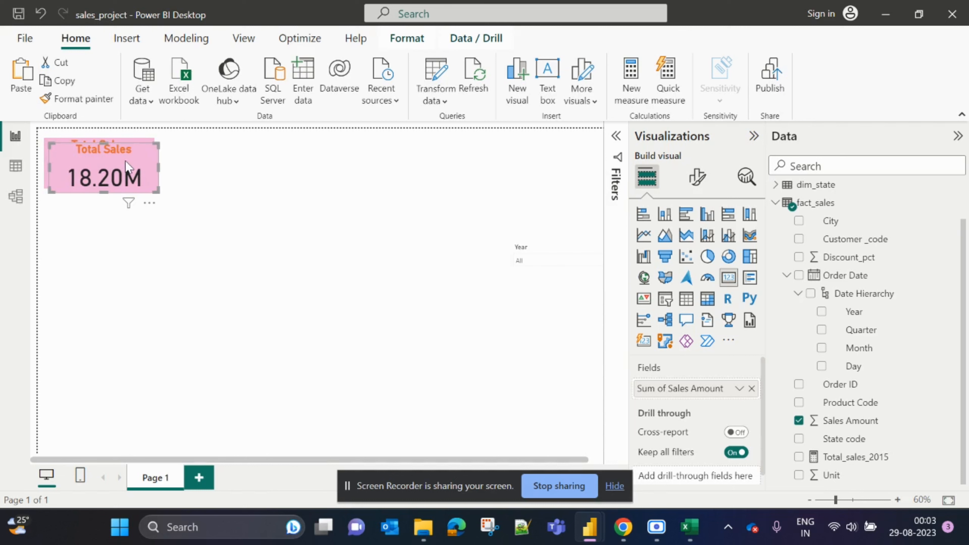
left_click_drag(126, 167, 250, 159)
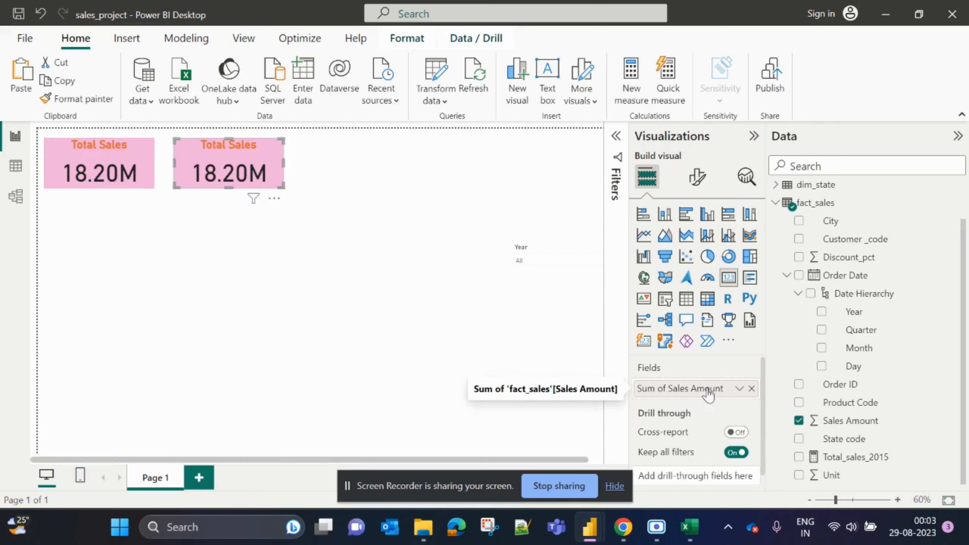
left_click(751, 388)
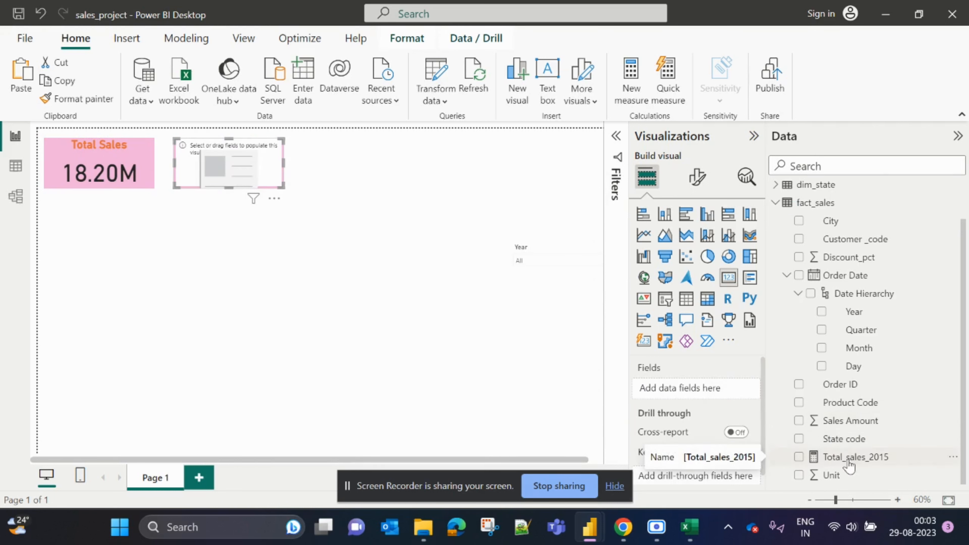
left_click_drag(868, 465, 707, 387)
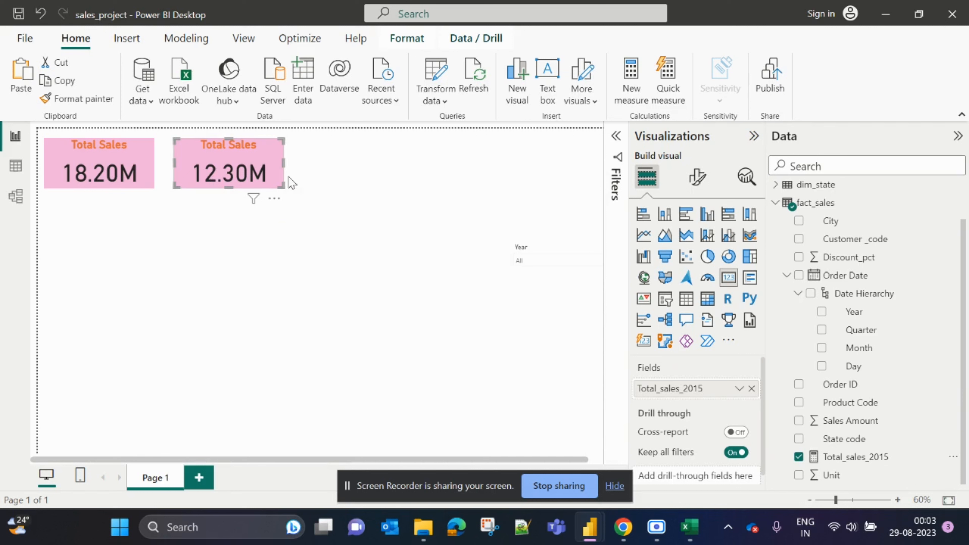
Step: Filter the report by 2015, 2016, 2017 and 2018 in turn in the Year slicer to compare both cards, and clear the year selection
left_click(548, 263)
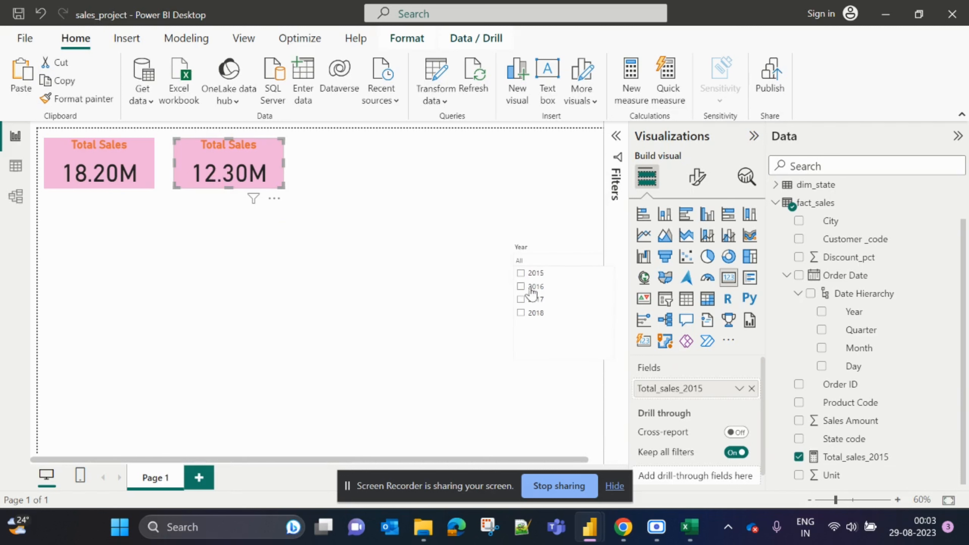
left_click(520, 273)
left_click(521, 287)
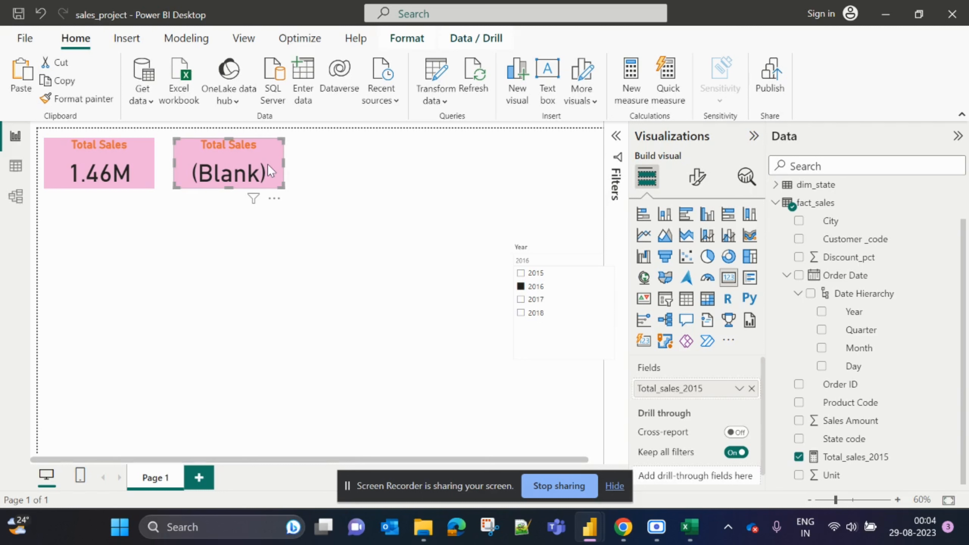
left_click(521, 299)
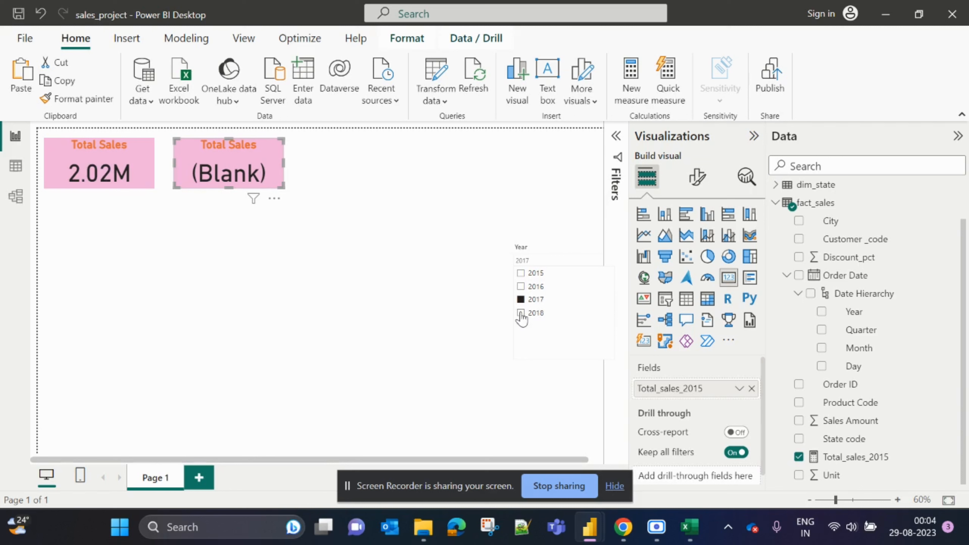
left_click(521, 312)
left_click(520, 273)
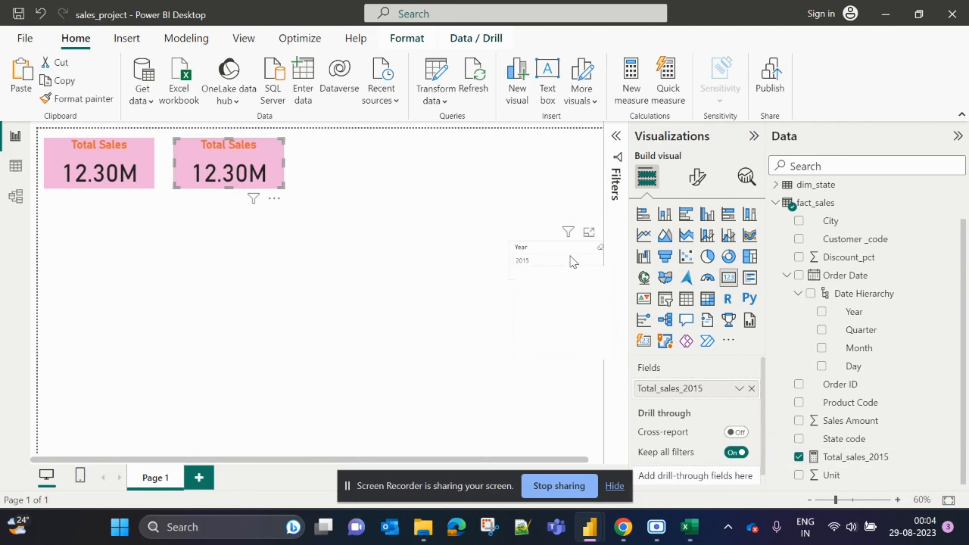
left_click(521, 273)
left_click(248, 268)
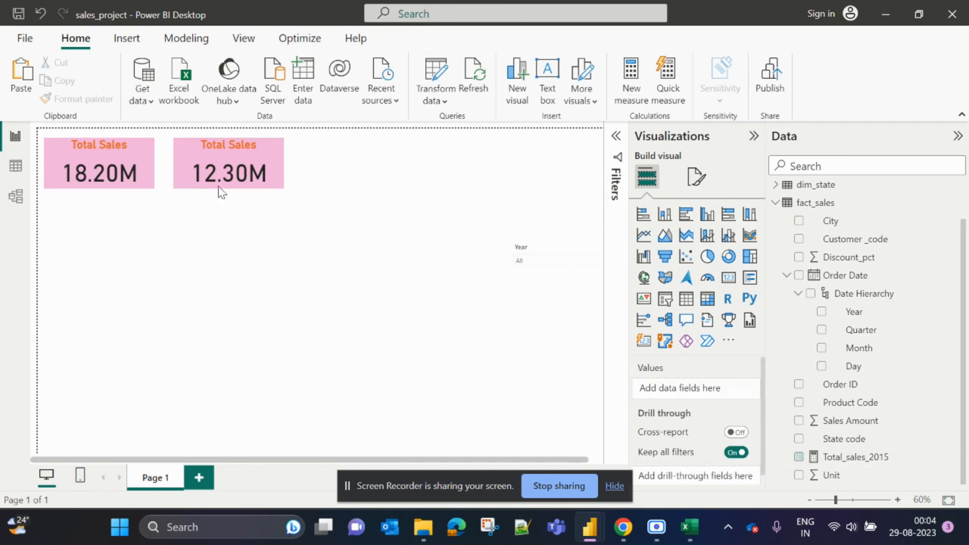
Step: Change the title of the second card to "Total Sales in 2015"
left_click(223, 158)
left_click(696, 176)
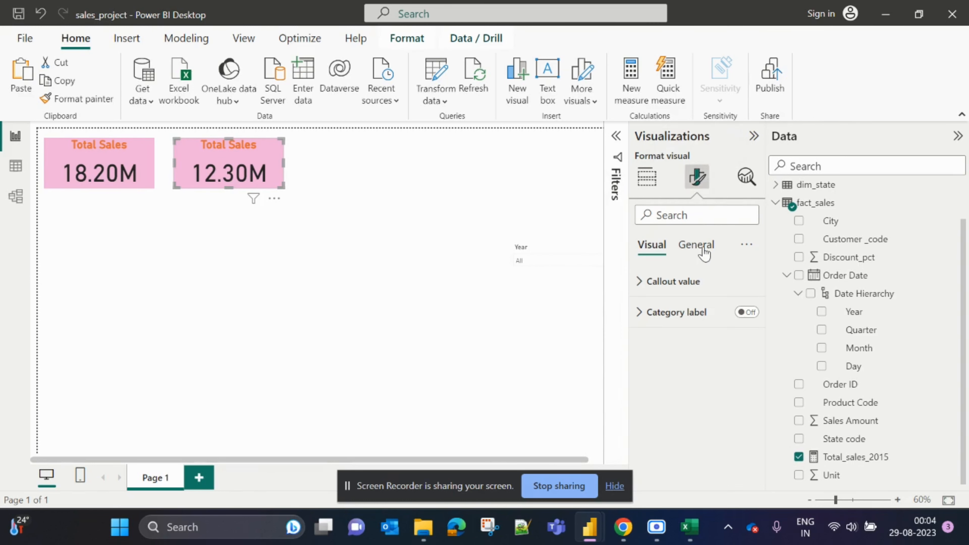
left_click(697, 244)
left_click(684, 313)
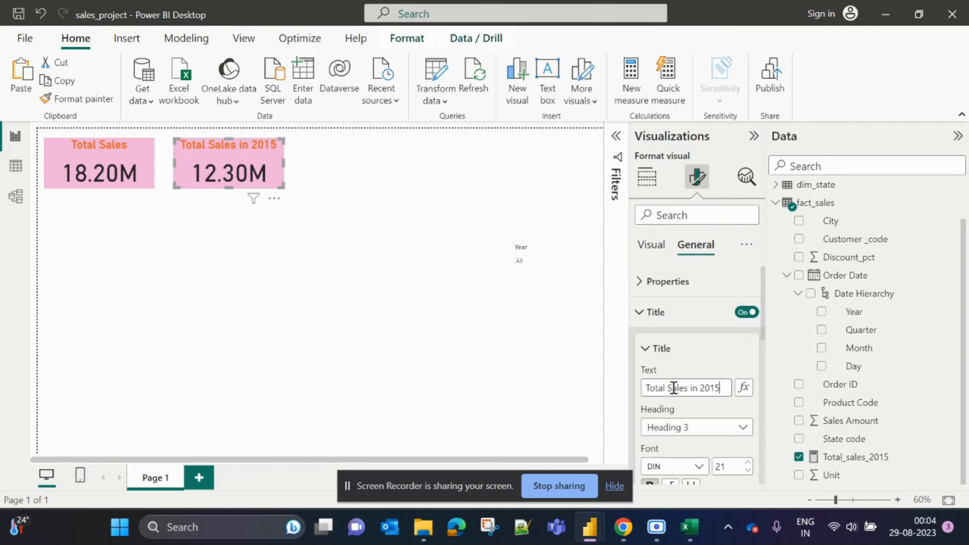
left_click(511, 159)
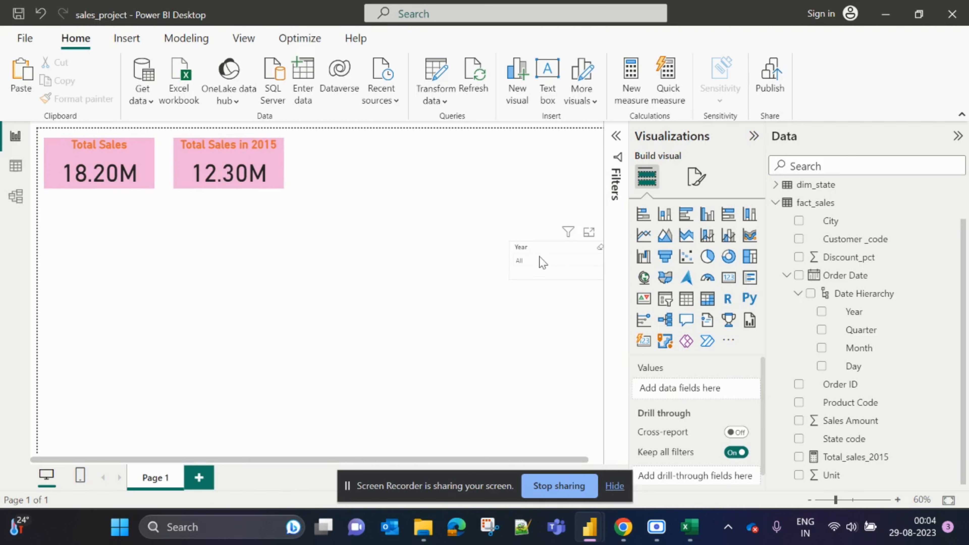
left_click(542, 263)
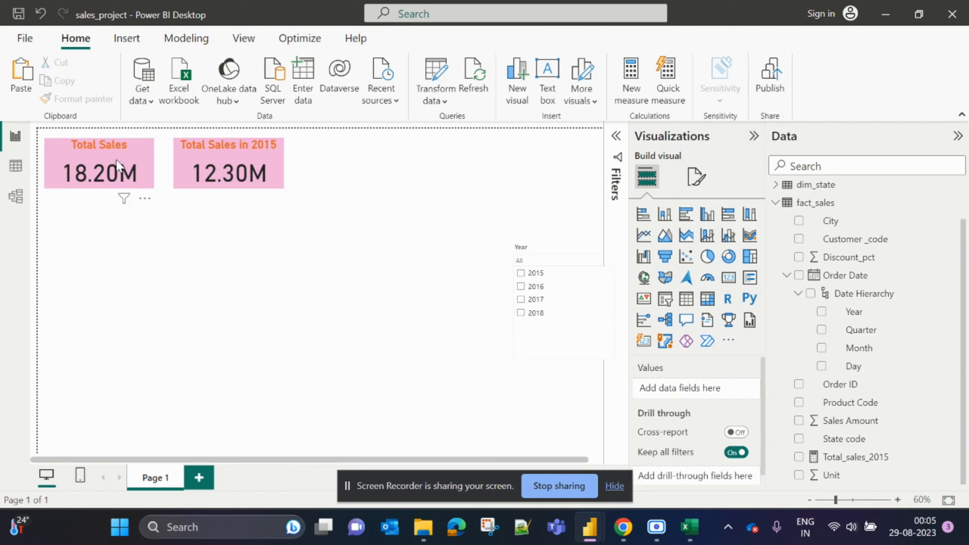
left_click(377, 157)
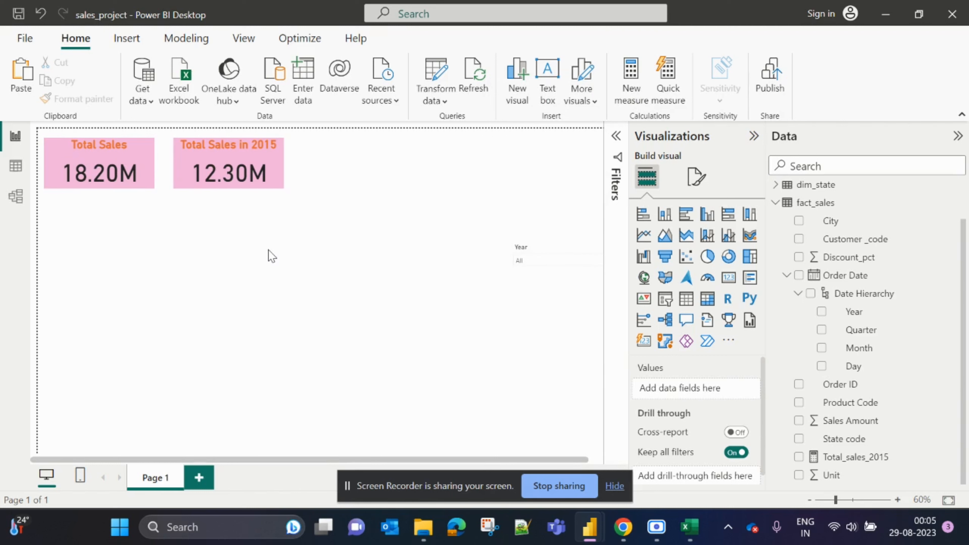
Step: Insert a matrix visual below the Total Sales card and enlarge it to extend well past the width of both cards
left_click(707, 302)
left_click_drag(84, 341, 79, 231)
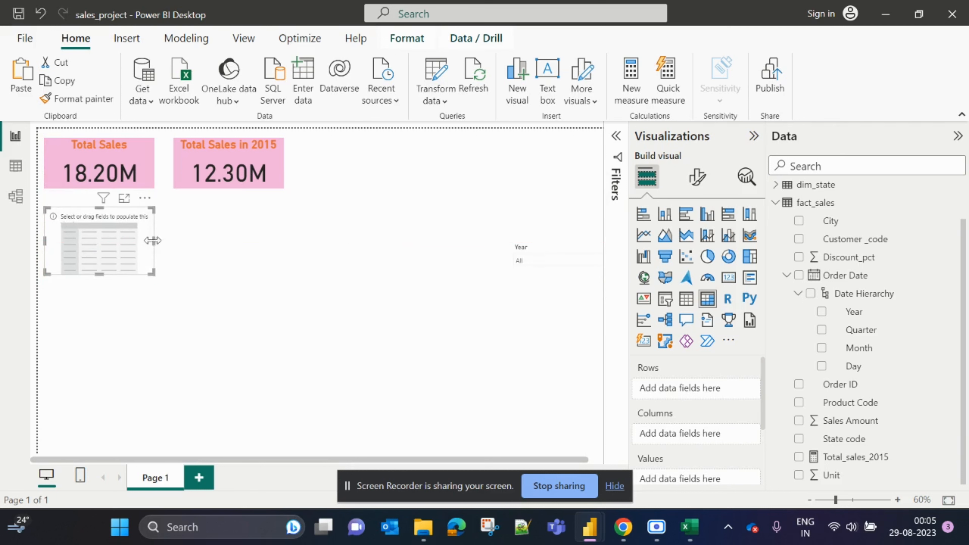
left_click_drag(153, 241, 458, 243)
left_click_drag(251, 274, 261, 316)
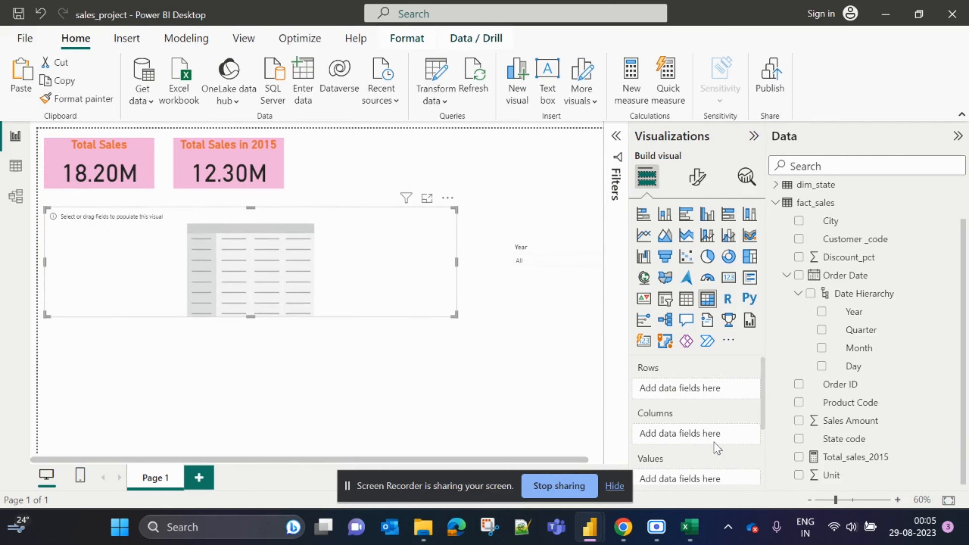
scroll(691, 412, "down", 2)
scroll(691, 413, "up", 2)
scroll(673, 420, "down", 2)
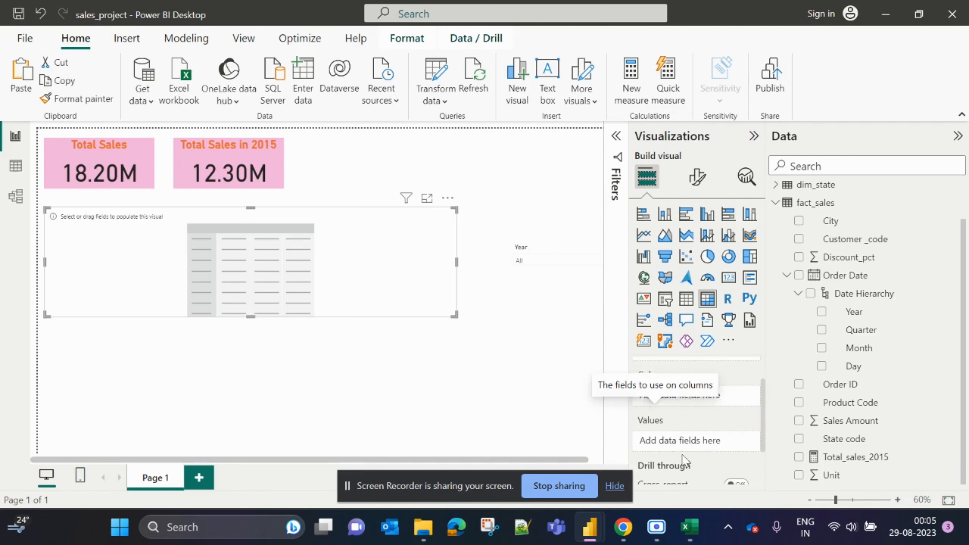
scroll(659, 444, "up", 2)
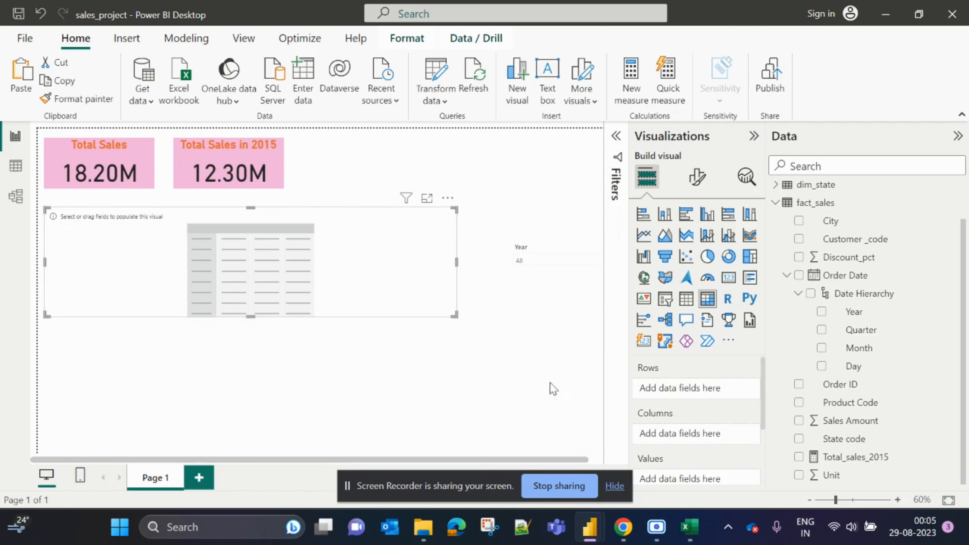
scroll(663, 431, "down", 1)
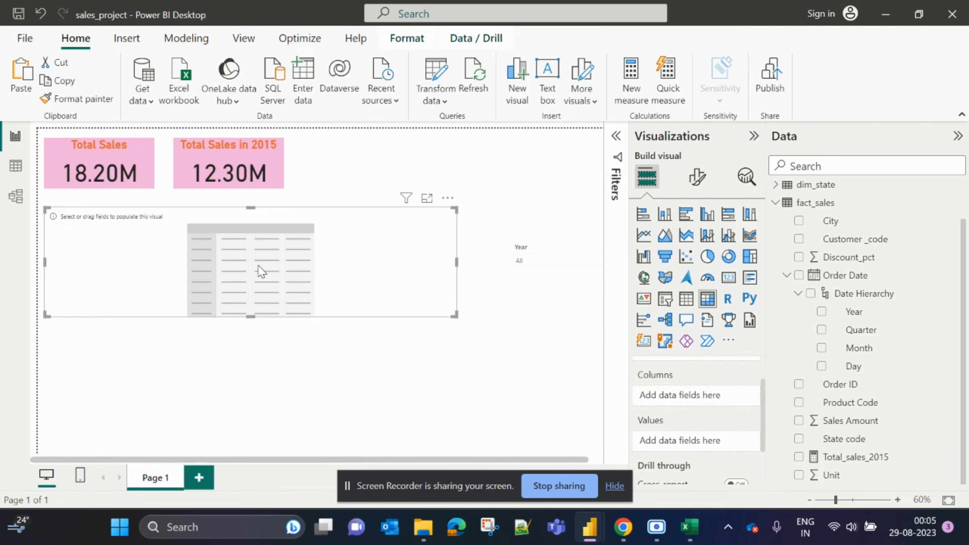
Step: Switch to Excel and review the Sales Amount, Product Code, Order Date and Order ID columns of Fact_Sales, and return to Power BI
key("alt+Tab")
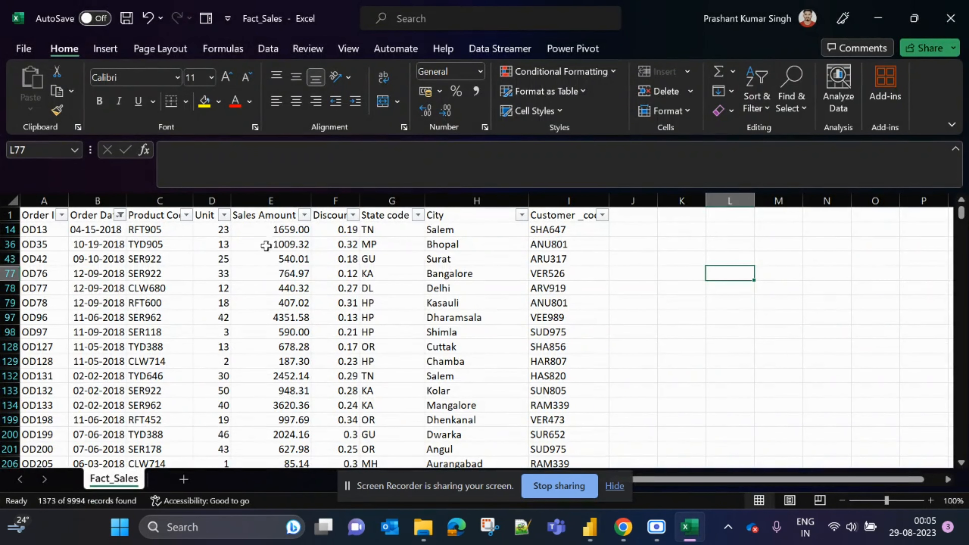
left_click_drag(267, 230, 267, 324)
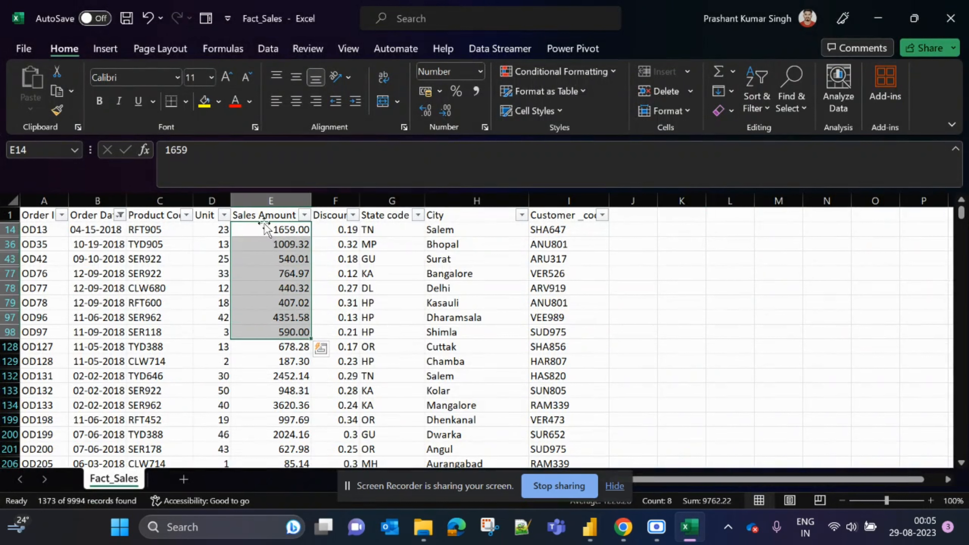
left_click_drag(160, 230, 194, 346)
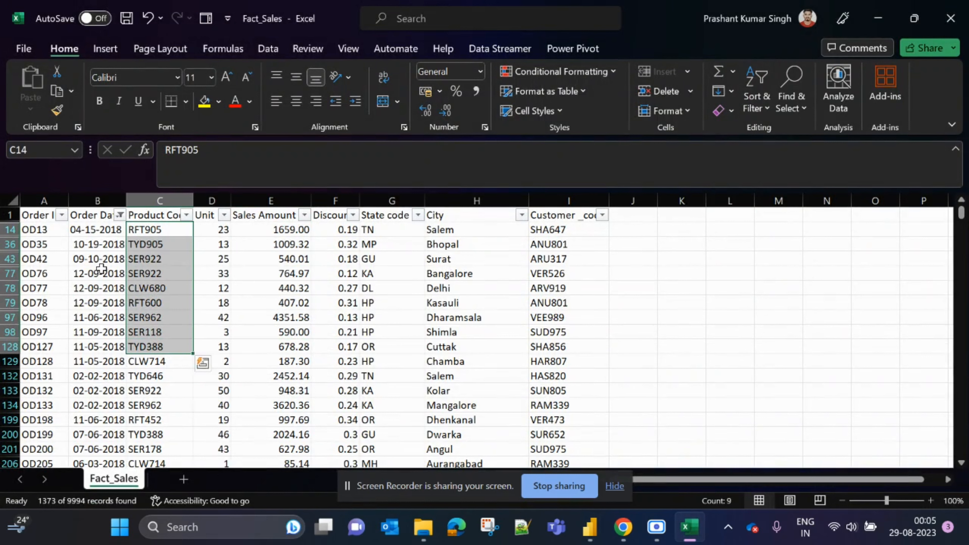
left_click_drag(97, 229, 111, 420)
left_click_drag(42, 230, 46, 333)
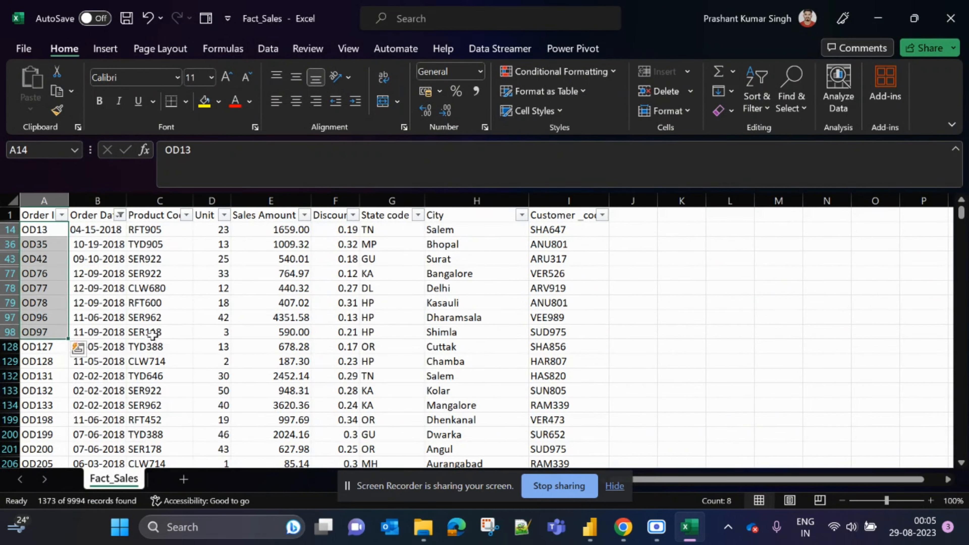
left_click(265, 220)
key("alt+Tab")
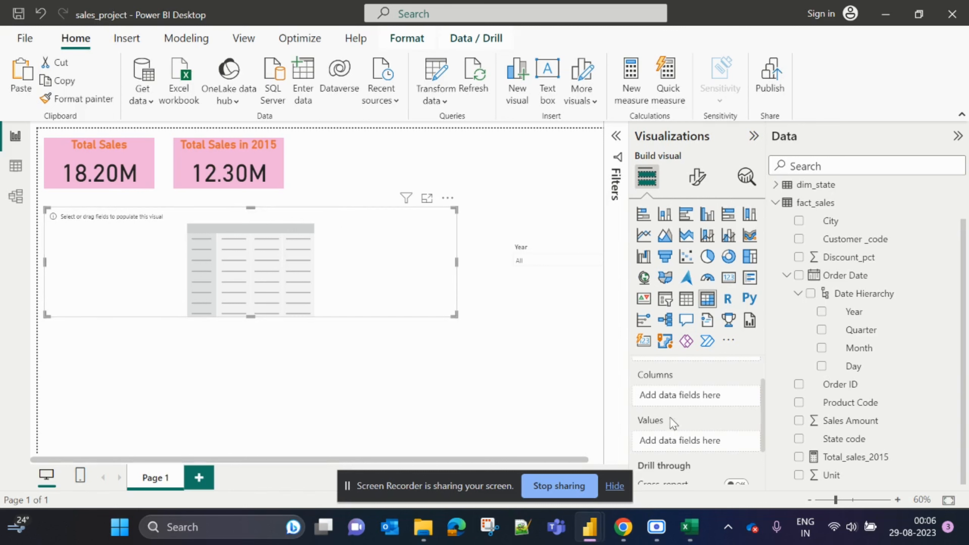
Step: Add the Product field of dim_product to the matrix rows, and make the matrix taller and move it up closer to the cards
scroll(824, 291, "up", 1)
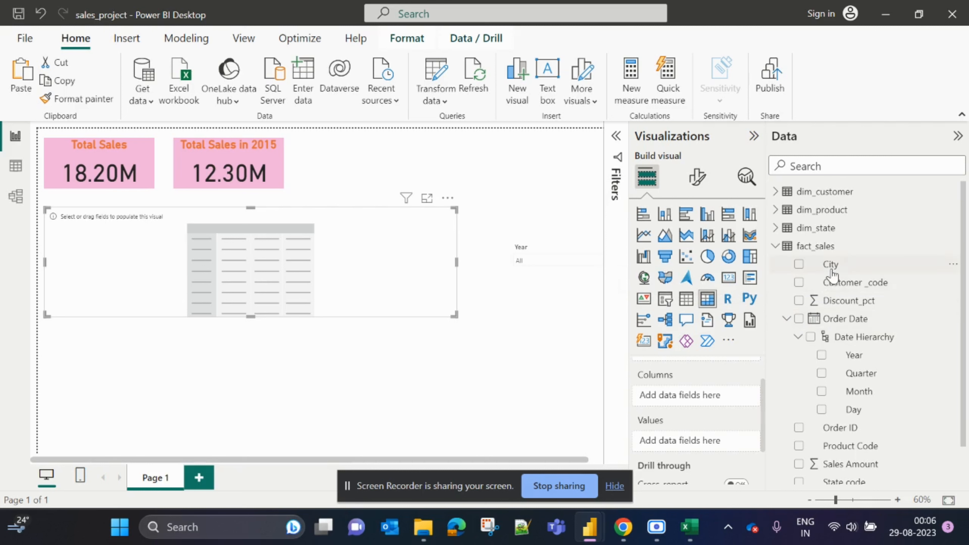
left_click(776, 210)
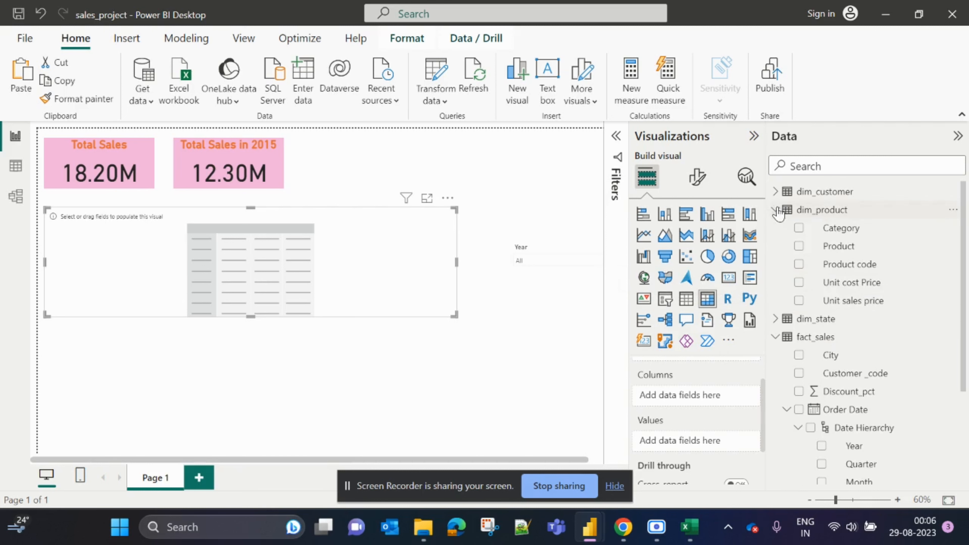
left_click(863, 247)
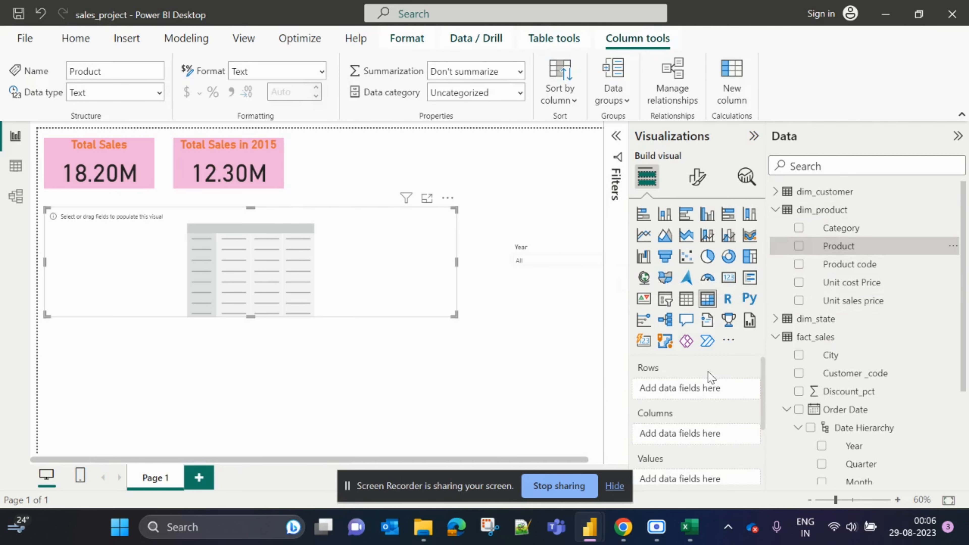
left_click_drag(846, 244, 709, 392)
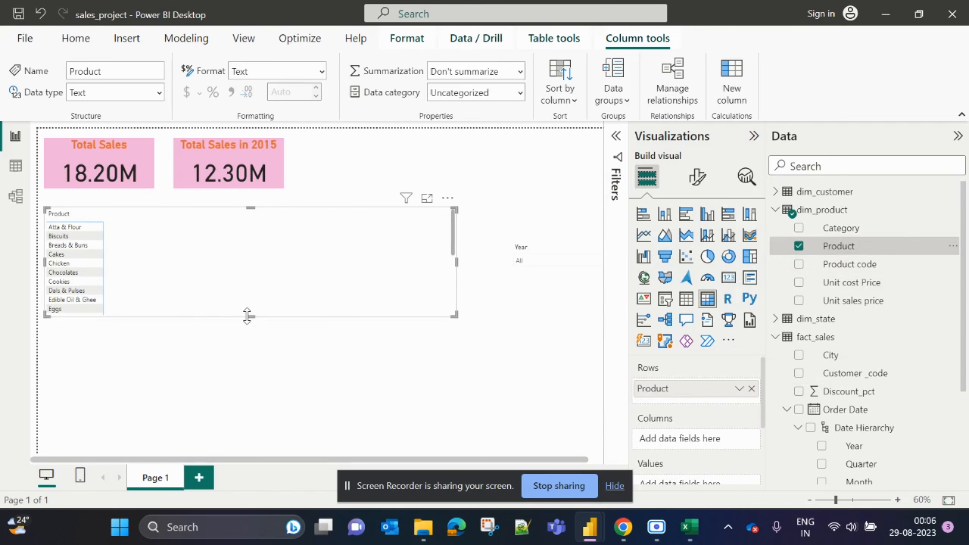
left_click_drag(248, 316, 245, 442)
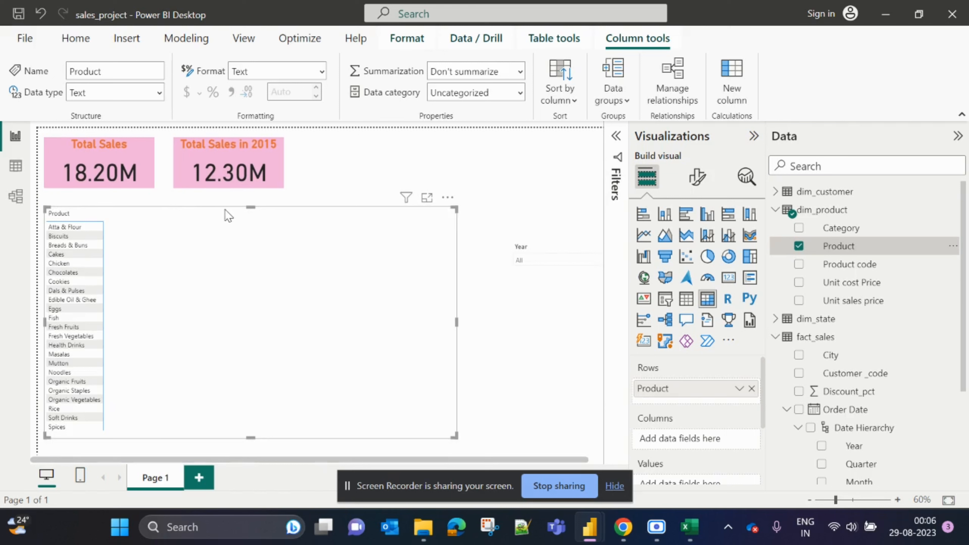
mouse_move(232, 230)
left_mouse_down()
mouse_move(248, 228)
mouse_move(233, 225)
left_mouse_up()
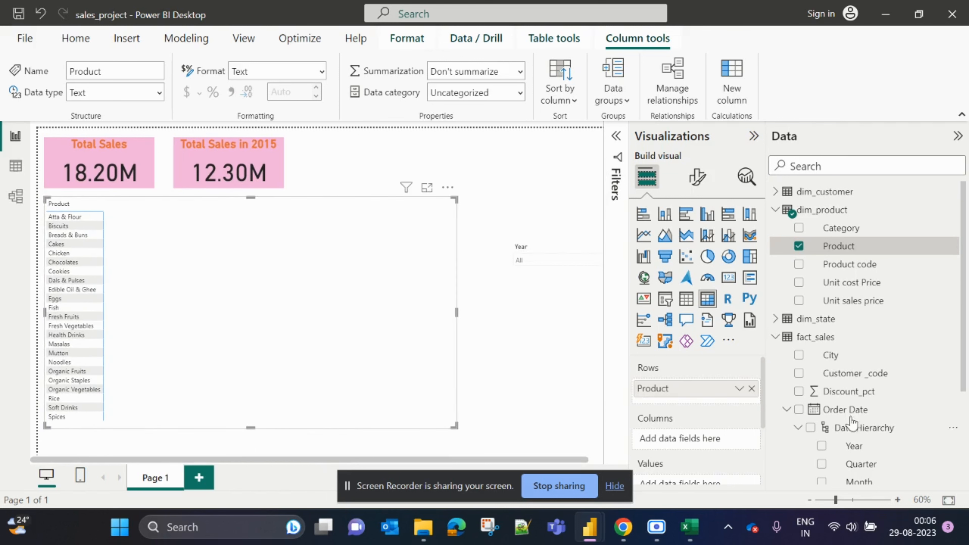
Step: Add the Year of Order Date to the matrix columns and Sales Amount to its values, both from fact_sales
left_click(775, 209)
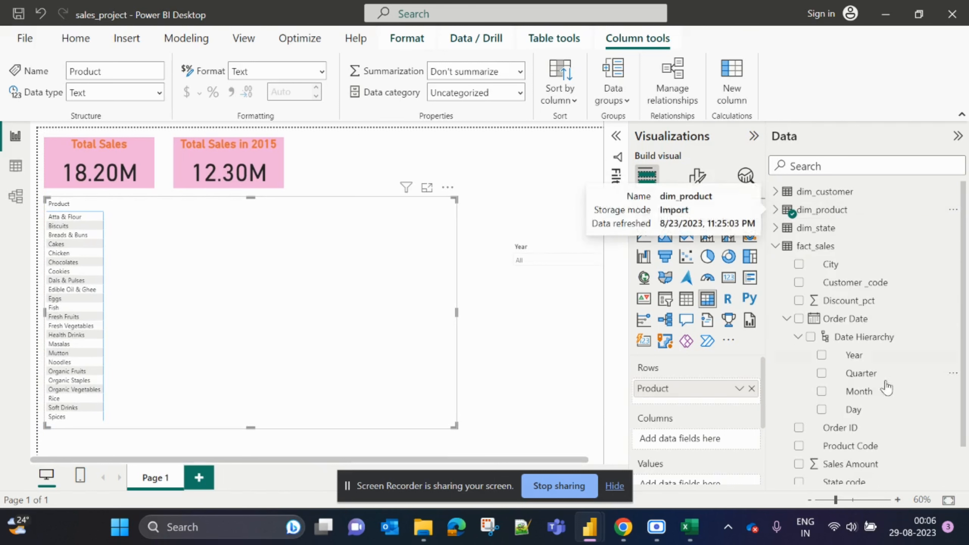
left_click_drag(854, 355, 697, 445)
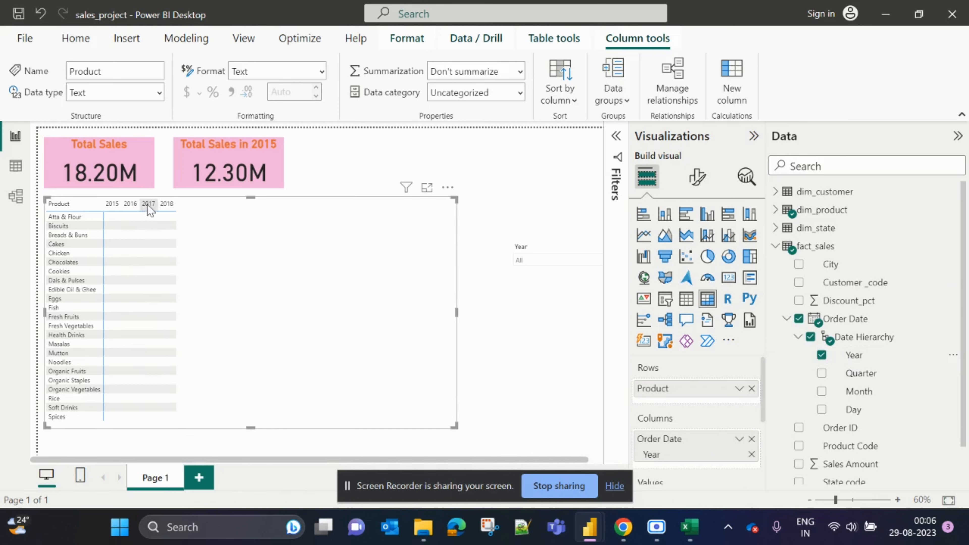
scroll(836, 404, "down", 1)
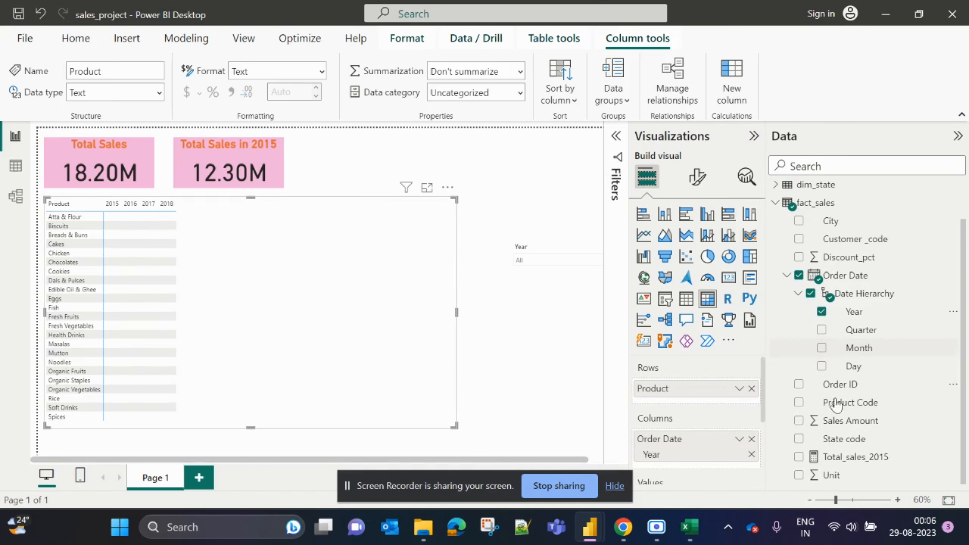
left_click_drag(870, 424, 638, 417)
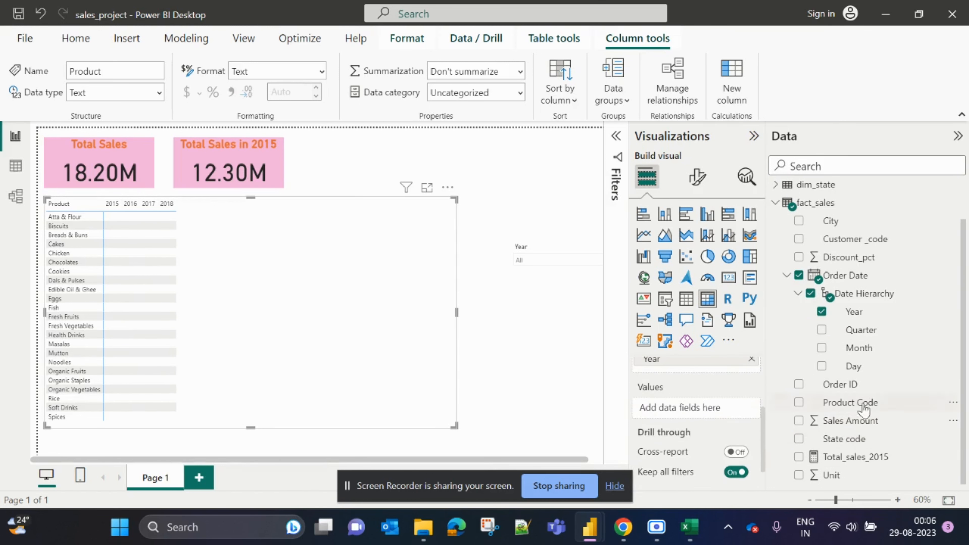
left_click_drag(853, 427, 710, 410)
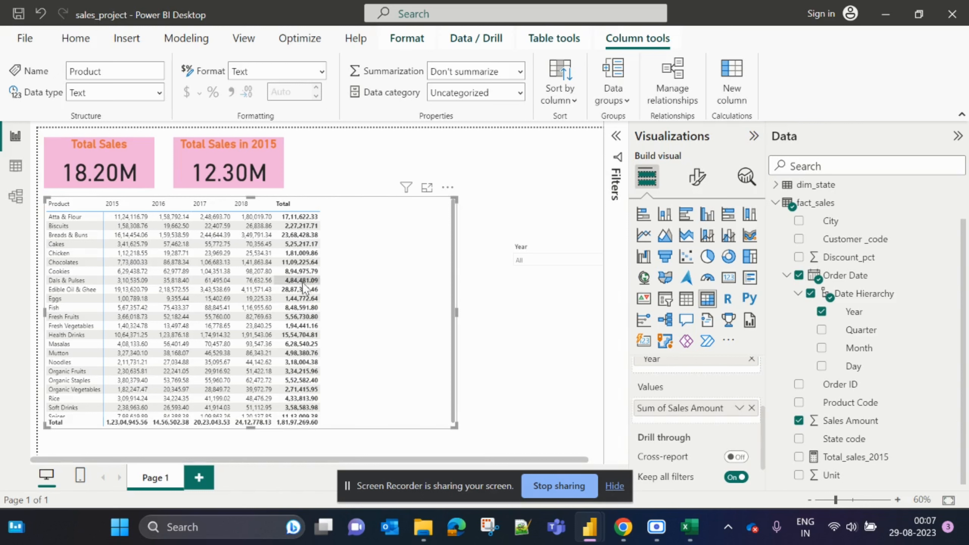
Step: Set the display units of the matrix's Sum of Sales Amount column to Millions in its specific column formatting
left_click(701, 183)
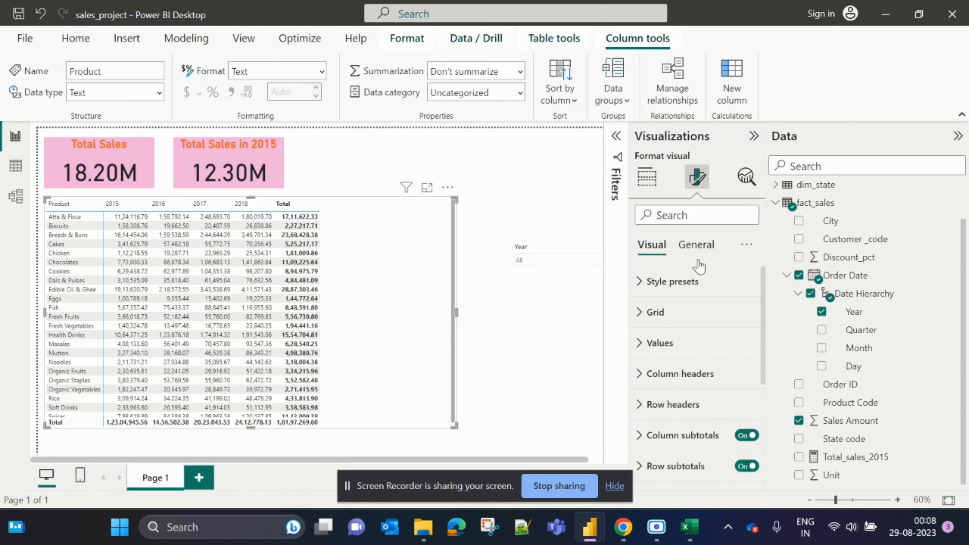
scroll(696, 290, "down", 3)
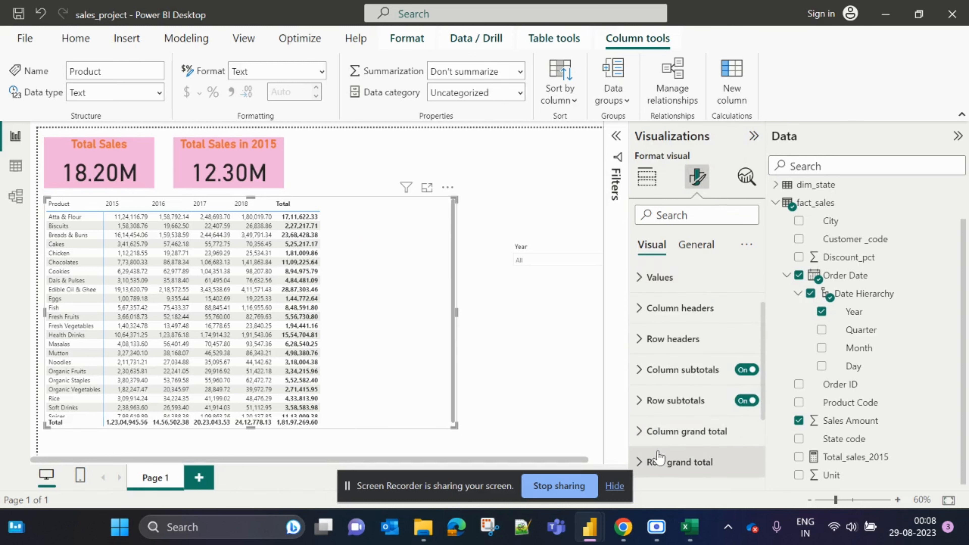
scroll(663, 443, "down", 3)
scroll(663, 443, "down", 1)
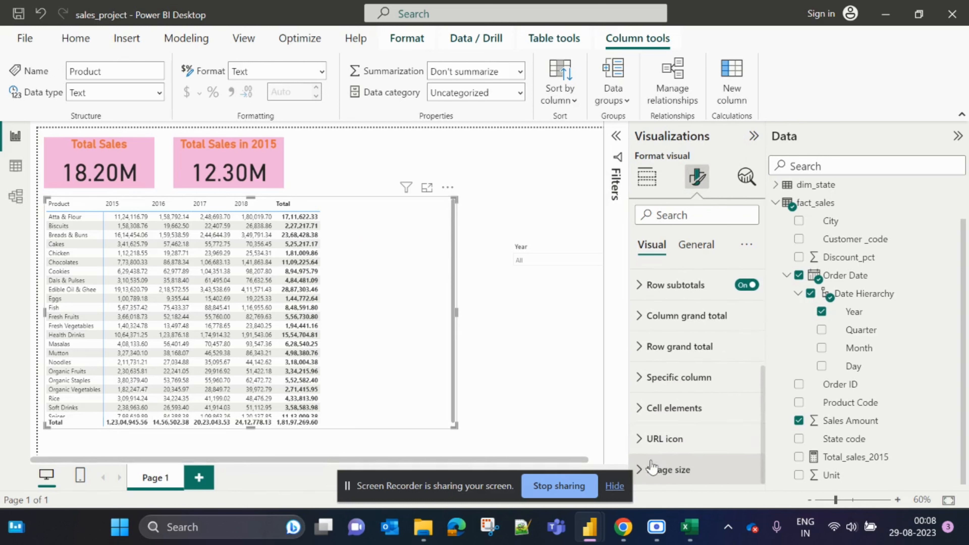
left_click(645, 407)
left_click(645, 406)
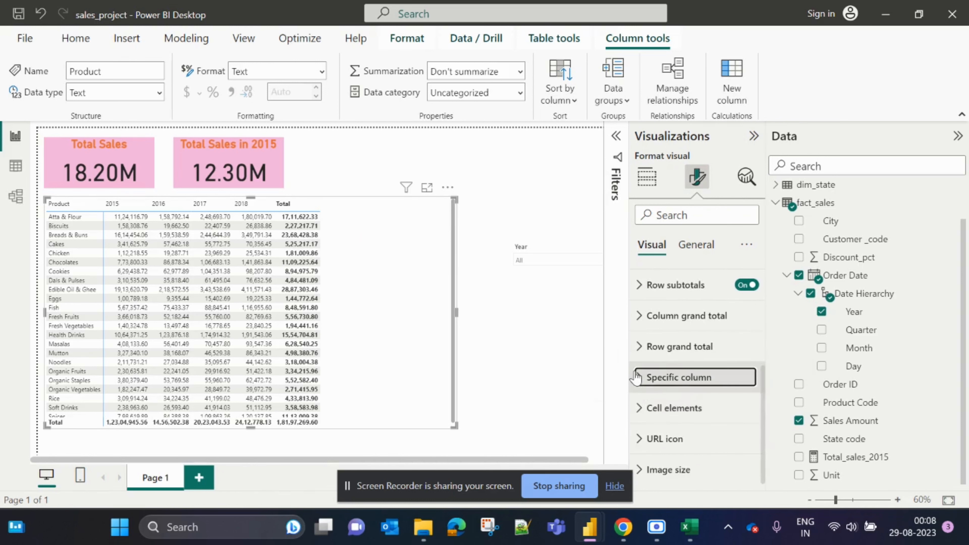
left_click(668, 377)
scroll(666, 416, "down", 2)
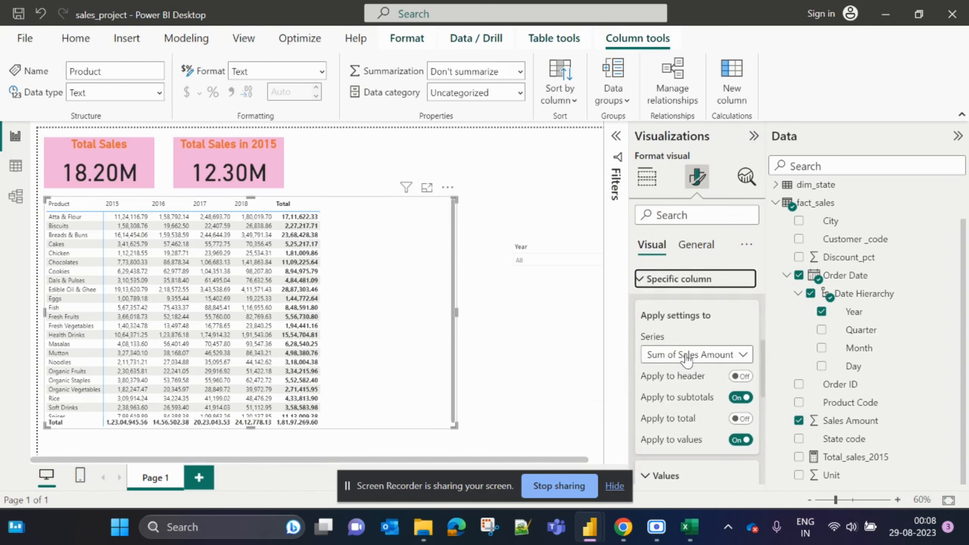
scroll(688, 361, "down", 4)
scroll(688, 363, "down", 2)
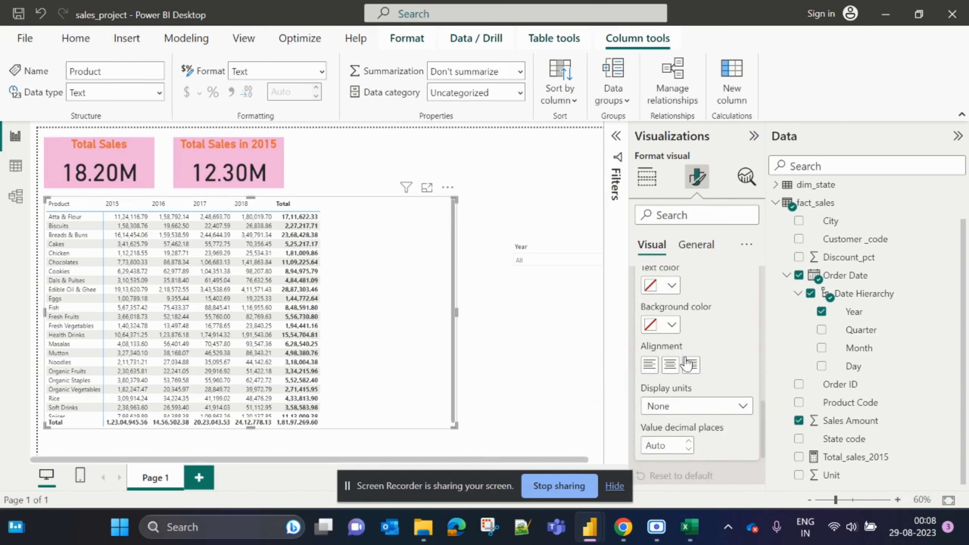
scroll(686, 362, "up", 4)
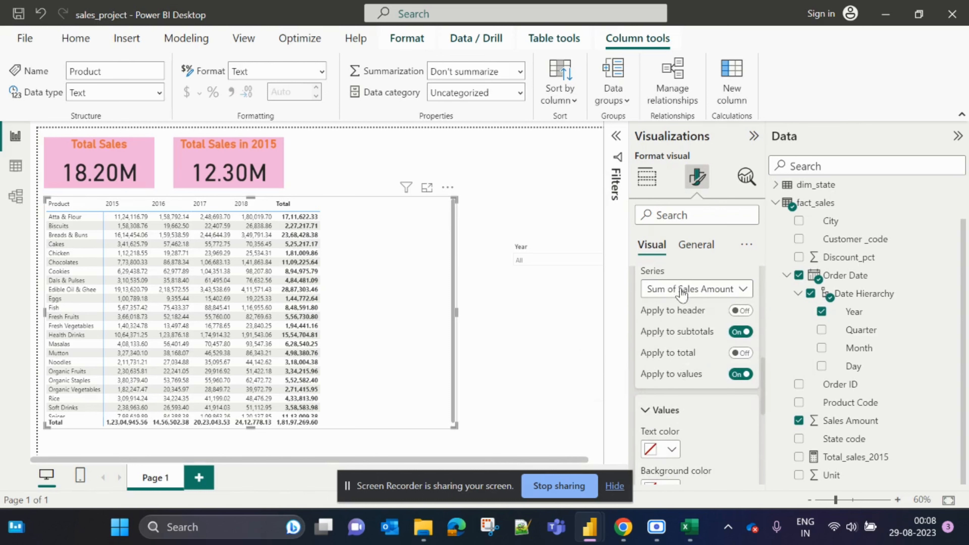
left_click(681, 291)
left_click(682, 290)
scroll(675, 347, "down", 5)
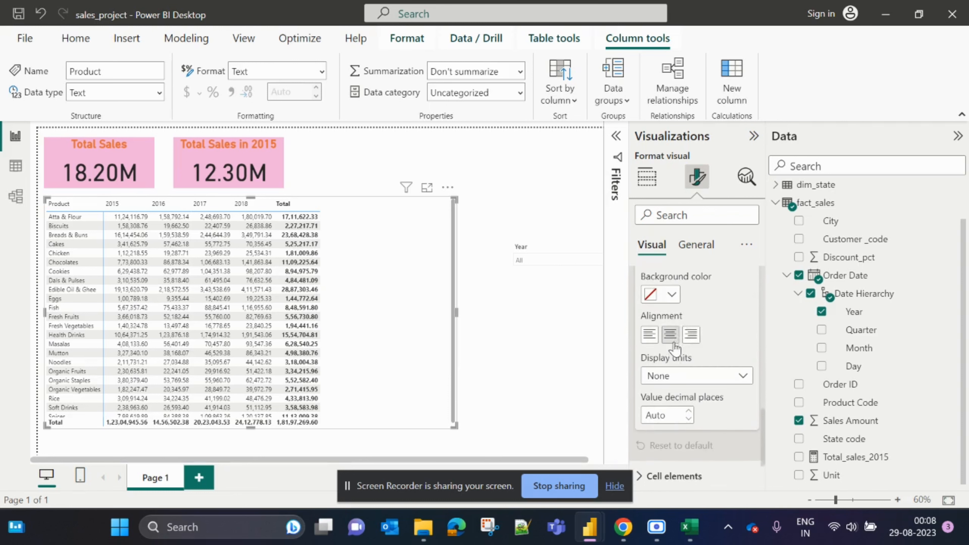
left_click(689, 377)
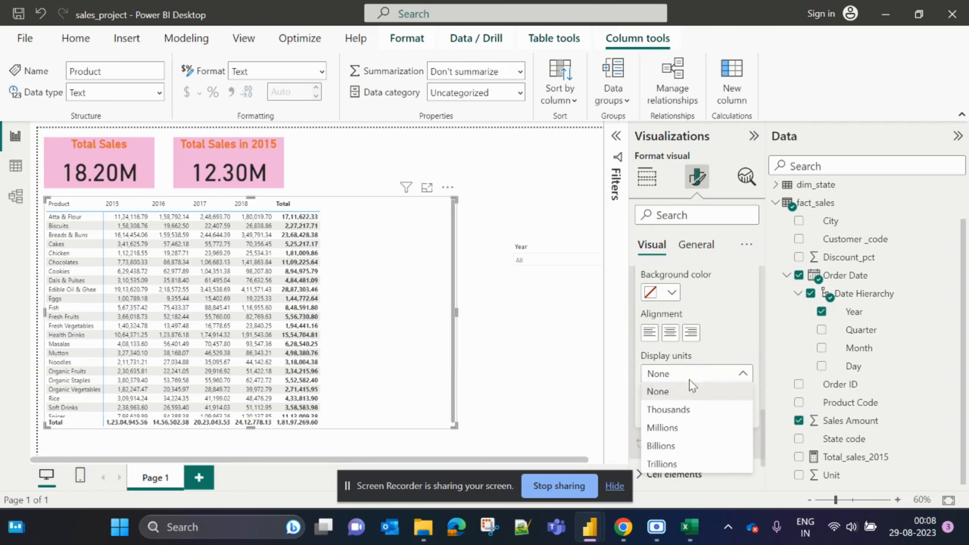
left_click(677, 433)
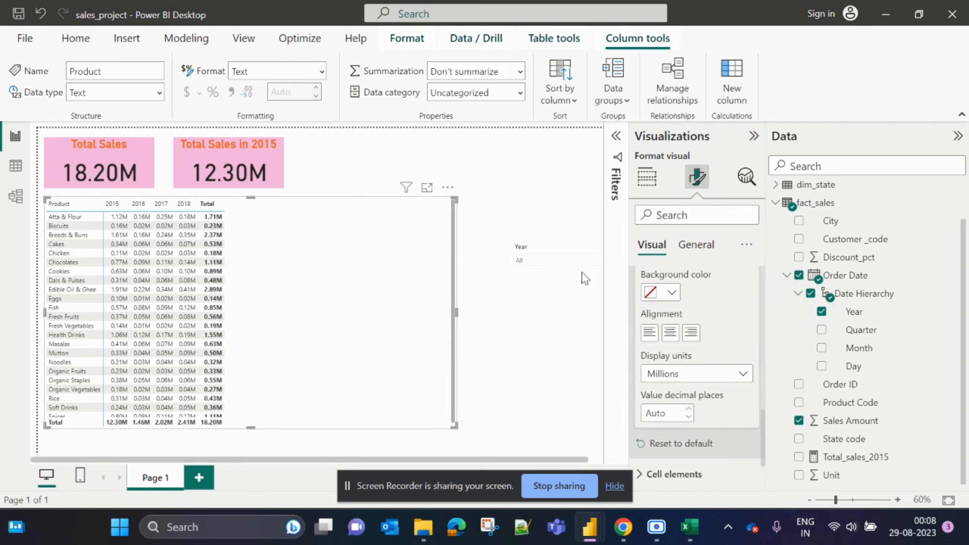
Step: Set the font size of the matrix values to 17
left_click(646, 178)
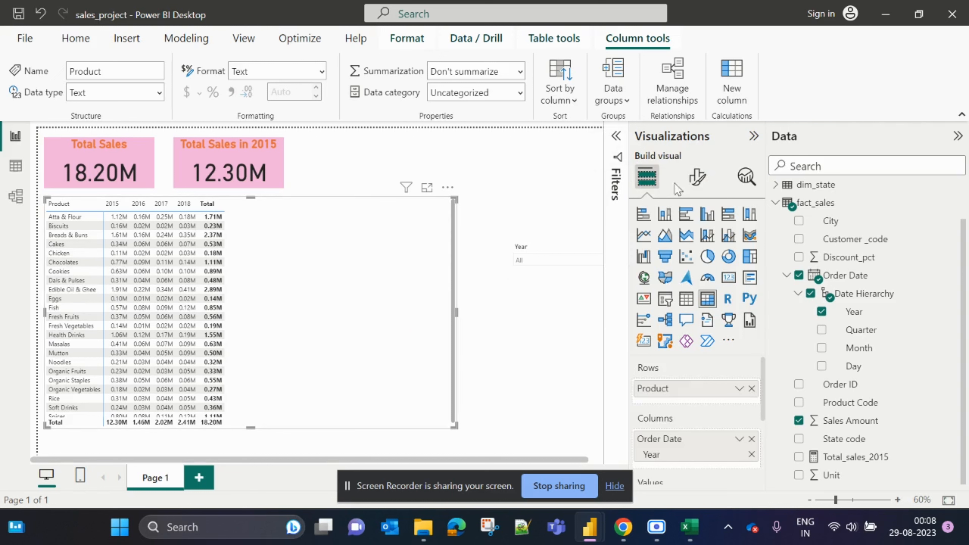
left_click(696, 179)
left_click(648, 313)
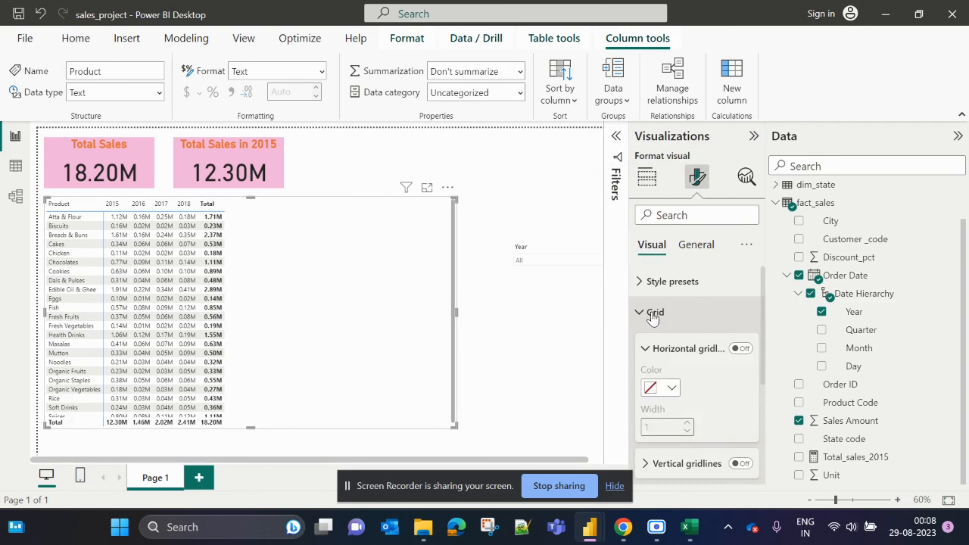
left_click(649, 313)
left_click(659, 342)
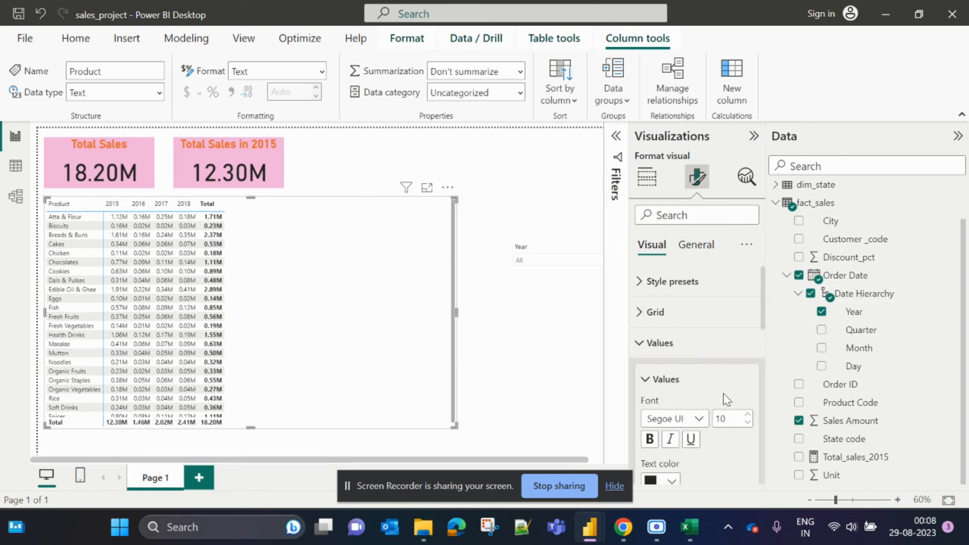
left_click(748, 416)
left_click(748, 416)
left_click(747, 416)
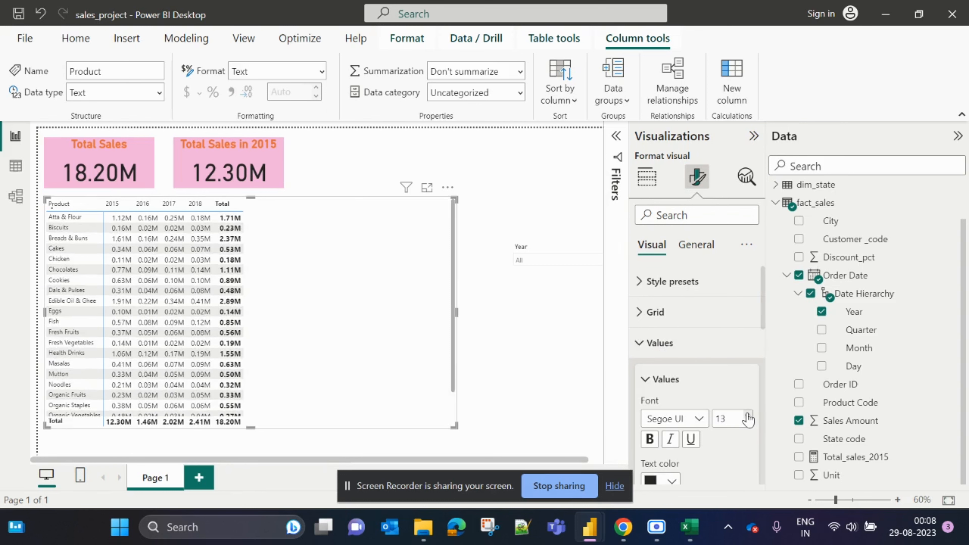
left_click(748, 416)
left_click(747, 415)
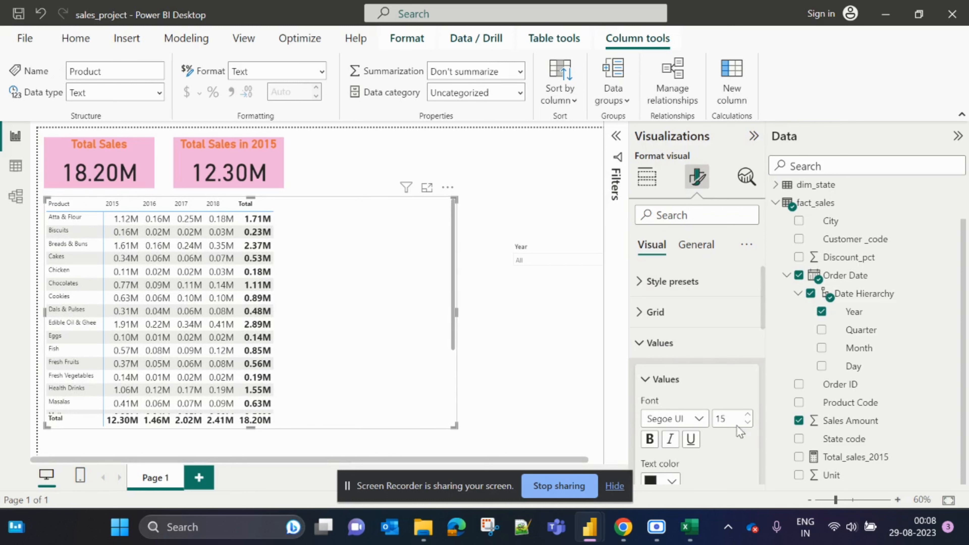
left_click(747, 415)
left_click(748, 416)
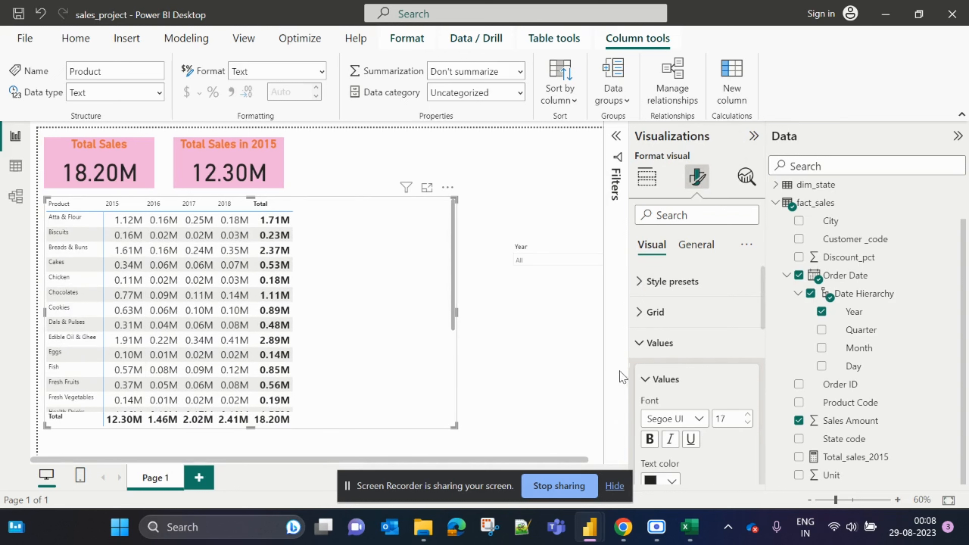
left_click(643, 346)
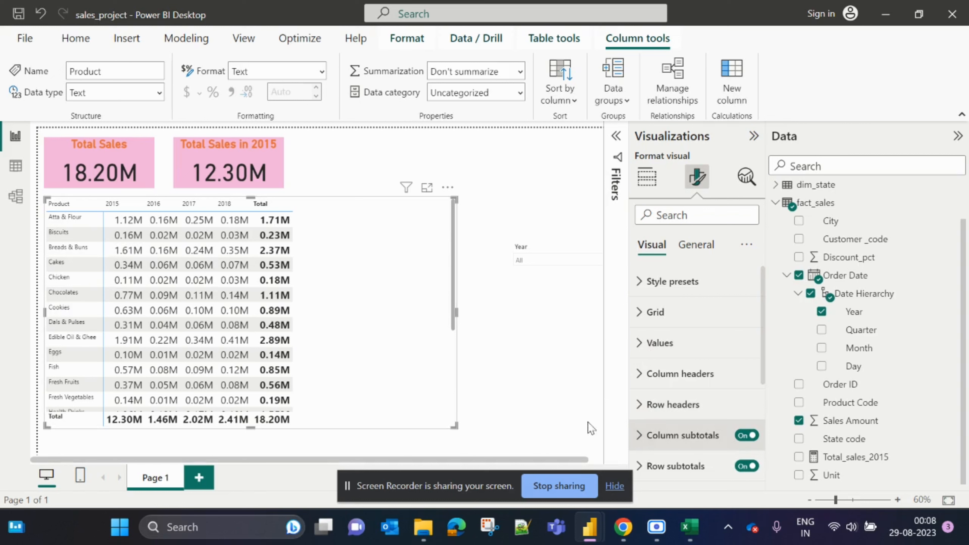
Step: Enlarge the font size of the matrix's row headers to match its values
left_click(639, 413)
scroll(641, 416, "down", 2)
left_click(749, 412)
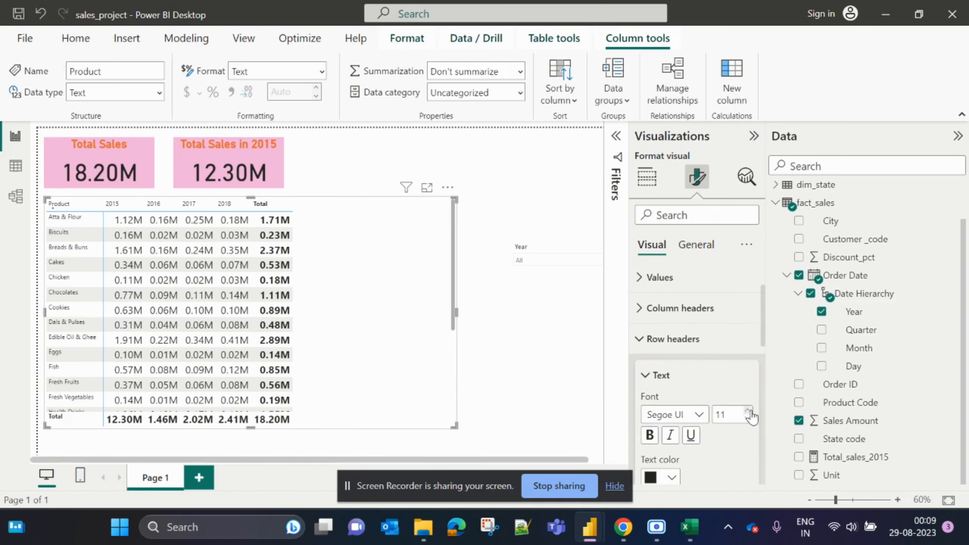
left_click(748, 412)
left_click(749, 411)
left_click(749, 412)
left_click(749, 411)
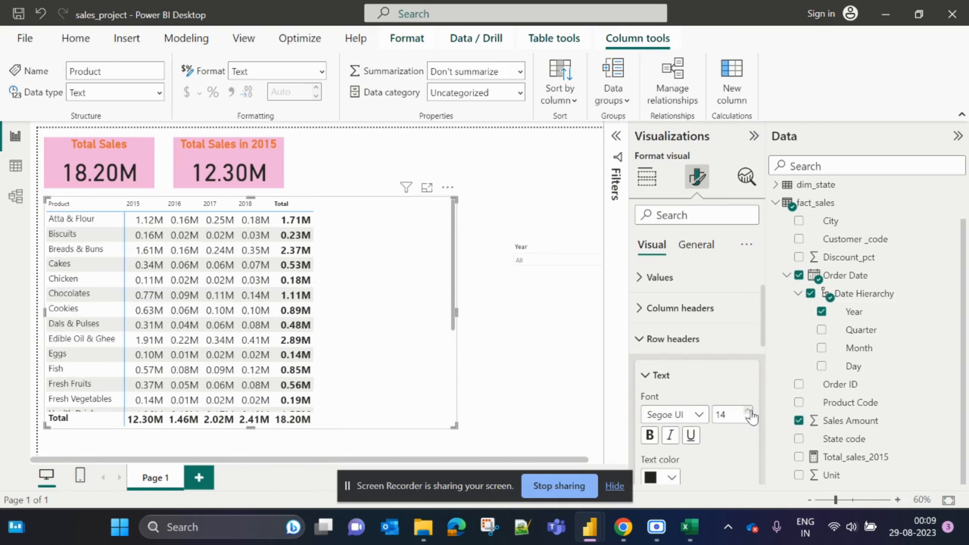
left_click(749, 412)
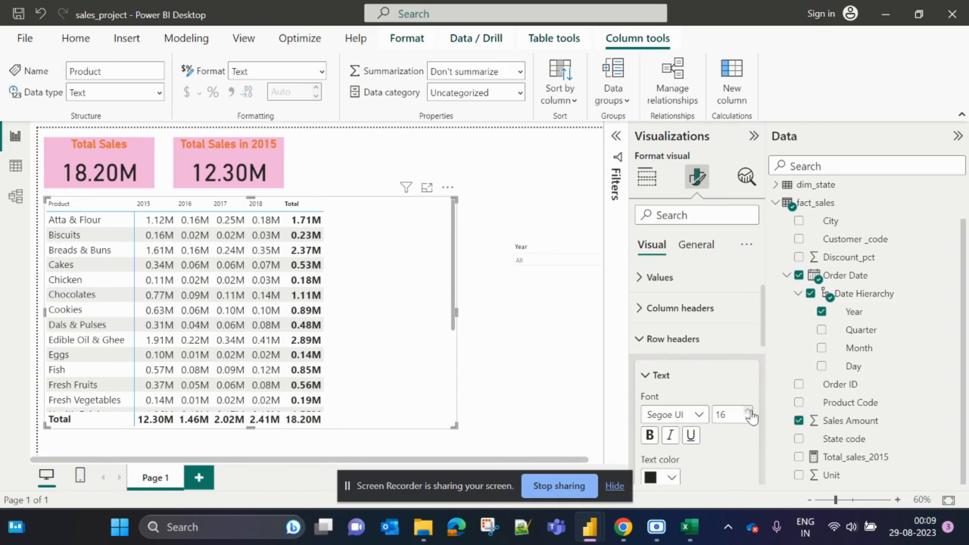
left_click(638, 339)
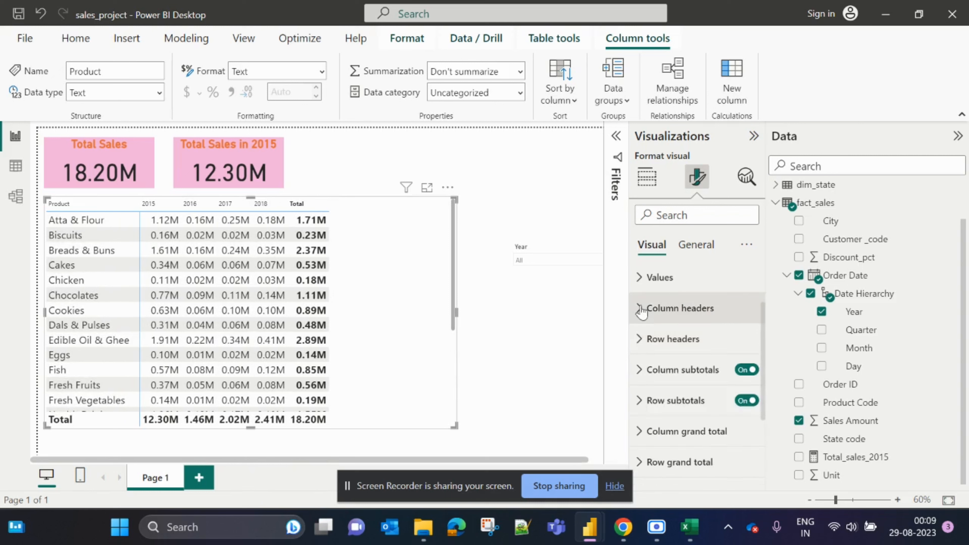
Step: Set the font size of the matrix's column headers to 17 and extend the matrix down close to the page's lower edge
left_click(641, 308)
left_click(749, 382)
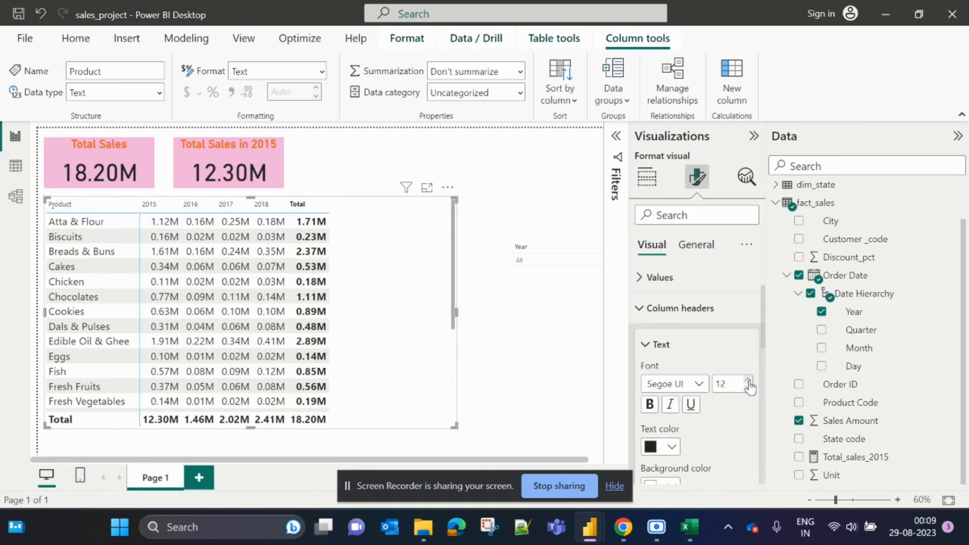
left_click(749, 382)
left_click(748, 382)
left_click(749, 382)
left_click(749, 382)
left_click(749, 382)
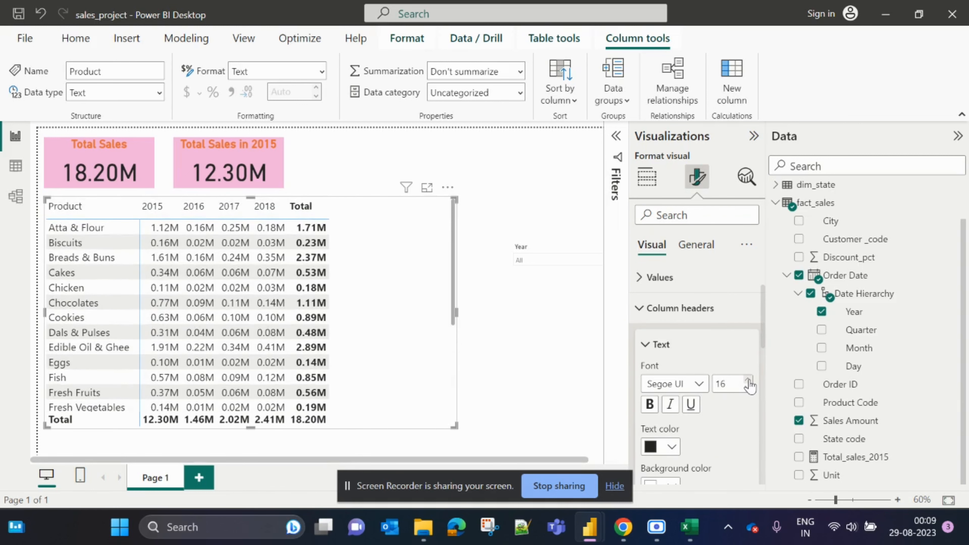
left_click(749, 382)
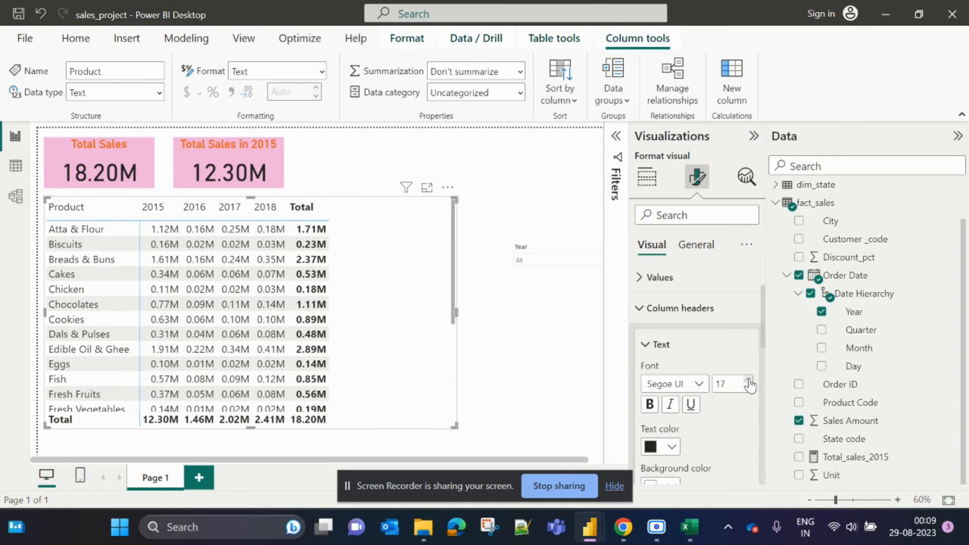
left_click_drag(250, 427, 252, 450)
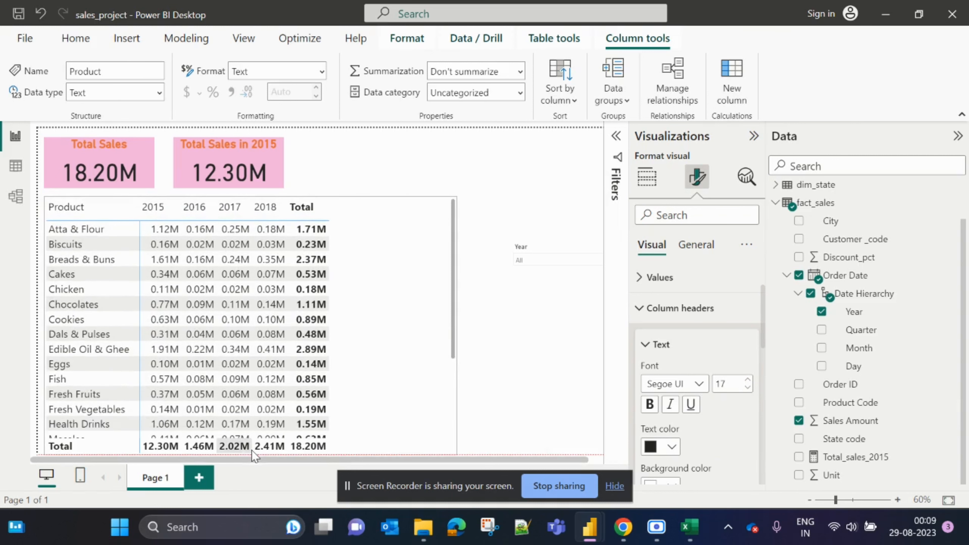
Step: Widen the 2015 to 2018 columns of the product matrix and narrow the visual to fit just past the Total column
scroll(307, 286, "down", 3)
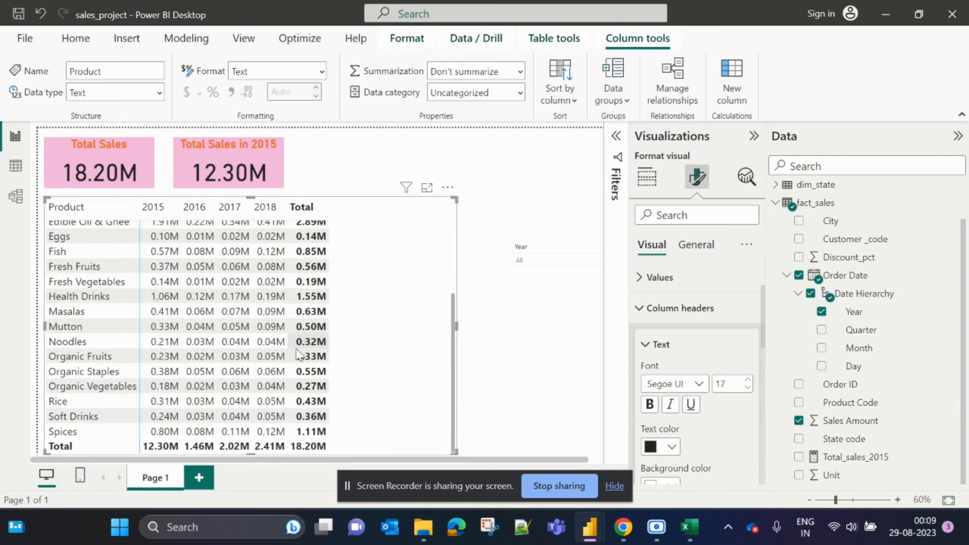
scroll(298, 355, "up", 3)
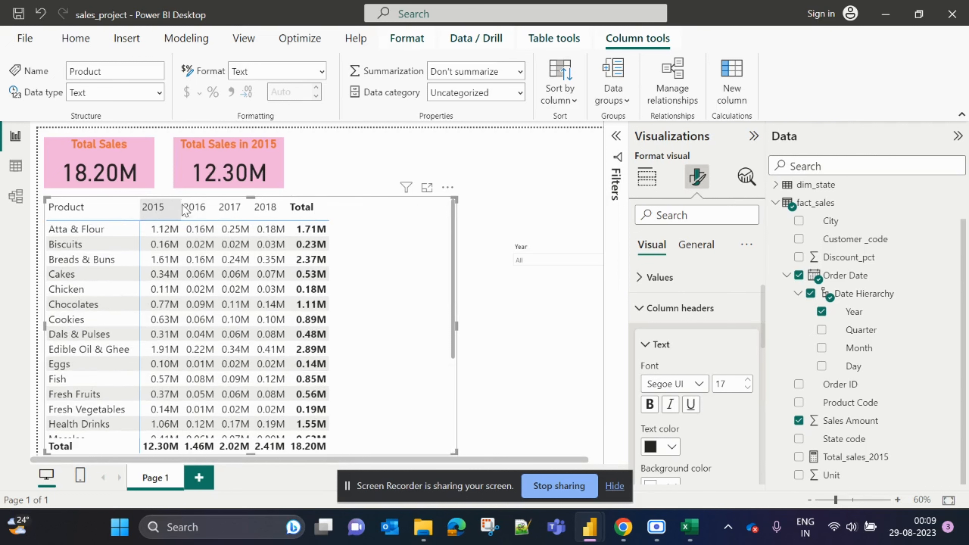
left_click_drag(180, 206, 248, 207)
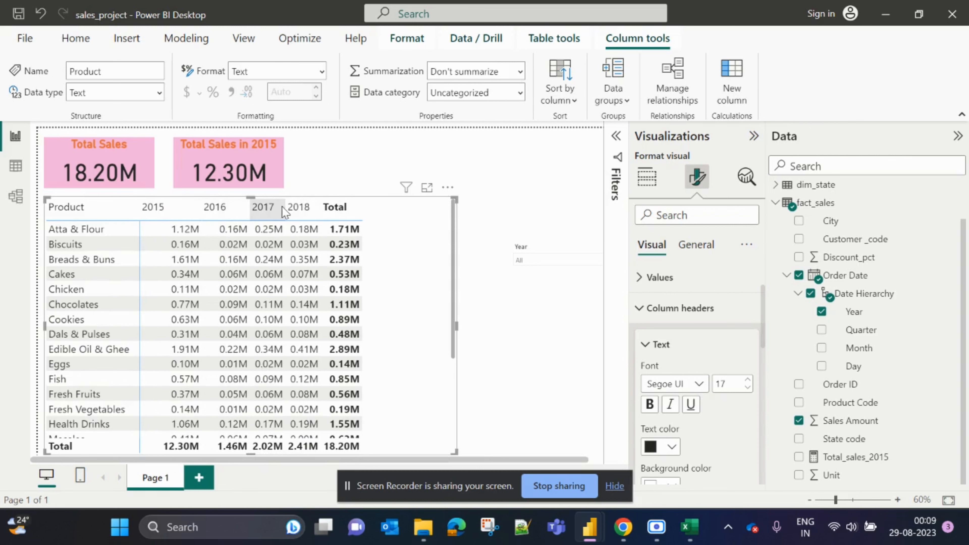
left_click_drag(283, 206, 295, 206)
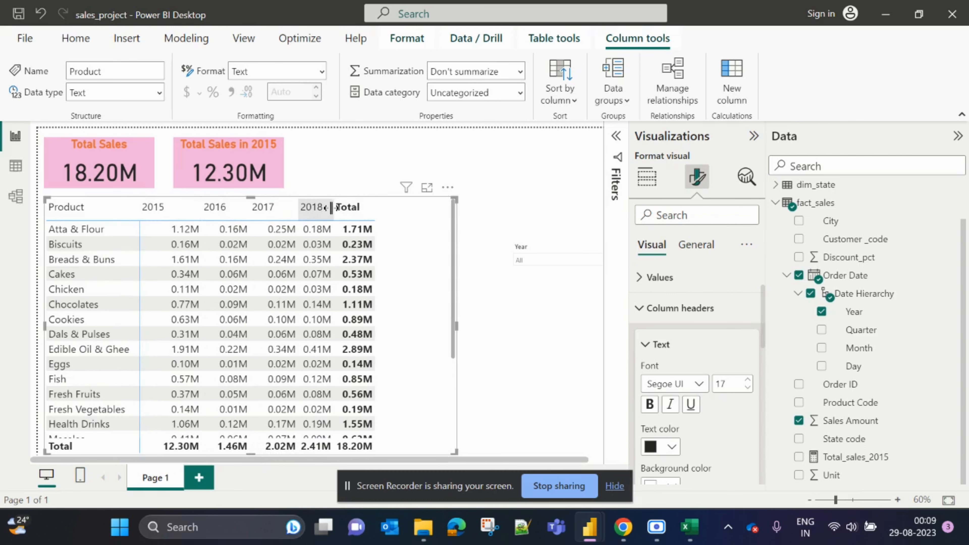
left_click_drag(331, 207, 352, 209)
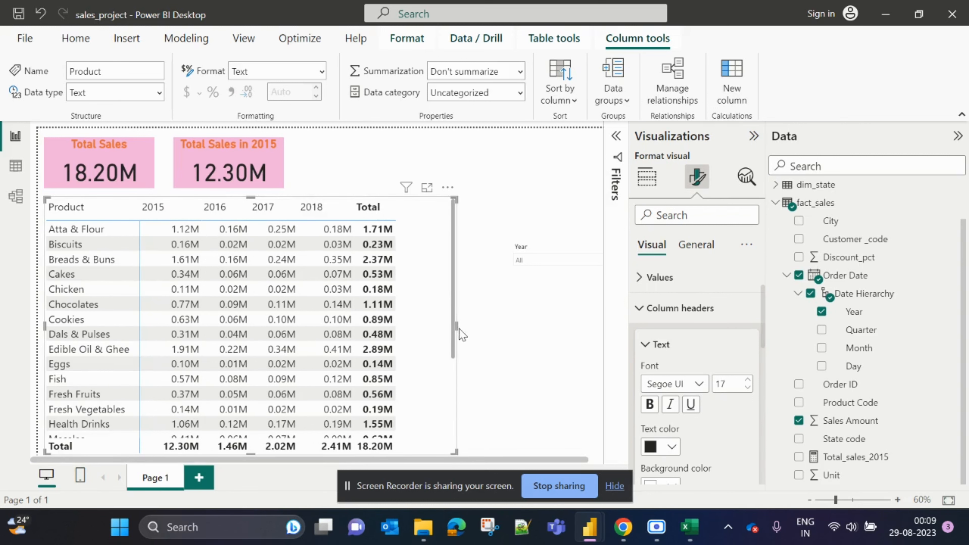
left_click_drag(456, 327, 410, 329)
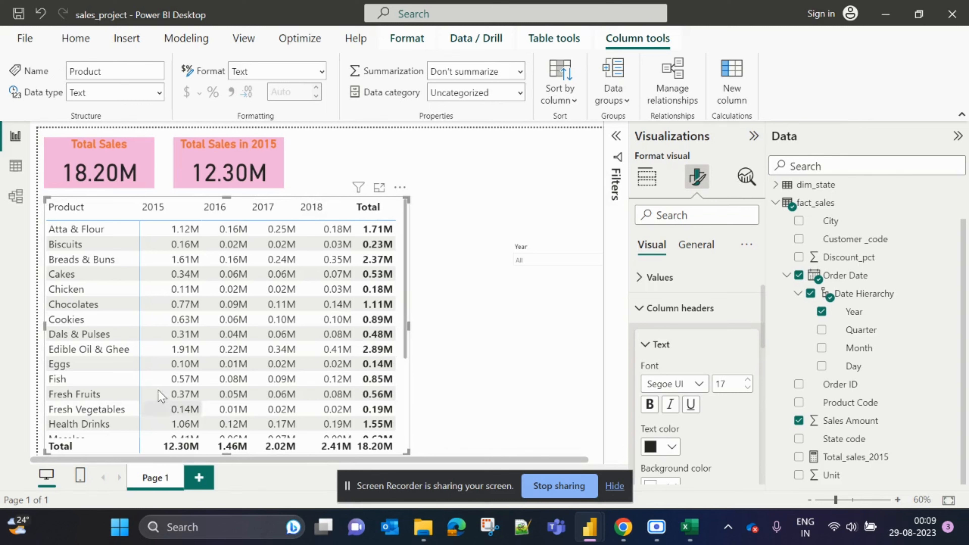
Step: Sort the product matrix by the Total column in descending order
scroll(123, 362, "down", 1)
scroll(123, 362, "down", 3)
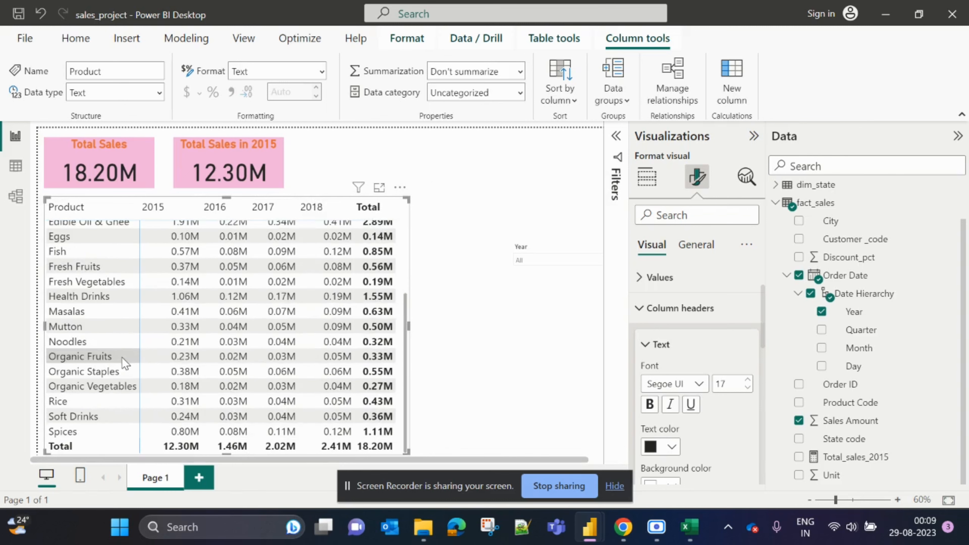
scroll(121, 358, "up", 5)
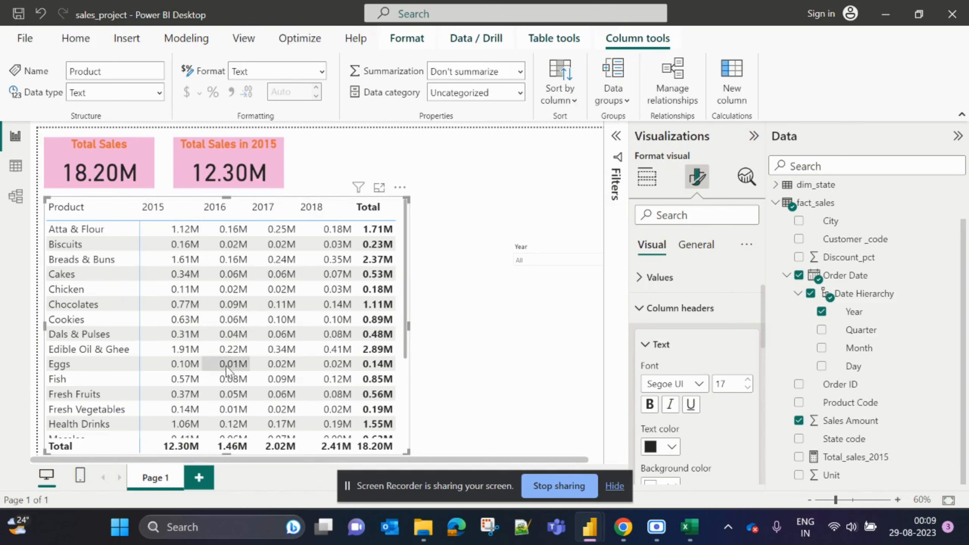
scroll(225, 368, "down", 3)
scroll(224, 366, "up", 3)
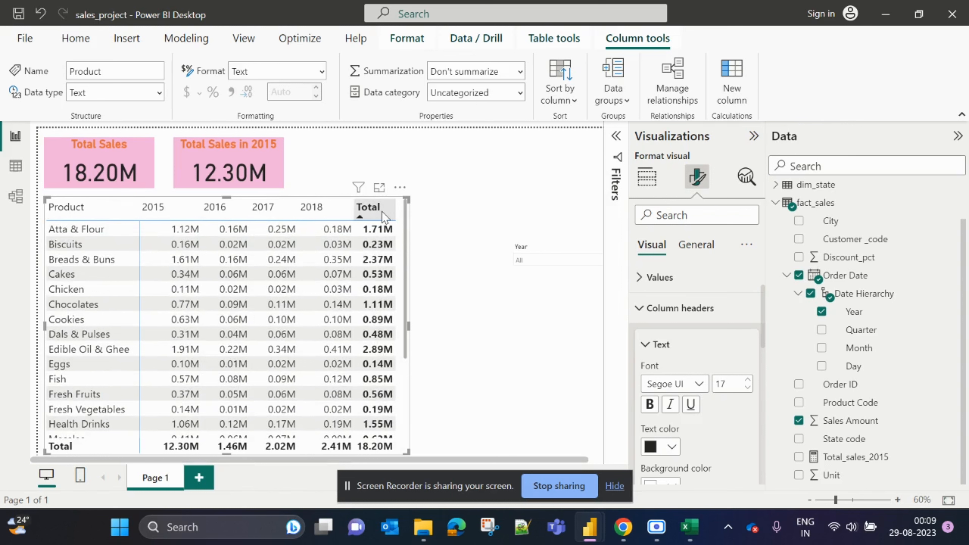
left_click(368, 208)
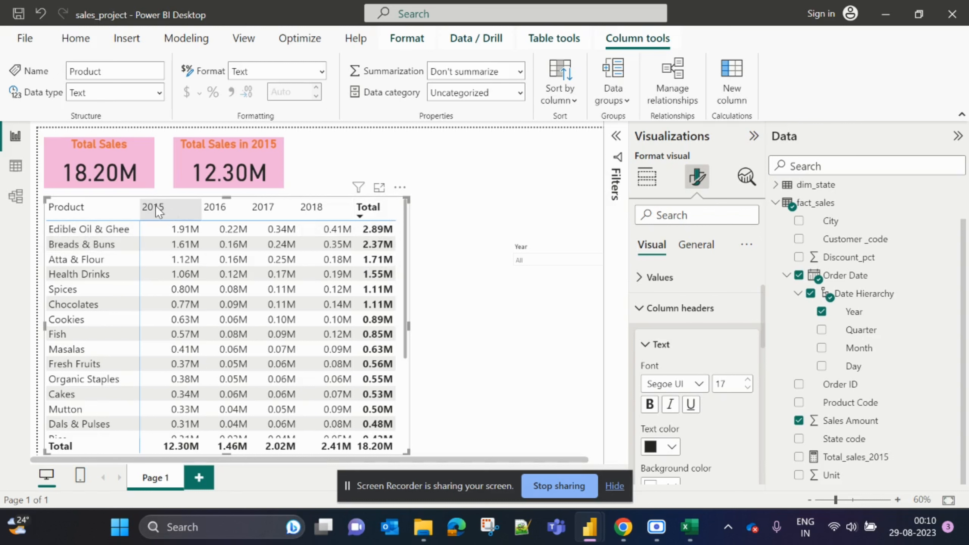
Step: Cross-filter the two sales cards by the 2015 column of the product matrix
left_click(177, 214)
left_click(176, 214)
left_click(177, 213)
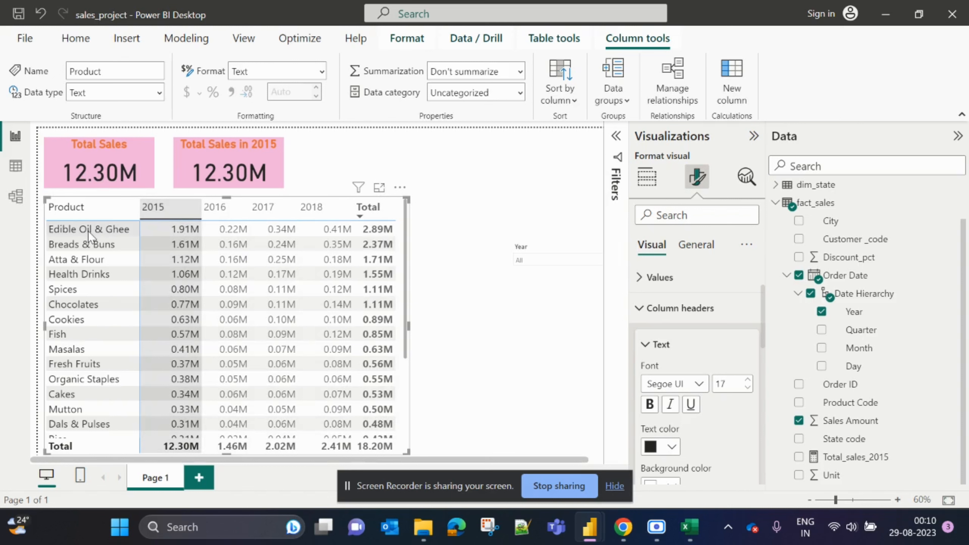
Step: Cross-filter the sales cards by the Edible Oil & Ghee and Breads & Buns rows in turn, and clear the selection
left_click(69, 231)
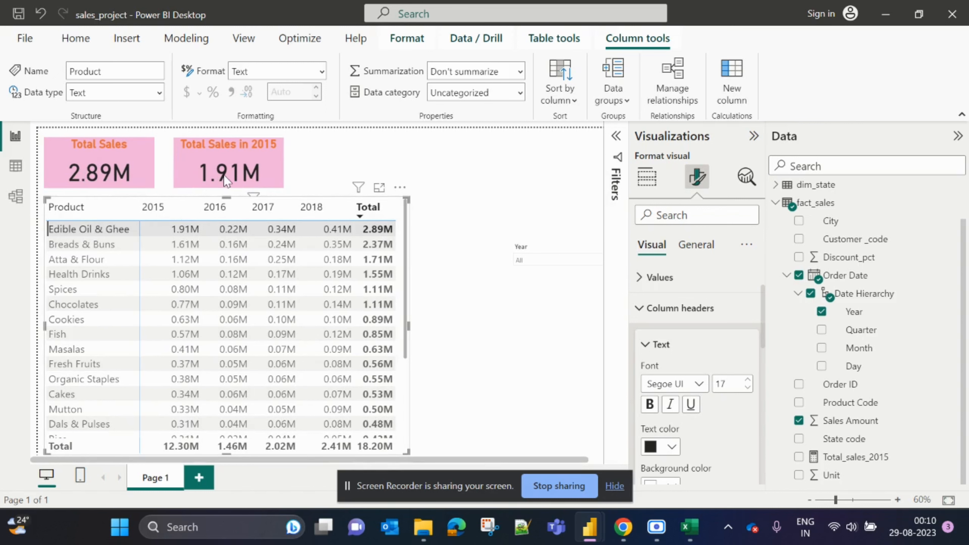
left_click(187, 233)
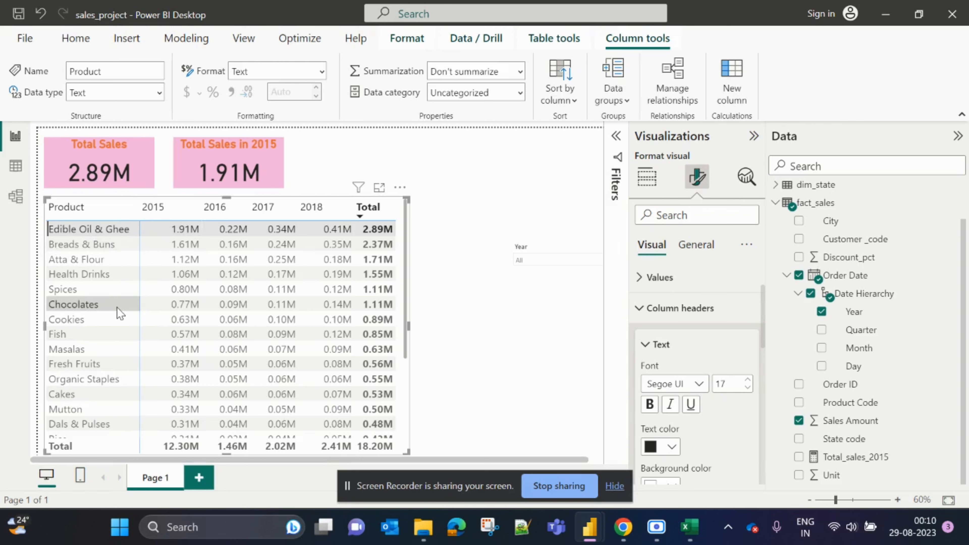
left_click(101, 248)
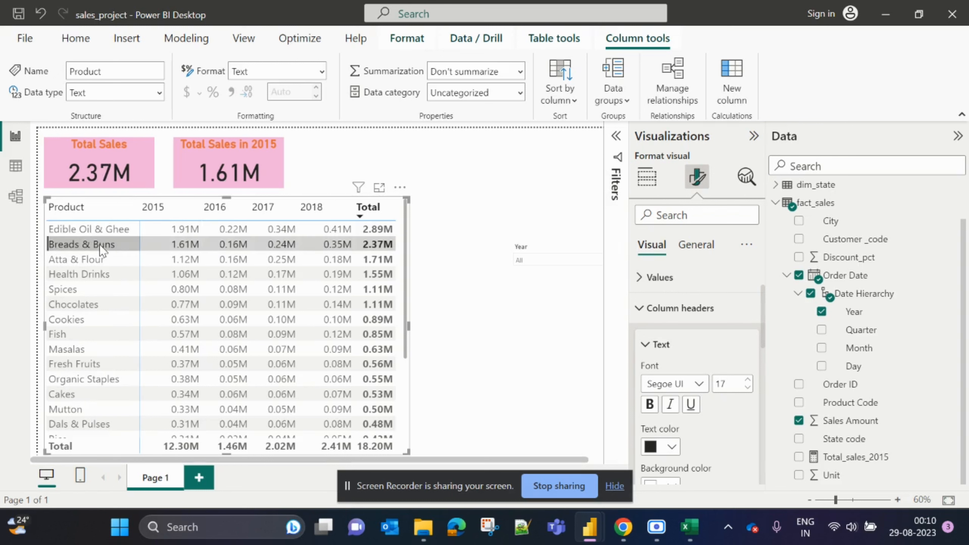
left_click(107, 231)
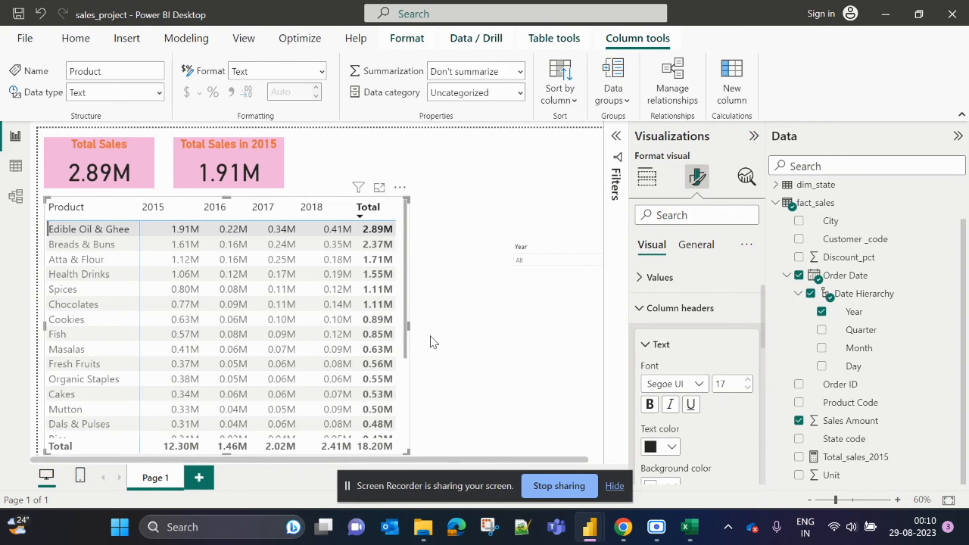
left_click(88, 247)
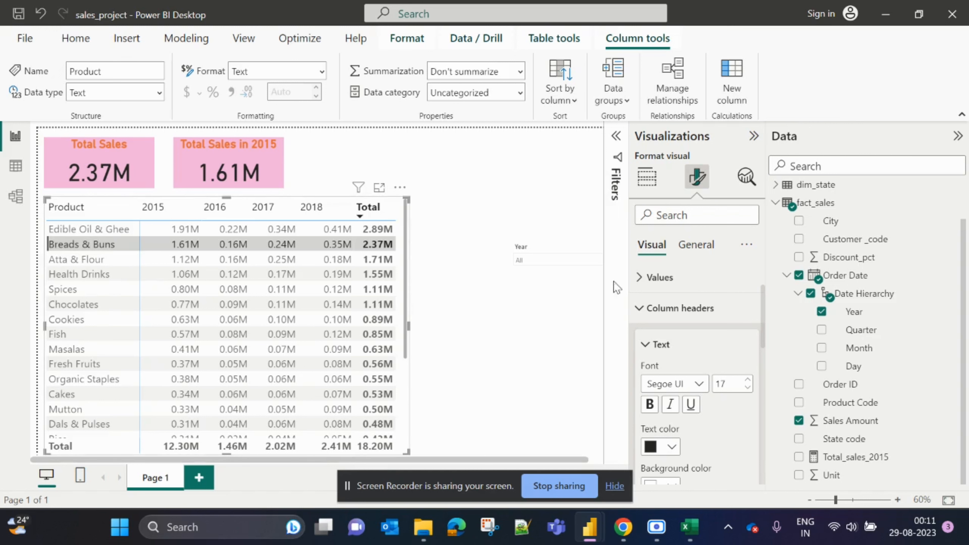
left_click(459, 294)
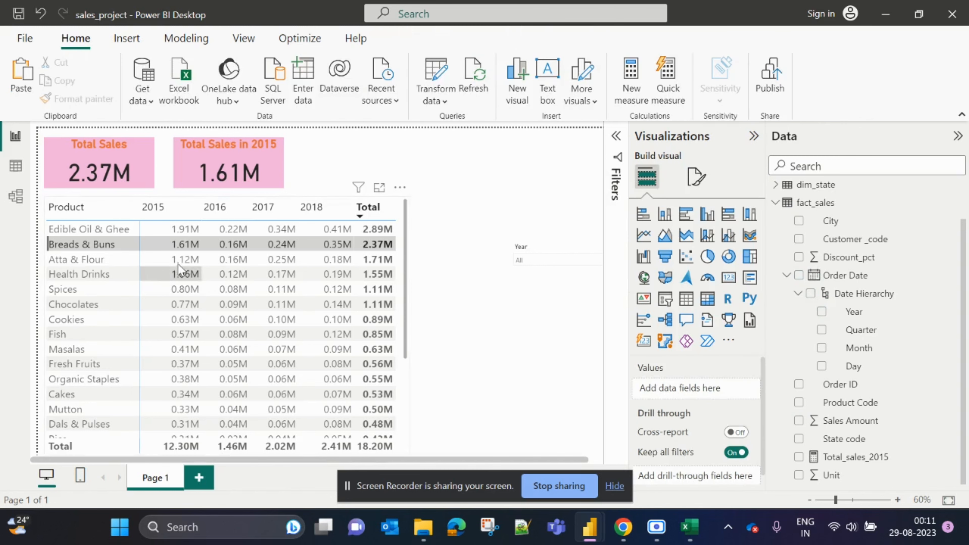
left_click(126, 249)
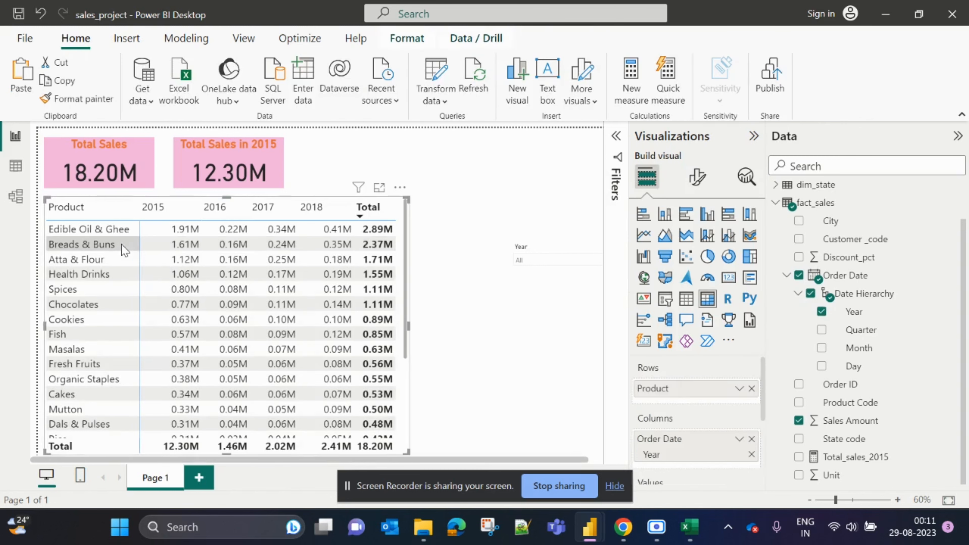
Step: Readjust the product matrix's width so its frame ends close to the Total column, and deselect it
scroll(198, 309, "down", 3)
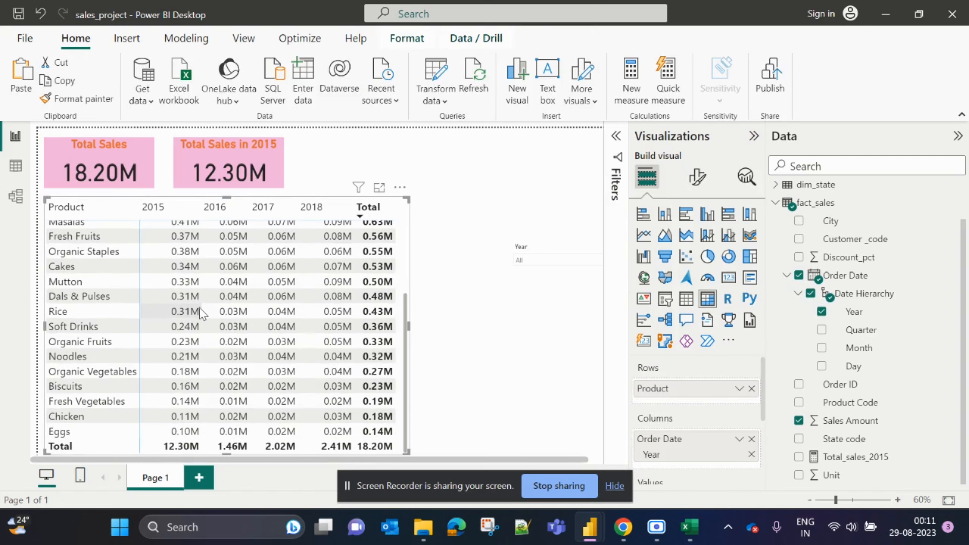
scroll(199, 307, "up", 3)
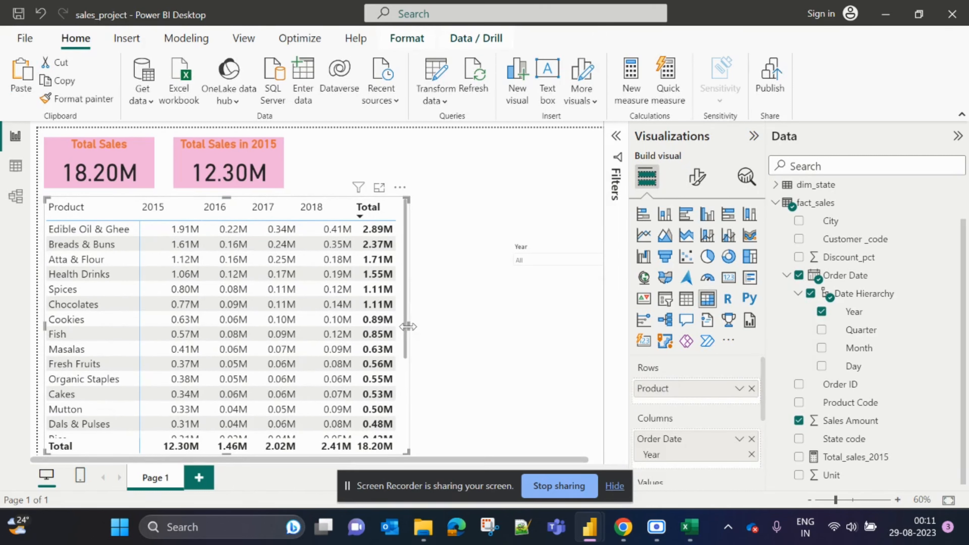
left_click_drag(407, 325, 475, 332)
scroll(96, 326, "down", 3)
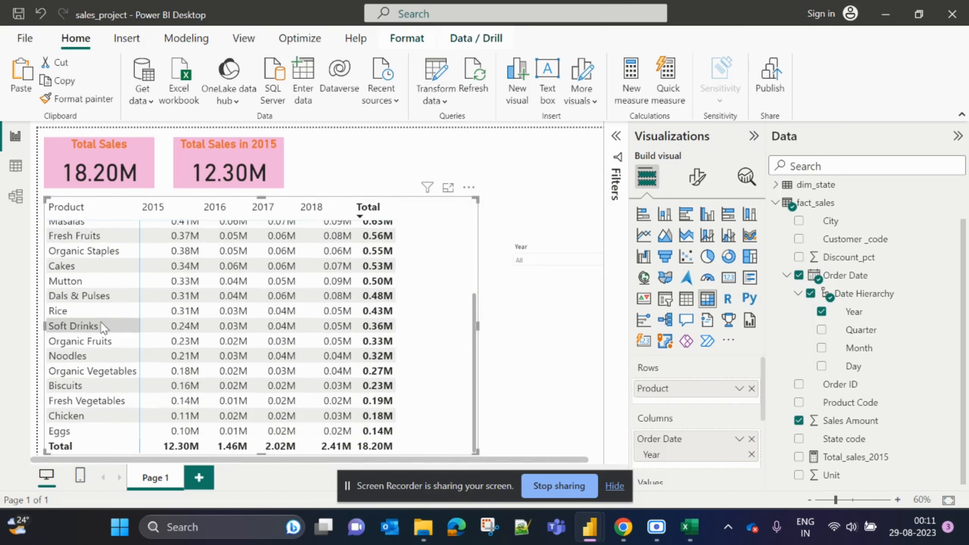
scroll(102, 326, "up", 3)
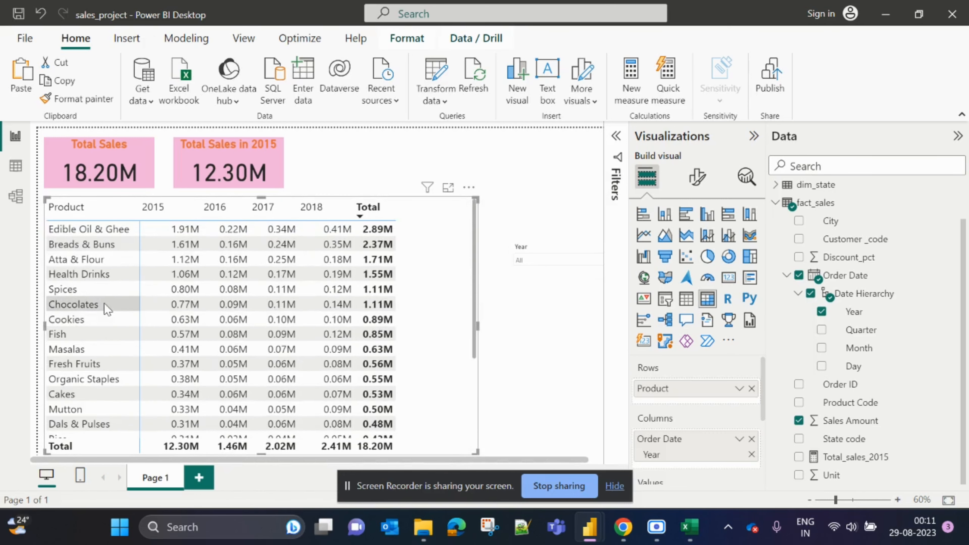
scroll(107, 312, "down", 3)
scroll(106, 312, "up", 3)
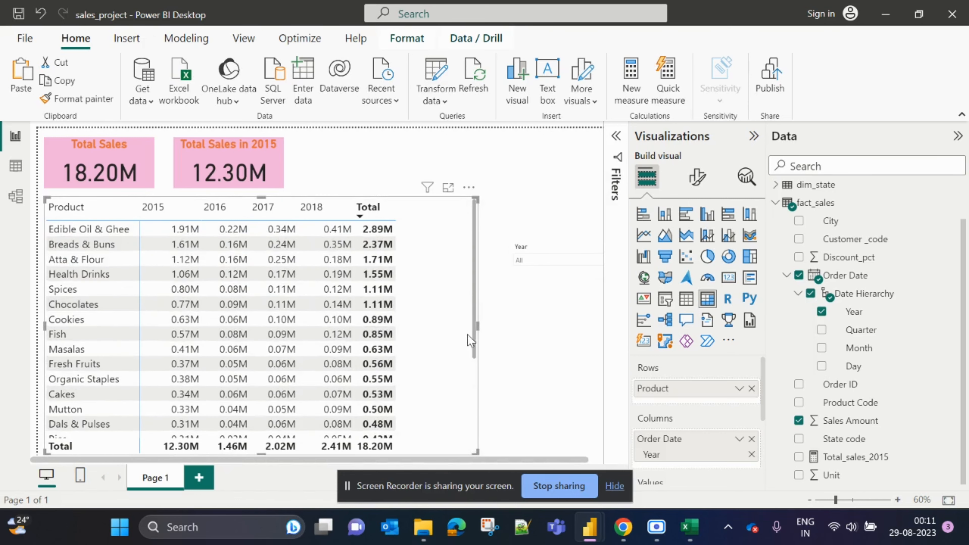
left_click(478, 330)
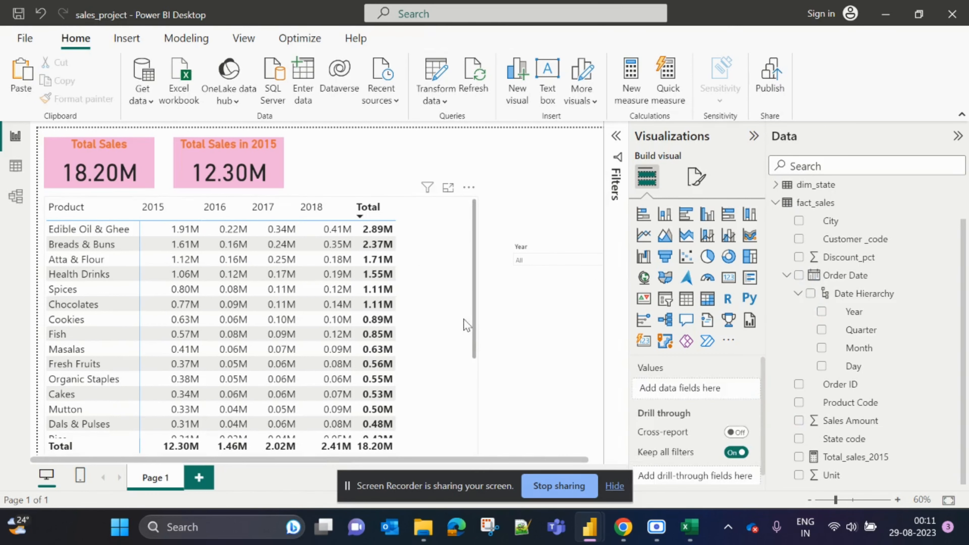
left_click_drag(478, 326, 405, 327)
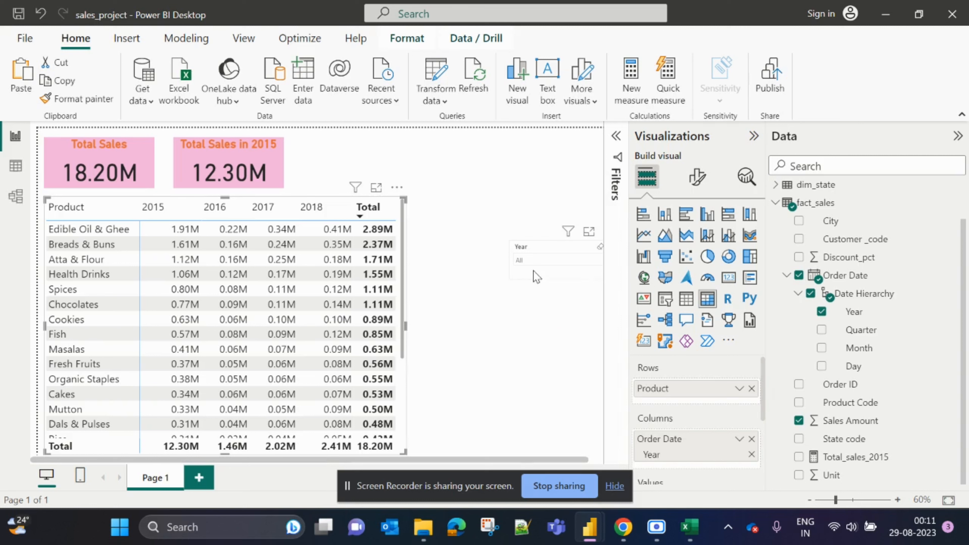
left_click(481, 332)
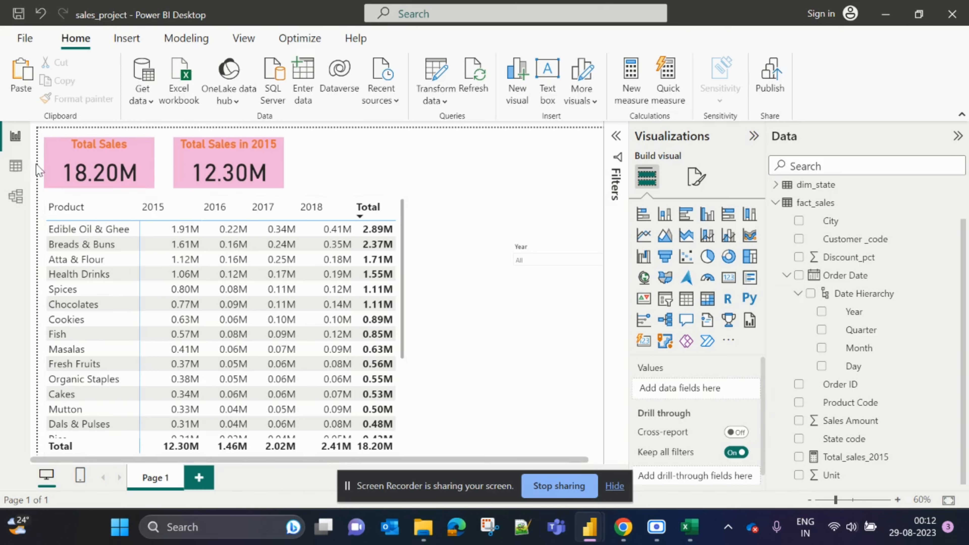
Step: Examine the columns of the dim_product table and the fact_sales table in Table view
left_click(19, 168)
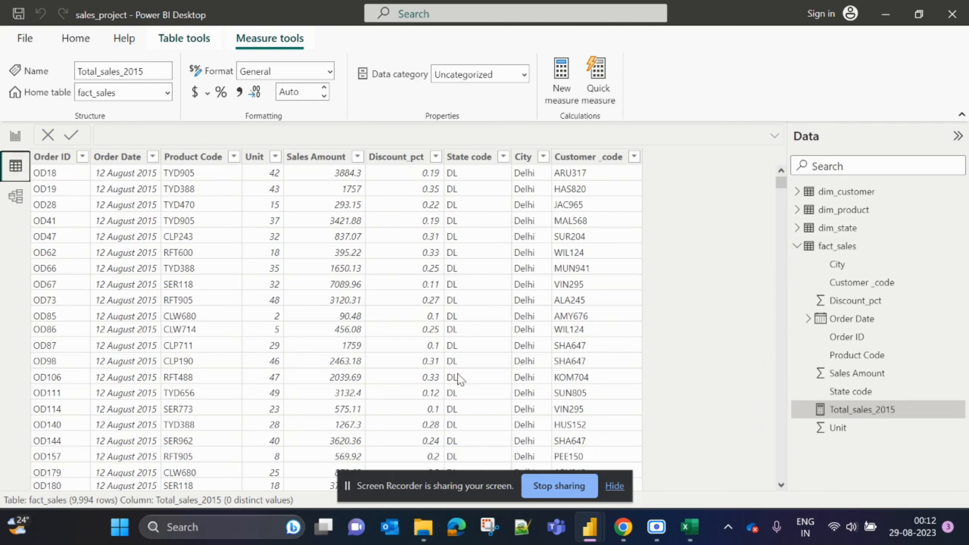
left_click(797, 246)
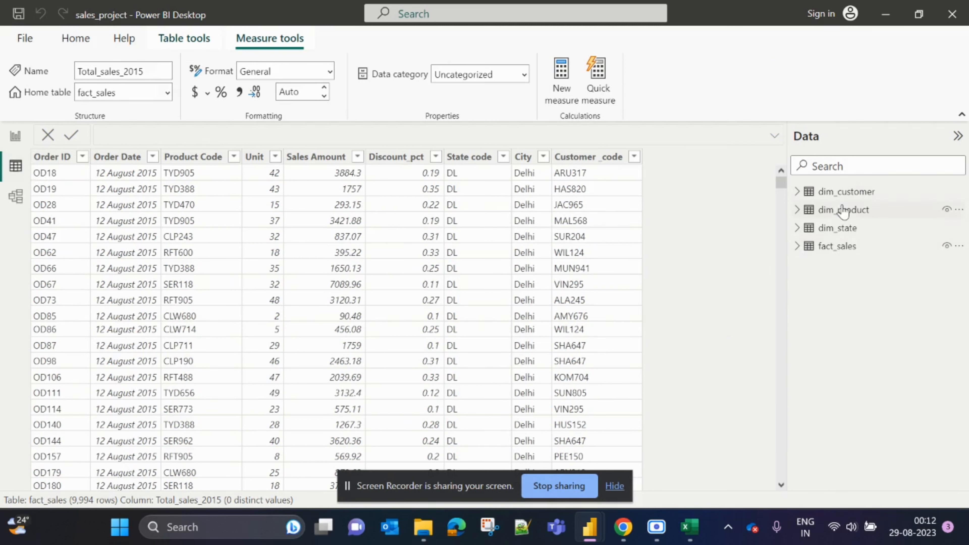
left_click(835, 210)
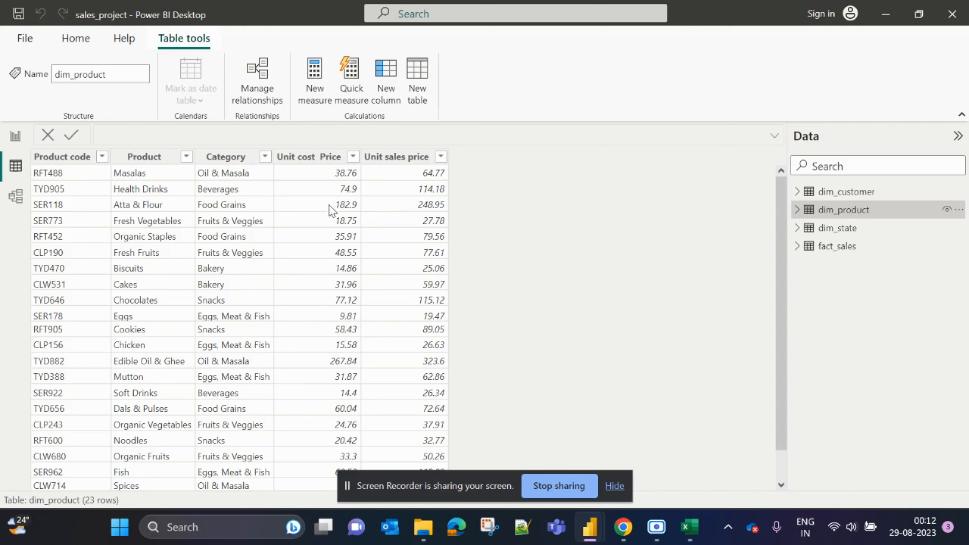
left_click(844, 248)
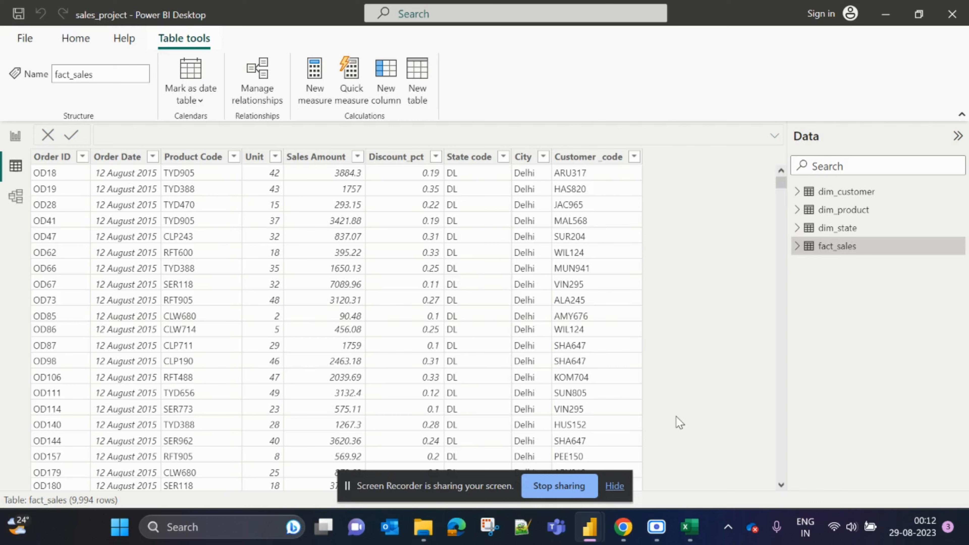
Step: Return to Report view and bring the fact_sales table's heading into reach in the field list
left_click(15, 137)
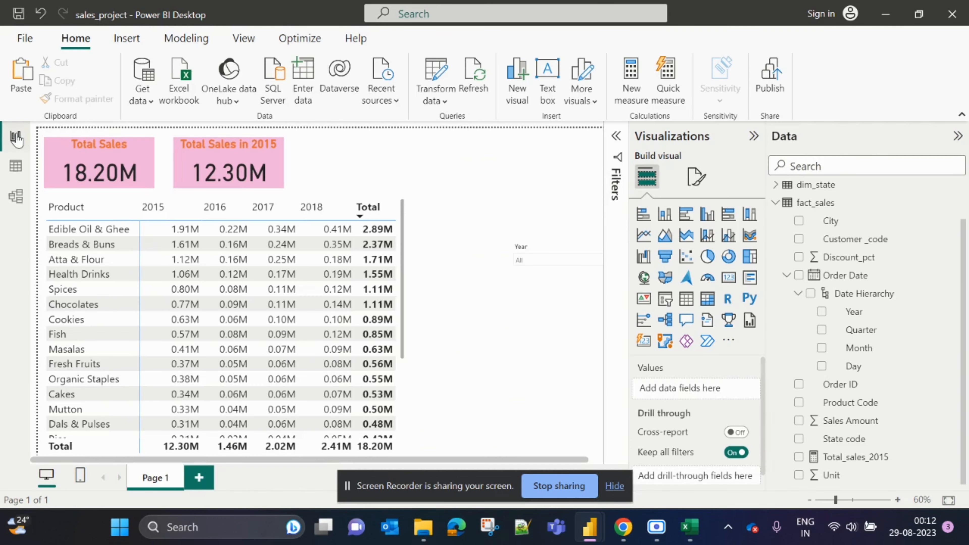
scroll(832, 294, "up", 2)
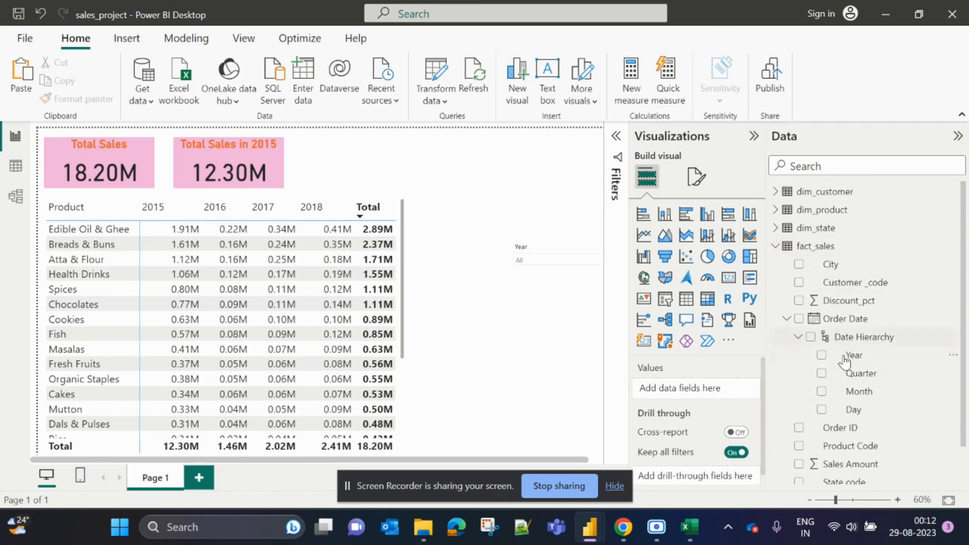
scroll(843, 363, "down", 2)
scroll(835, 362, "up", 2)
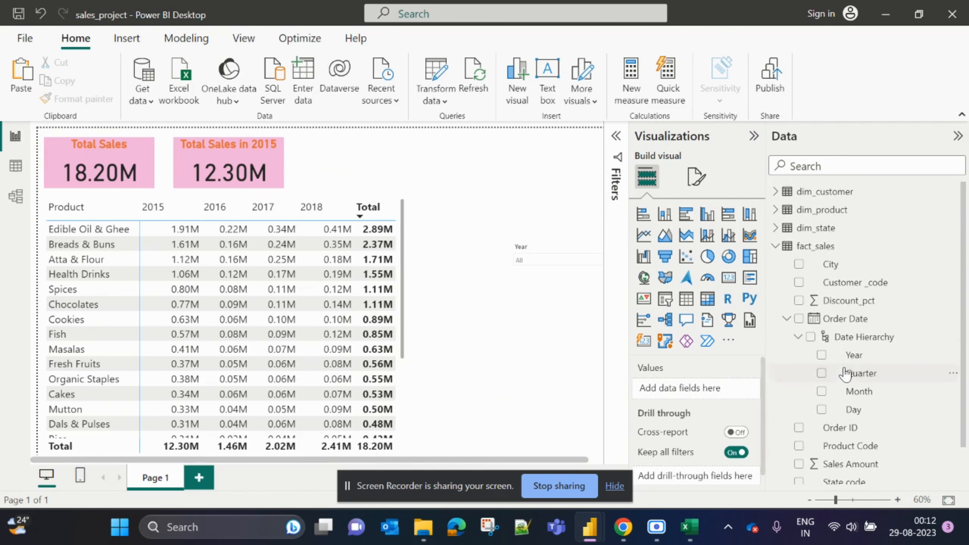
right_click(831, 250)
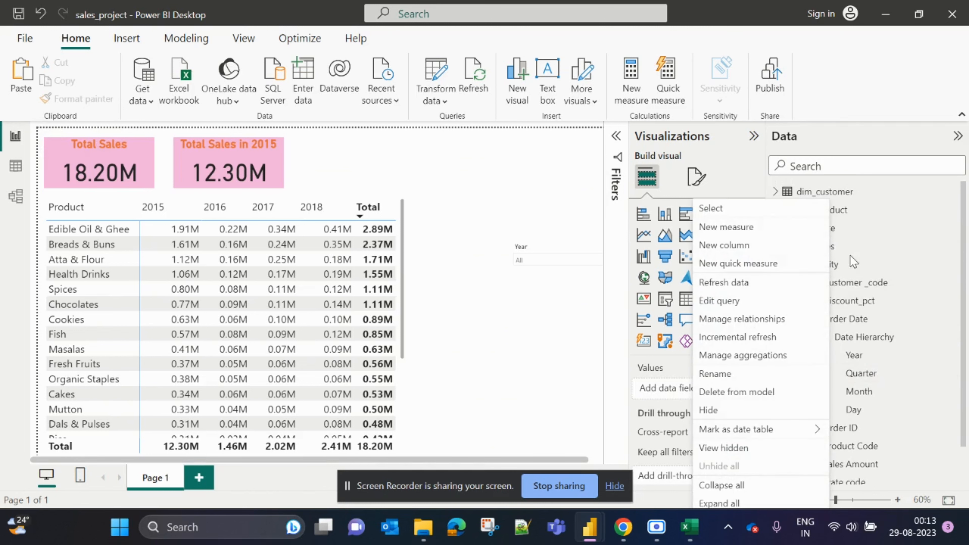
left_click(845, 263)
right_click(839, 255)
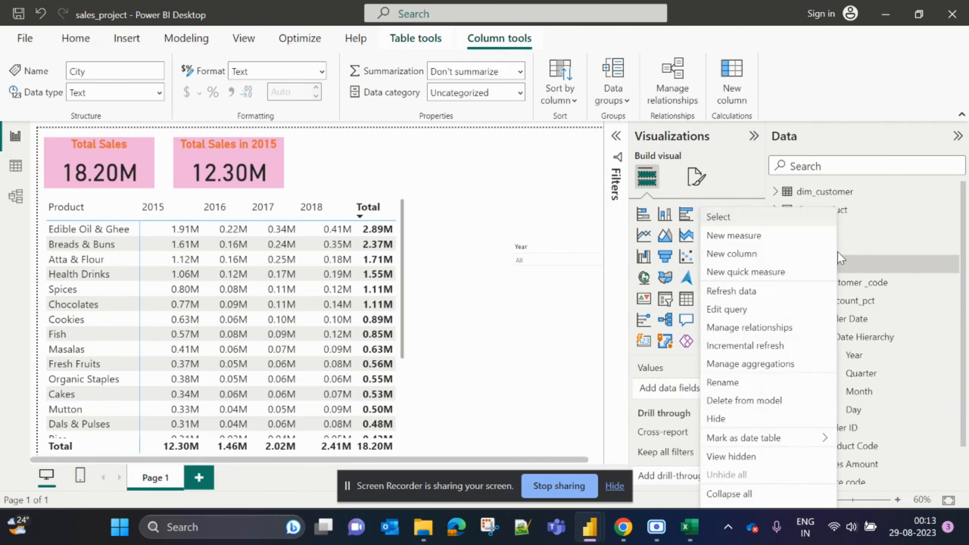
left_click(730, 253)
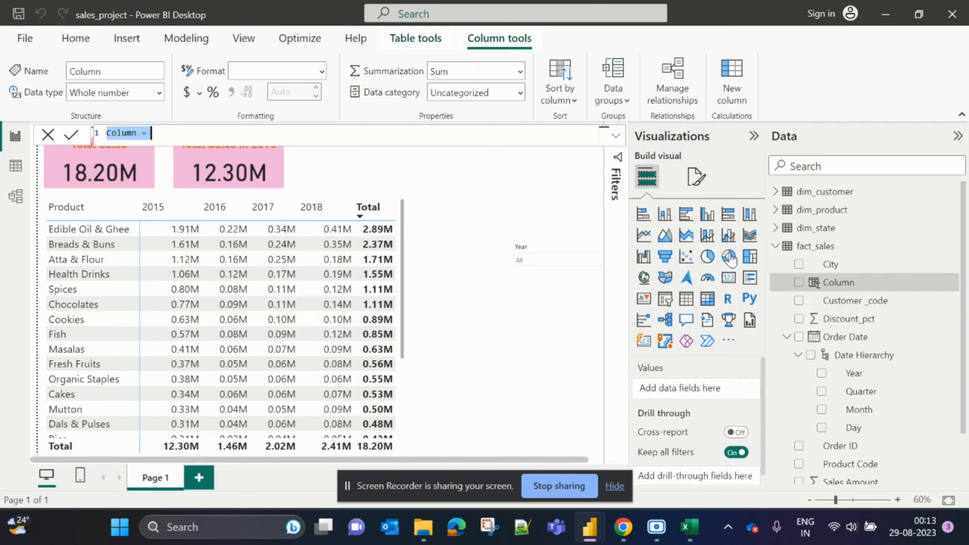
left_click(48, 136)
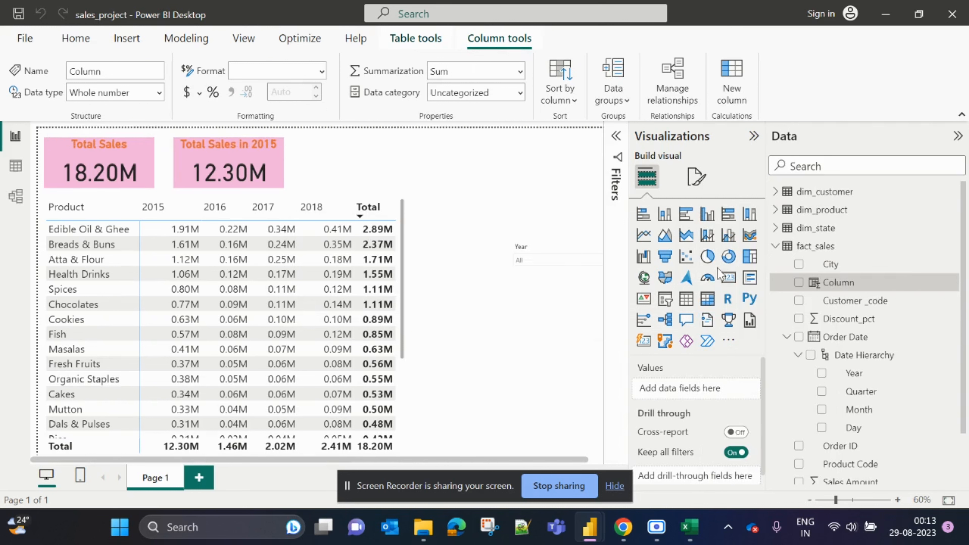
Step: Add a calculated column to fact_sales and begin its formula with Profit = fact_sales[Sales Amount]
left_click(835, 249)
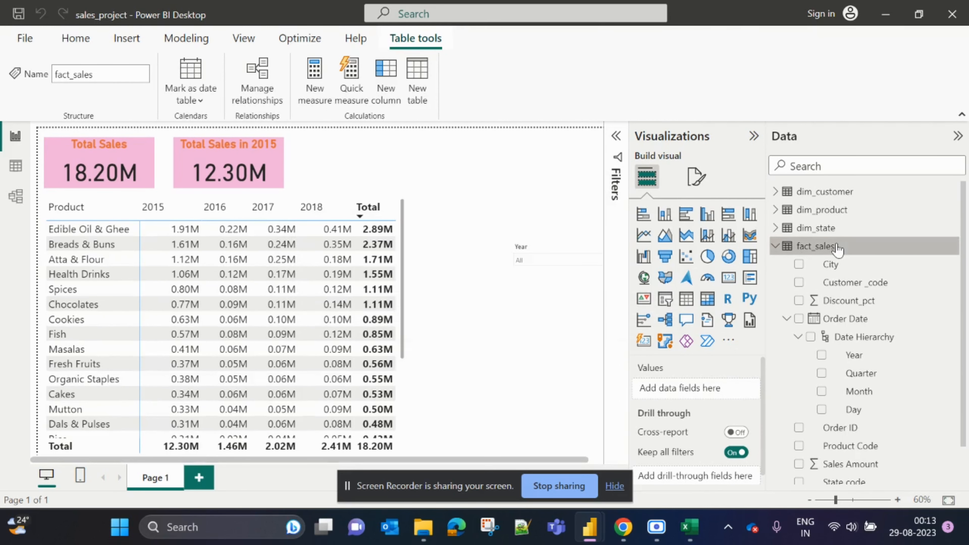
right_click(836, 248)
left_click(746, 247)
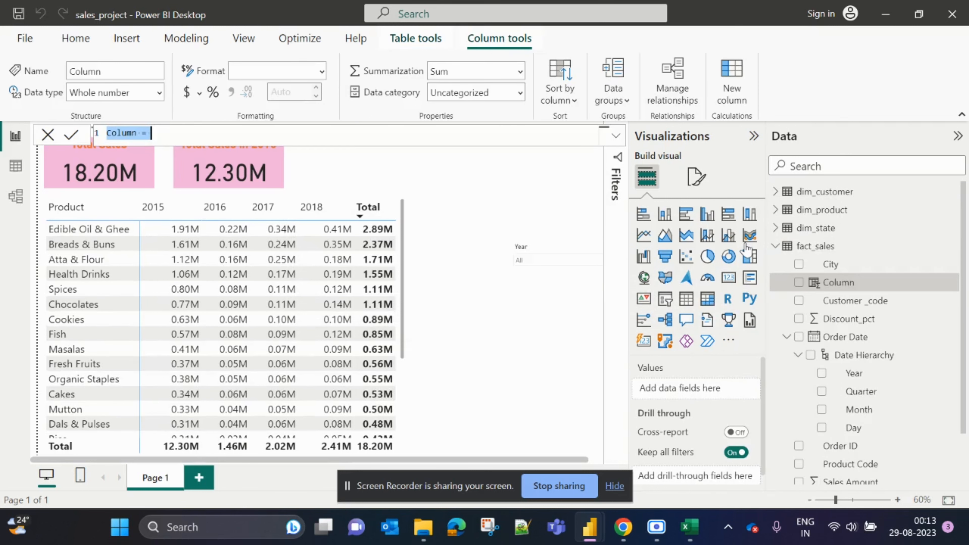
key("BackSpace")
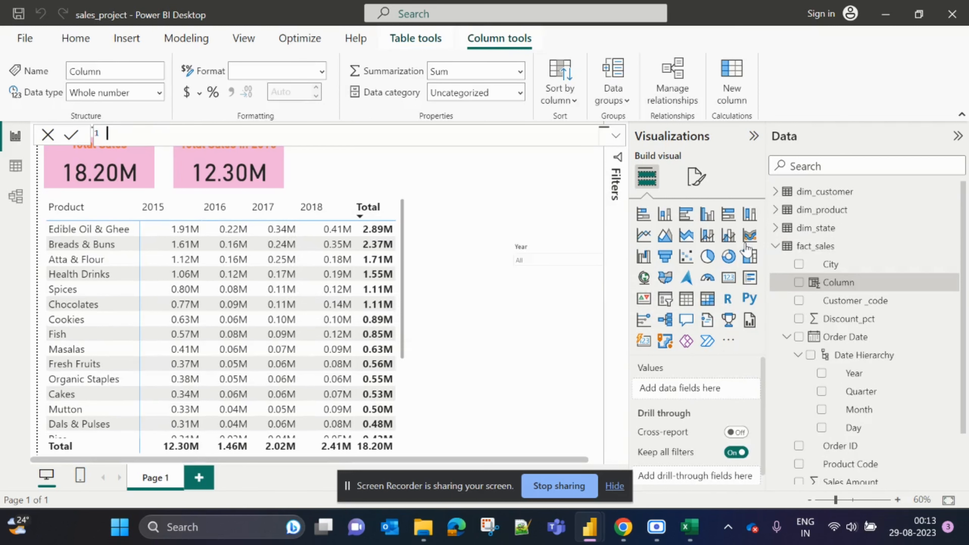
type("Profit=")
type("fact")
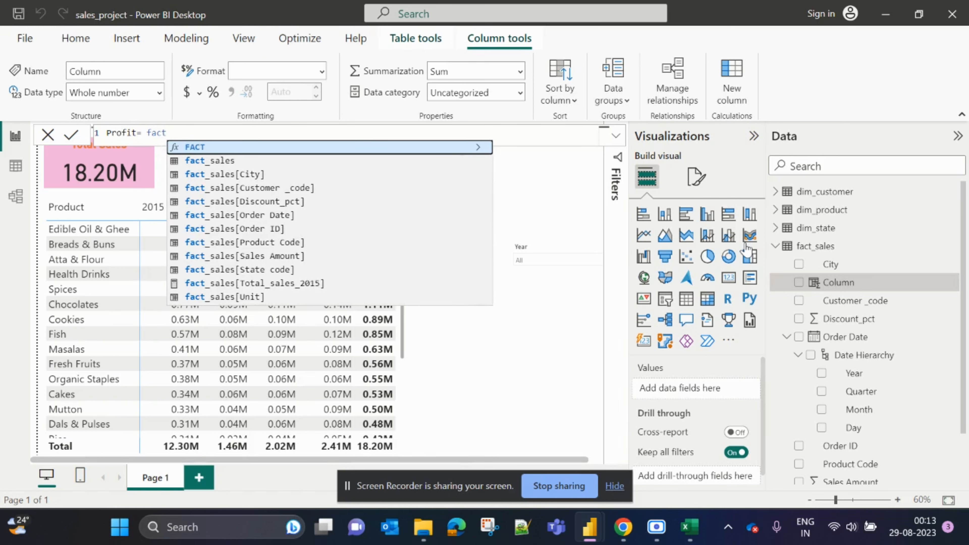
key("Down")
key("Down")
key("Down")
key("Down")
key("Down")
key("Down")
key("Down")
key("Down")
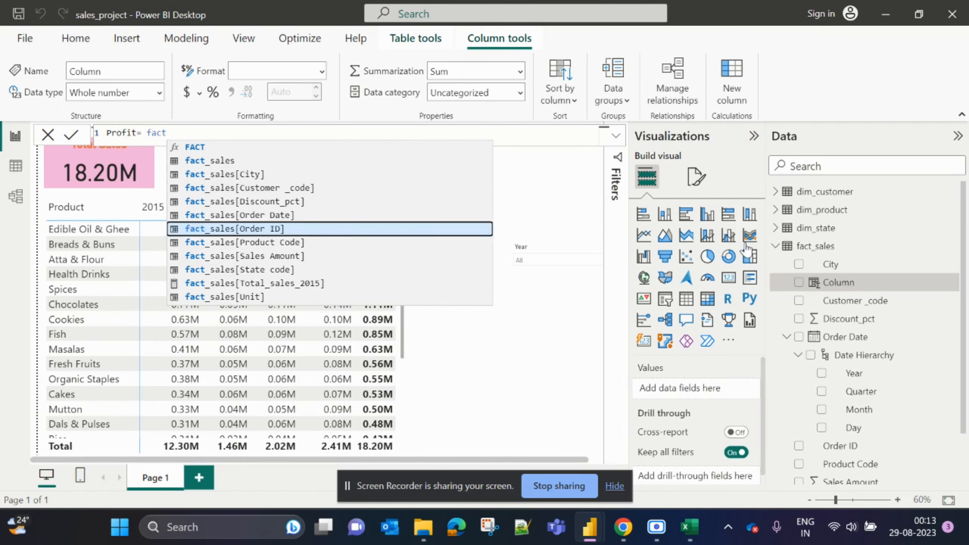
key("Tab")
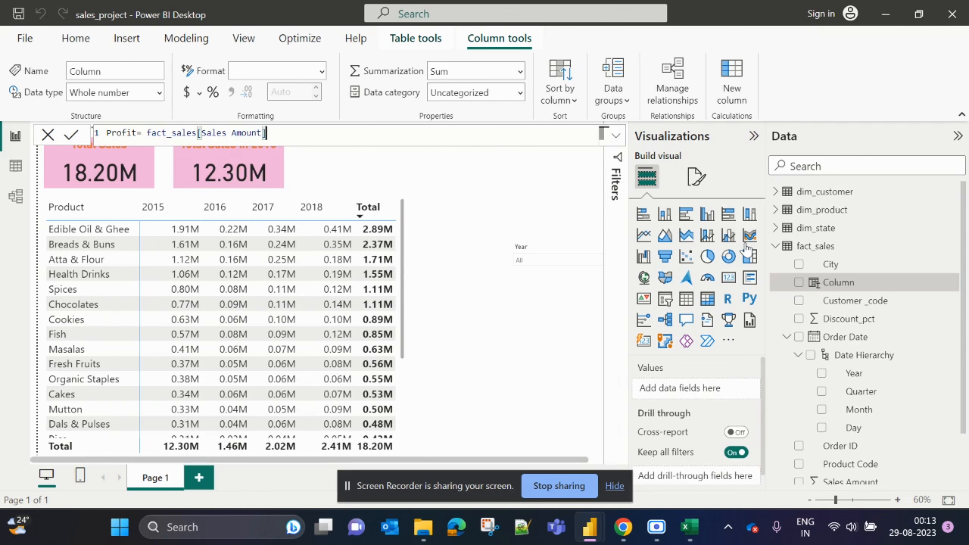
Step: Extend the Profit formula by subtracting RELATED(dim_product[Unit cost Price])
type("-dim")
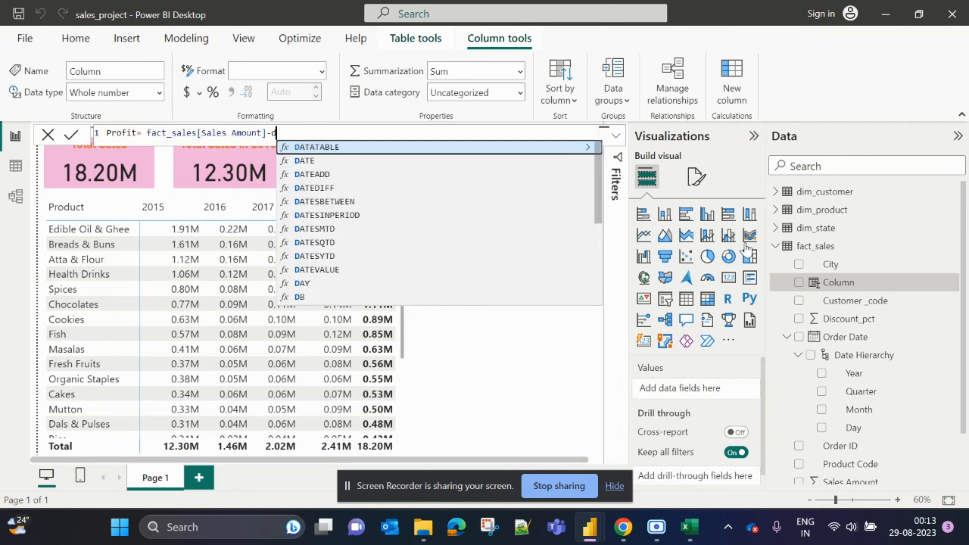
key("BackSpace")
key("BackSpace")
key("BackSpace")
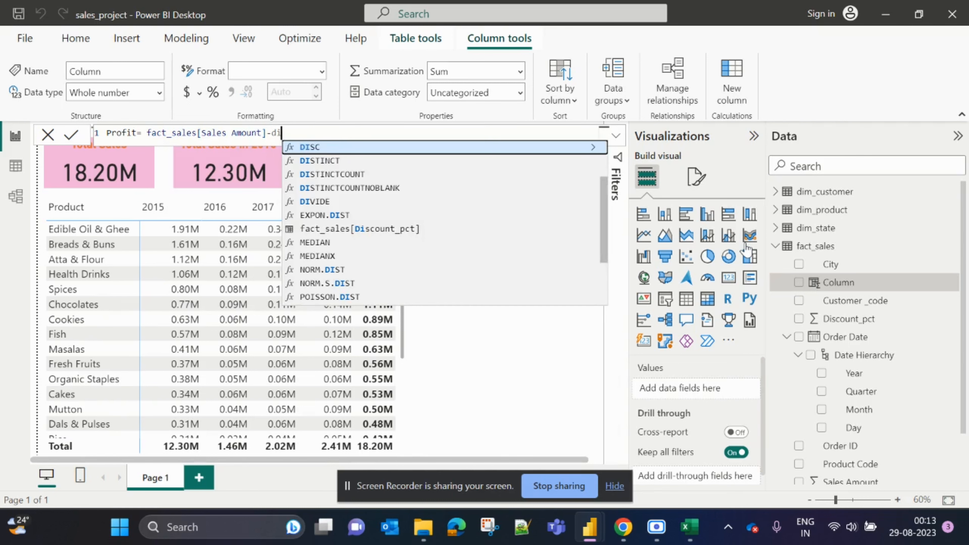
type("re")
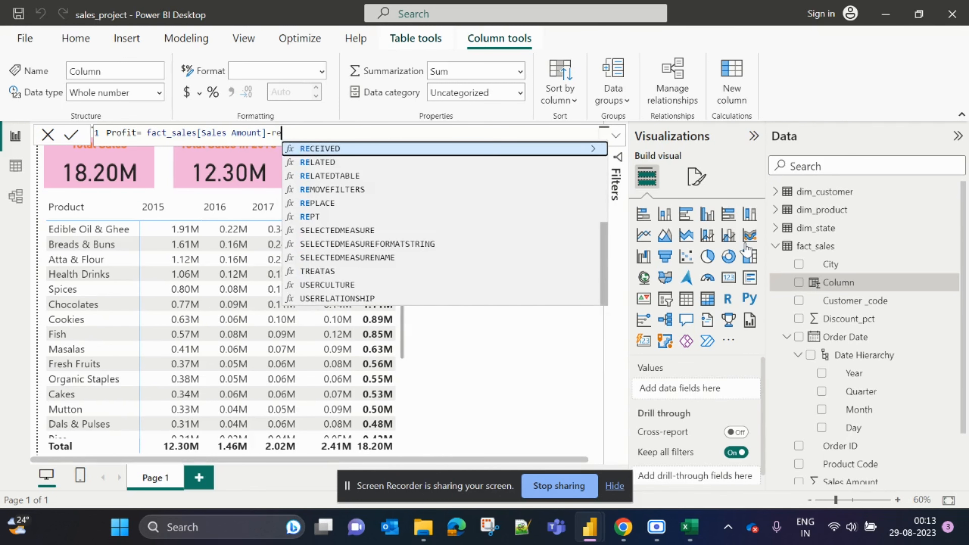
key("Down")
key("Tab")
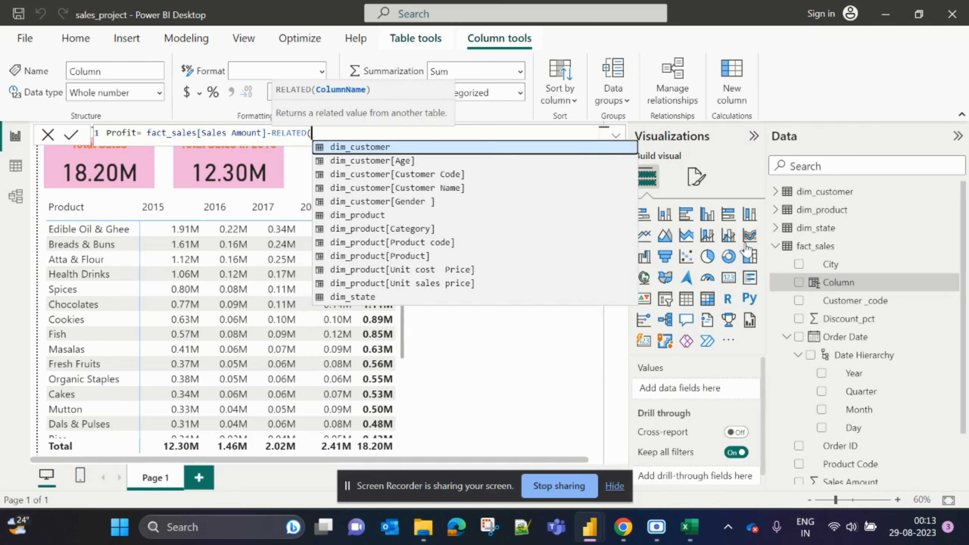
key("Down")
key("Down")
key("Down")
key("Down")
key("Down")
key("Down")
key("Down")
key("Down")
key("Down")
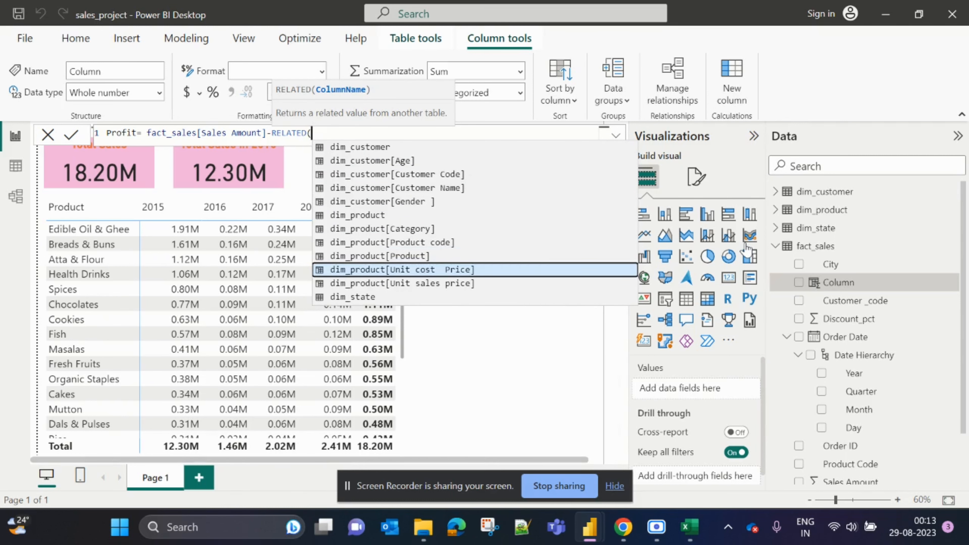
key("Tab")
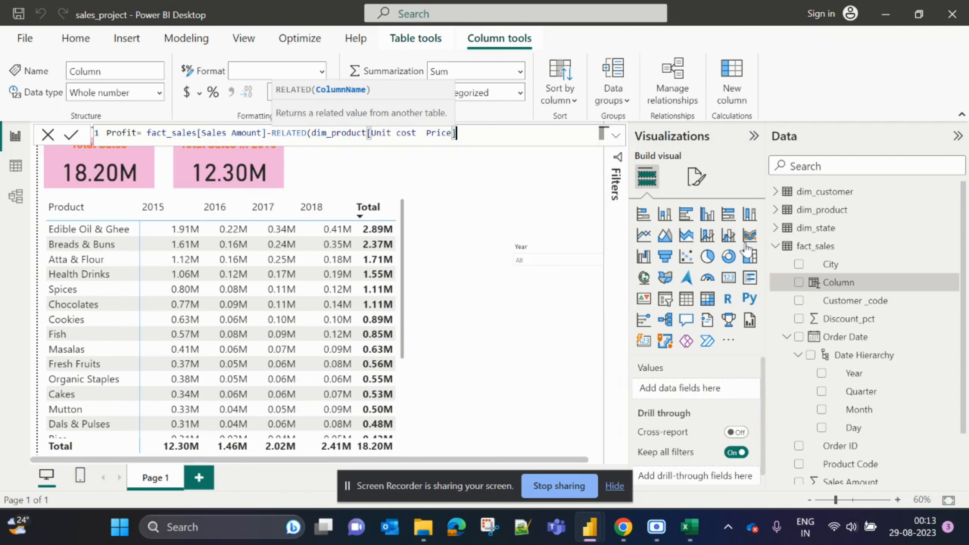
type("*")
key("BackSpace")
type(")")
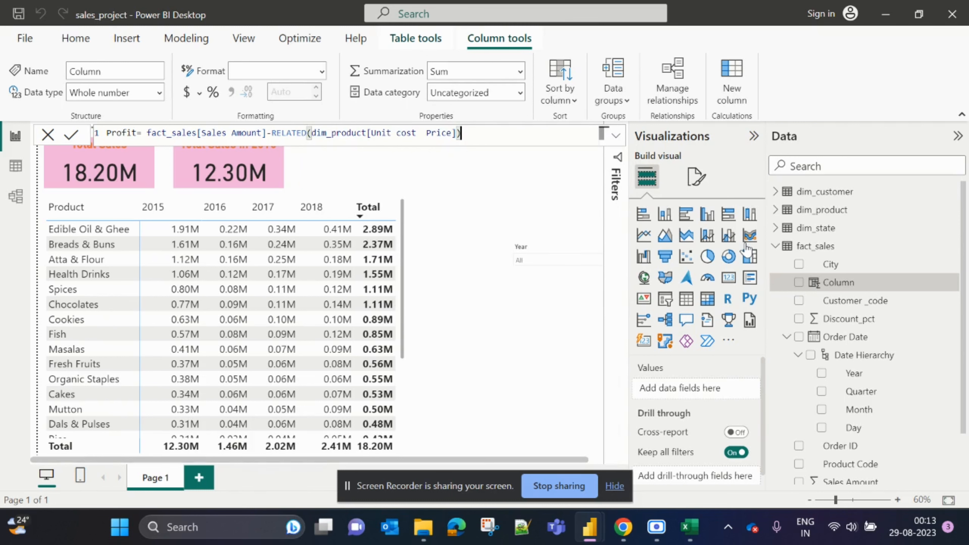
Step: Multiply the related unit cost by fact_sales[Unit] in the Profit formula and commit the column
type("*fact")
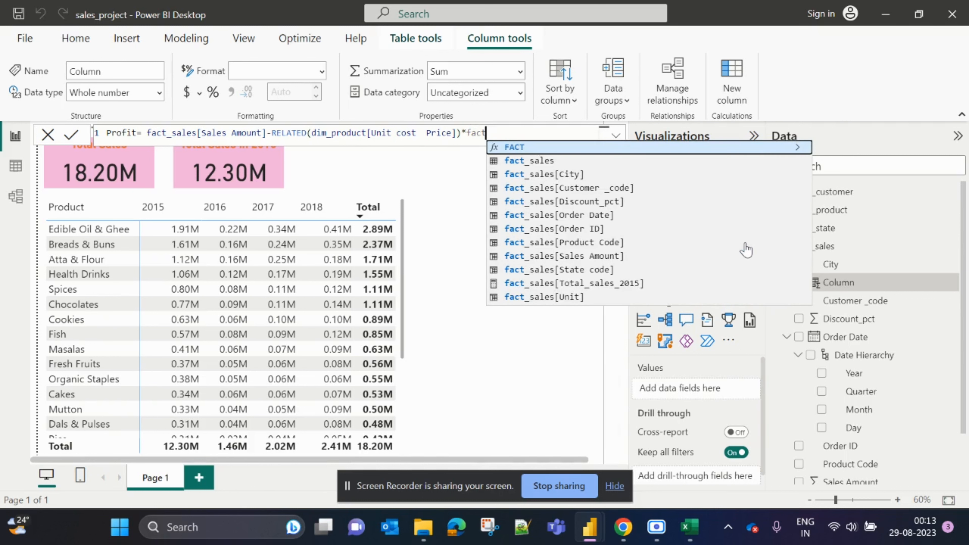
key("Down")
key("Down")
key("Down")
key("Down")
key("Down")
key("Down")
key("Down")
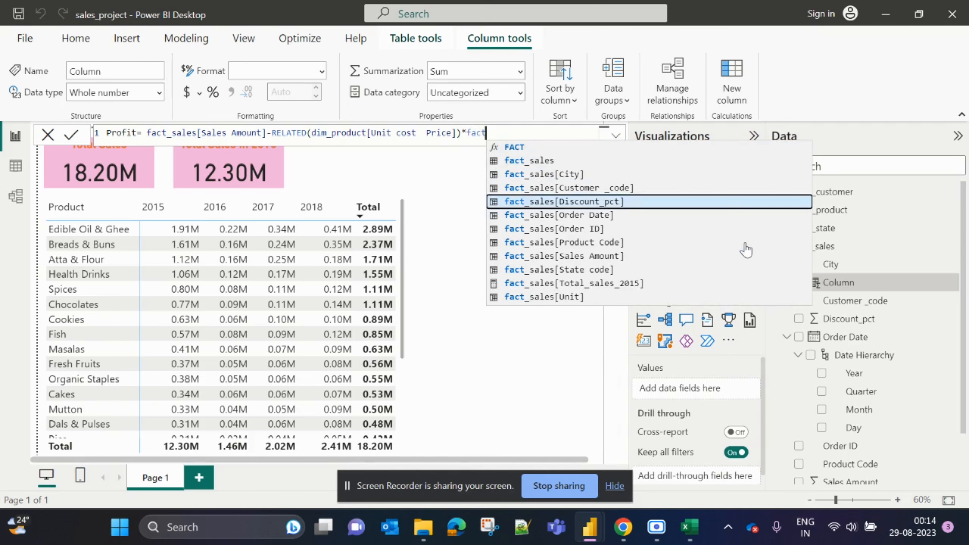
key("Up")
key("Up")
key("Up")
key("Up")
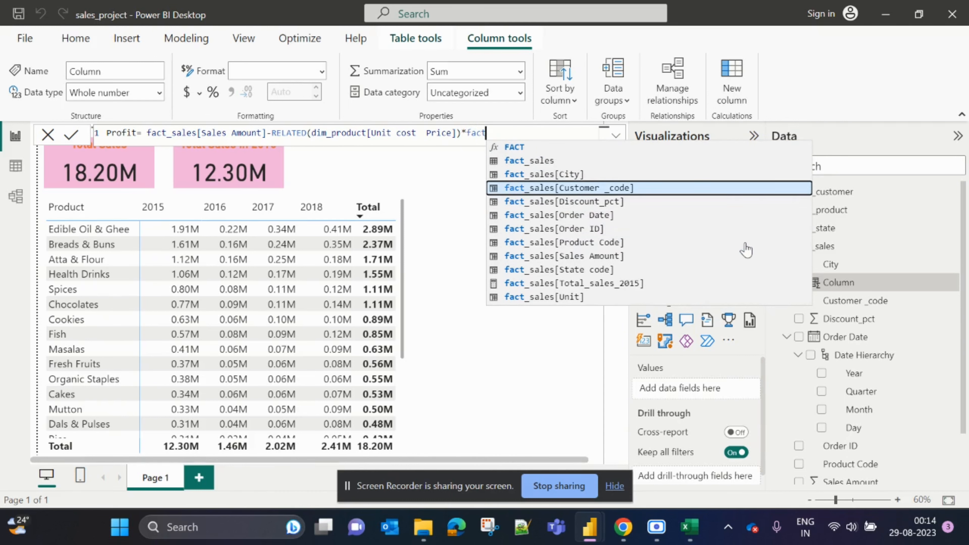
key("Up")
key("Down")
key("Down")
key("Down")
key("Down")
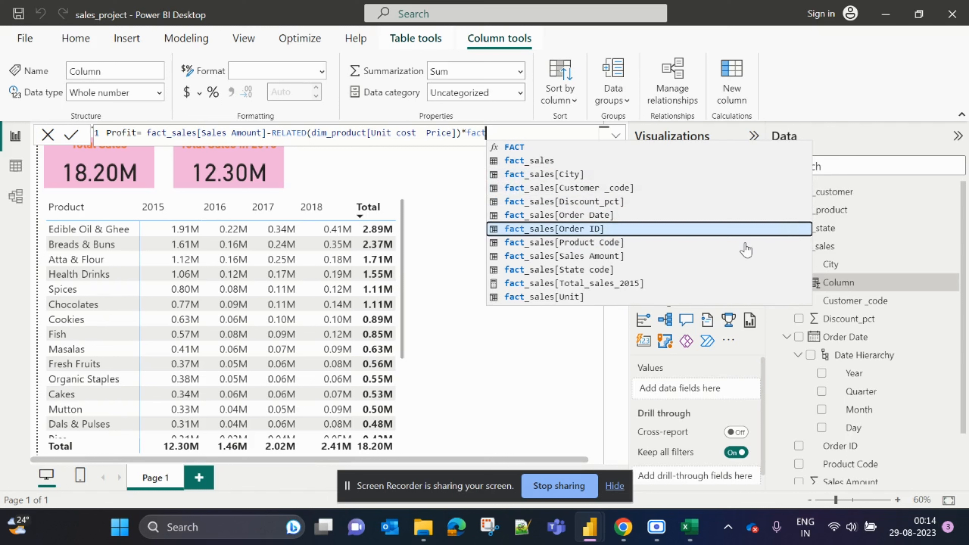
key("Down")
key("Down")
key("Down")
key("Down")
key("Down")
key("Tab")
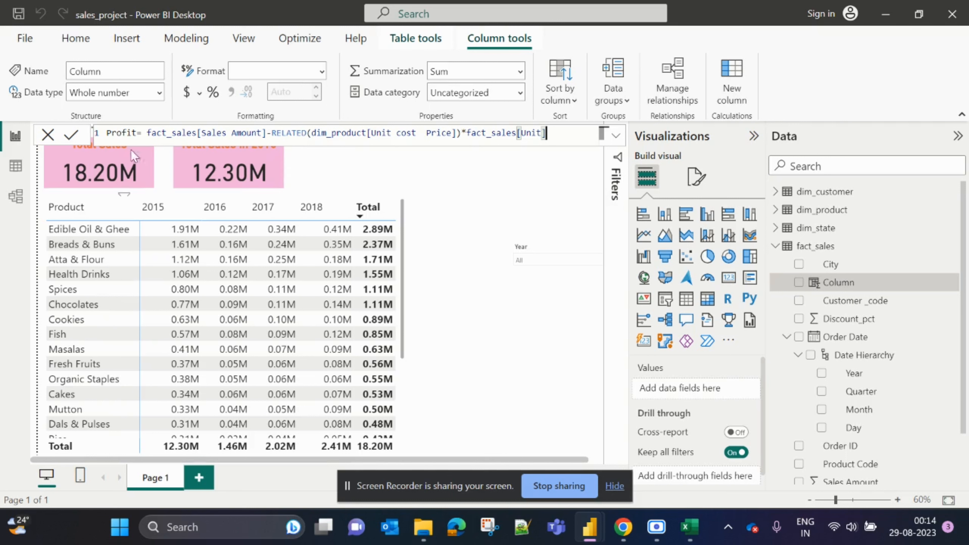
left_click(72, 134)
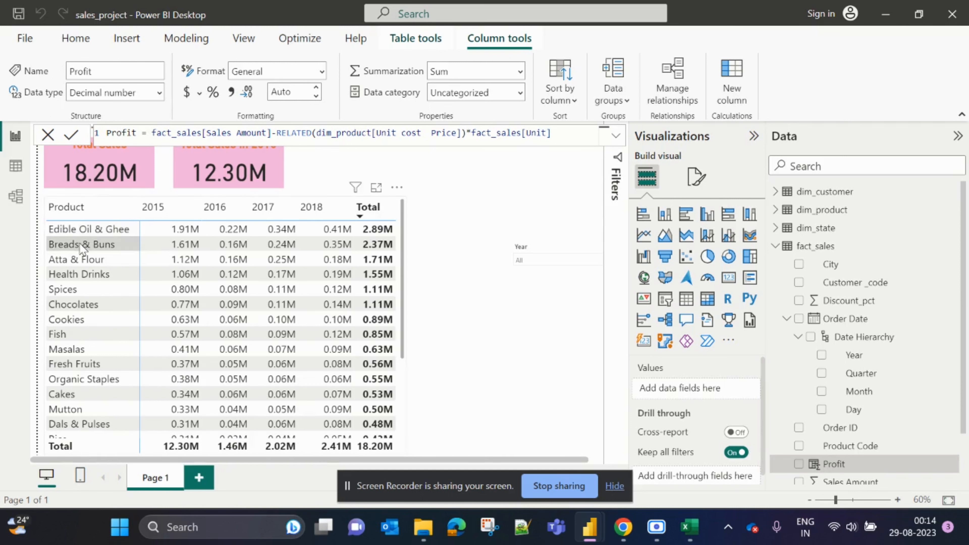
Step: Examine the Profit column of fact_sales in Table view, and display the dim_product table with its unit prices
left_click(16, 165)
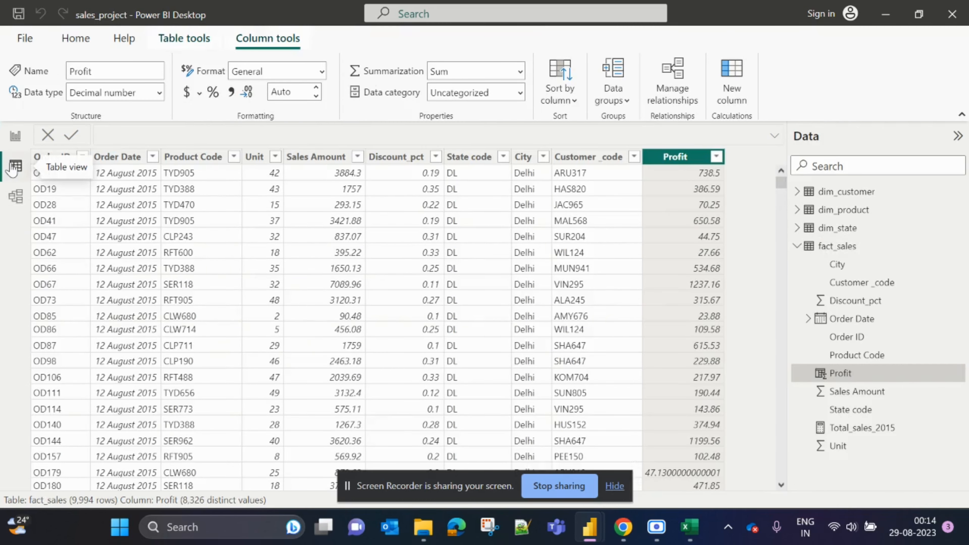
scroll(703, 377, "down", 3)
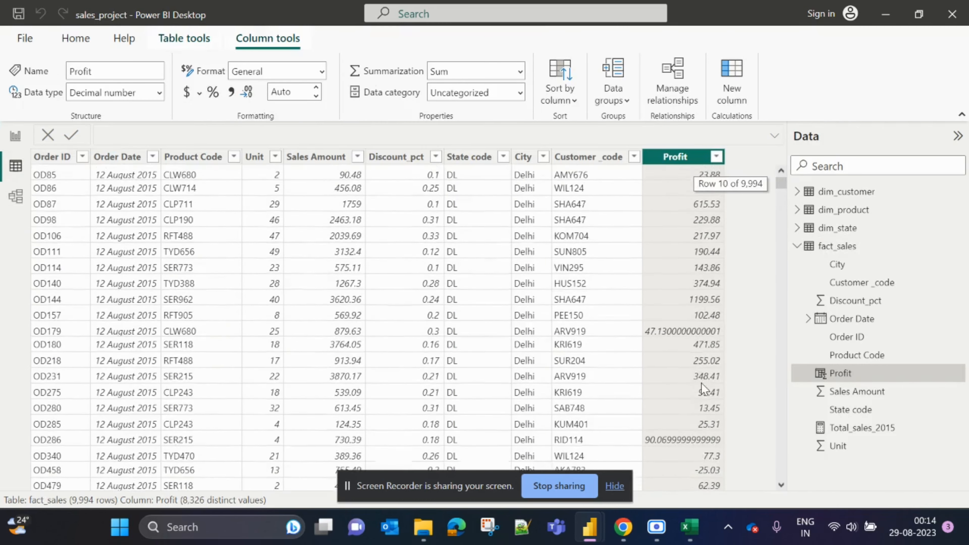
scroll(701, 384, "up", 3)
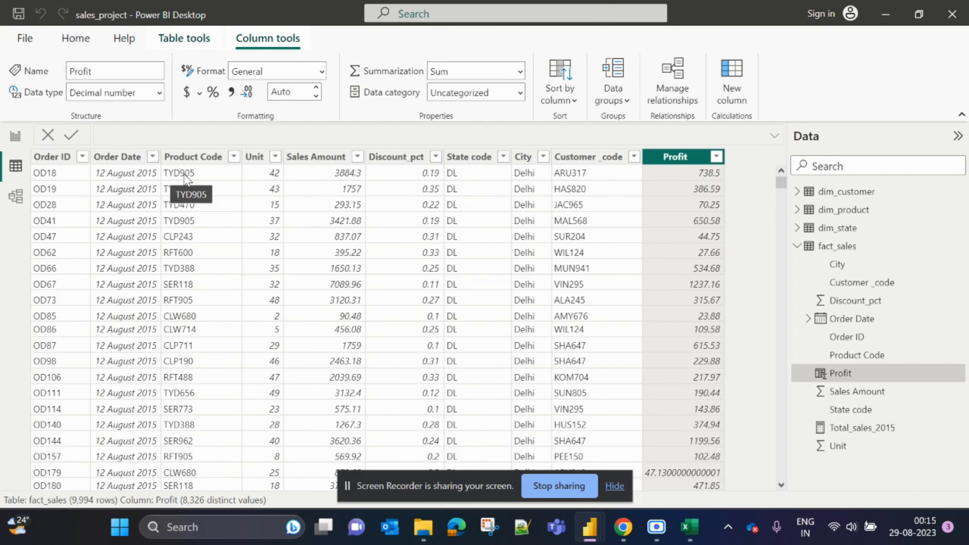
left_click(838, 211)
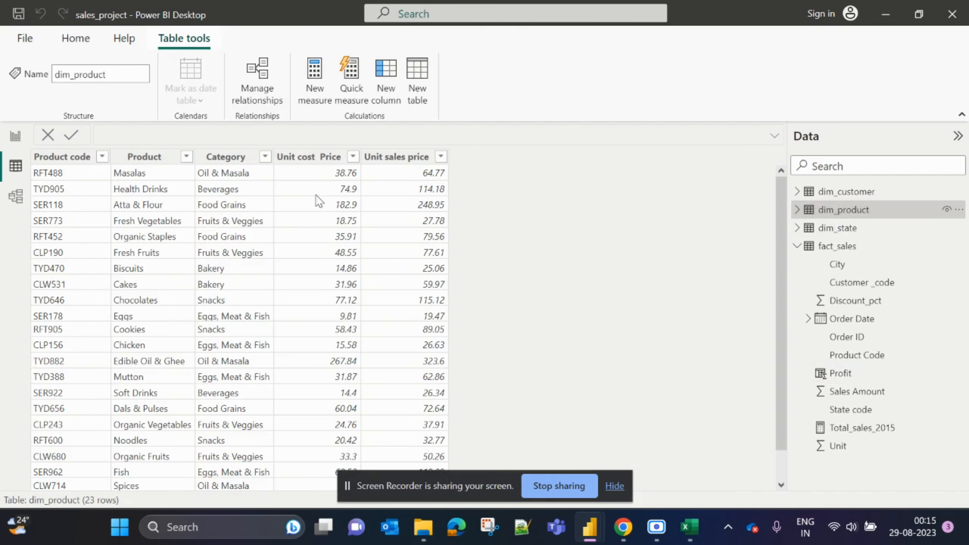
Step: Switch to the Windows Calculator and place its window beside the dim_product price columns
left_click(226, 526)
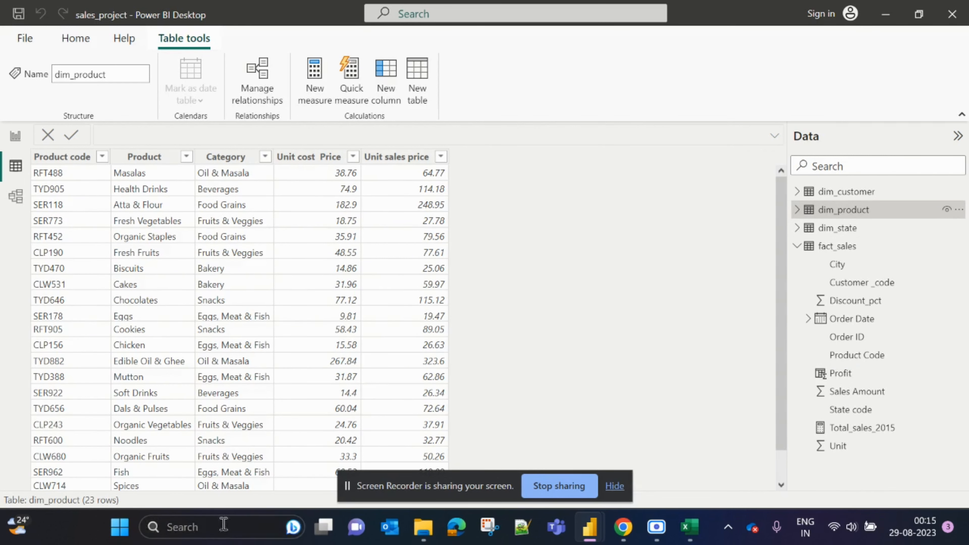
type("cal")
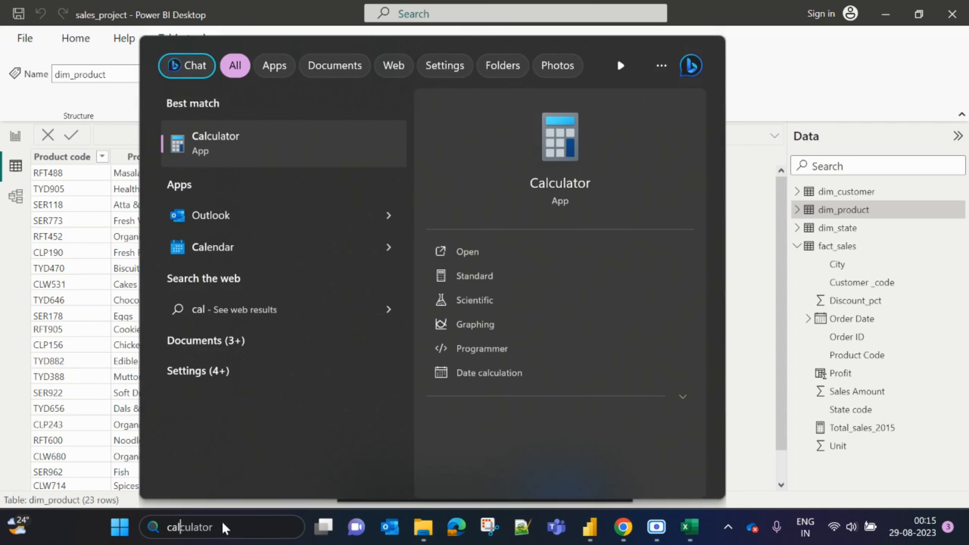
left_click(466, 253)
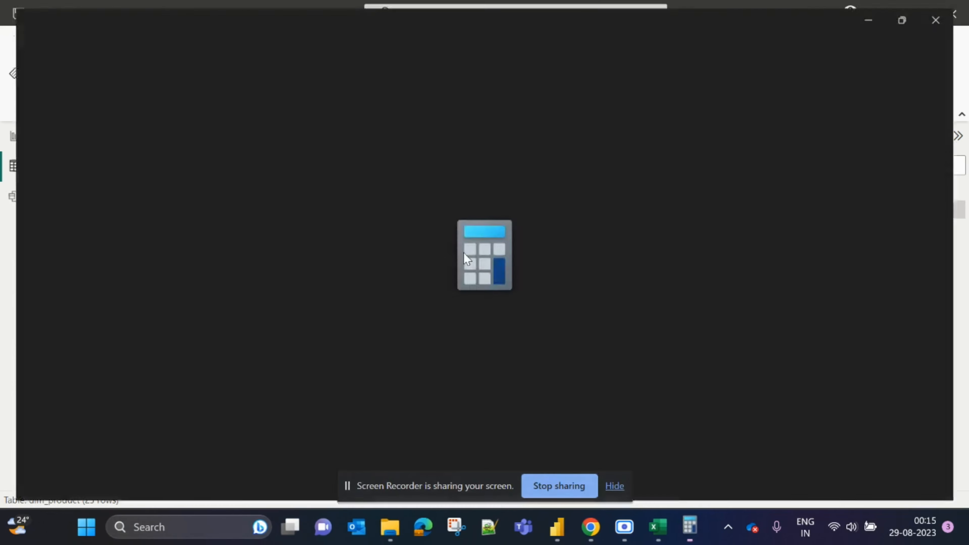
left_click(908, 12)
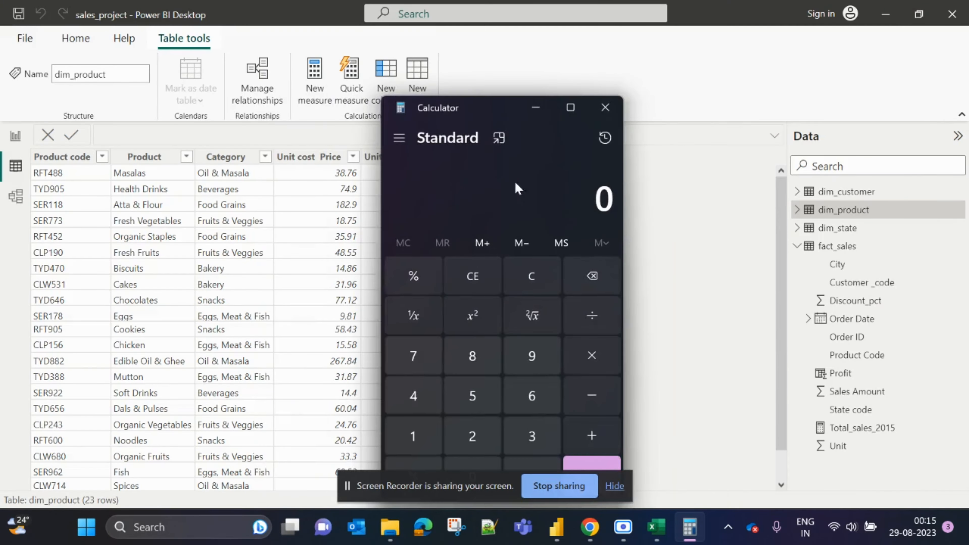
left_click_drag(488, 112, 630, 90)
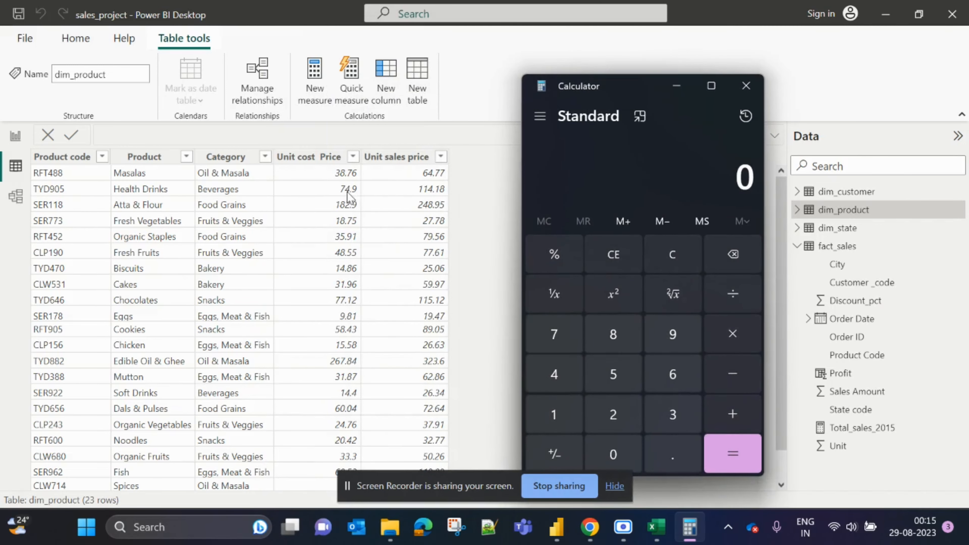
Step: Multiply product TYD905's unit cost of 74.9 by the 42 units of the first fact_sales row in the calculator
left_click(556, 336)
left_click(554, 374)
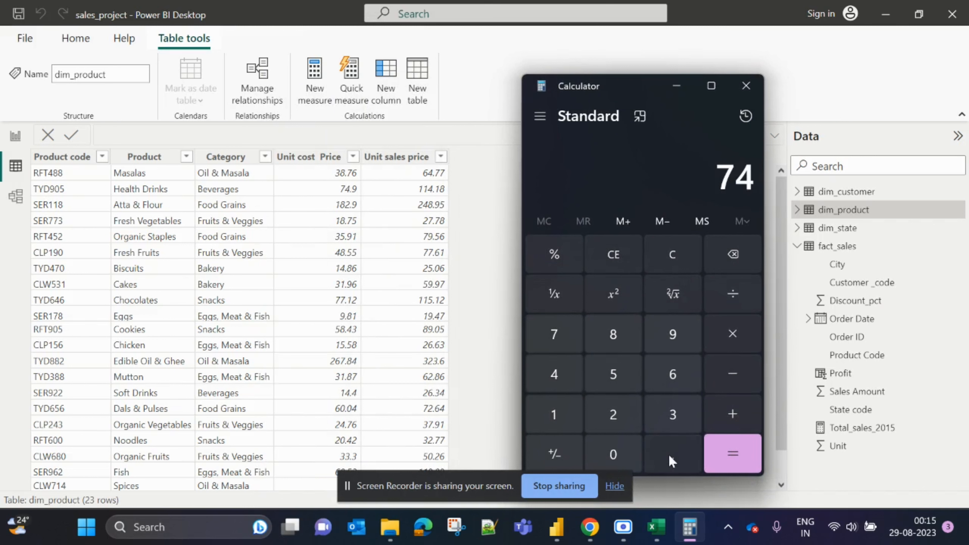
left_click(671, 456)
left_click(672, 335)
left_click(733, 334)
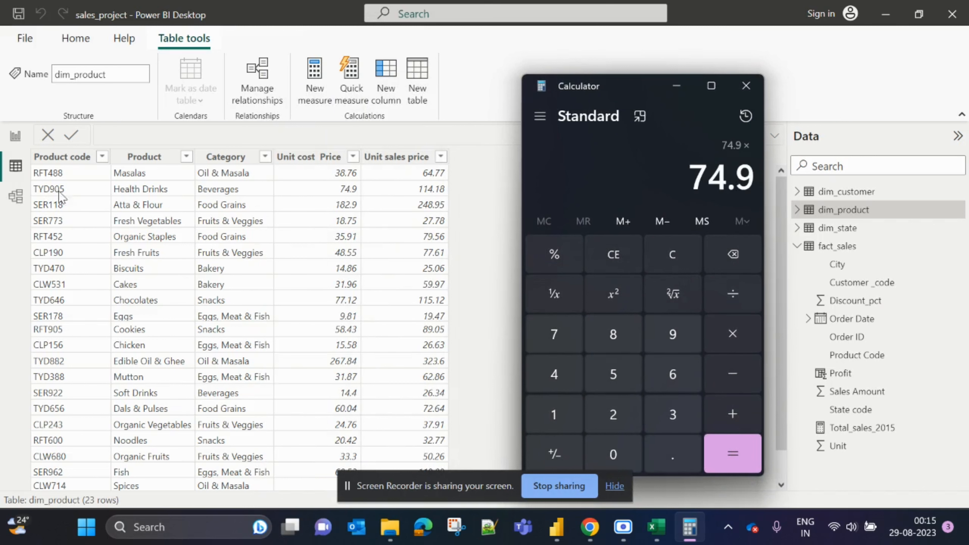
left_click(853, 250)
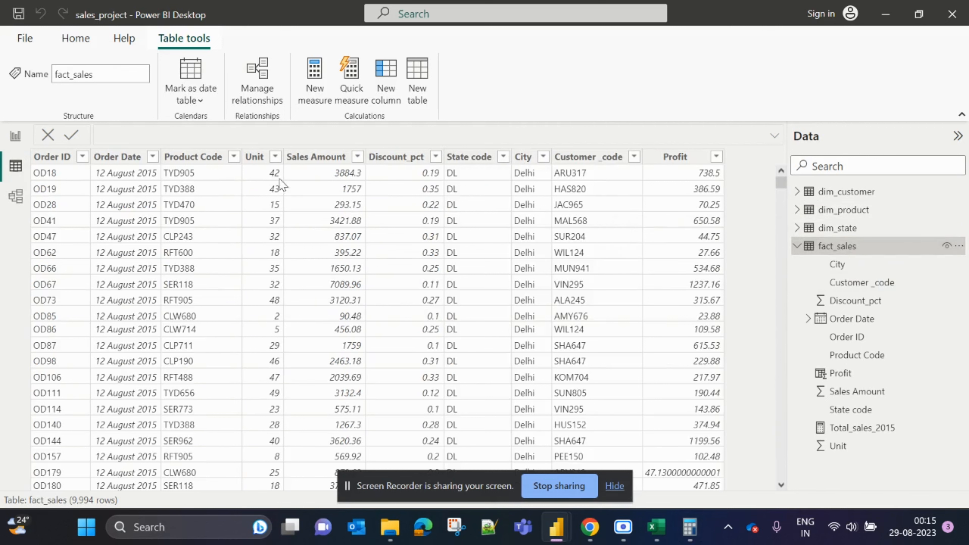
left_click(691, 528)
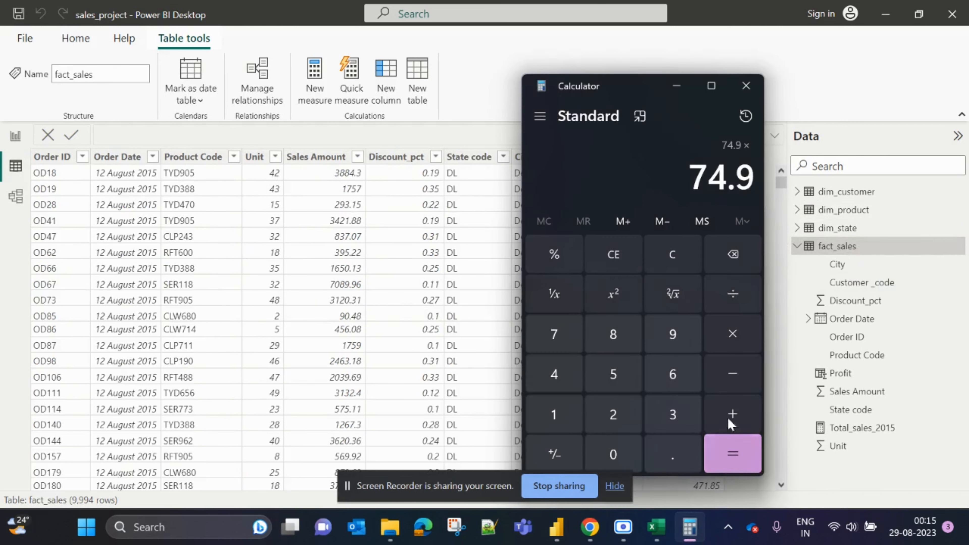
left_click(565, 386)
left_click(597, 419)
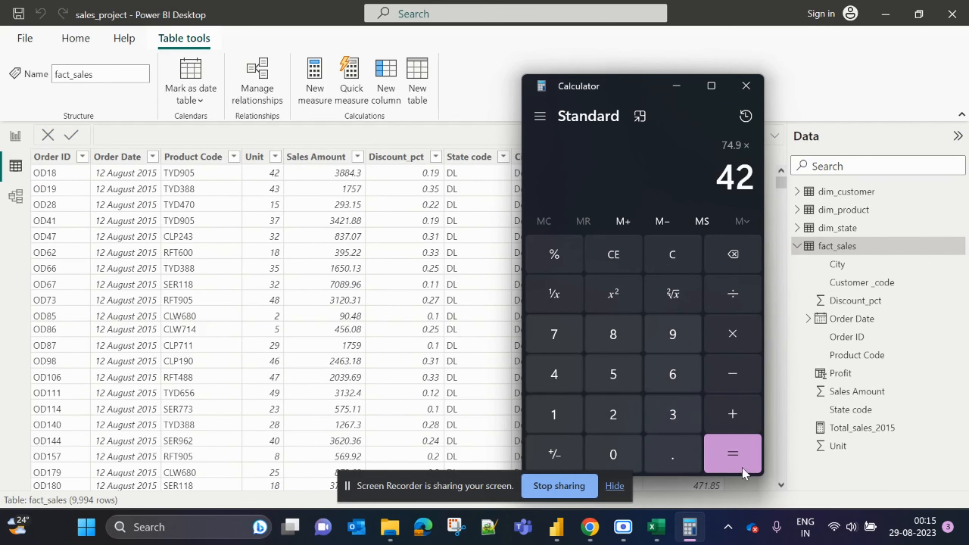
left_click(733, 454)
Step: Move the calculator clear of the columns and subtract the first row's Sales Amount, 3884.3, from the calculated cost
left_click_drag(640, 85, 344, 229)
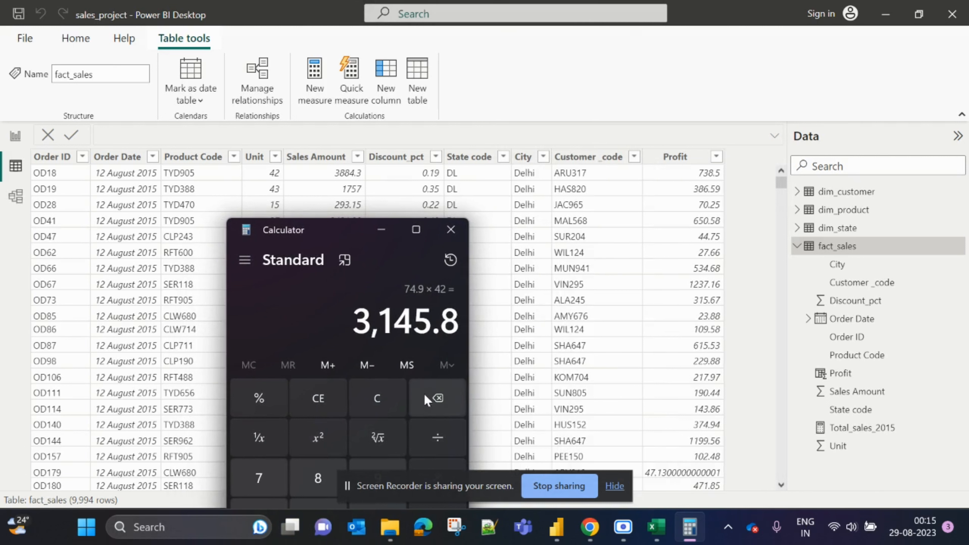
left_click_drag(310, 233, 580, 146)
left_click(713, 445)
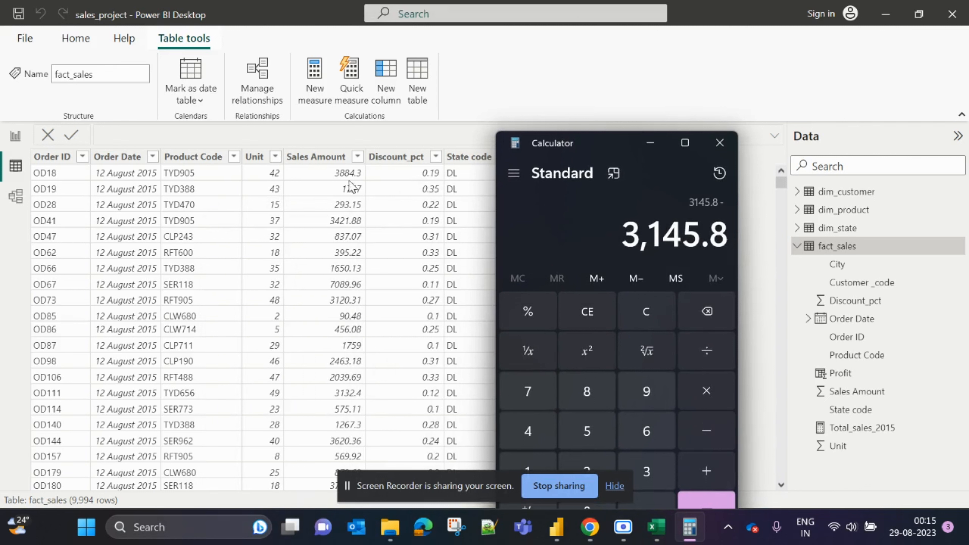
left_click(652, 471)
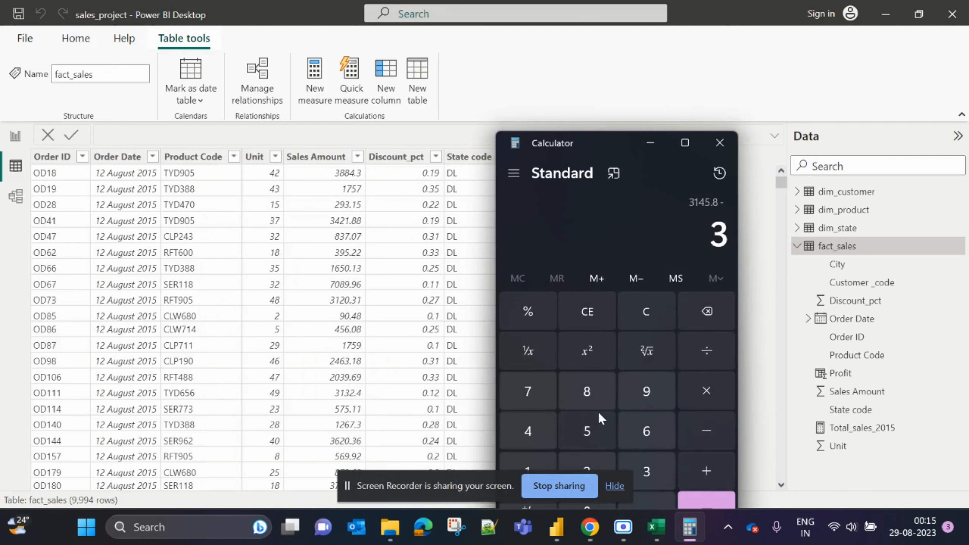
double_click(587, 392)
left_click(528, 430)
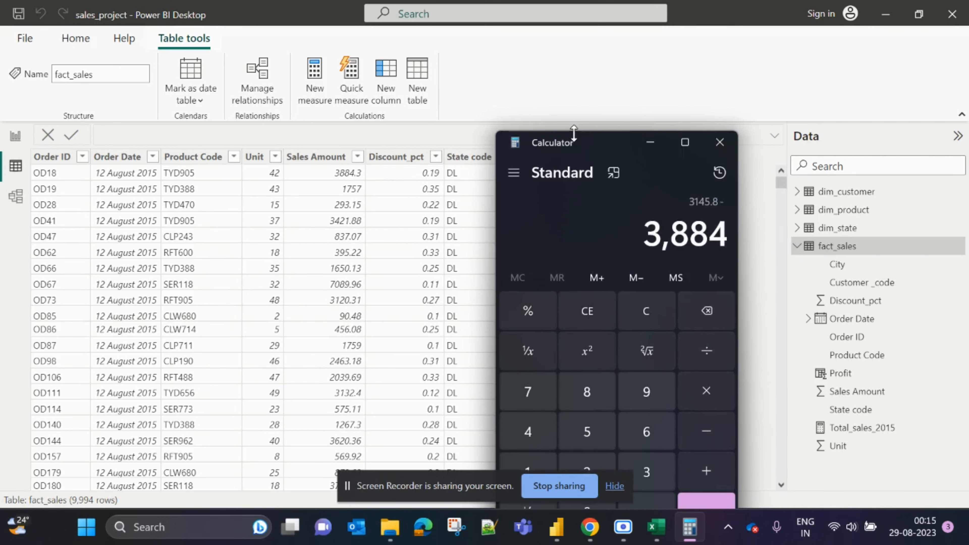
left_click_drag(572, 139, 512, 70)
left_click(585, 443)
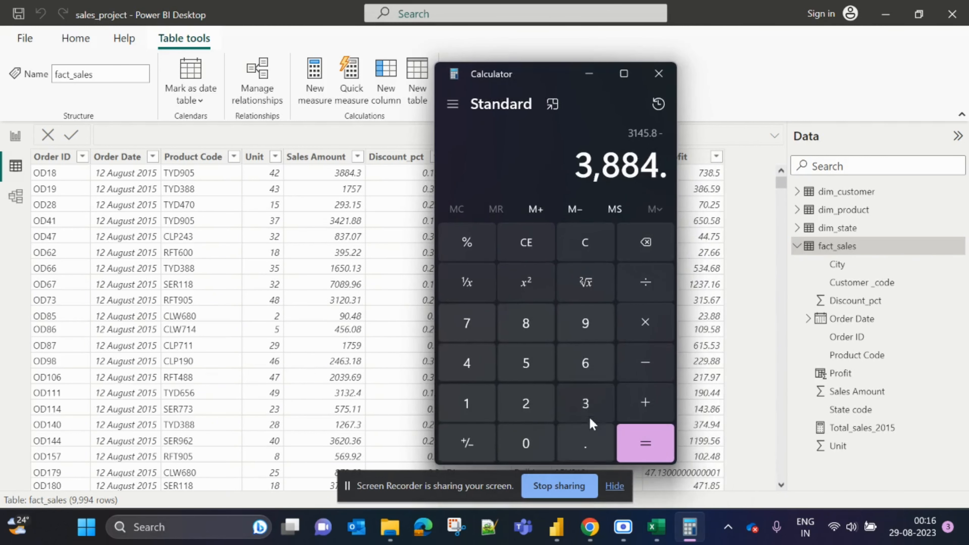
left_click(585, 403)
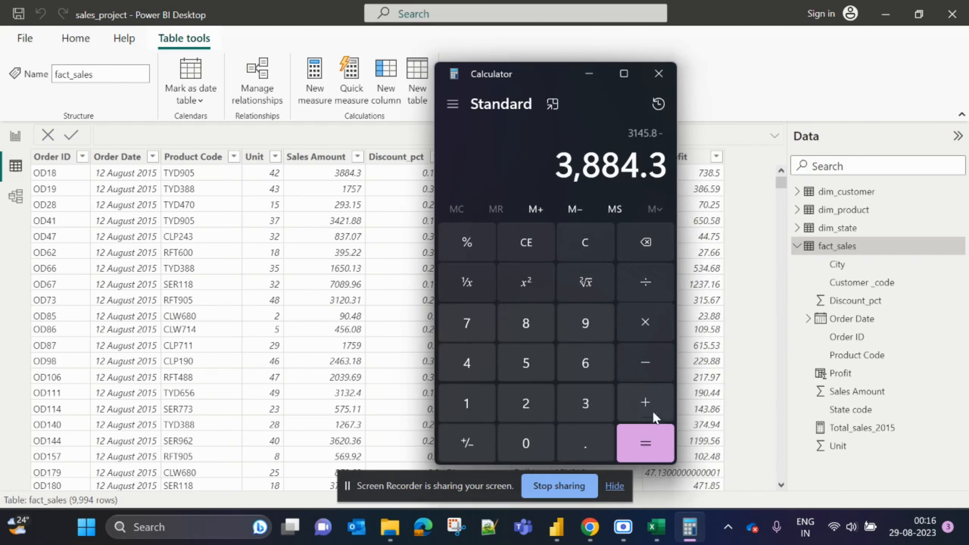
left_click(645, 442)
Step: Compare the calculator's difference with the Profit value of the first fact_sales row, and close the calculator
left_click_drag(544, 78, 343, 87)
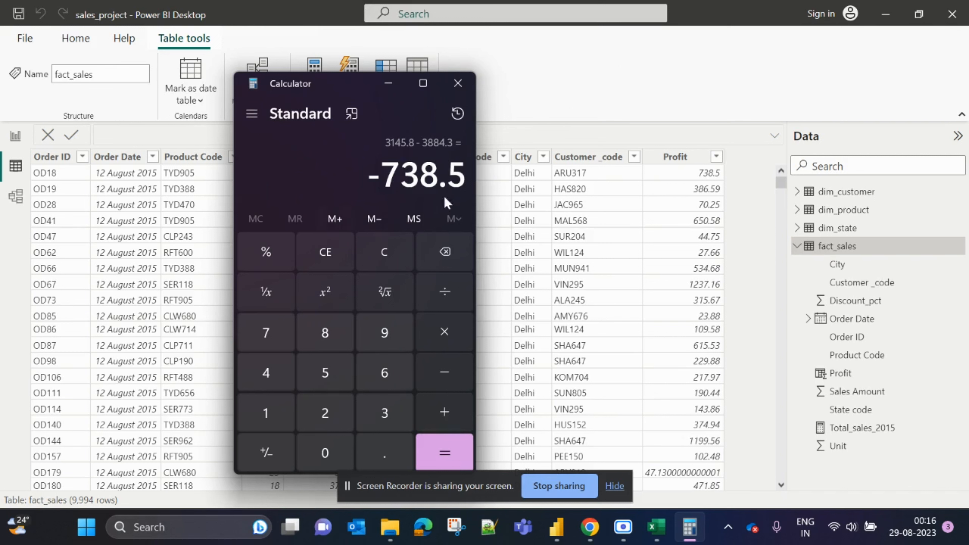
left_click_drag(378, 176, 358, 175)
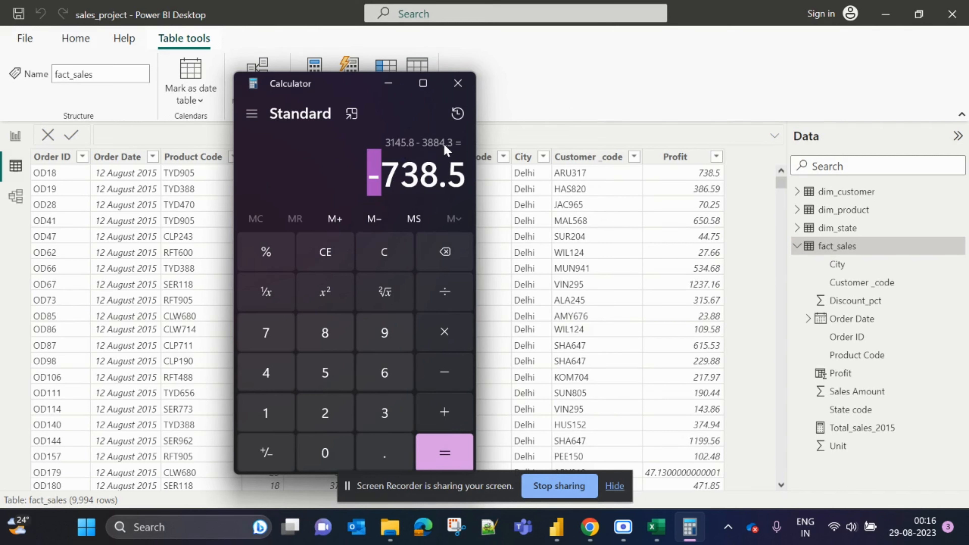
left_click(380, 175)
left_click_drag(379, 175, 469, 174)
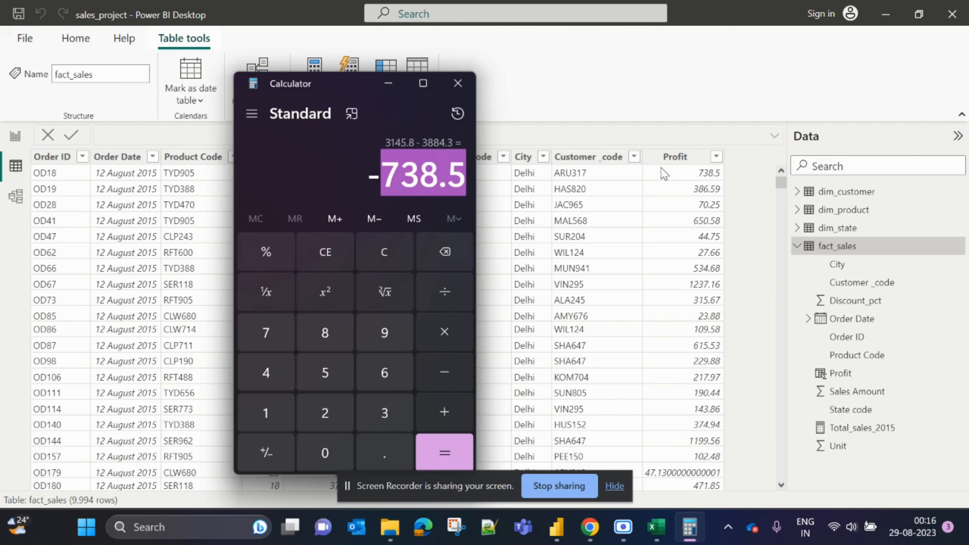
left_click(458, 84)
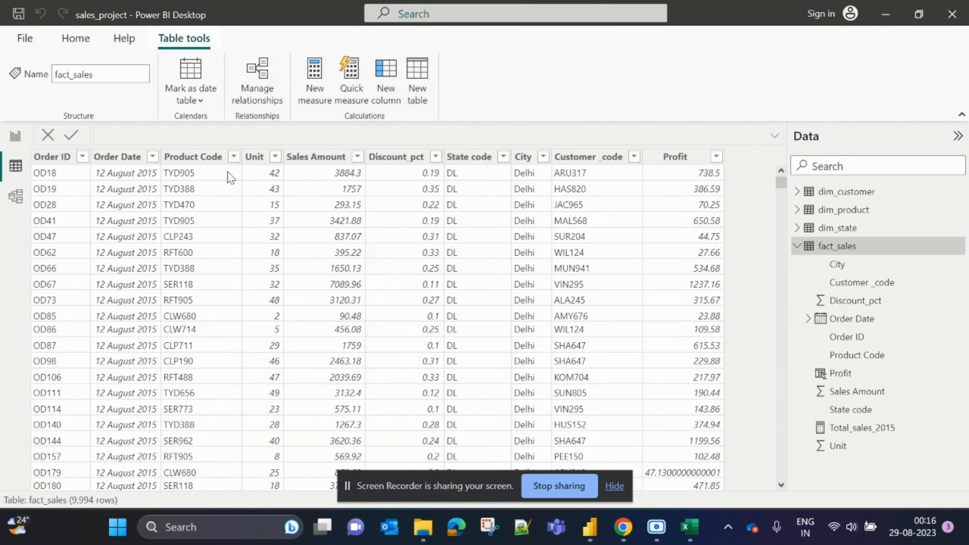
Step: Return to Report view and show the Profit column's formula in the expanded formula editor
left_click(15, 135)
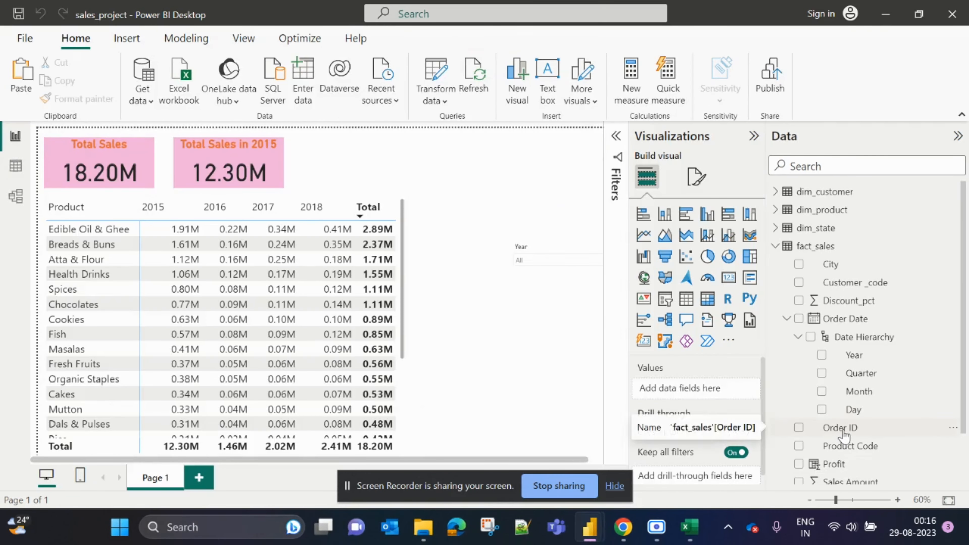
scroll(844, 434, "down", 2)
left_click(833, 419)
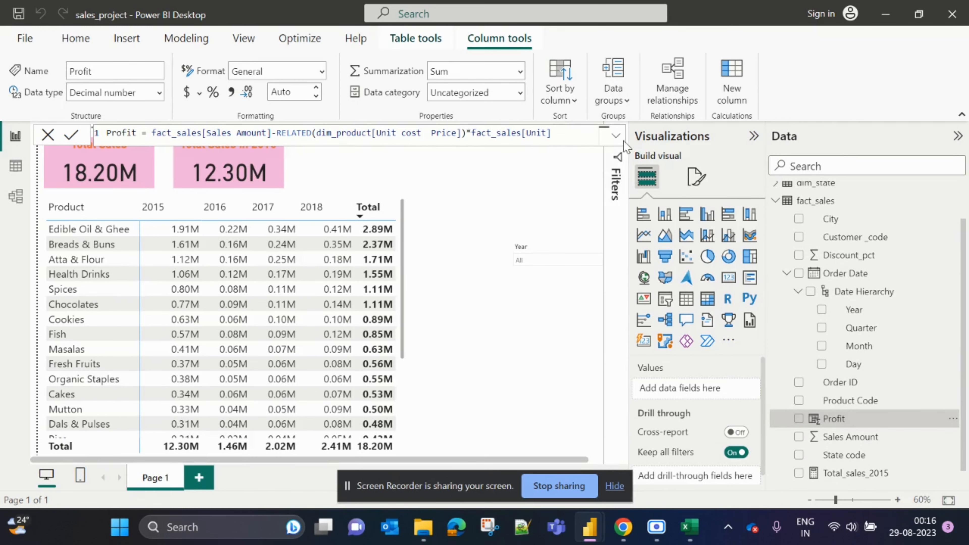
left_click(616, 136)
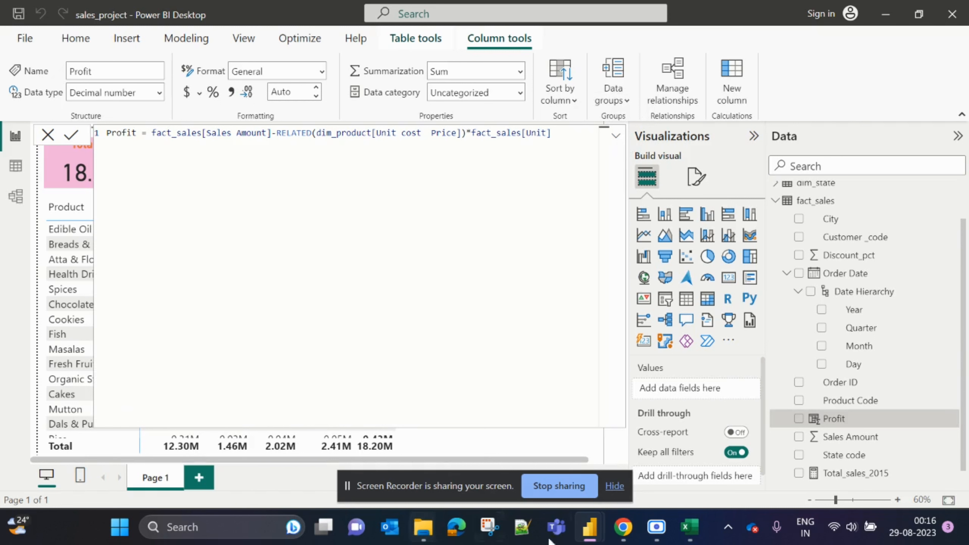
Step: Switch to Notepad++, write "profit= sales price- cost price" in the empty document new 21, and highlight the expression
left_click(520, 529)
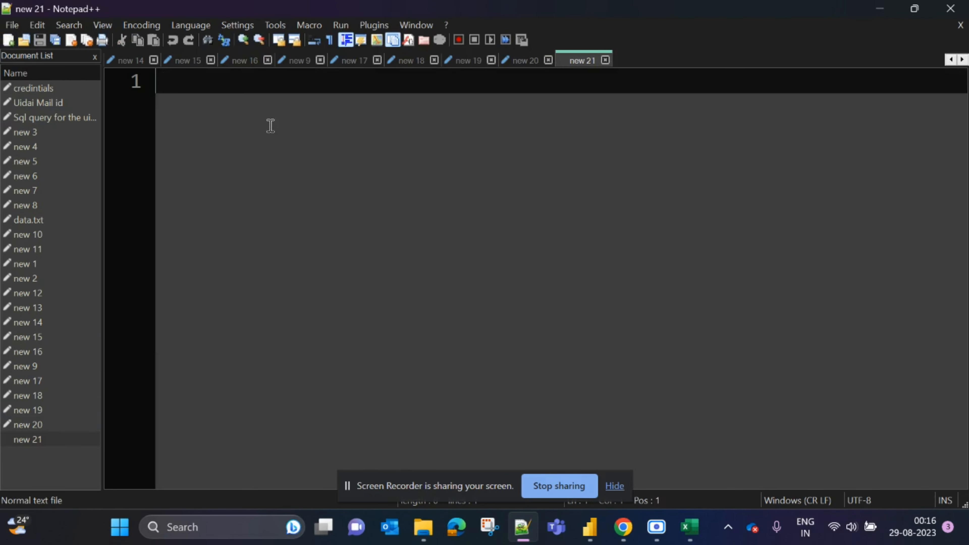
type("pr")
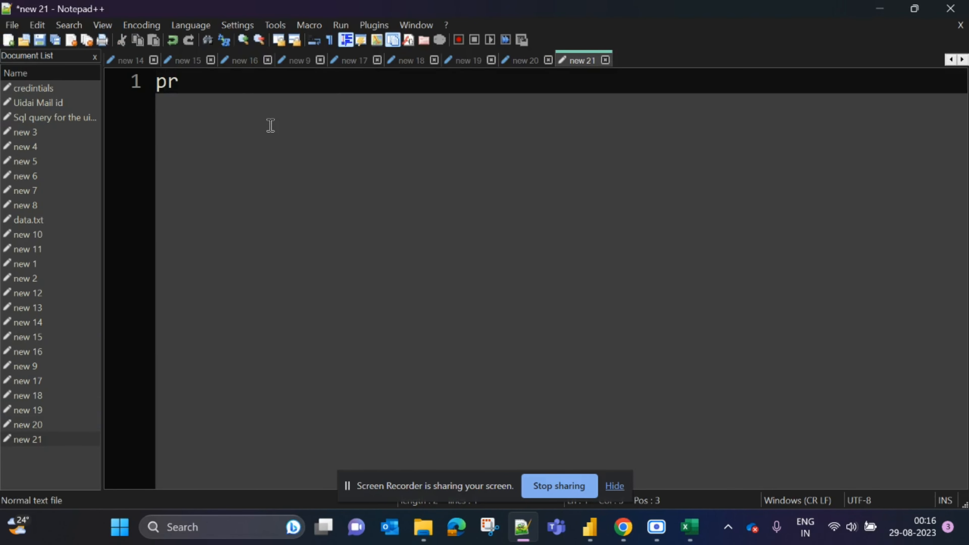
type("ofit= sales")
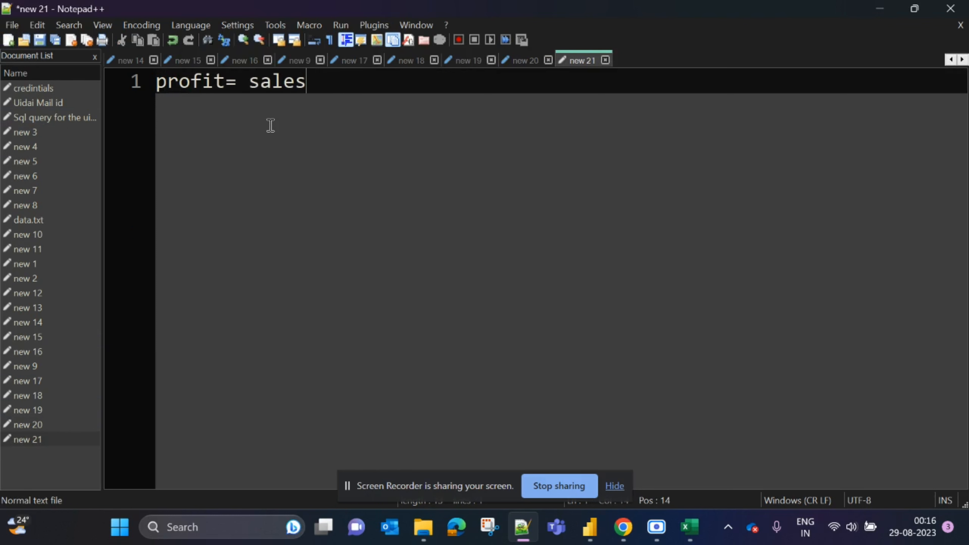
type(" price")
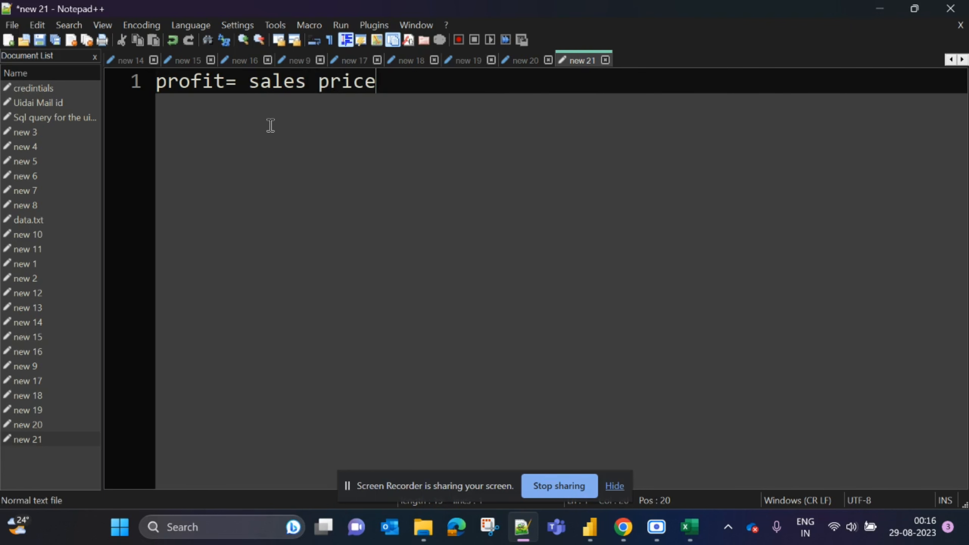
type("- cost price")
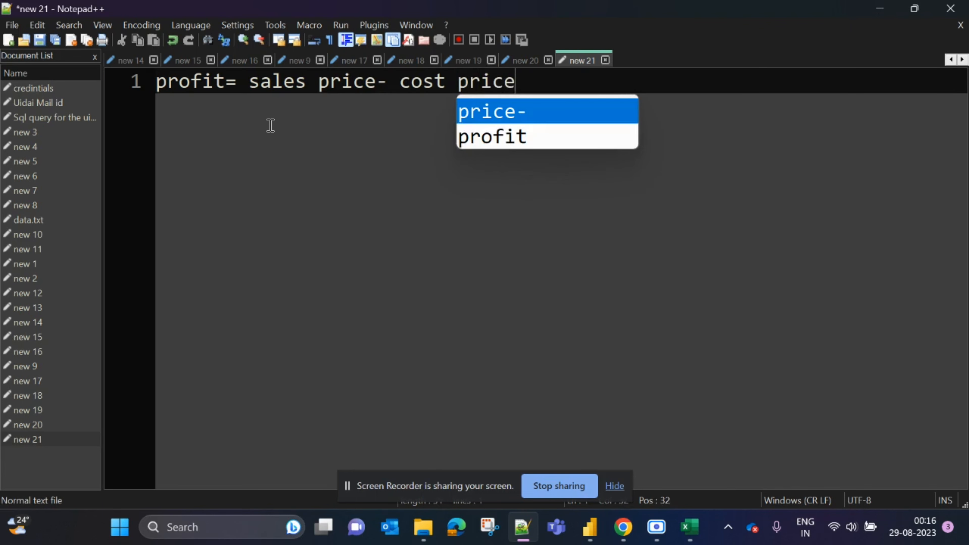
left_click_drag(238, 81, 518, 79)
Step: Switch back to Power BI Desktop and examine the Sales Amount, RELATED unit cost and Unit parts of the Profit formula
key("alt+Tab")
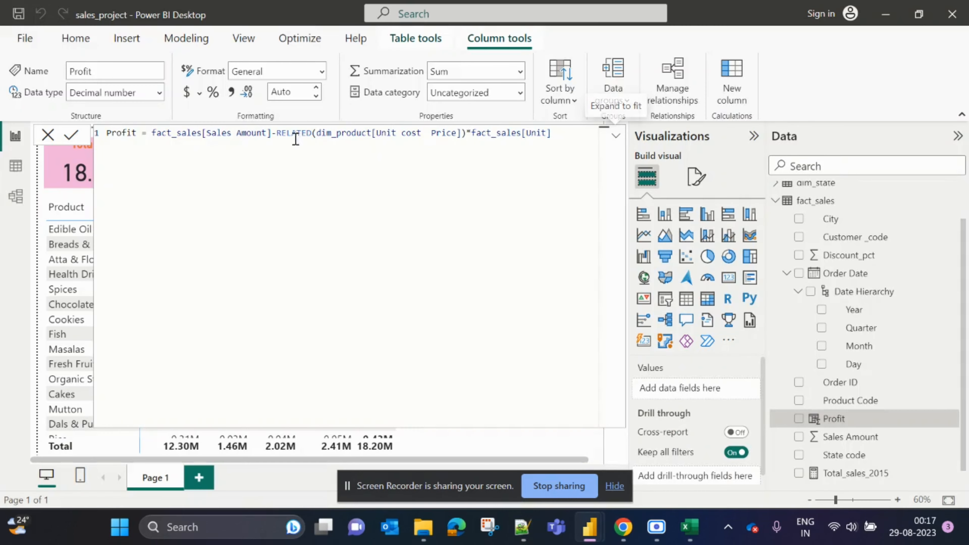
left_click_drag(204, 135, 277, 135)
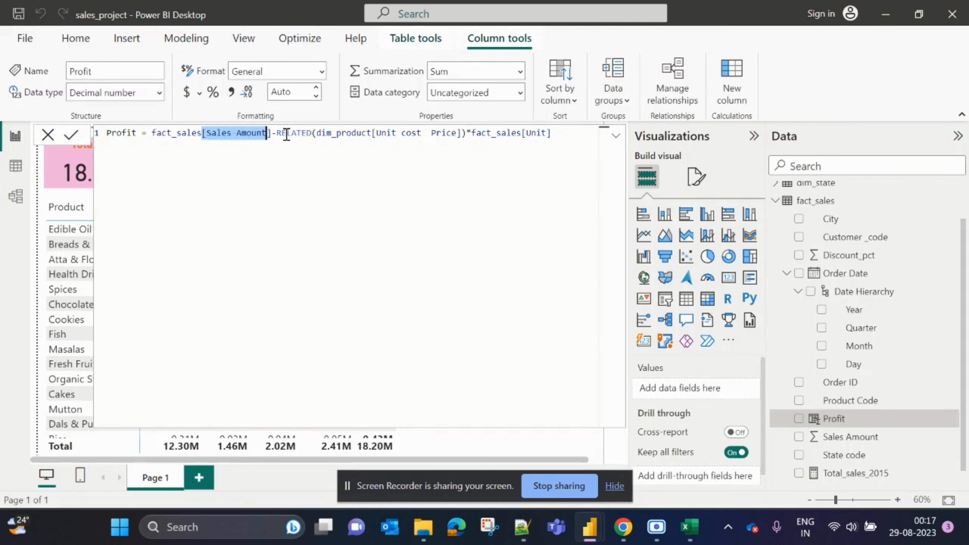
left_click(279, 133)
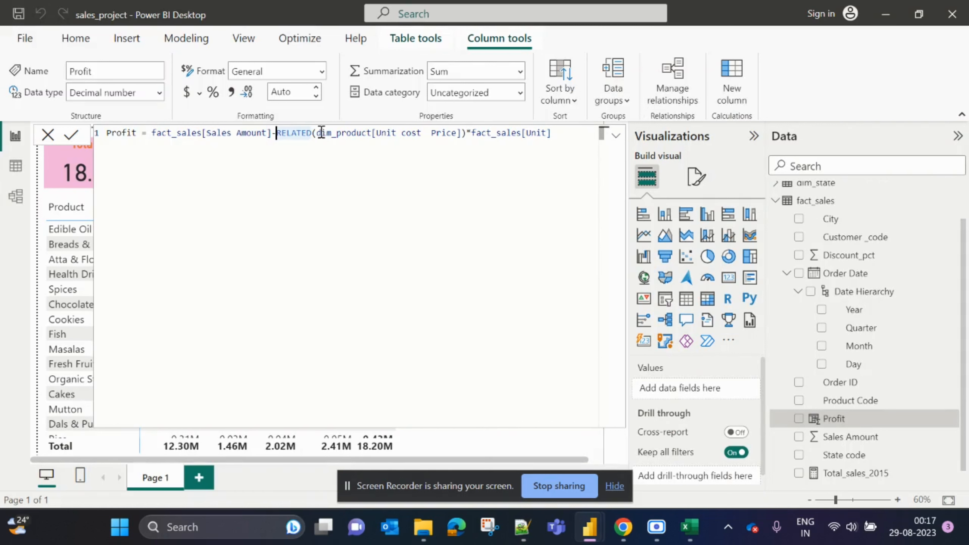
left_click_drag(317, 133, 466, 138)
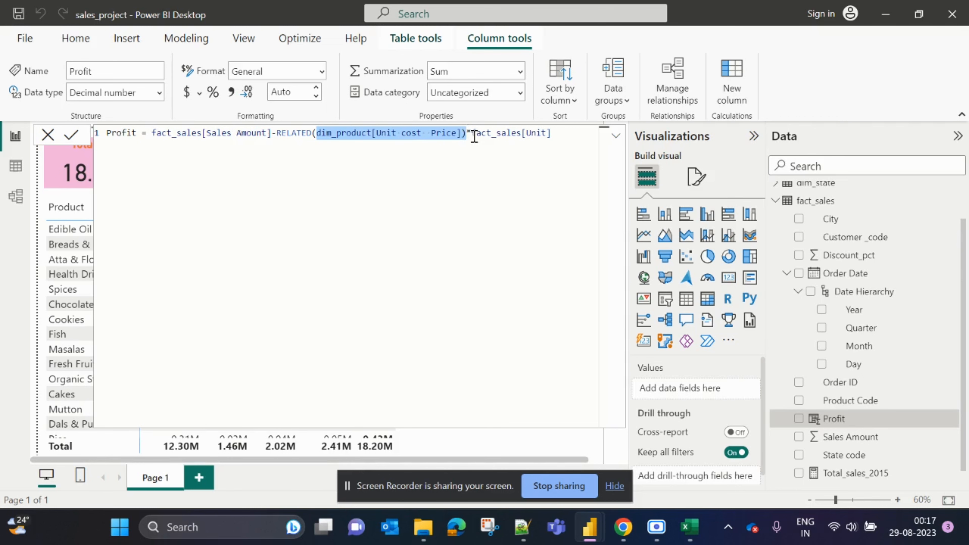
left_click_drag(474, 137, 548, 135)
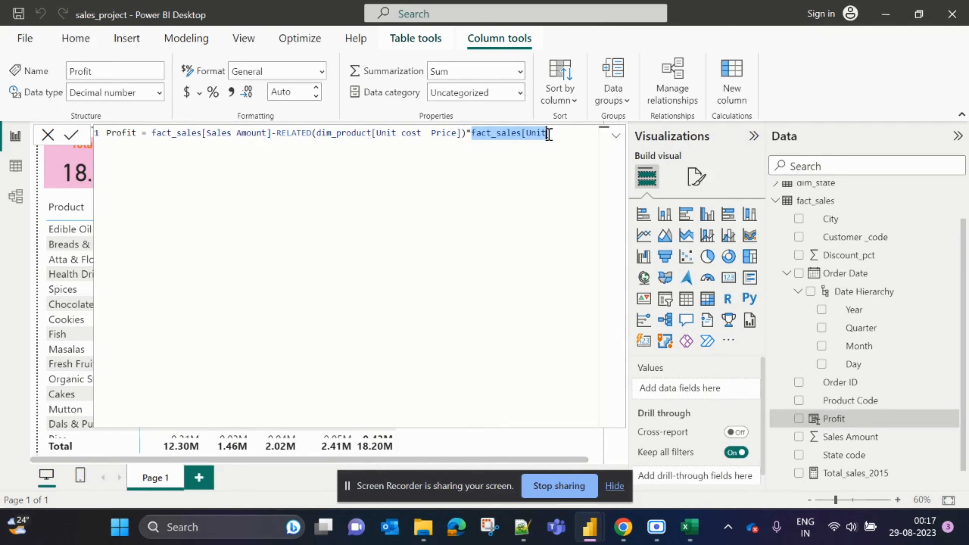
Step: Examine the fact_sales units and the Health Drinks unit cost in dim_product, and display the fact_sales table again
left_click(5, 169)
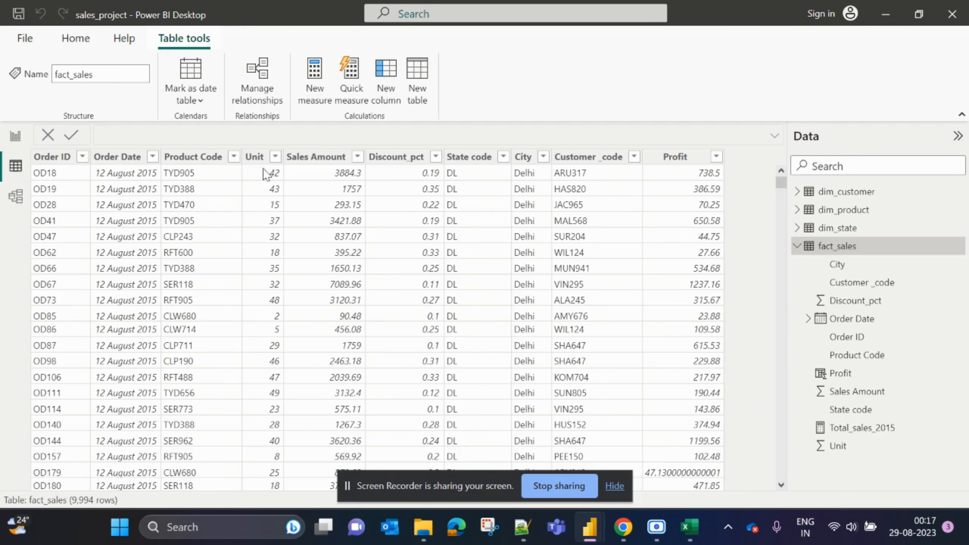
left_click(845, 211)
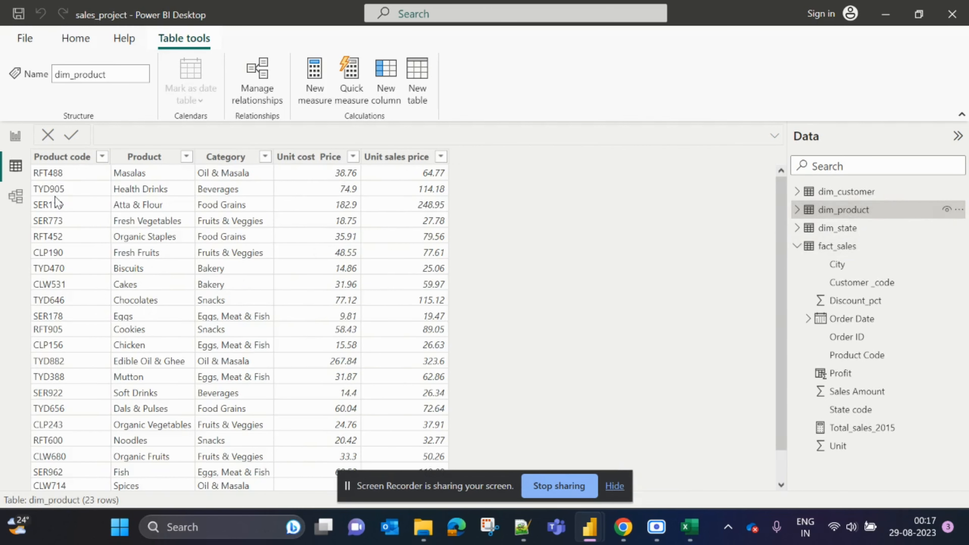
left_click(343, 193)
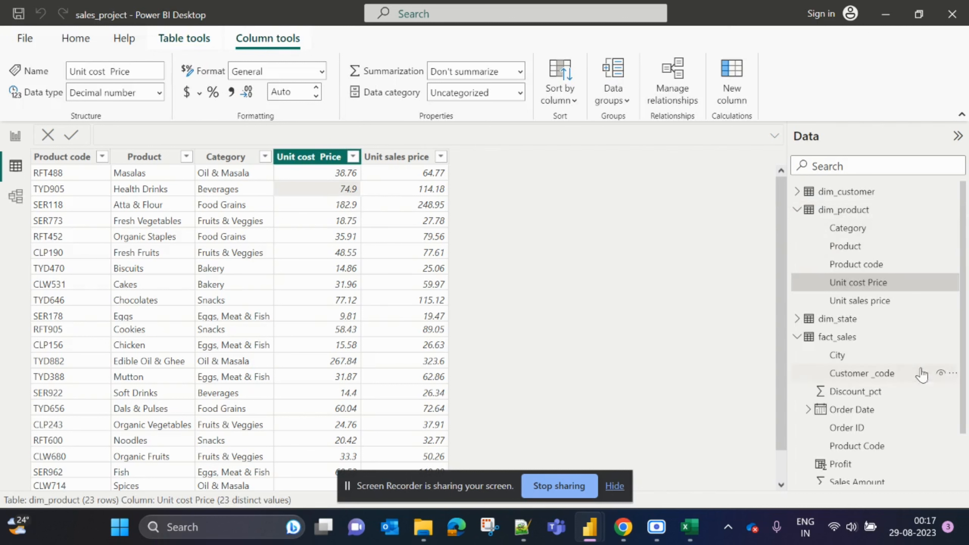
left_click(818, 336)
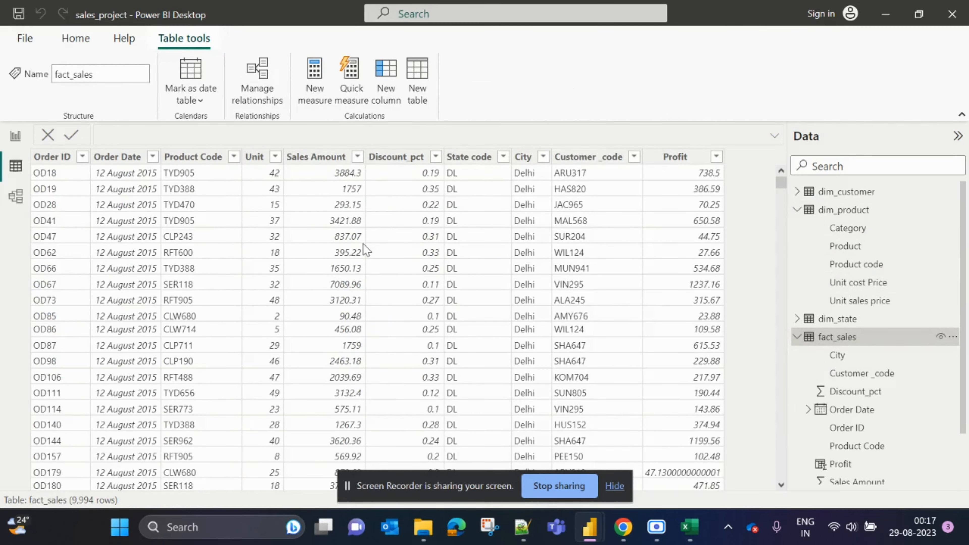
key("alt+Tab")
key("alt+Tab")
Step: Reopen the Profit formula in Report view and highlight its unit cost and Unit multiplication
left_click(15, 136)
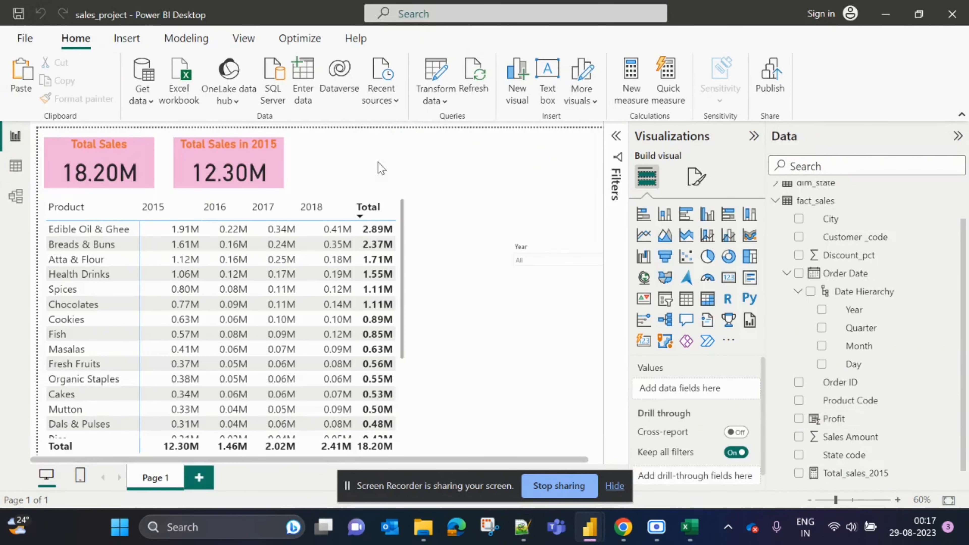
left_click(820, 419)
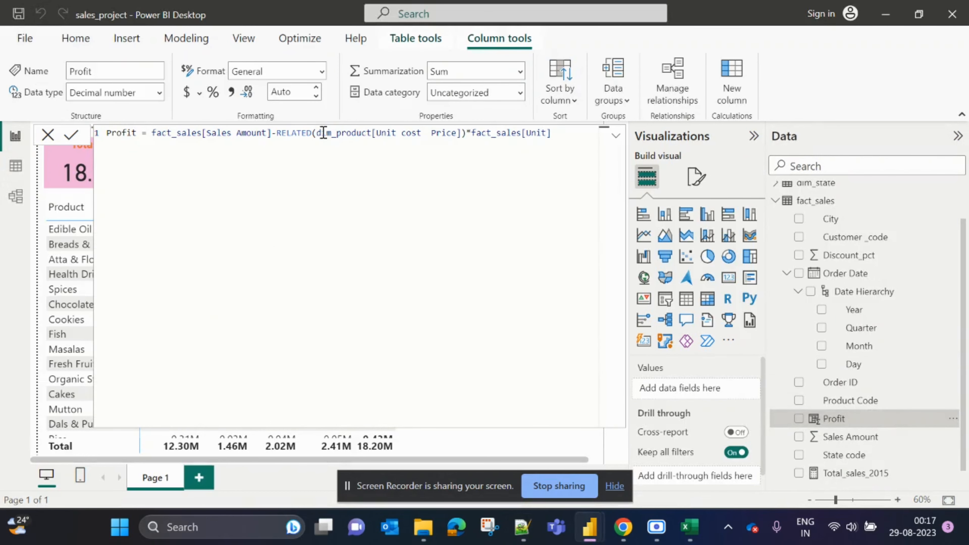
left_click_drag(382, 134, 553, 134)
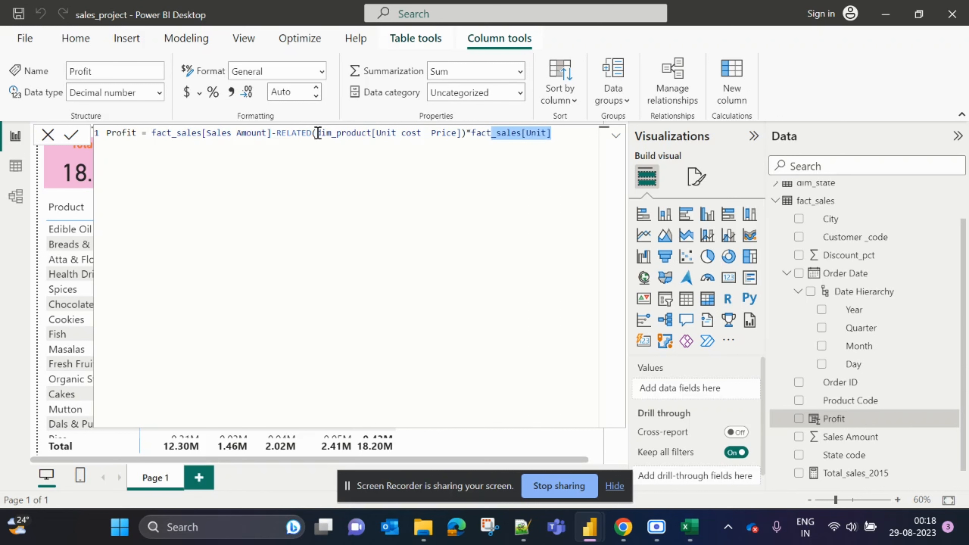
Step: Highlight the RELATED function and the Unit cost Price reference in the Profit formula
left_click_drag(311, 134, 287, 133)
left_click(318, 193)
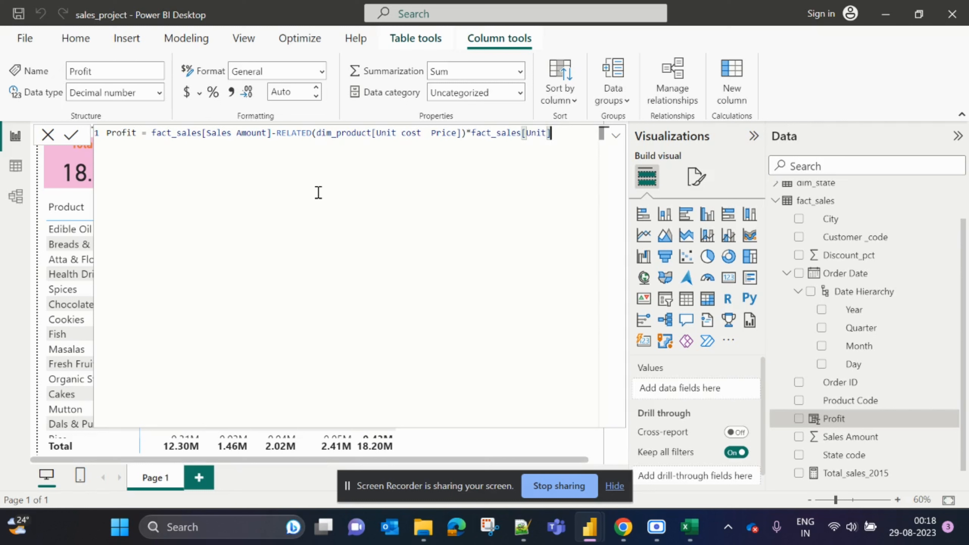
left_click_drag(376, 133, 461, 133)
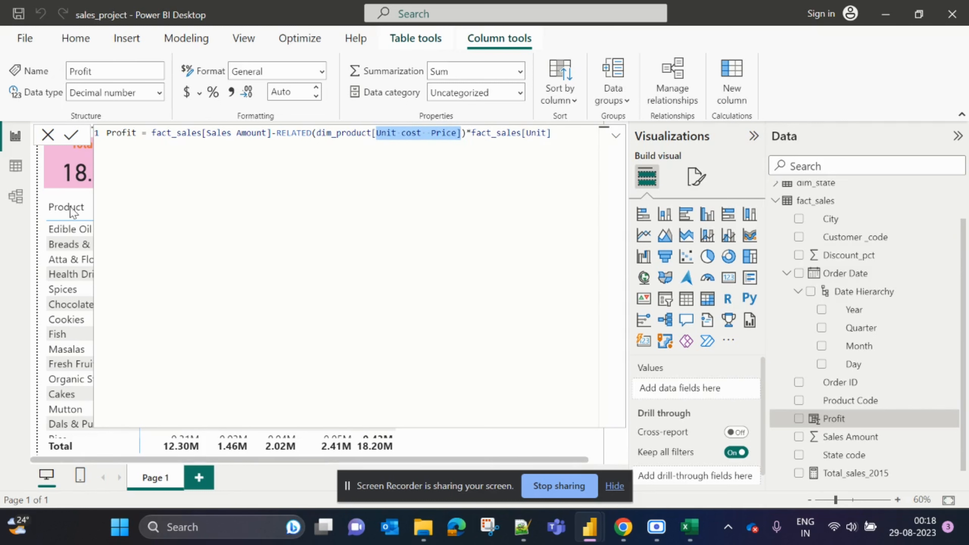
left_click_drag(276, 132, 312, 133)
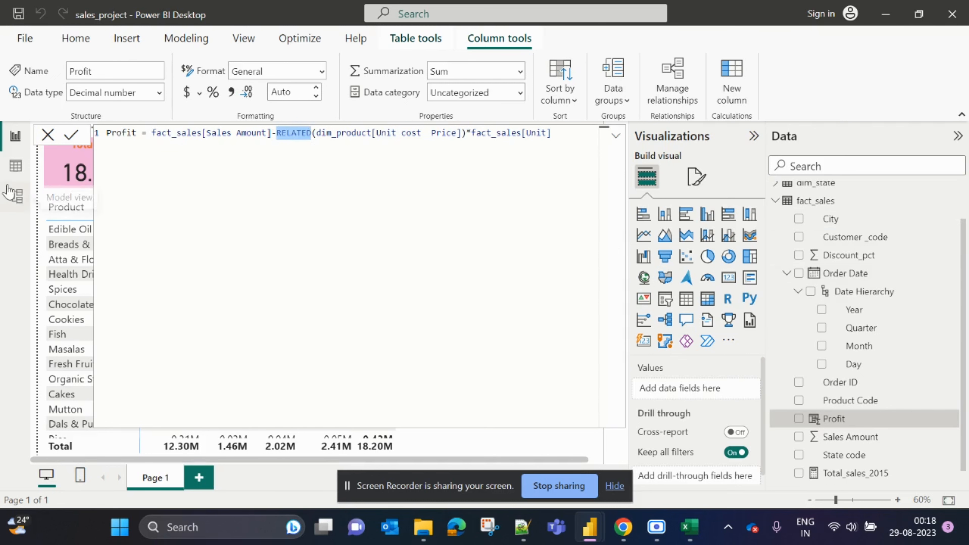
Step: Examine the fact_sales to dim_product relationship in Model view alongside the formula's RELATED function and its dim_product unit cost argument
left_click(15, 196)
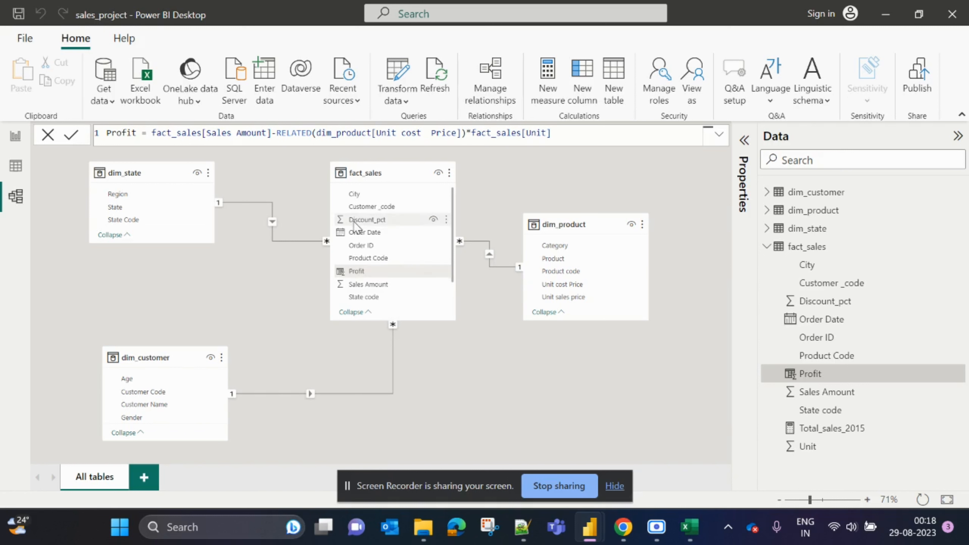
scroll(353, 225, "down", 2)
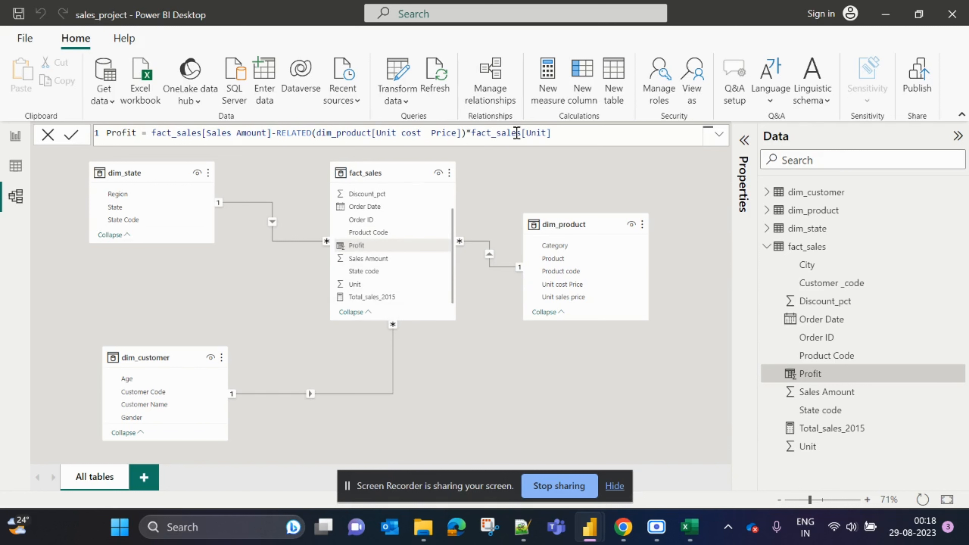
scroll(340, 218, "up", 2)
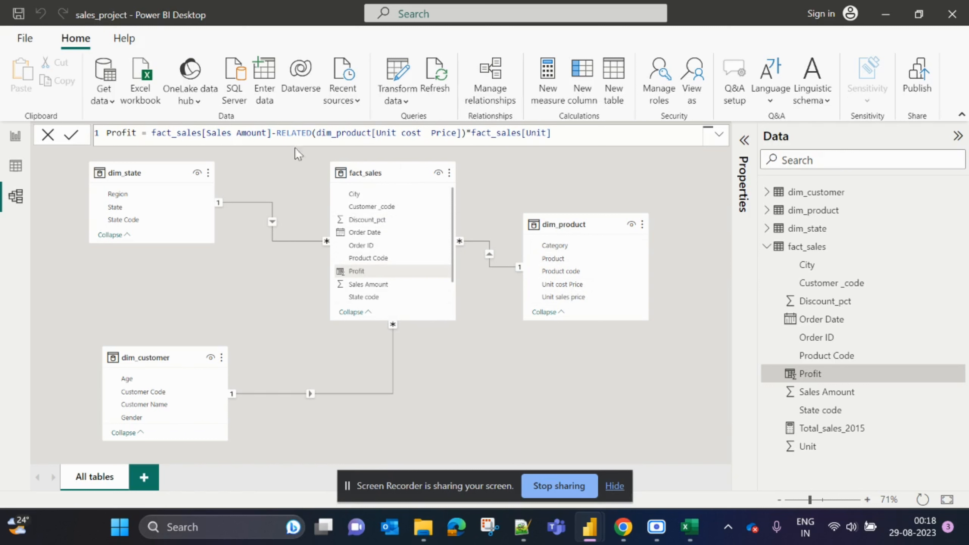
left_click_drag(276, 133, 309, 133)
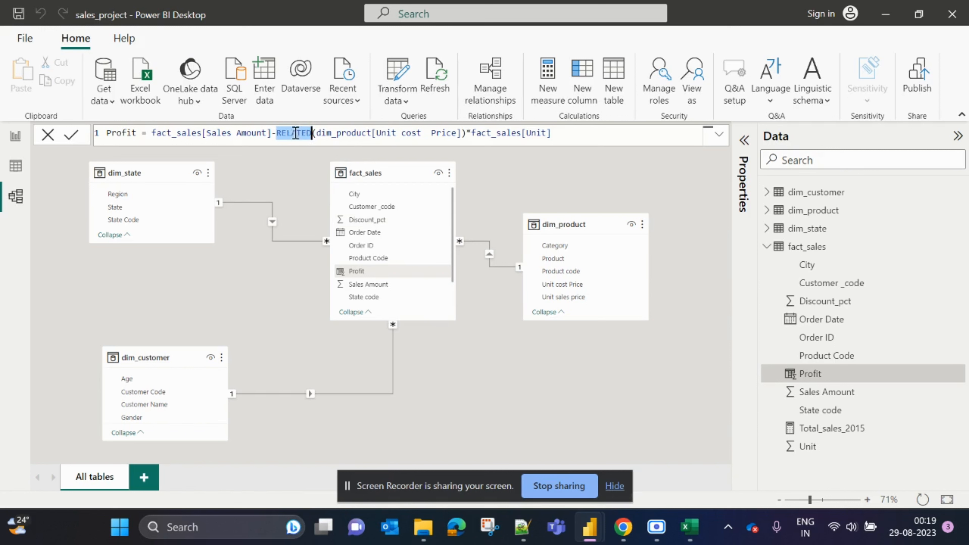
left_click(301, 133)
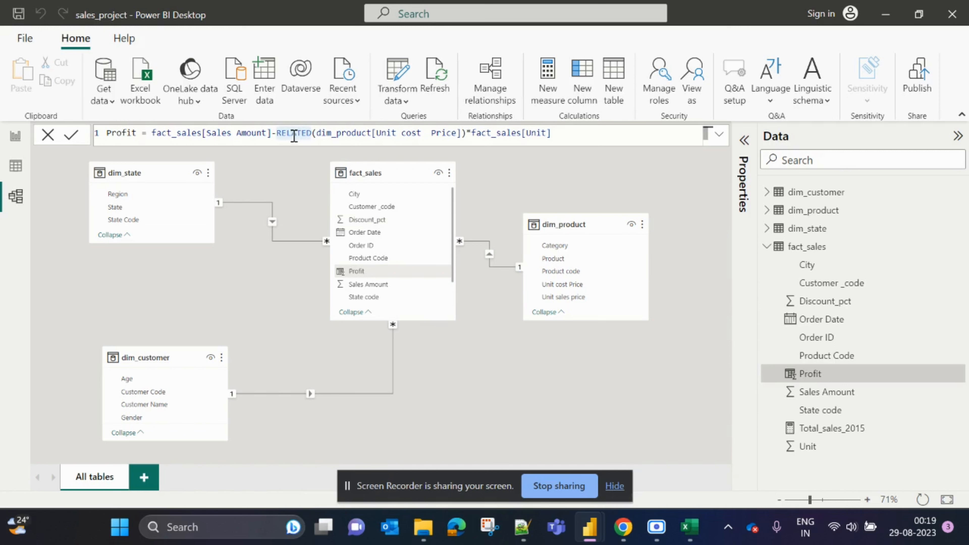
left_click_drag(316, 133, 463, 133)
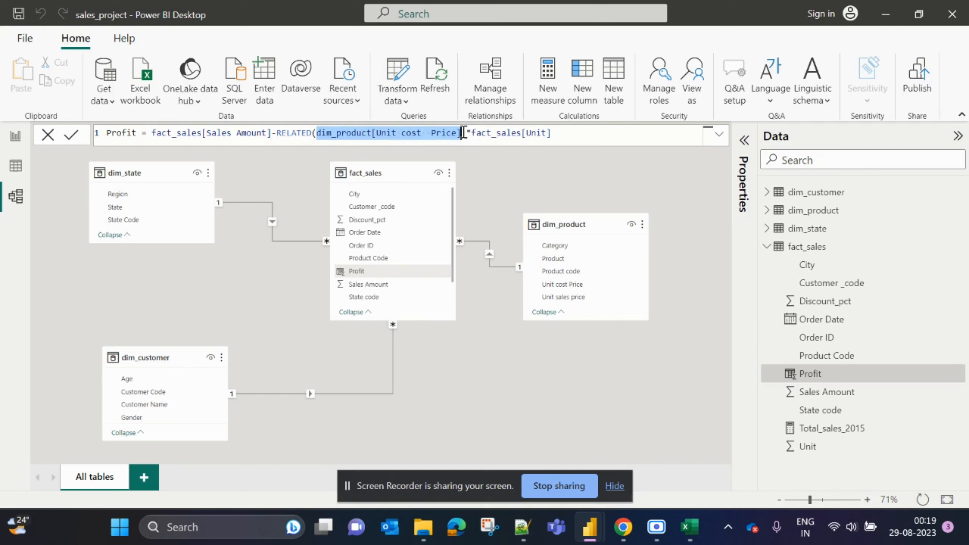
left_click(462, 133)
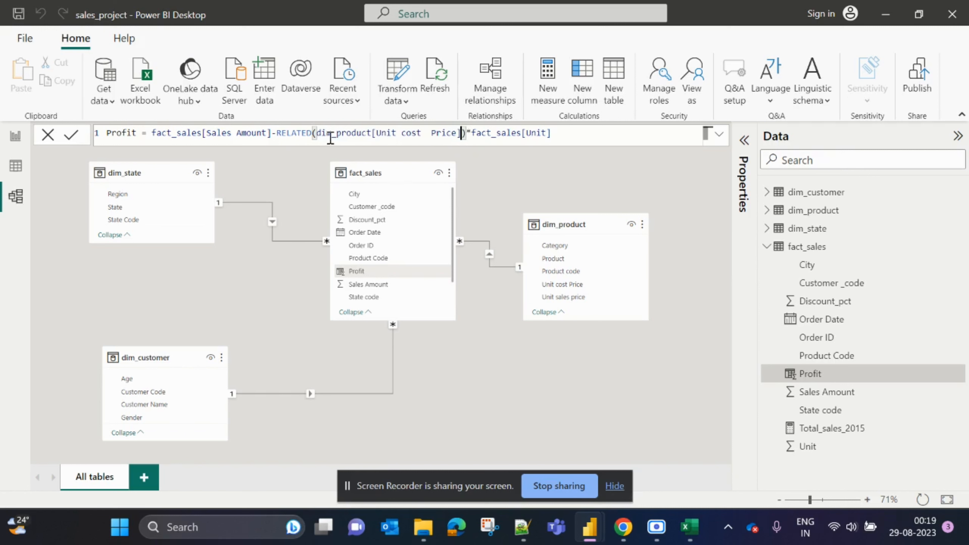
Step: Return to Report view and sort the matrix by Product in ascending order
left_click(15, 136)
left_click(321, 174)
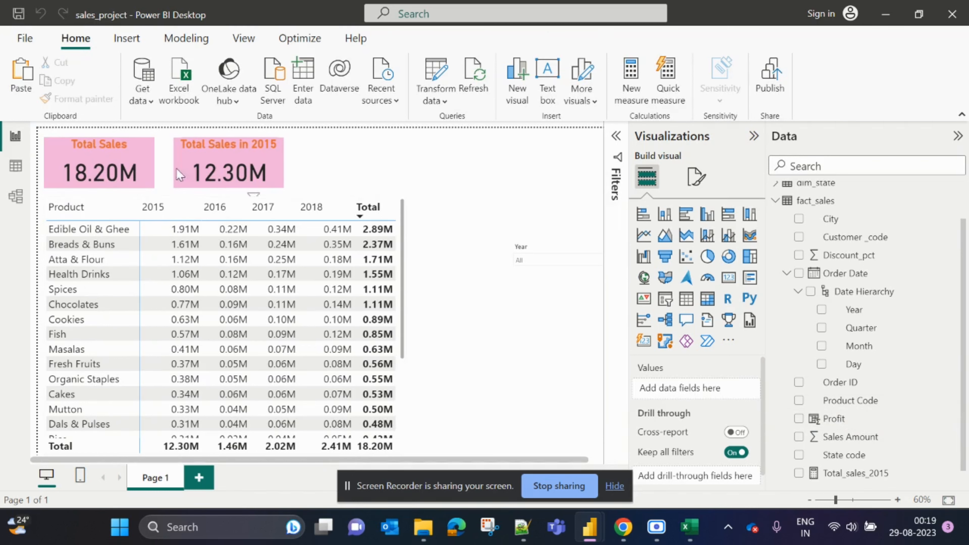
left_click(111, 206)
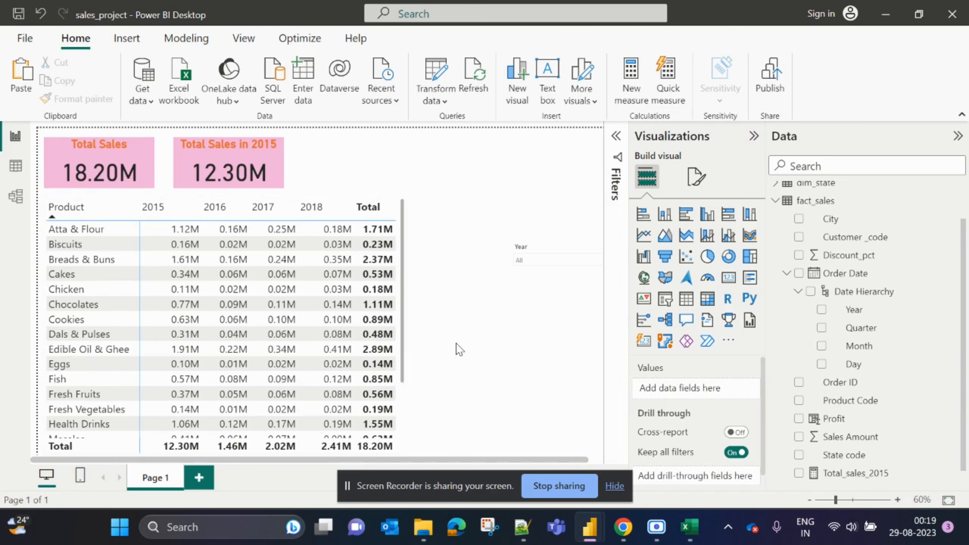
Step: Make the product matrix shorter and wider, and widen its Product and year columns
left_click(343, 207)
left_click(307, 207)
left_click(340, 205)
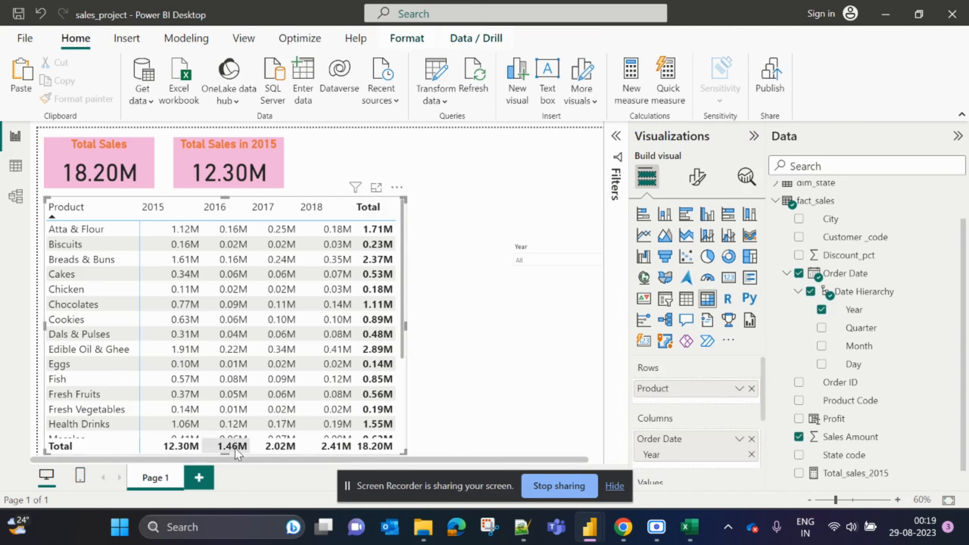
left_click_drag(225, 453, 231, 336)
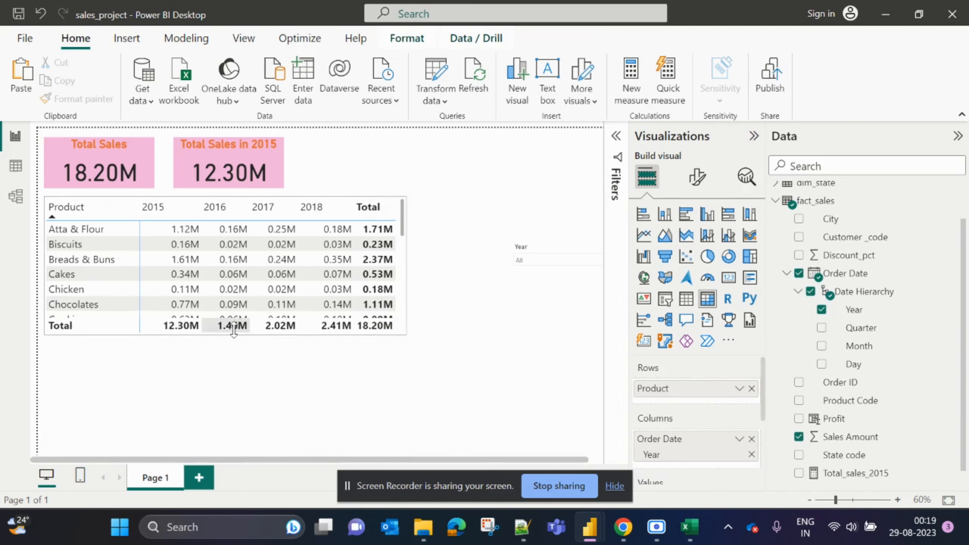
left_click_drag(405, 265, 509, 266)
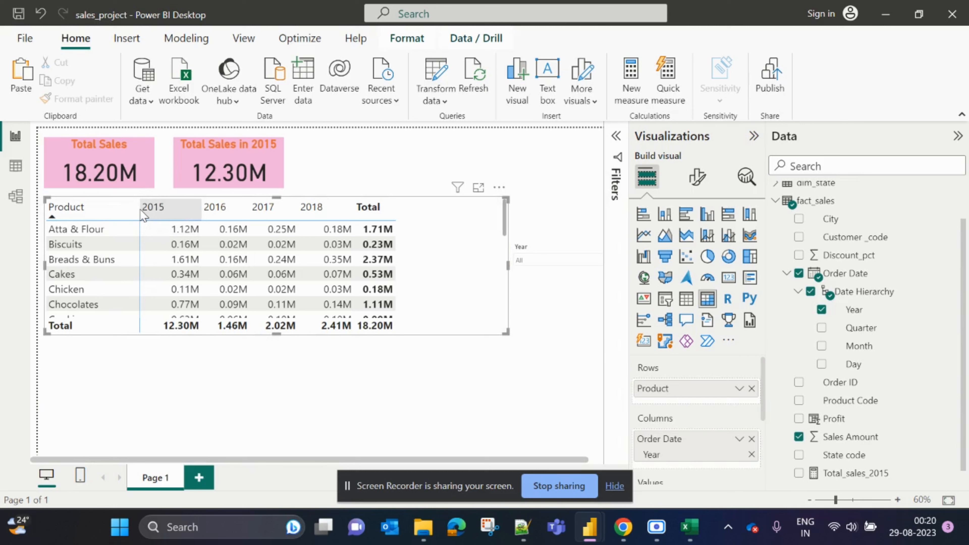
left_click_drag(139, 209, 190, 217)
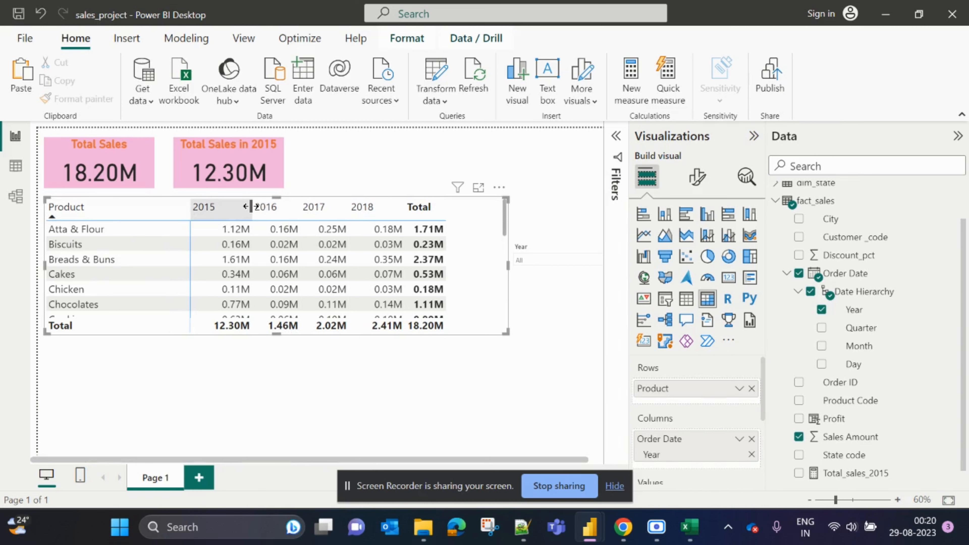
left_click_drag(252, 208, 396, 213)
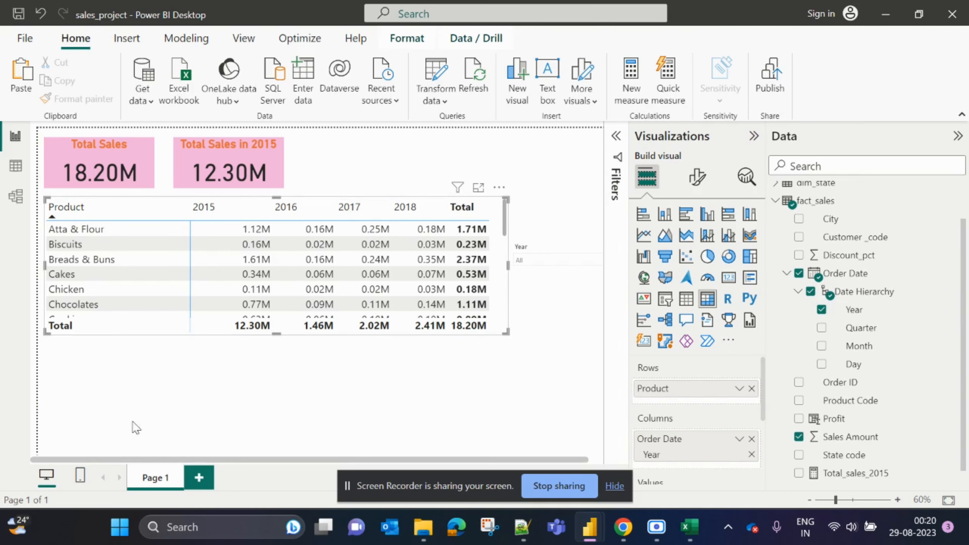
Step: Insert a line and clustered column chart below the matrix with Order Date Year on the X-axis, and widen it
left_click(149, 369)
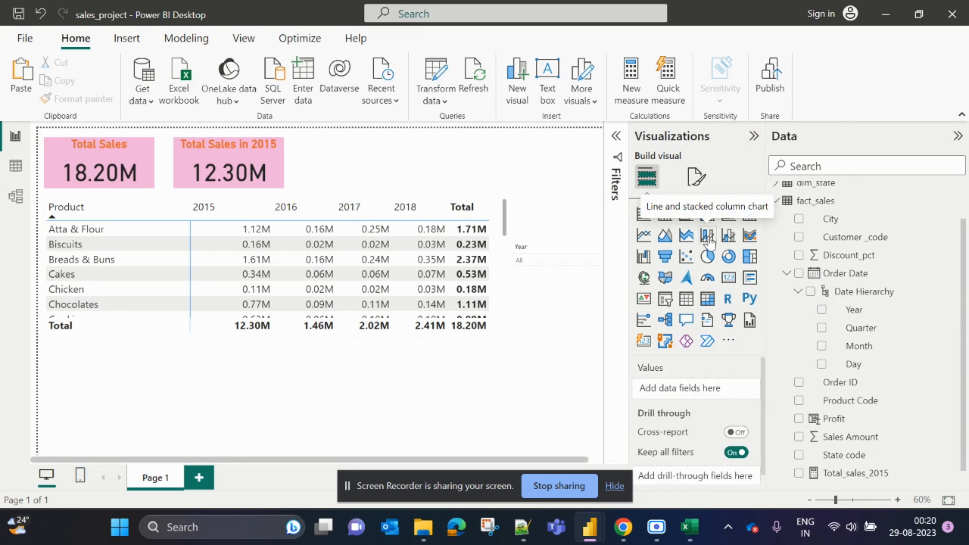
left_click(729, 236)
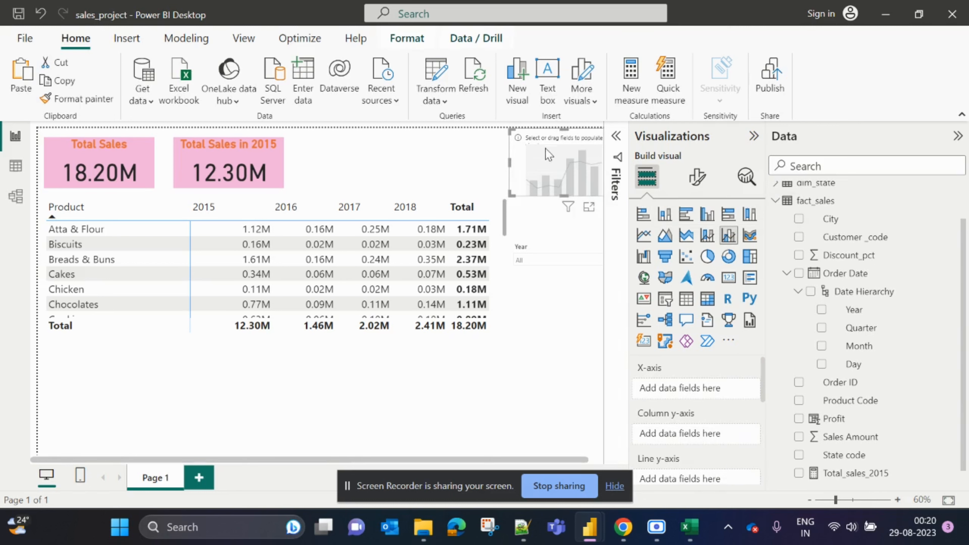
left_click_drag(545, 149, 99, 374)
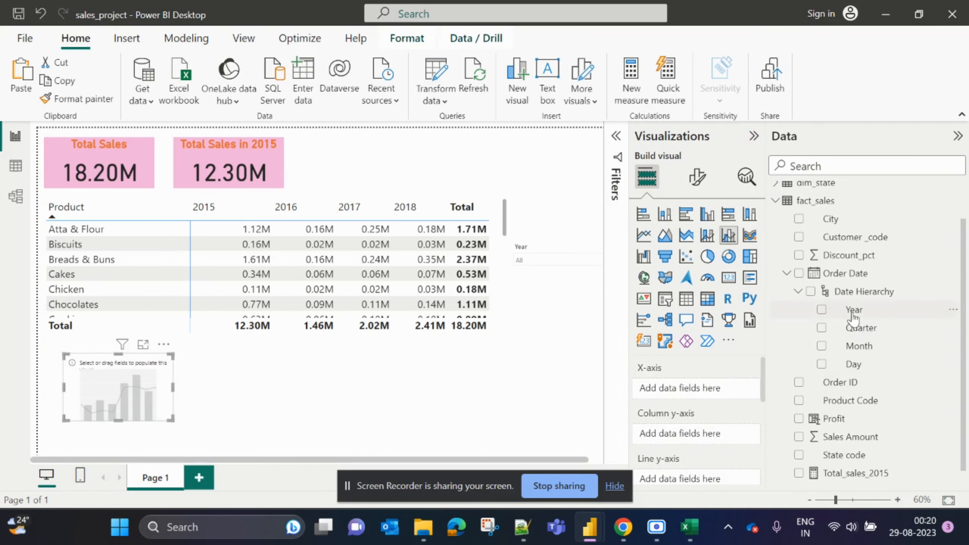
left_click_drag(853, 313, 694, 390)
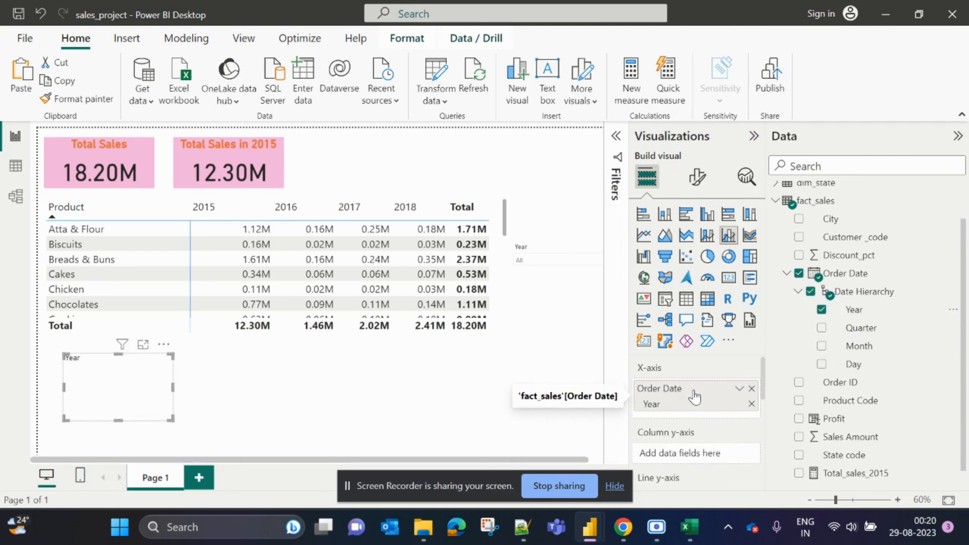
left_click_drag(172, 388, 240, 388)
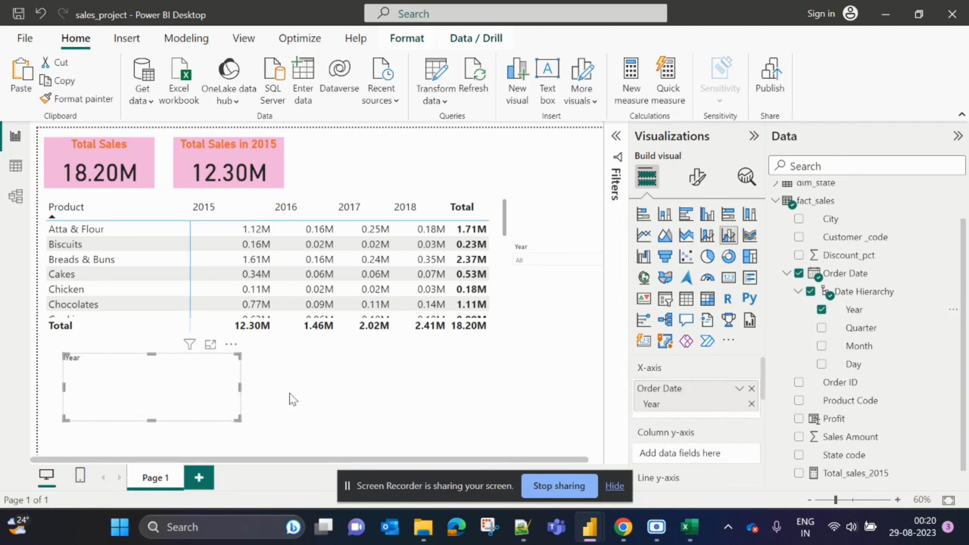
Step: Plot Sales Amount as the chart's columns and Profit as its line, and widen the chart further
scroll(664, 446, "down", 1)
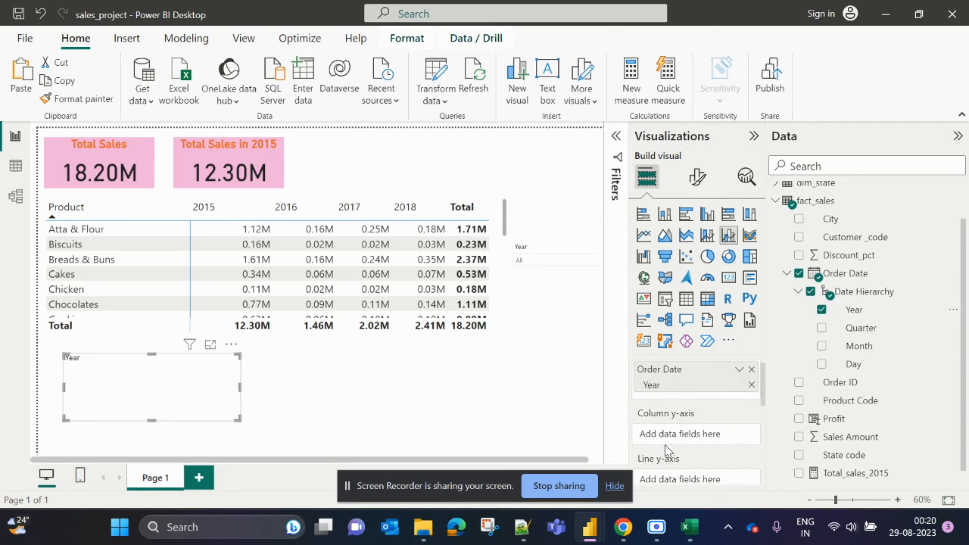
scroll(841, 401, "down", 1)
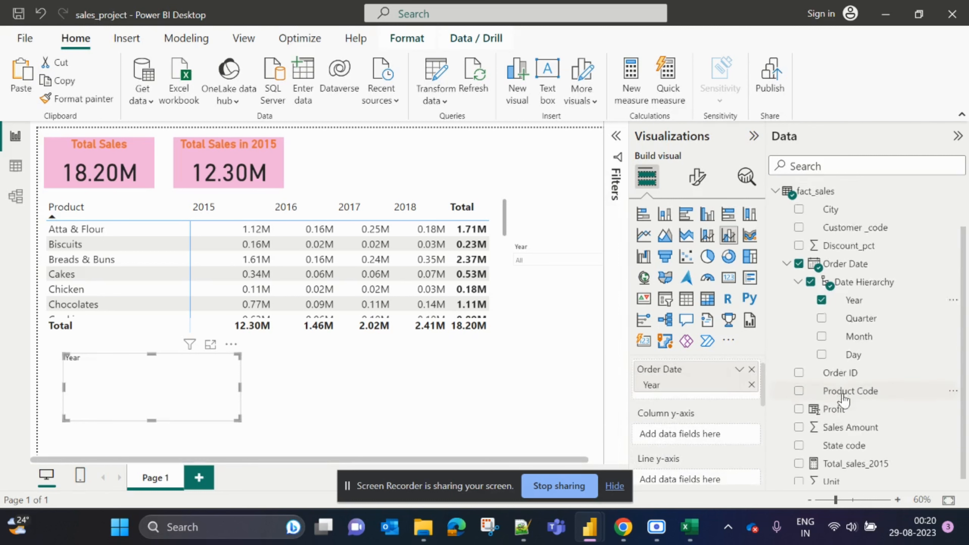
left_click_drag(847, 425, 702, 442)
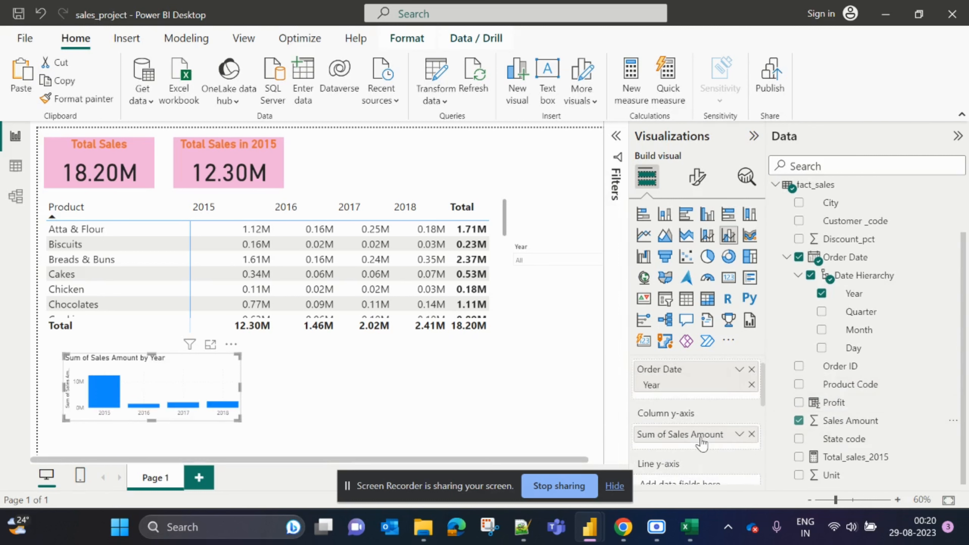
left_click_drag(241, 385, 411, 387)
scroll(698, 427, "down", 2)
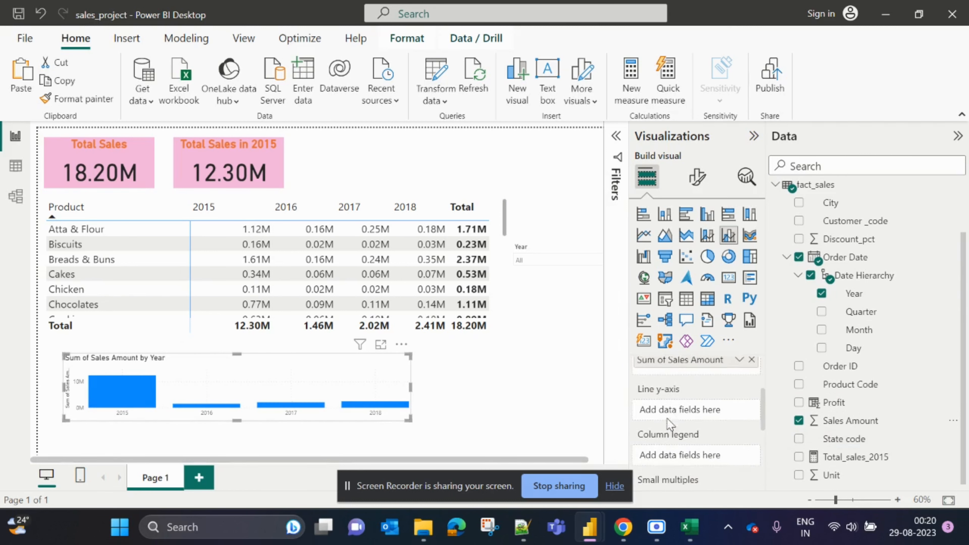
left_click_drag(846, 411, 716, 413)
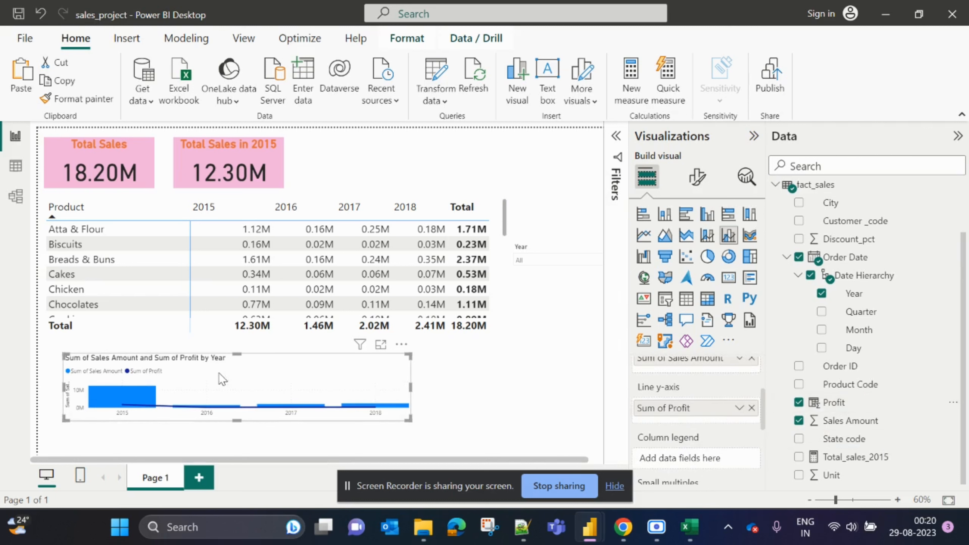
Step: Enlarge the sales and profit chart in the space below the matrix and inspect its 2015 sales and profit data points
left_click_drag(410, 419, 510, 460)
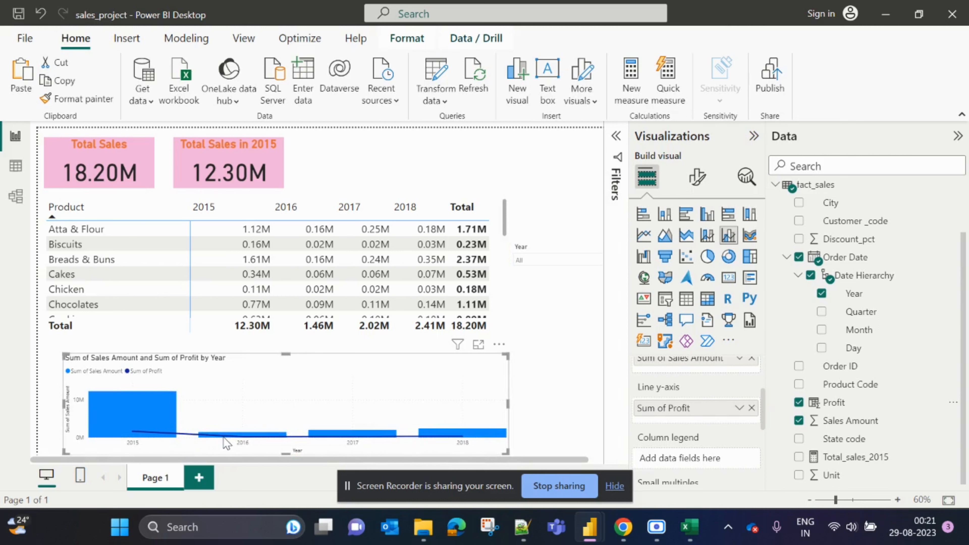
mouse_move(212, 438)
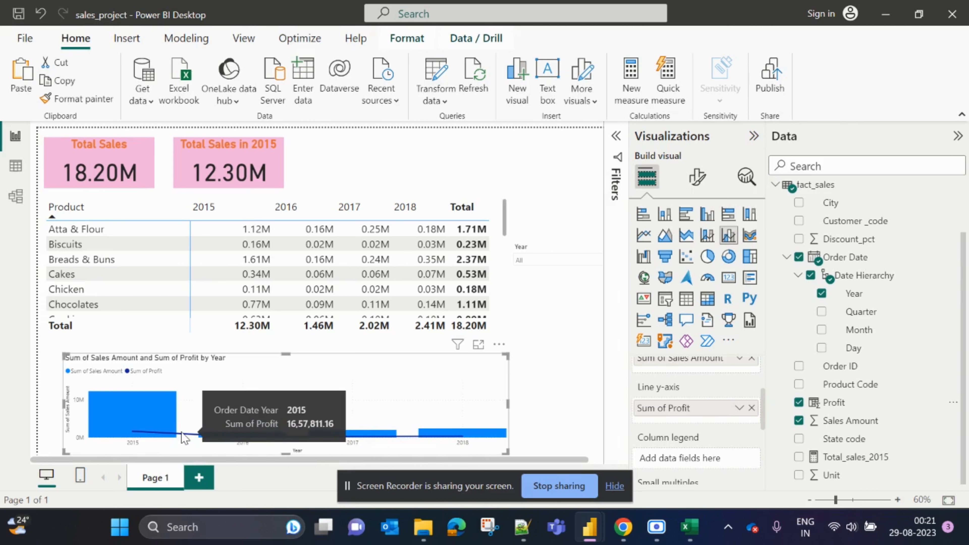
mouse_move(167, 414)
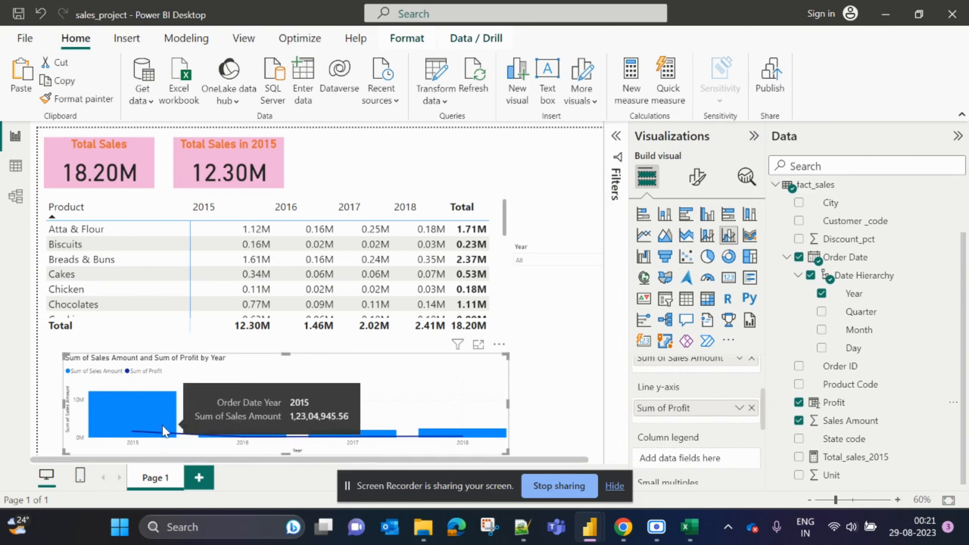
mouse_move(392, 439)
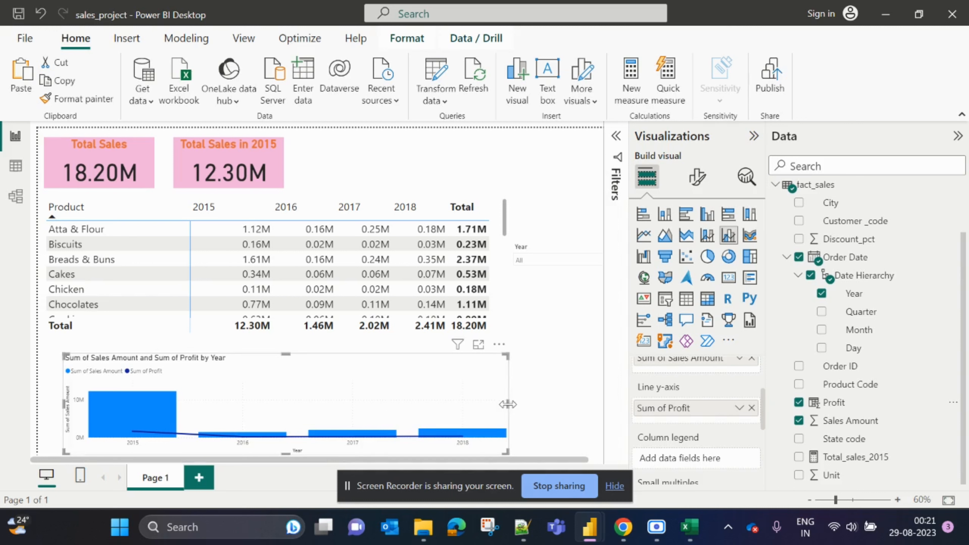
left_click_drag(508, 405, 530, 405)
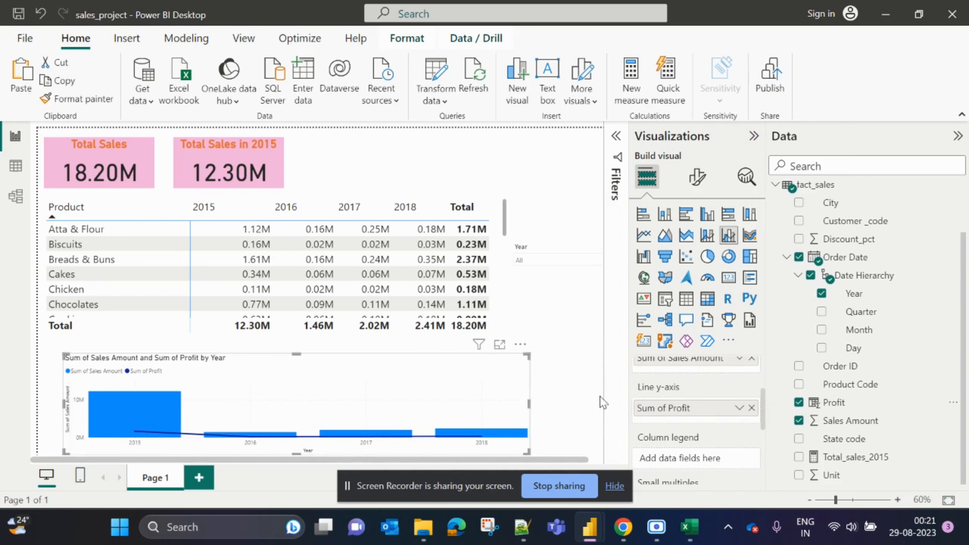
scroll(731, 460, "down", 5)
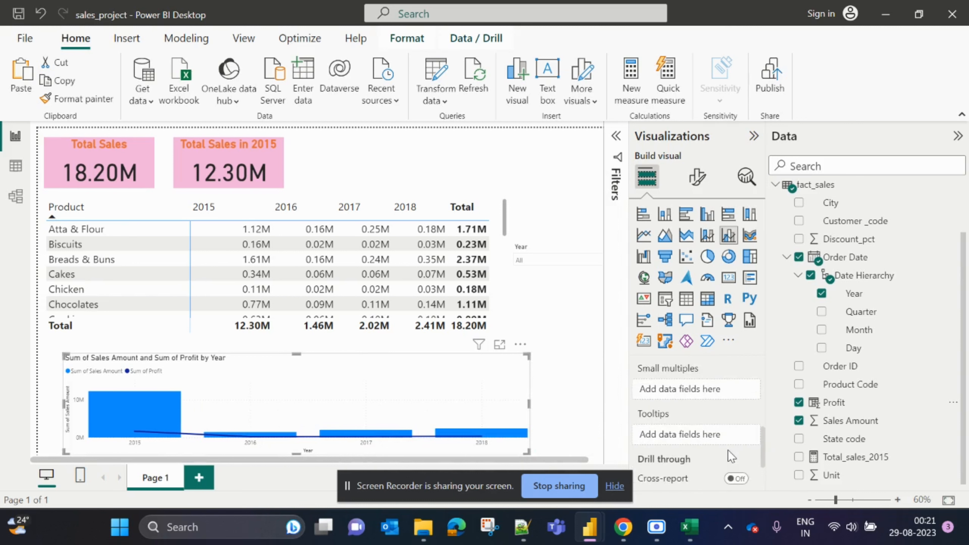
scroll(732, 458, "down", 2)
scroll(706, 433, "up", 4)
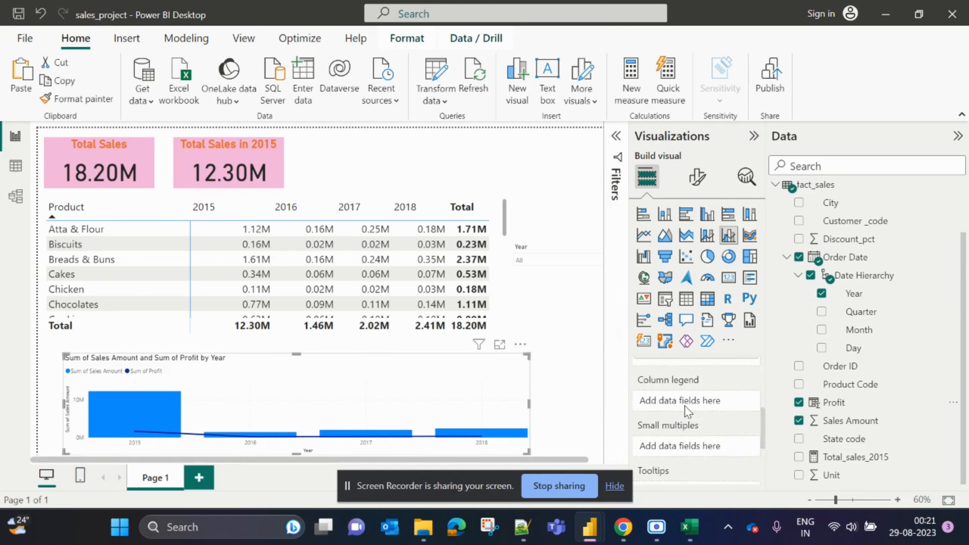
scroll(684, 406, "up", 2)
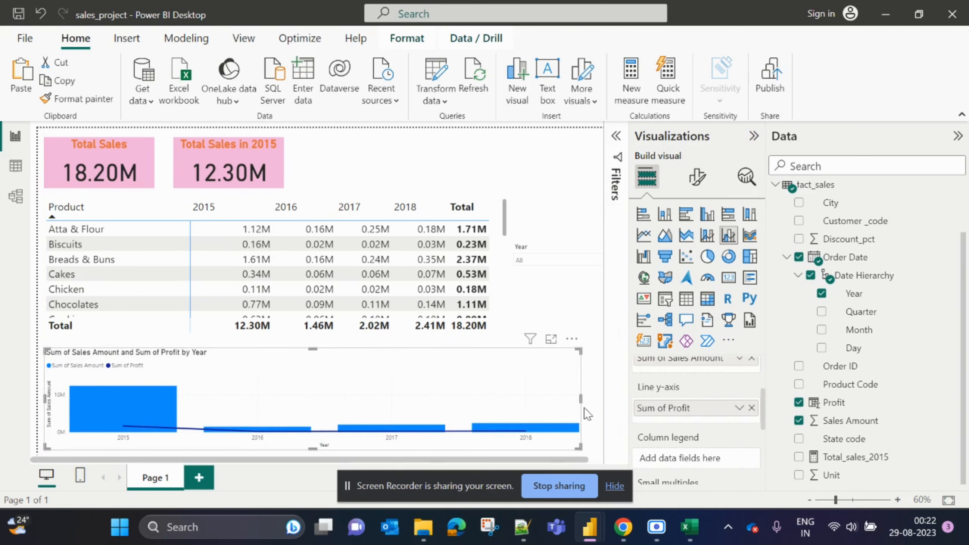
Step: Turn on the secondary y-axis of the sales and profit chart and turn off its legend
left_click(697, 177)
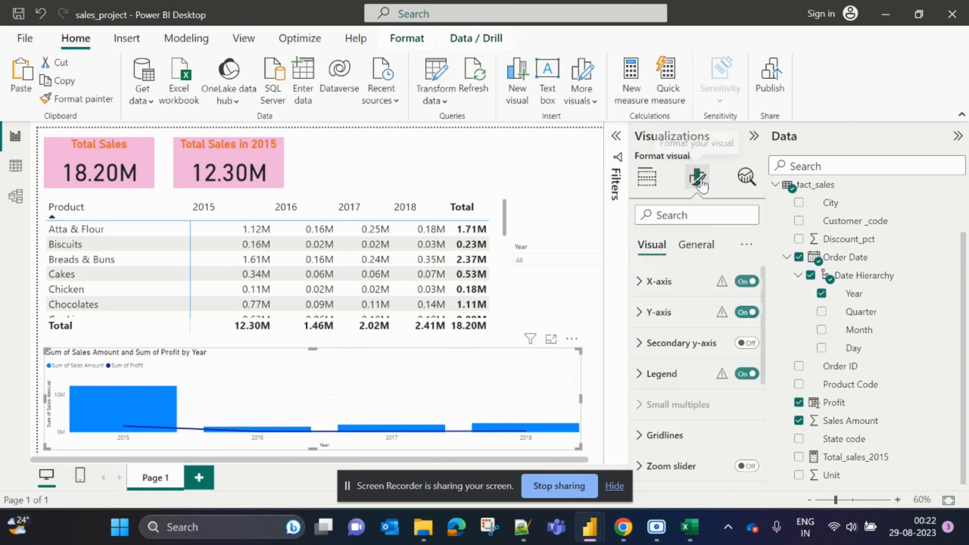
left_click(750, 343)
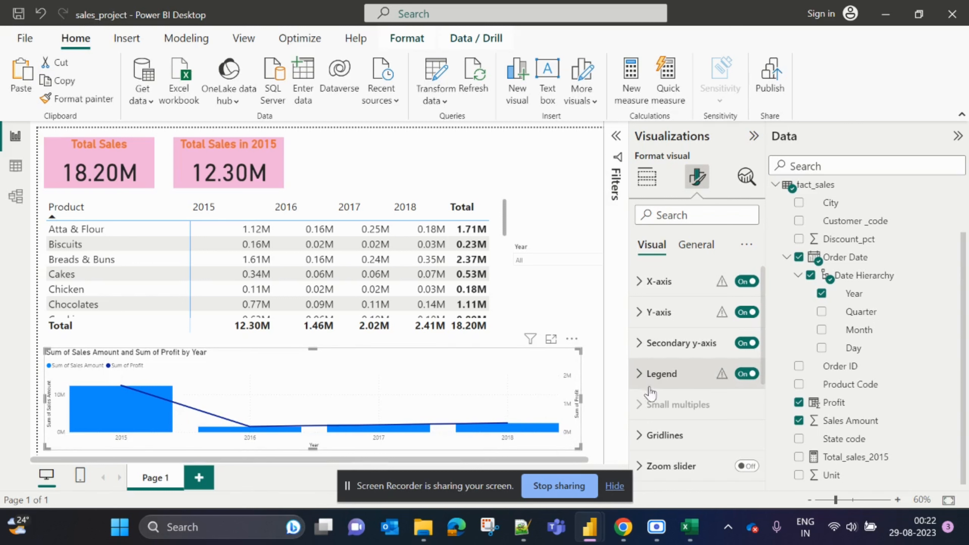
left_click(741, 376)
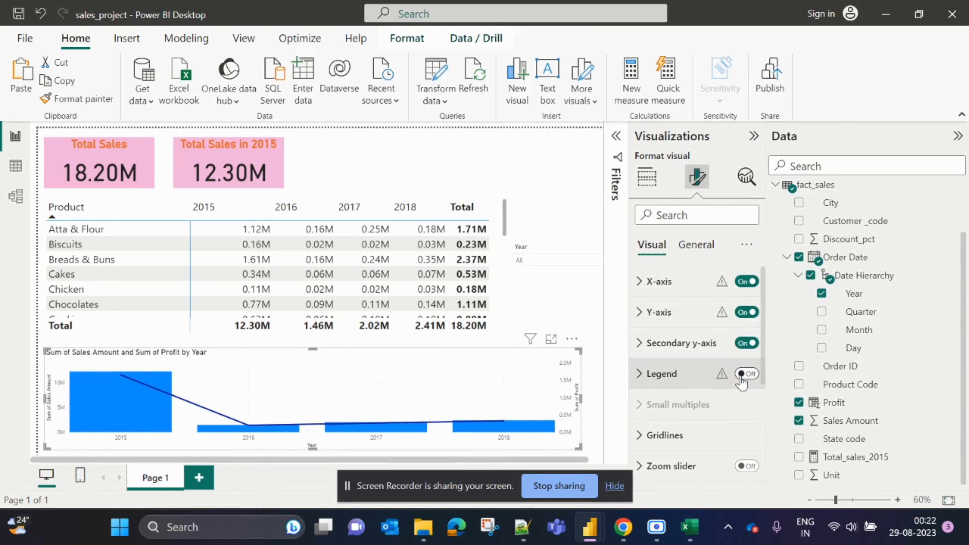
left_click(746, 375)
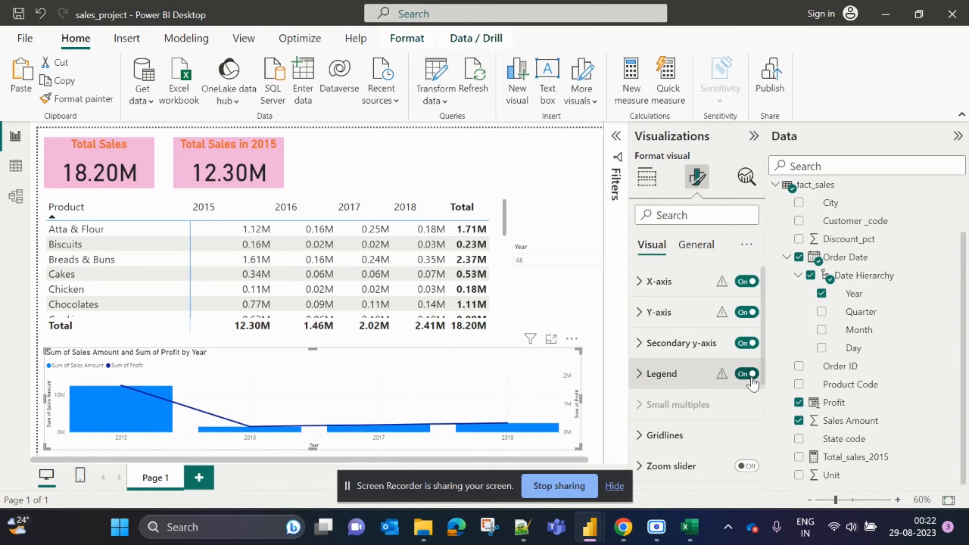
left_click(748, 375)
left_click(749, 375)
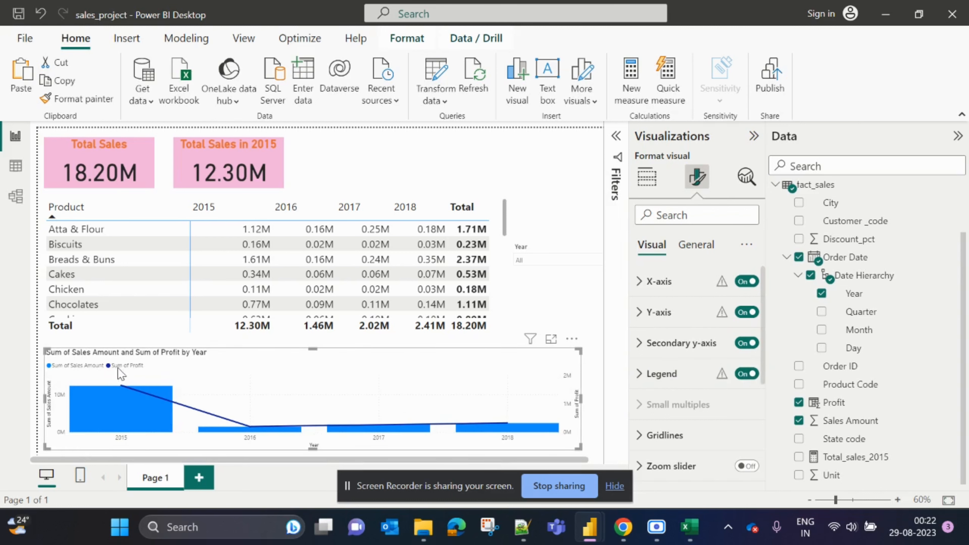
left_click(746, 374)
Step: Try the zoom slider on the sales and profit chart and look through its X-axis settings
left_click(748, 468)
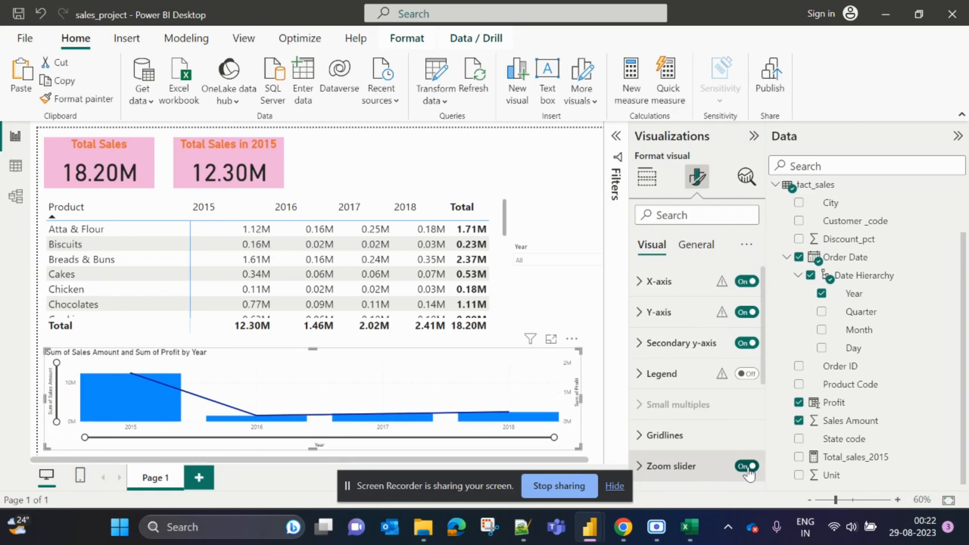
left_click(747, 466)
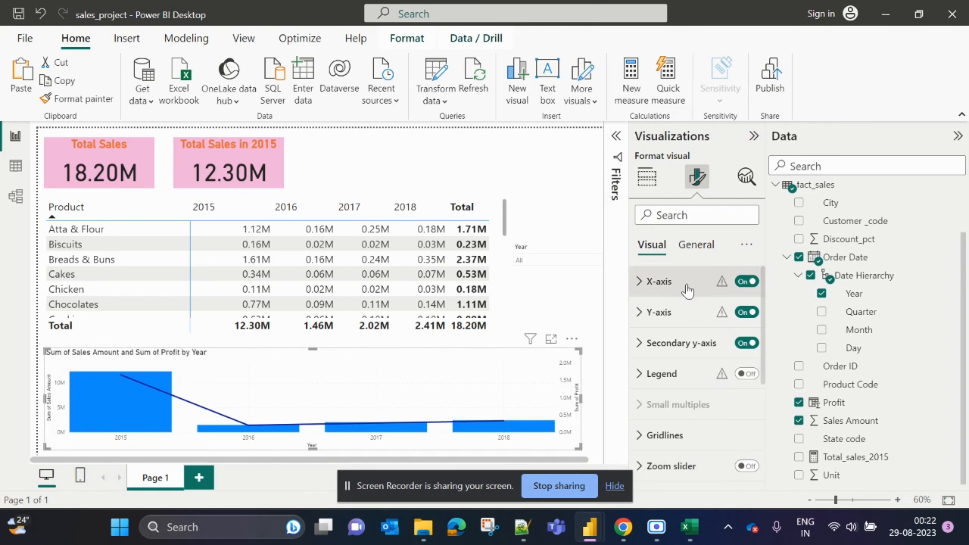
left_click(645, 291)
scroll(720, 294, "down", 5)
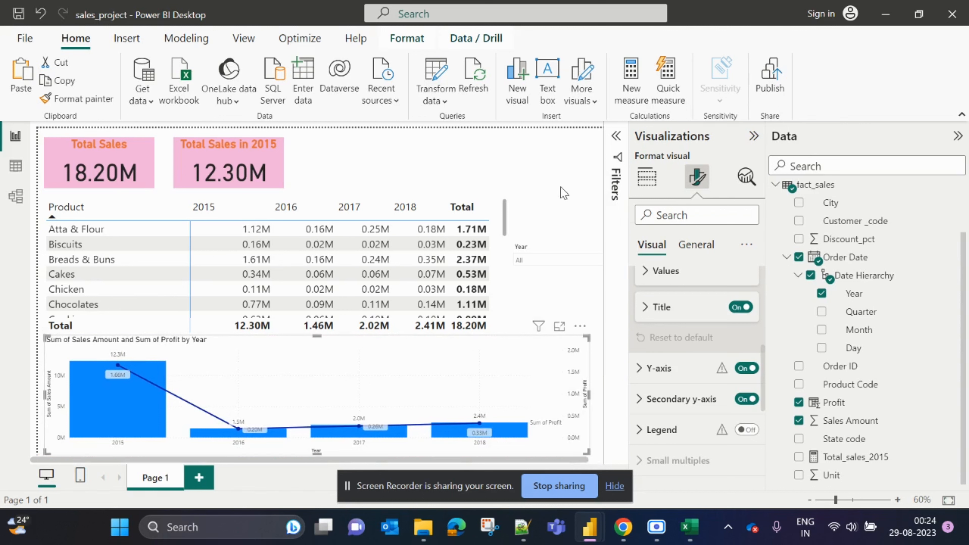
Step: Set the report page's canvas type to Custom
left_click(554, 173)
left_click(697, 176)
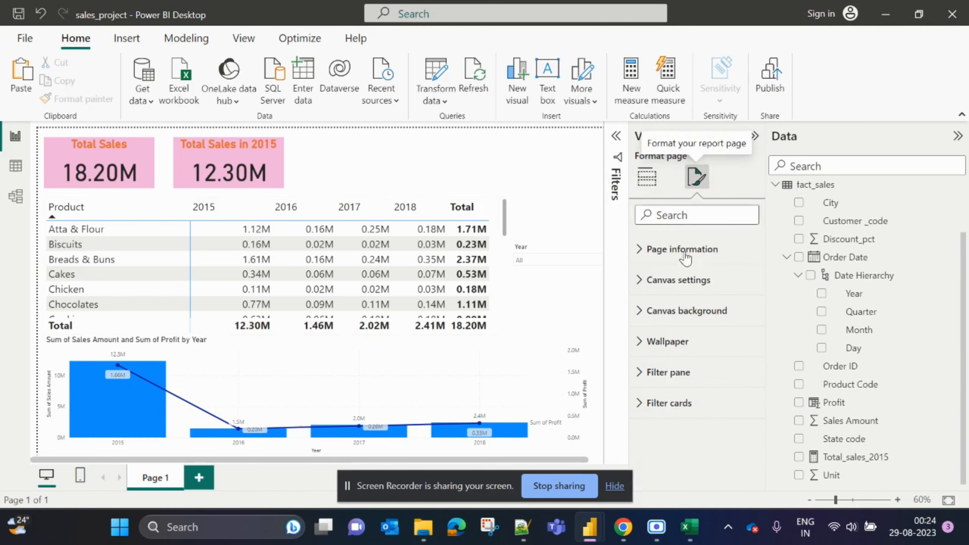
left_click(671, 253)
left_click(678, 254)
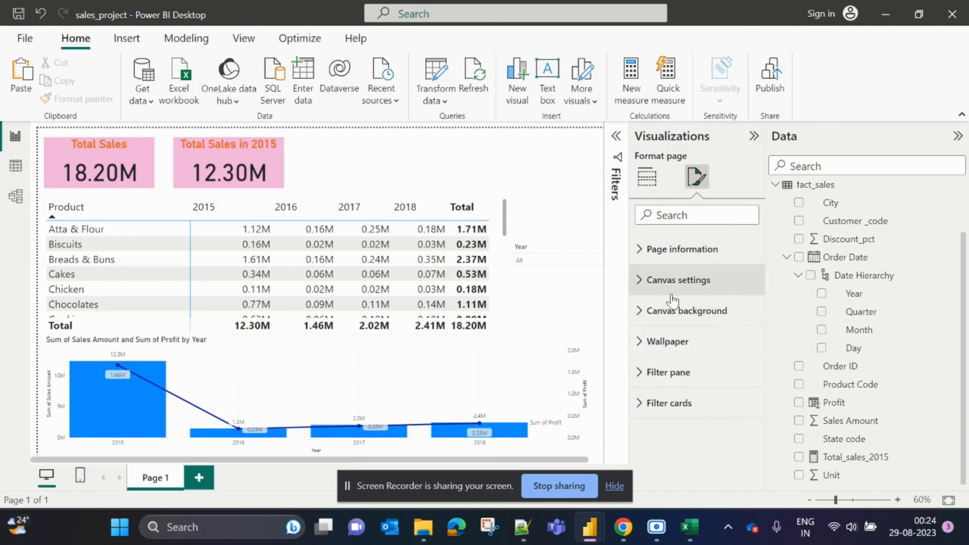
left_click(666, 278)
left_click(749, 340)
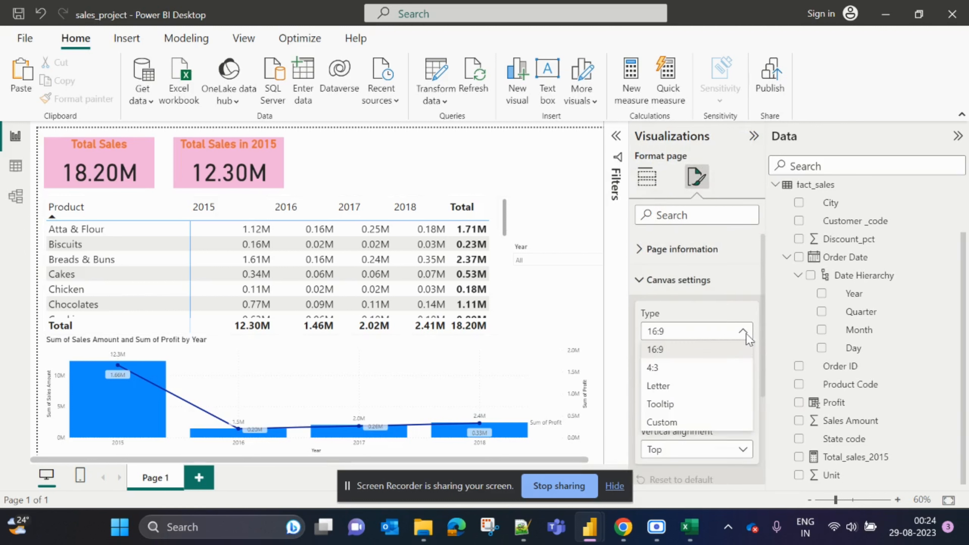
left_click(672, 425)
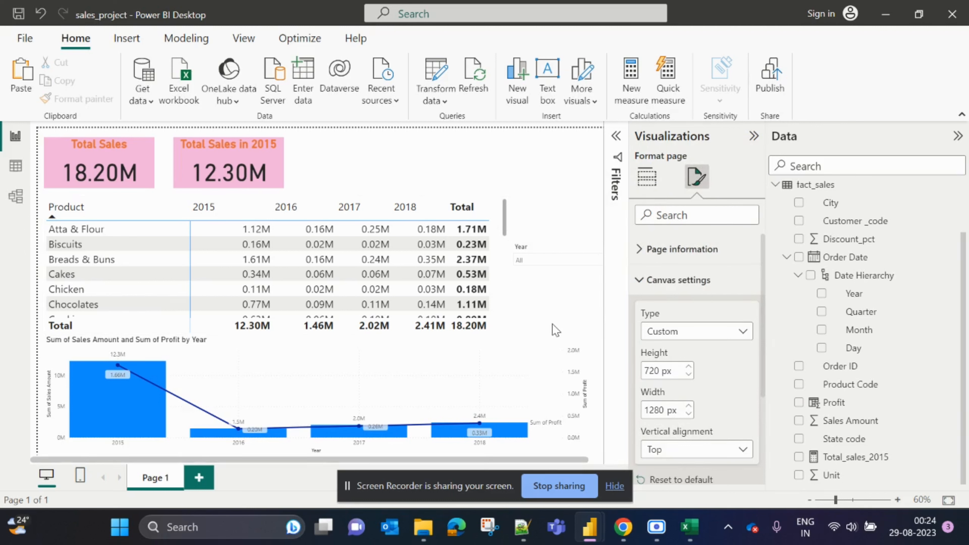
Step: Set the height of the custom page canvas to 800 px
left_click(689, 367)
left_click(689, 367)
left_click(688, 367)
left_click(689, 368)
left_click(689, 367)
double_click(660, 370)
type("800")
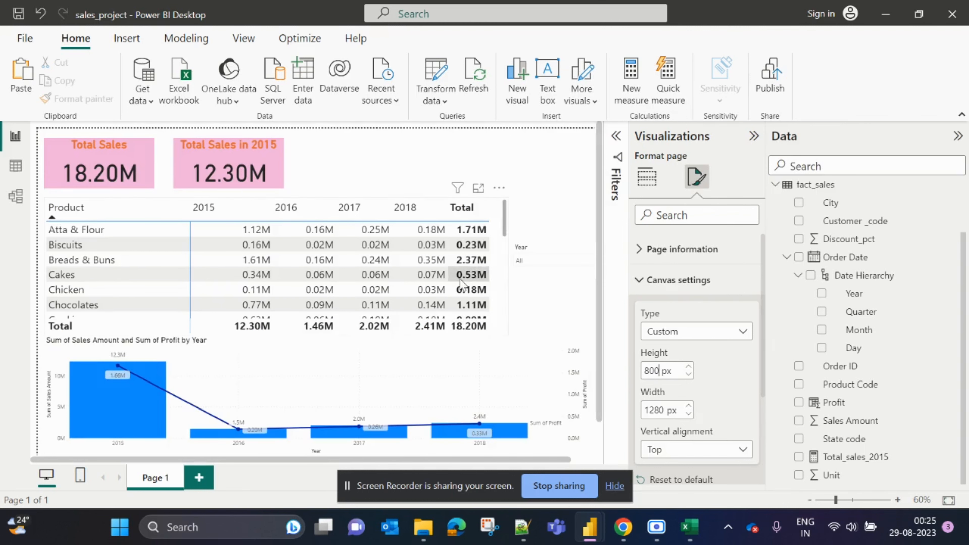
left_click(566, 304)
Step: Make the sales and profit chart taller by extending its lower edge into the empty space at the end of the page
scroll(563, 299, "down", 1)
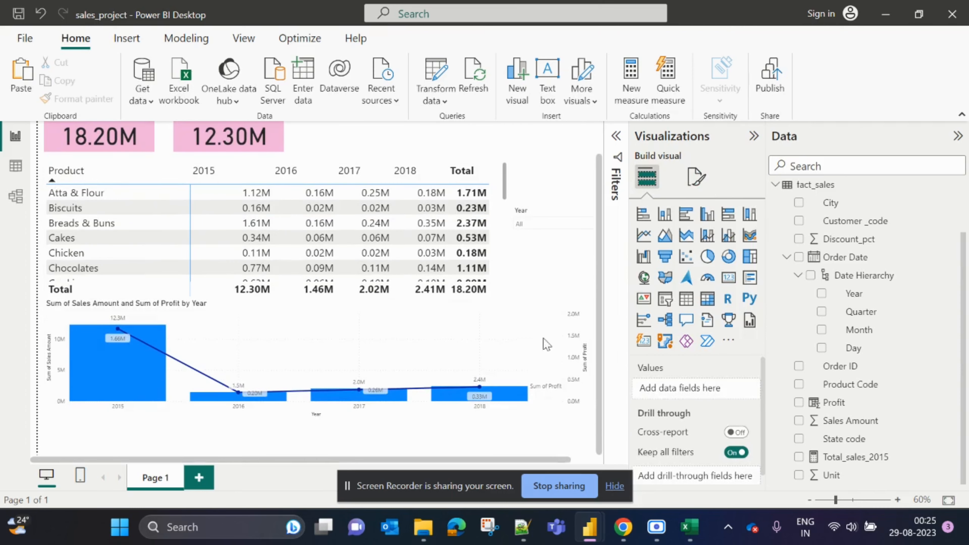
left_click(324, 418)
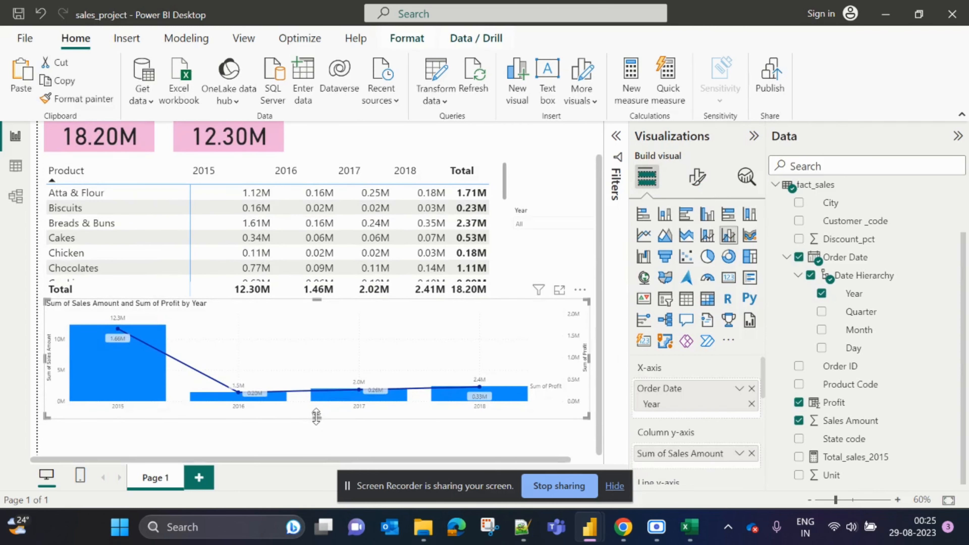
left_click_drag(318, 418, 315, 459)
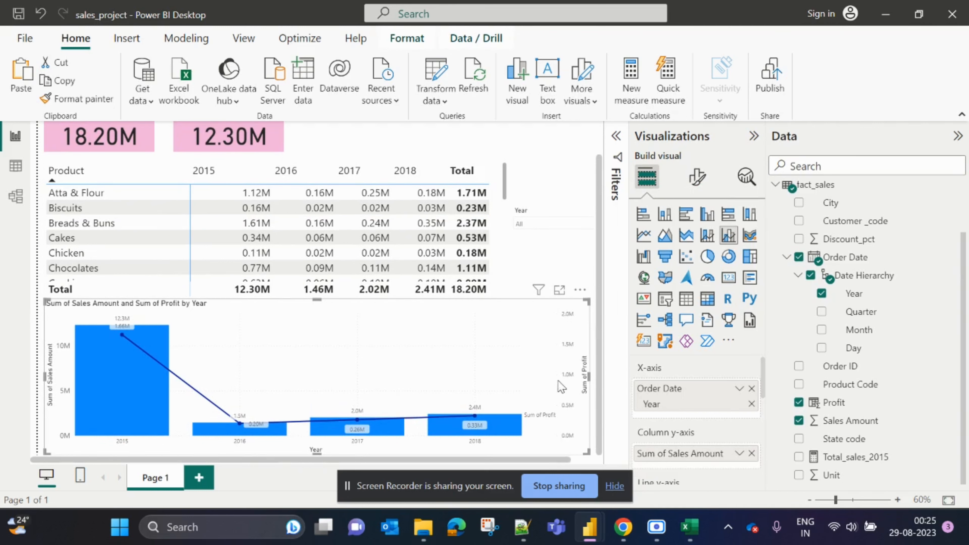
Step: Make the chart's X-axis values bold with a font size of 11
left_click(700, 181)
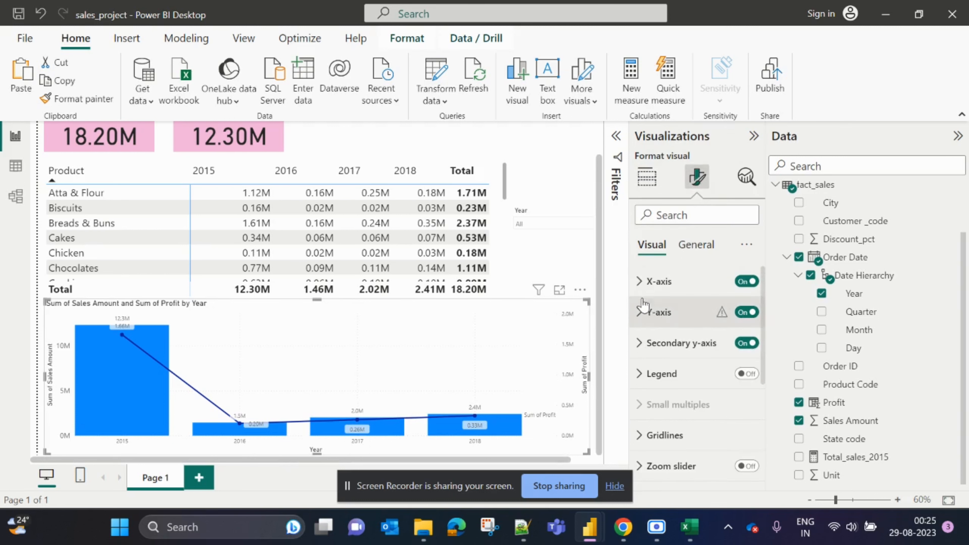
left_click(640, 281)
scroll(682, 406, "down", 3)
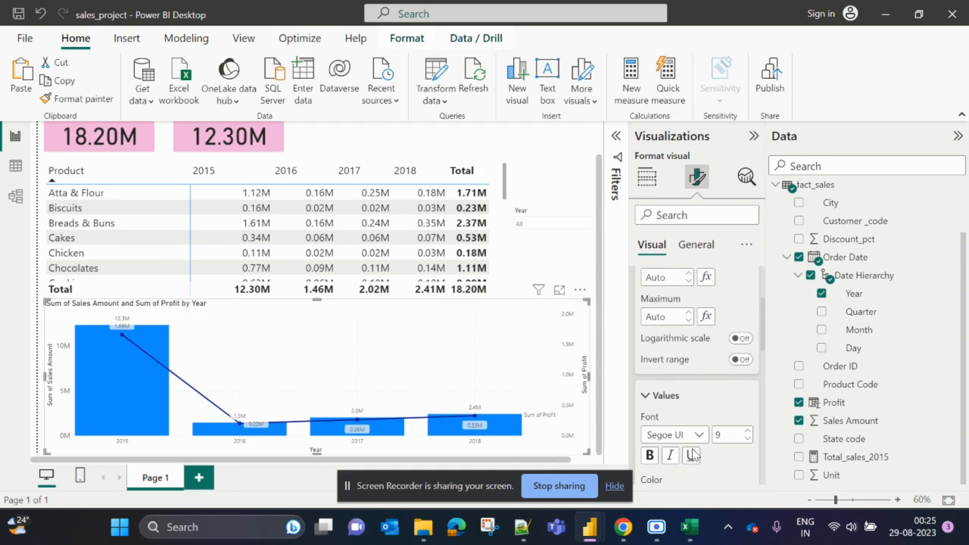
left_click(650, 458)
left_click(747, 431)
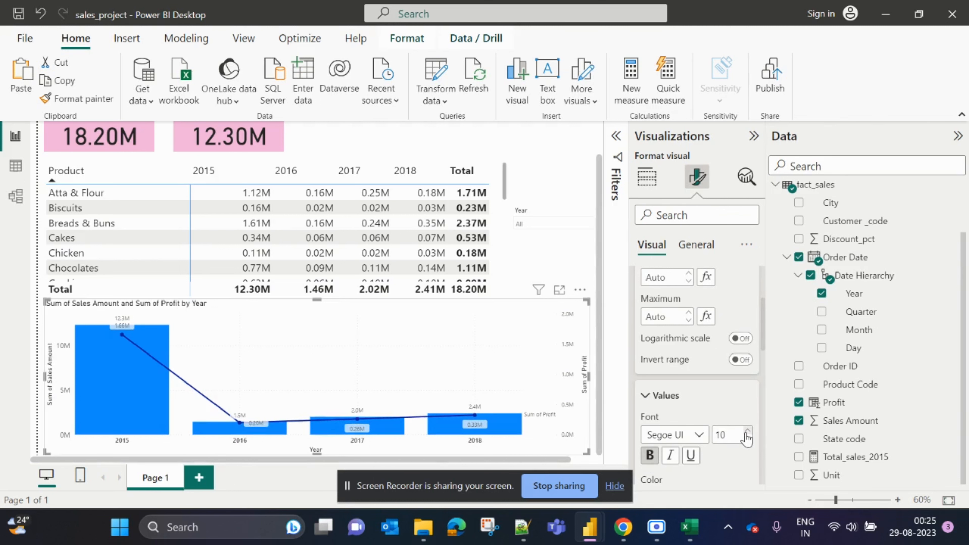
left_click(747, 431)
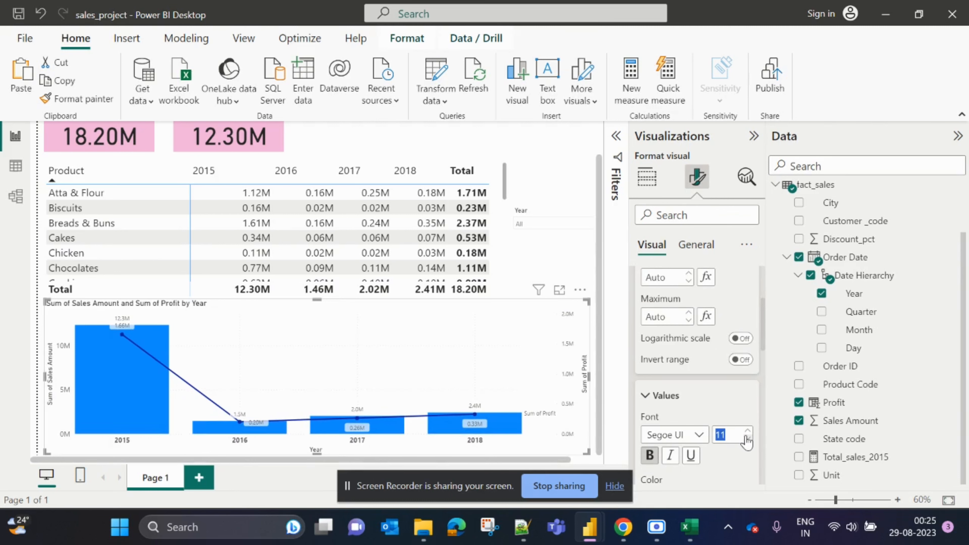
left_click(644, 395)
scroll(668, 328, "up", 3)
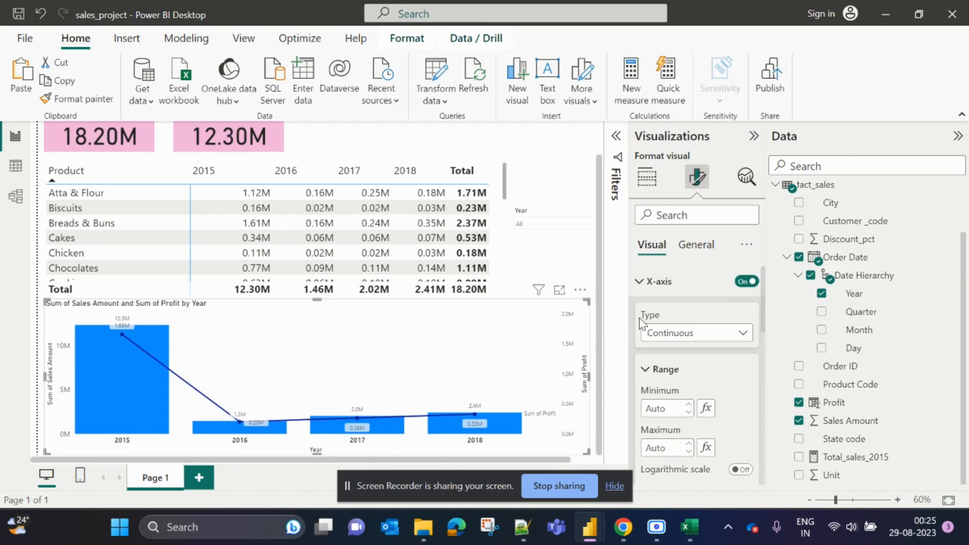
left_click(639, 282)
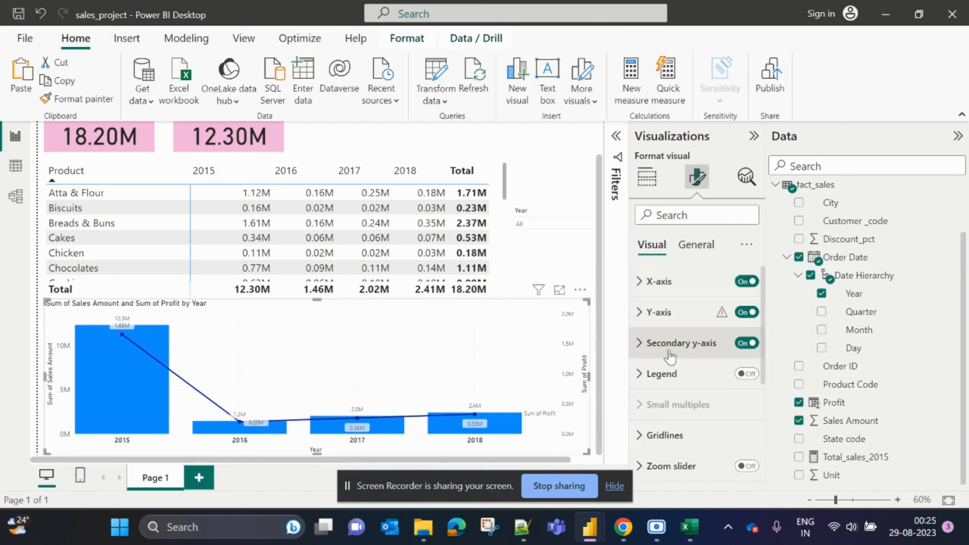
Step: Make the chart's primary Y-axis values bold with a font size of 13
left_click(646, 312)
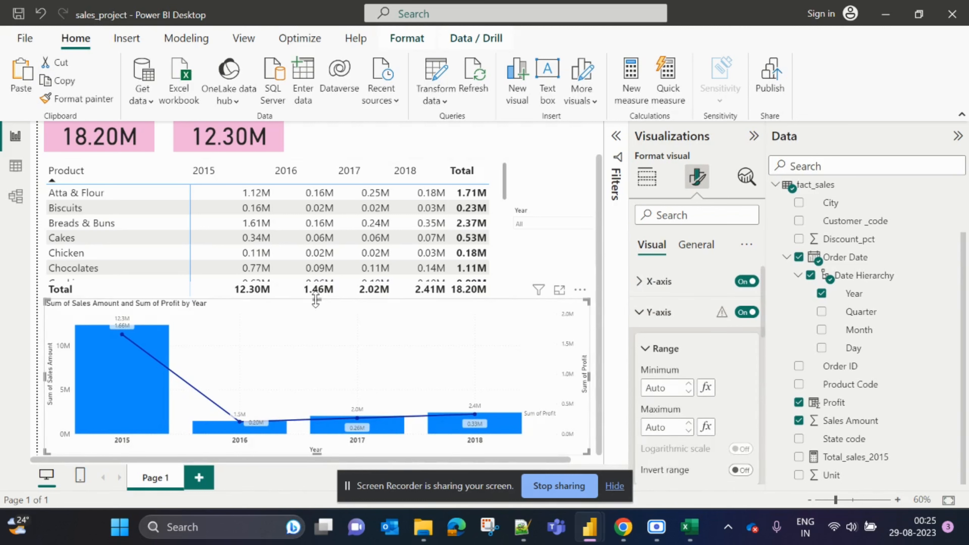
mouse_move(315, 299)
left_mouse_down()
mouse_move(332, 216)
mouse_move(325, 168)
mouse_move(318, 351)
mouse_move(310, 302)
left_mouse_up()
scroll(689, 397, "down", 3)
left_click(659, 374)
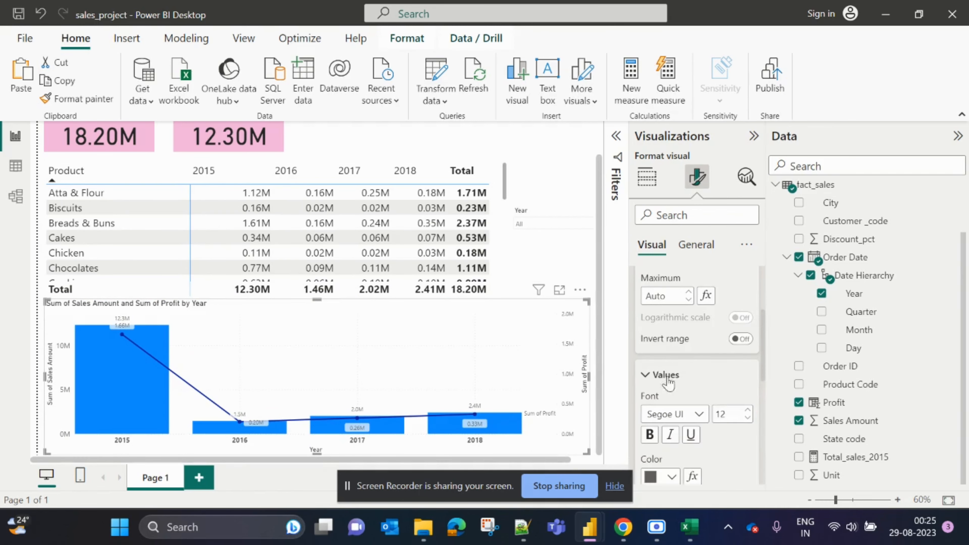
left_click(650, 434)
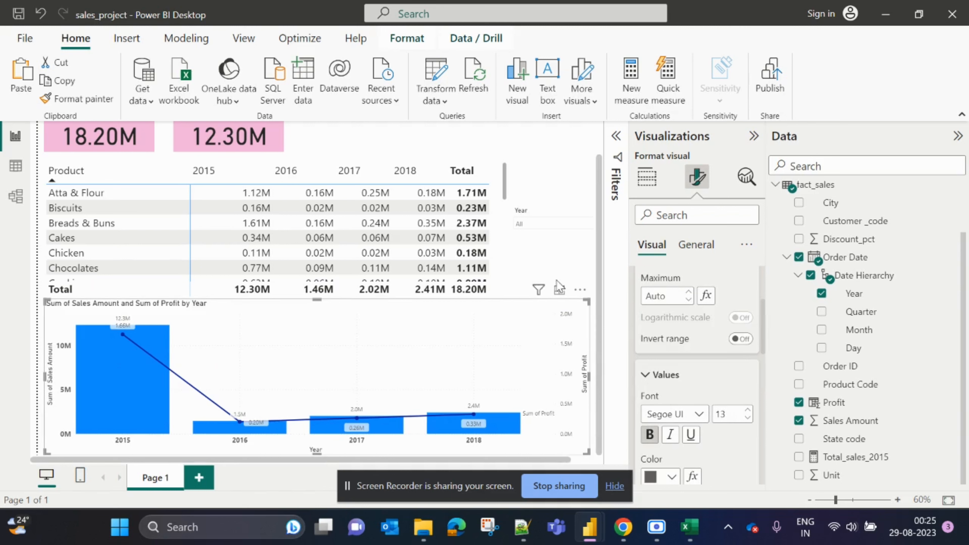
left_click(553, 265)
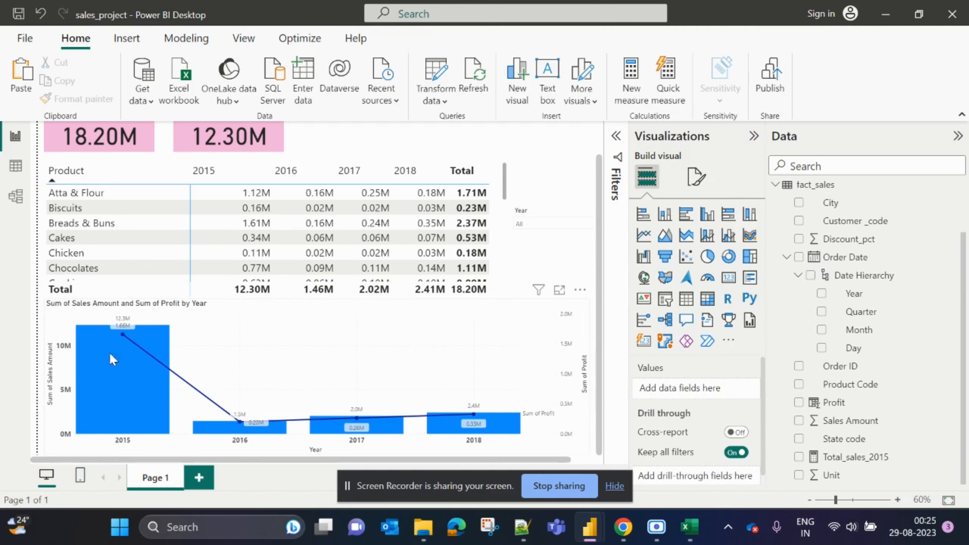
Step: Change the title of the sales and profit chart to "Sales Amount and profit by year"
left_click(694, 179)
left_click(400, 367)
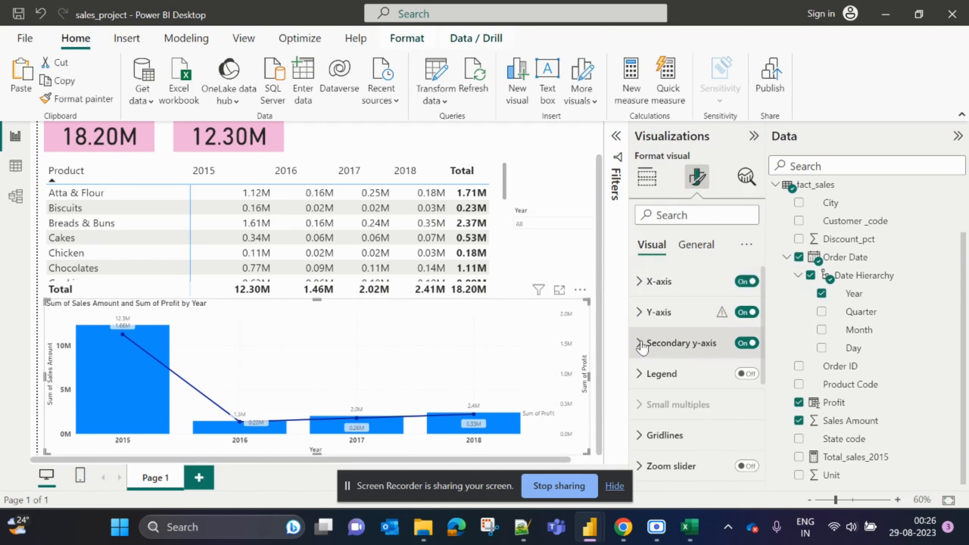
left_click(643, 339)
left_click(695, 246)
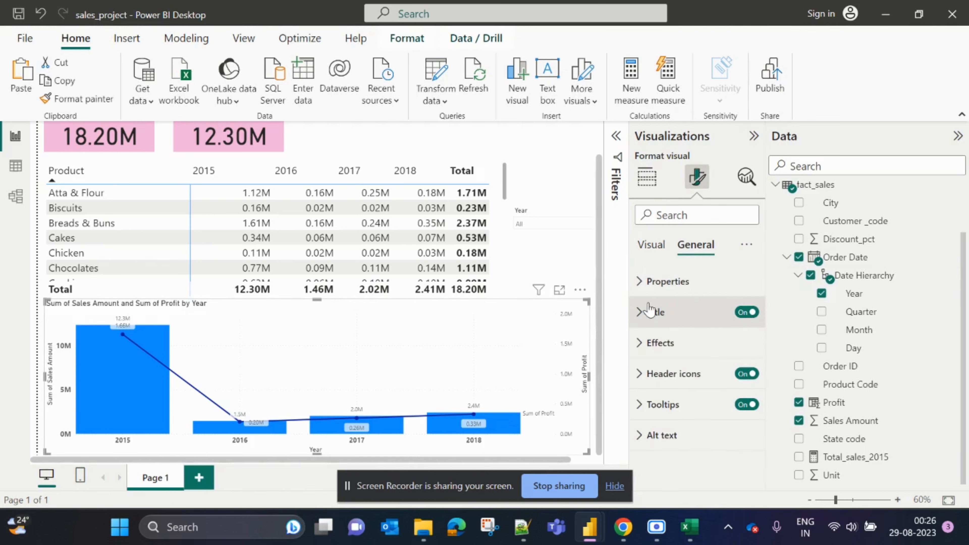
left_click(645, 312)
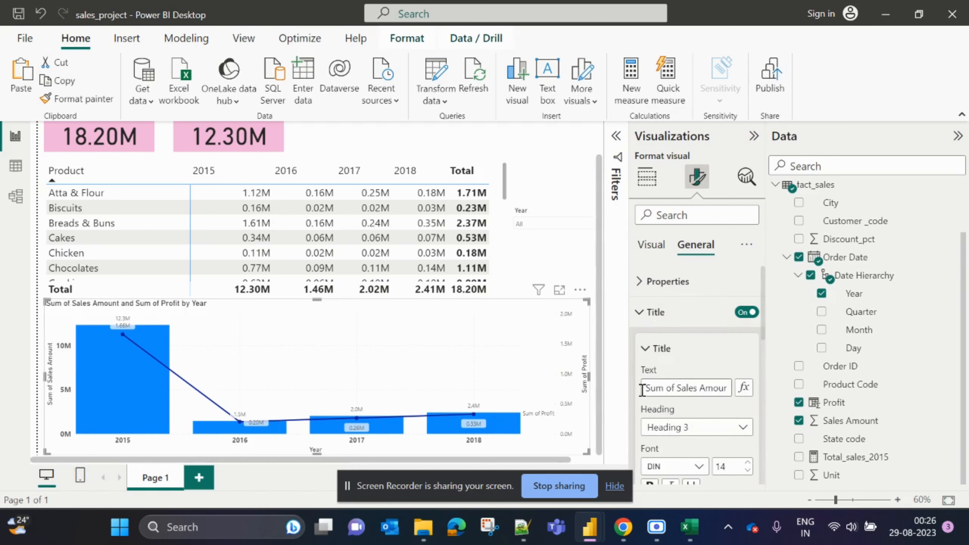
left_click_drag(649, 389, 730, 390)
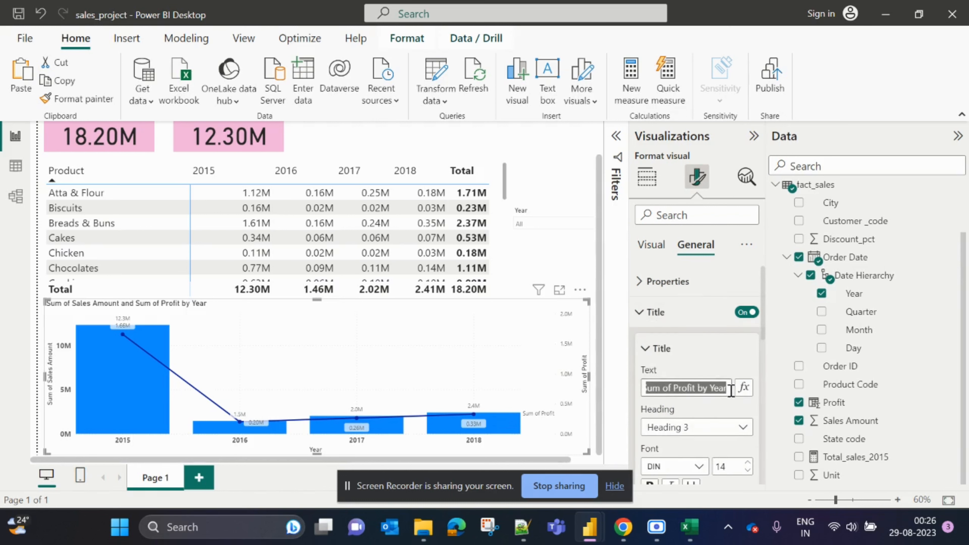
key("BackSpace")
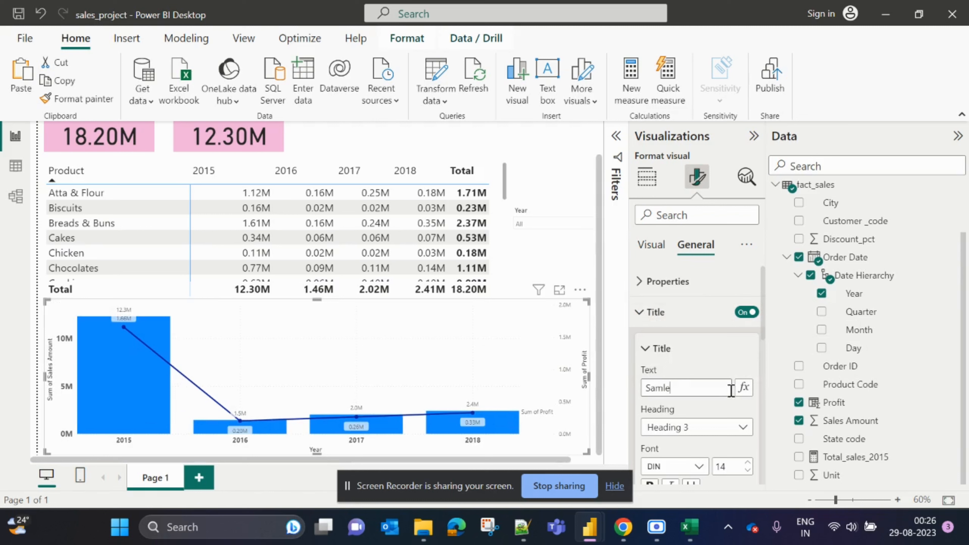
type("Sale")
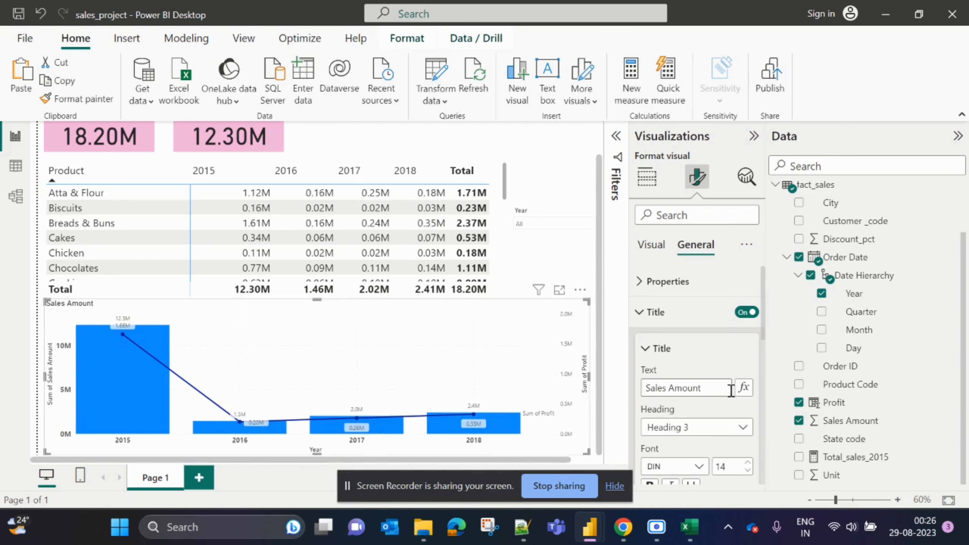
type("profict")
key("BackSpace")
key("BackSpace")
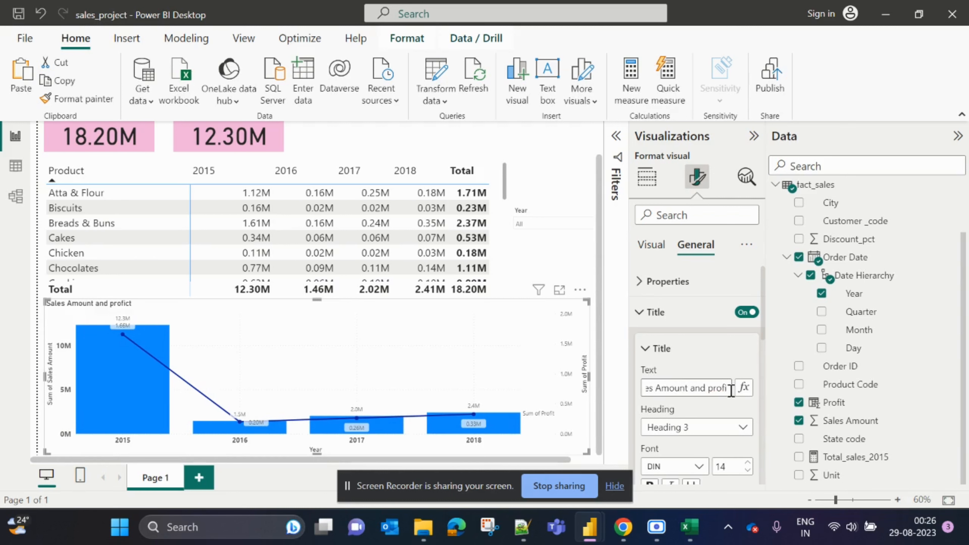
type("t by year")
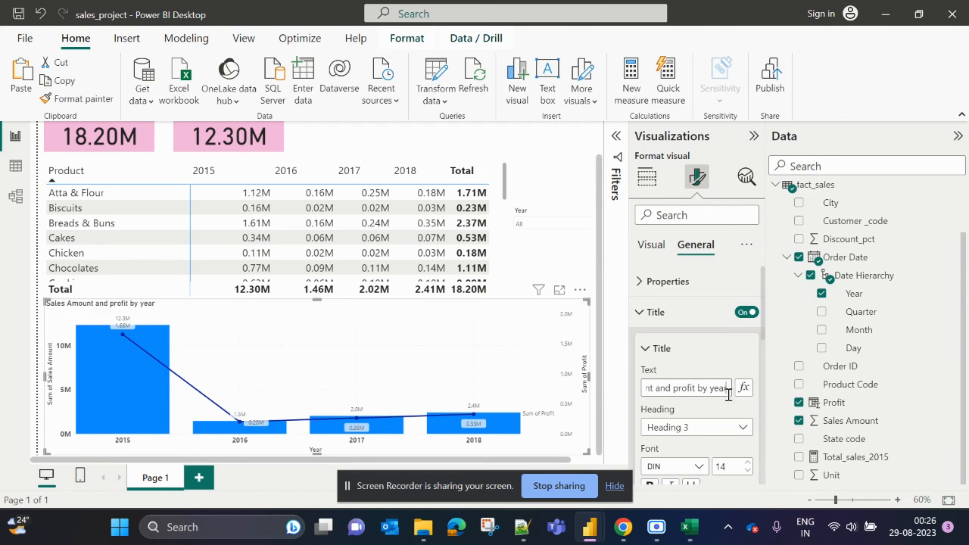
scroll(670, 432, "down", 3)
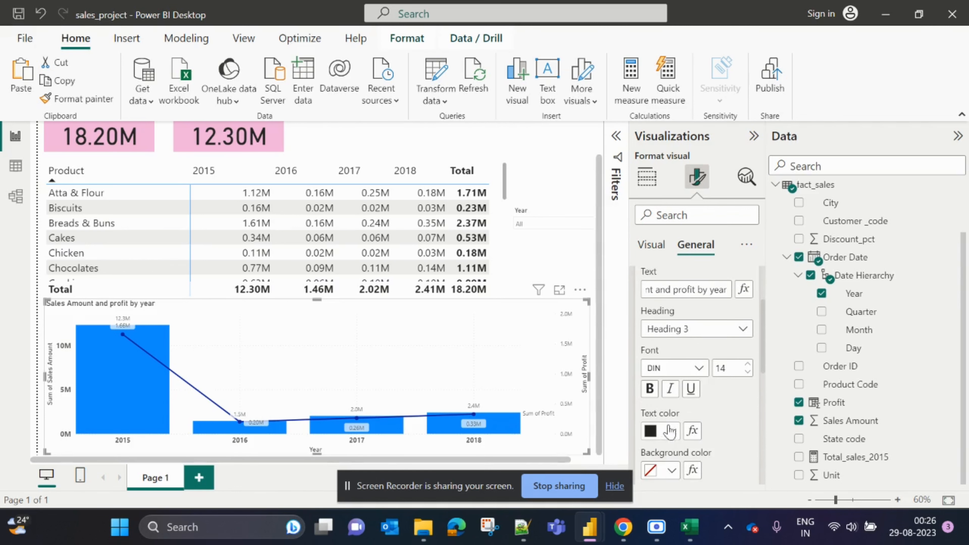
Step: Make the sales and profit chart's title bold and orange, and center it horizontally
left_click(650, 388)
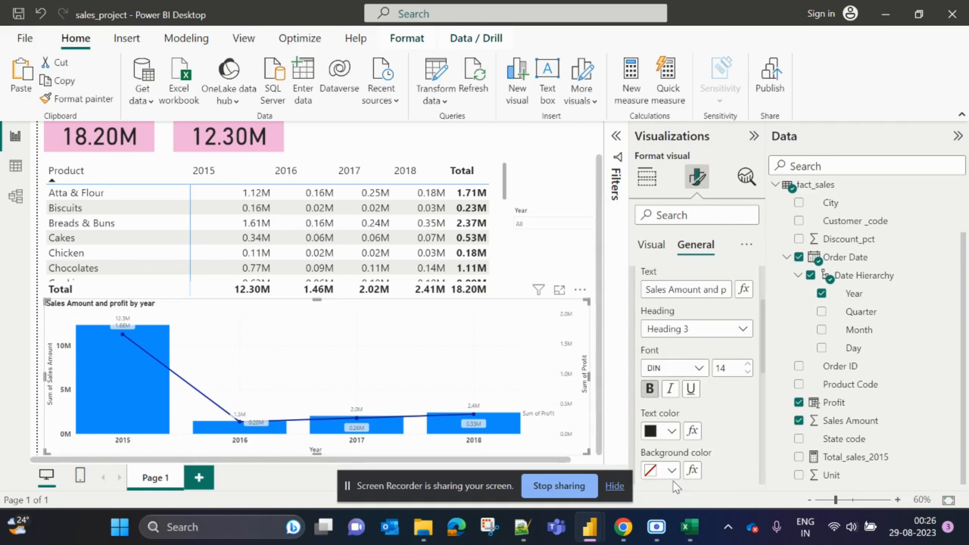
left_click(672, 430)
left_click(742, 195)
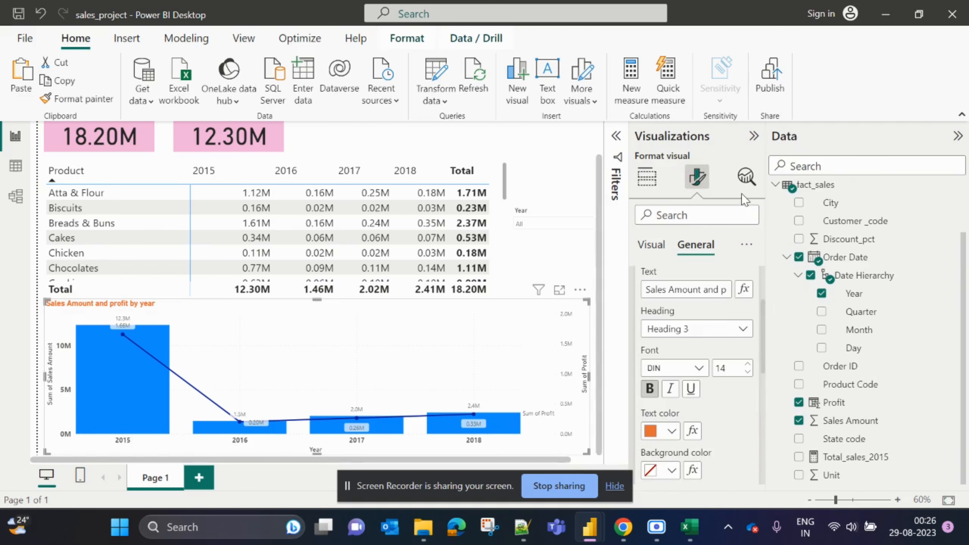
scroll(698, 362, "down", 3)
left_click(670, 379)
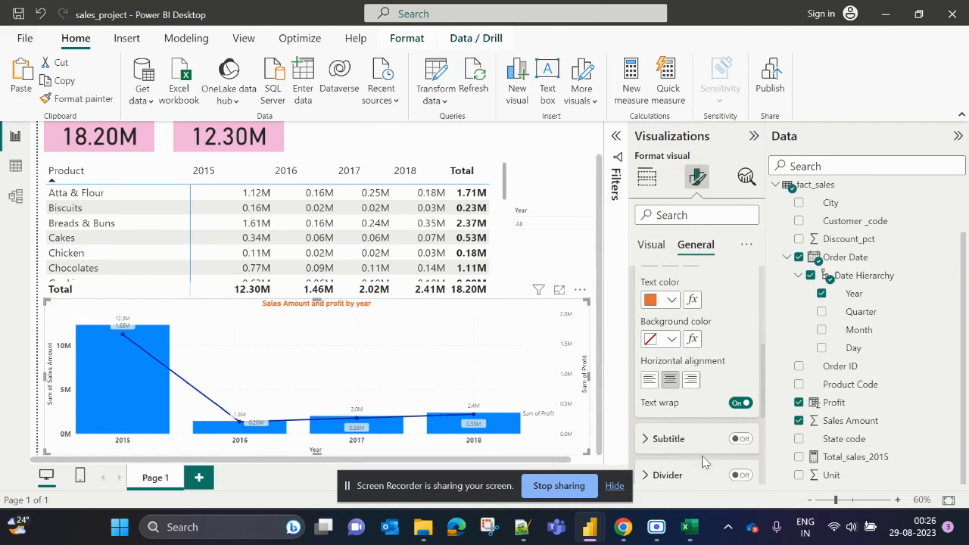
Step: Increase the chart title's font size to 16
scroll(692, 380, "up", 3)
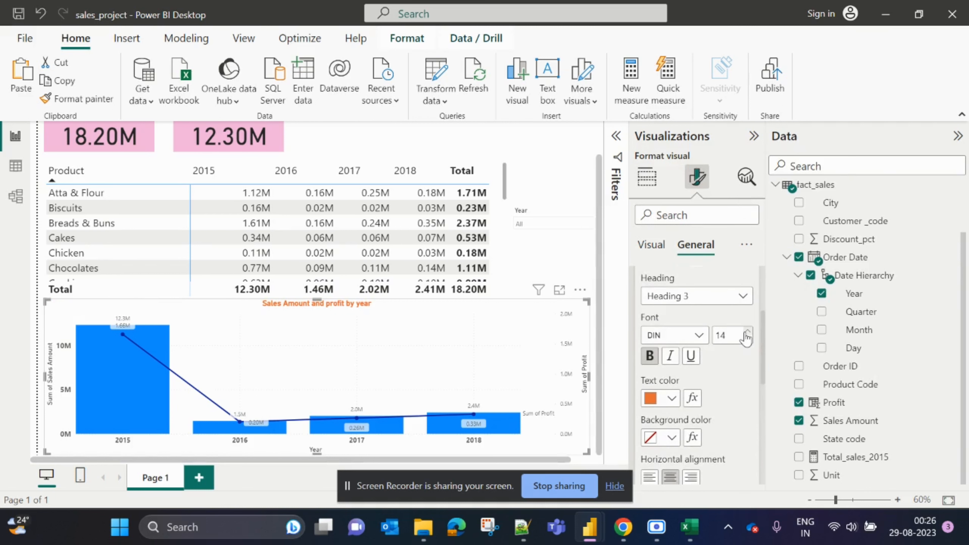
left_click(747, 333)
scroll(701, 360, "down", 3)
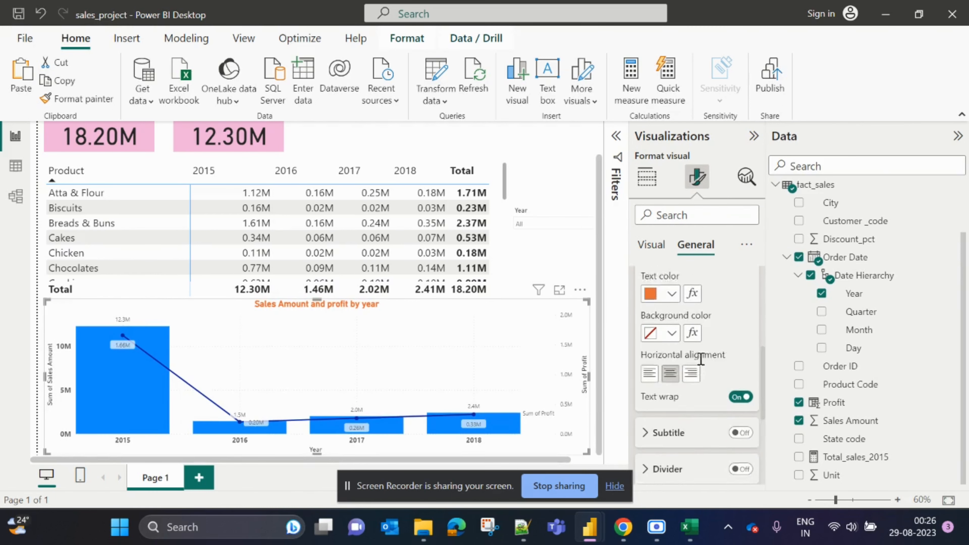
scroll(702, 360, "down", 1)
scroll(682, 397, "up", 6)
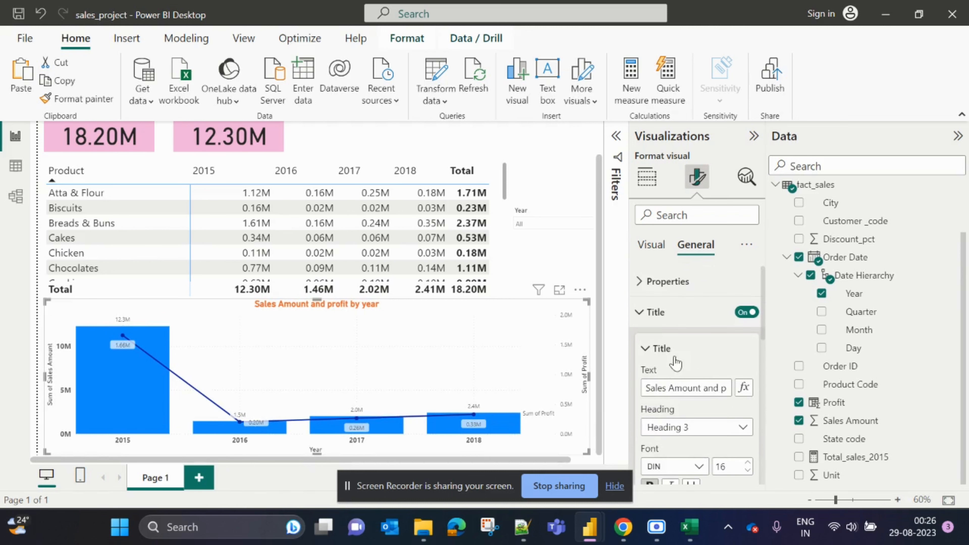
left_click(649, 312)
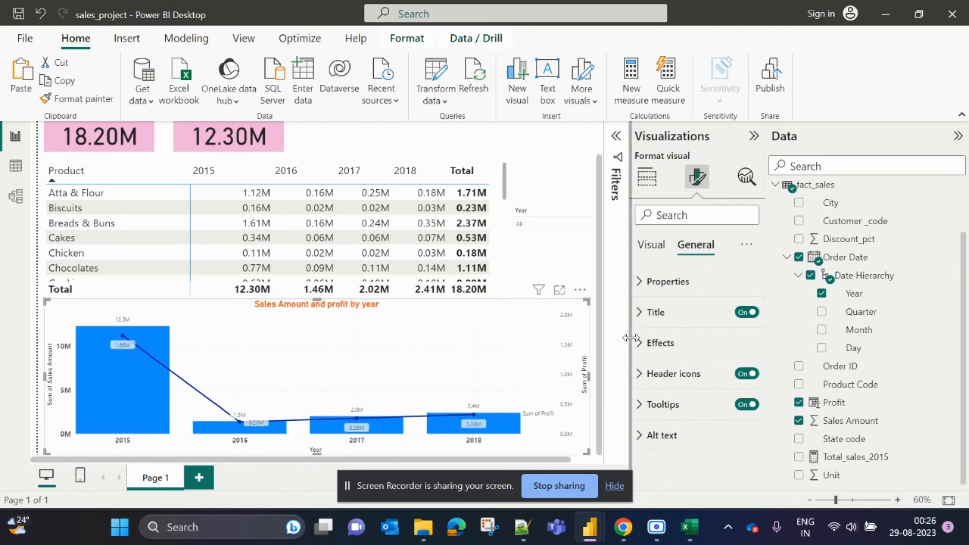
Step: Set the sales and profit chart's background color to light red, after trying black
left_click(645, 343)
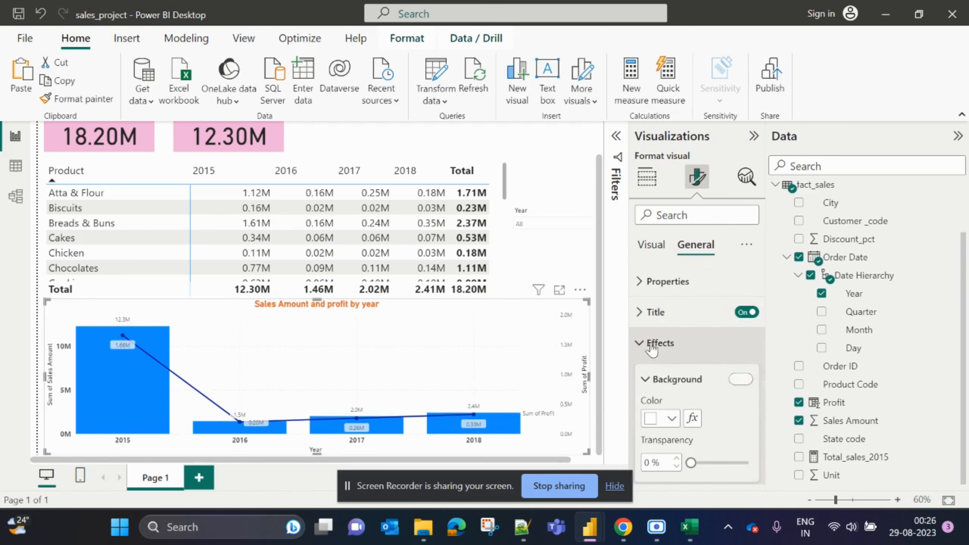
left_click(671, 420)
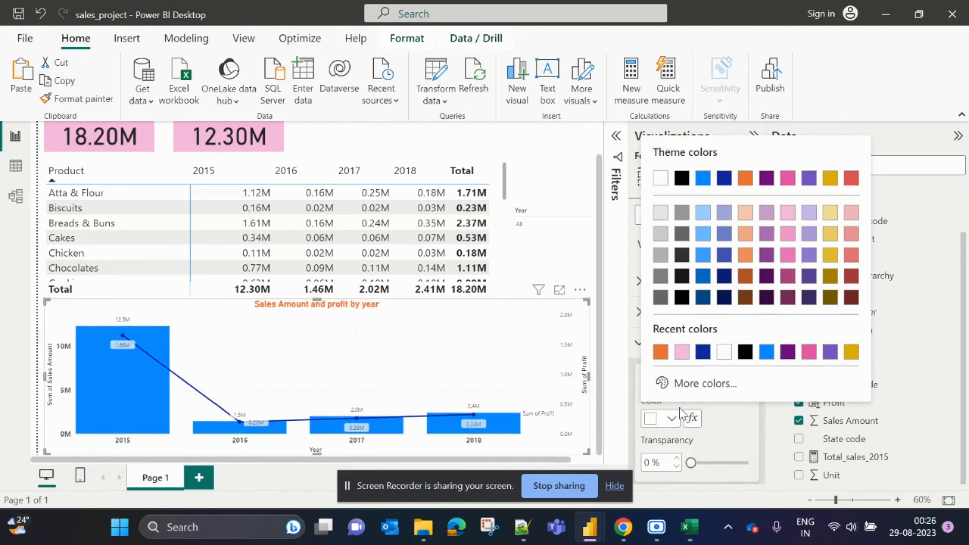
left_click(745, 352)
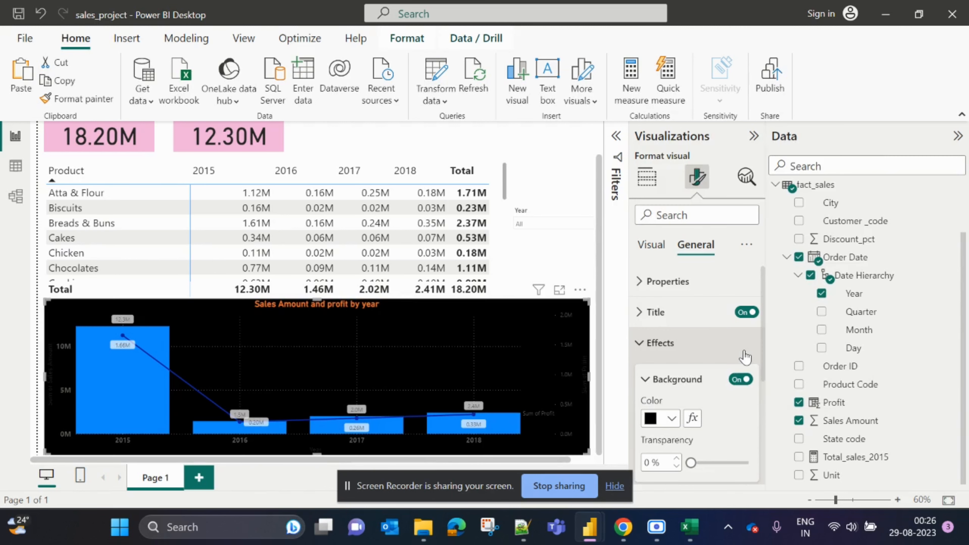
left_click(672, 419)
left_click(851, 213)
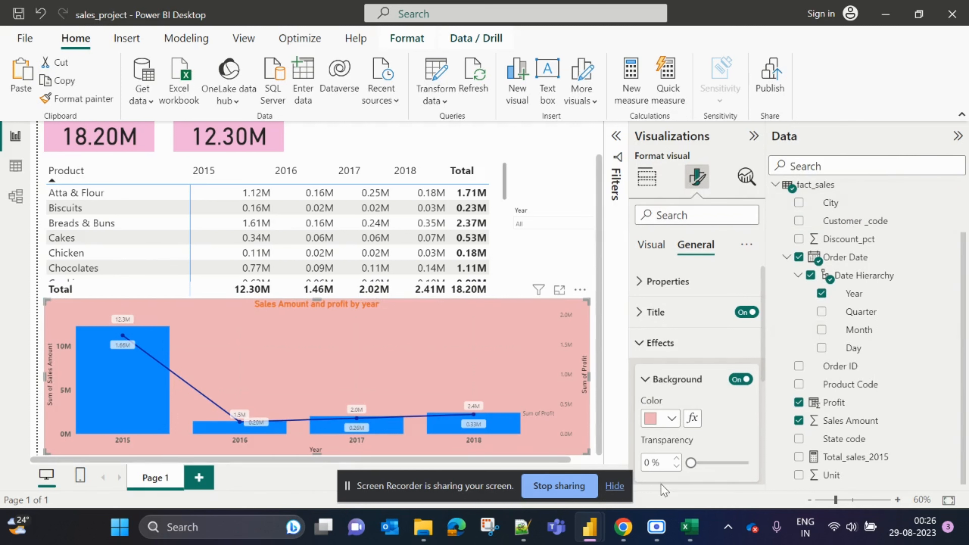
left_click(658, 343)
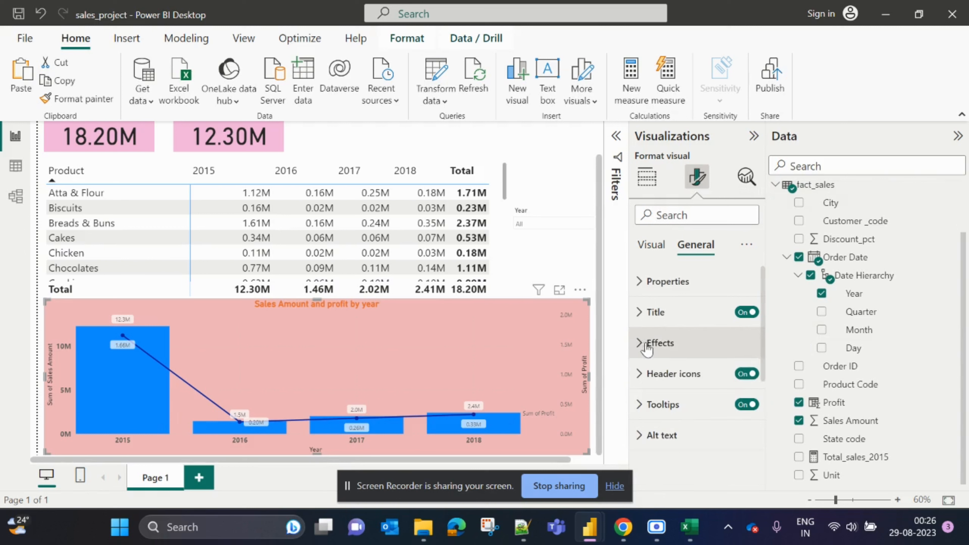
Step: Try showing the chart's legend, and turn it off again
left_click(652, 245)
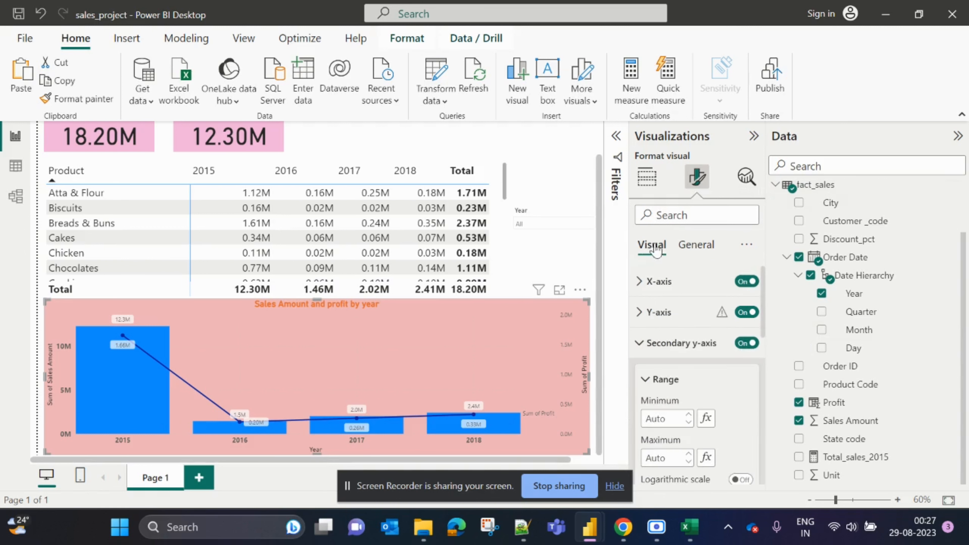
left_click(640, 343)
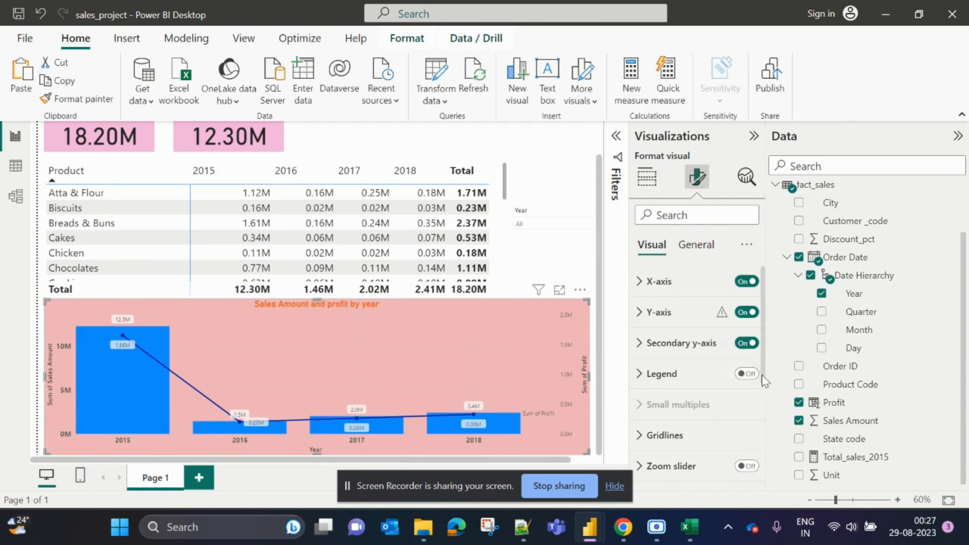
left_click(747, 374)
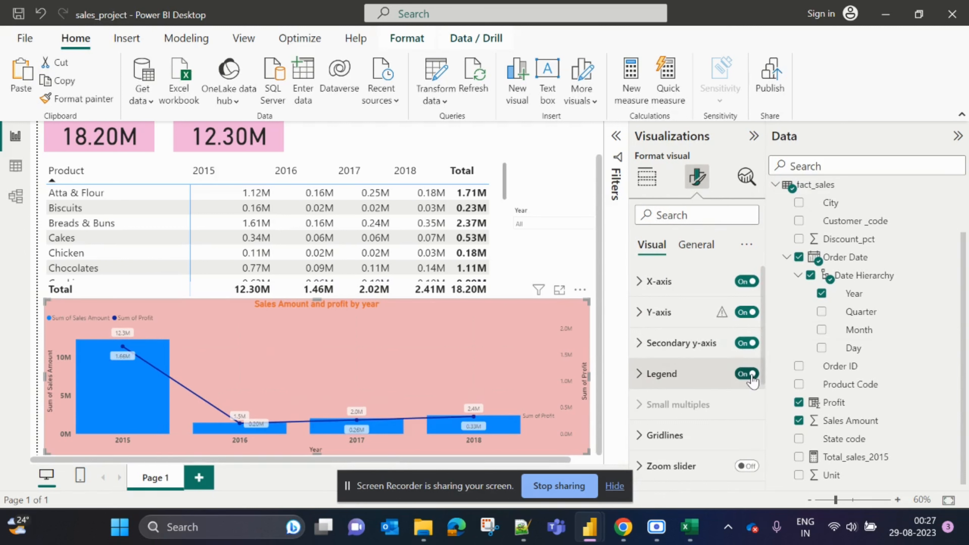
left_click(748, 375)
Step: Set the default color of the chart's columns to orange
scroll(637, 355, "down", 5)
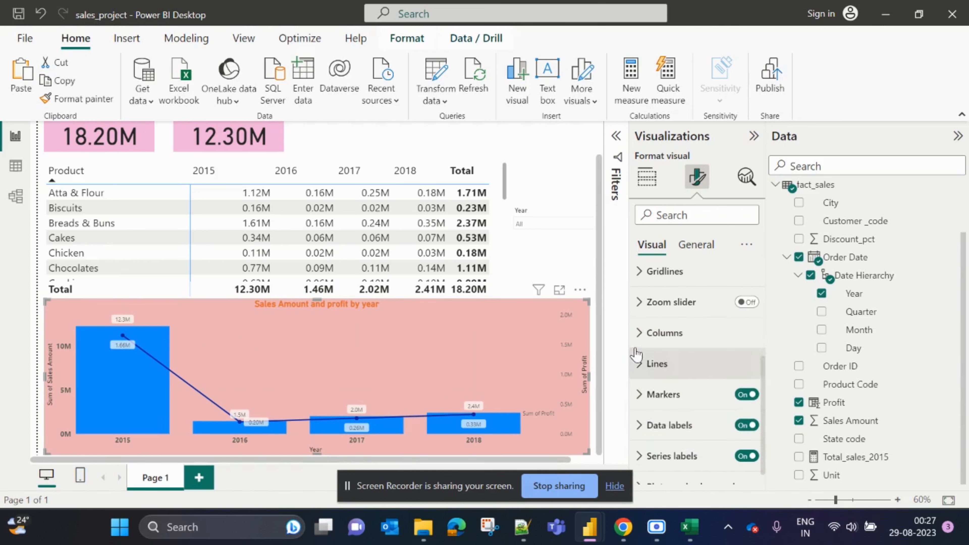
left_click(645, 333)
scroll(671, 414, "down", 4)
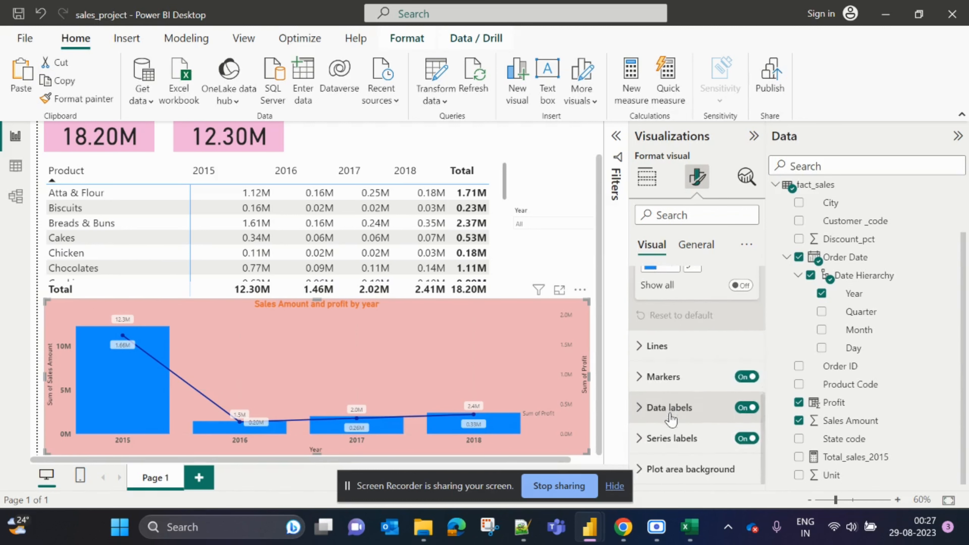
scroll(671, 420, "up", 3)
left_click(672, 329)
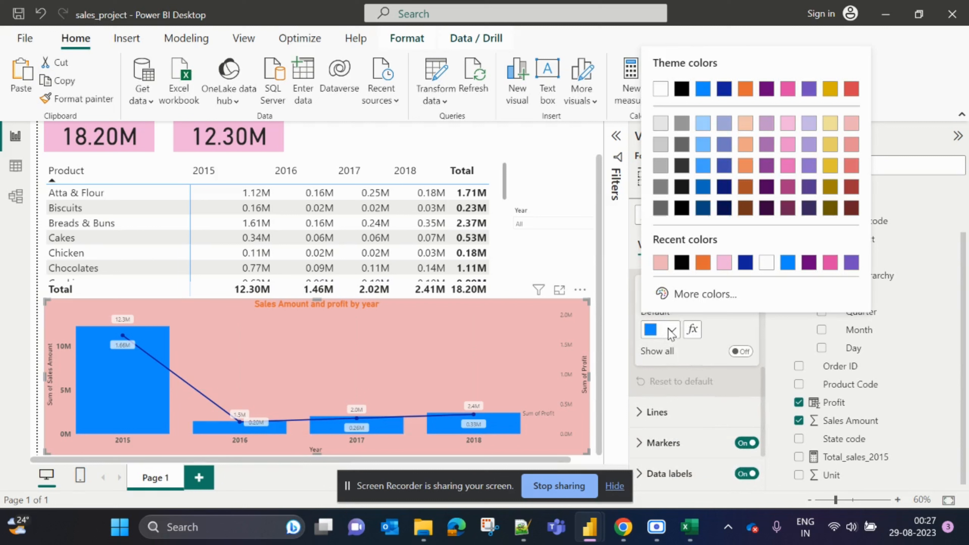
left_click(703, 264)
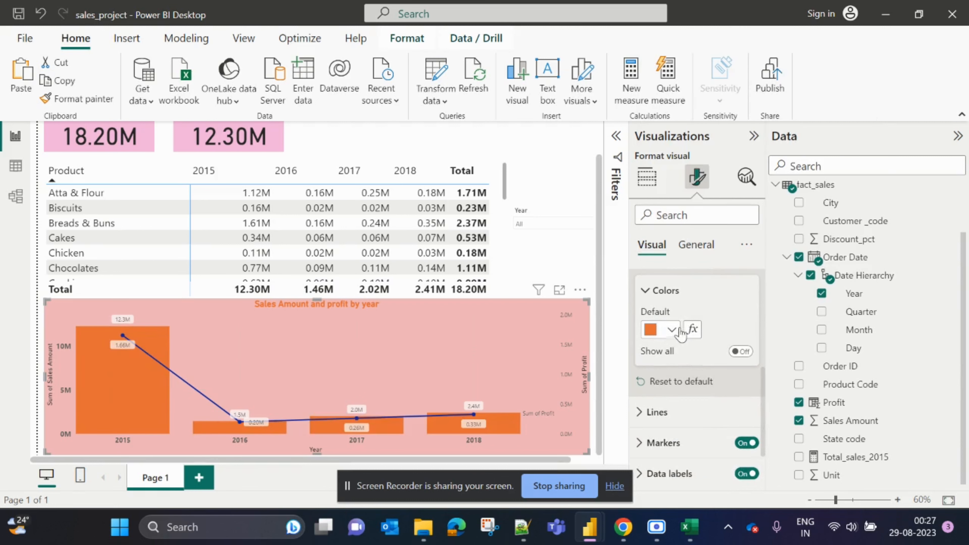
left_click(671, 329)
key("Escape")
Step: Enable separate column colors for each year and color the 2015 column dark plum, after trying light pink
left_click(740, 351)
scroll(674, 409, "down", 3)
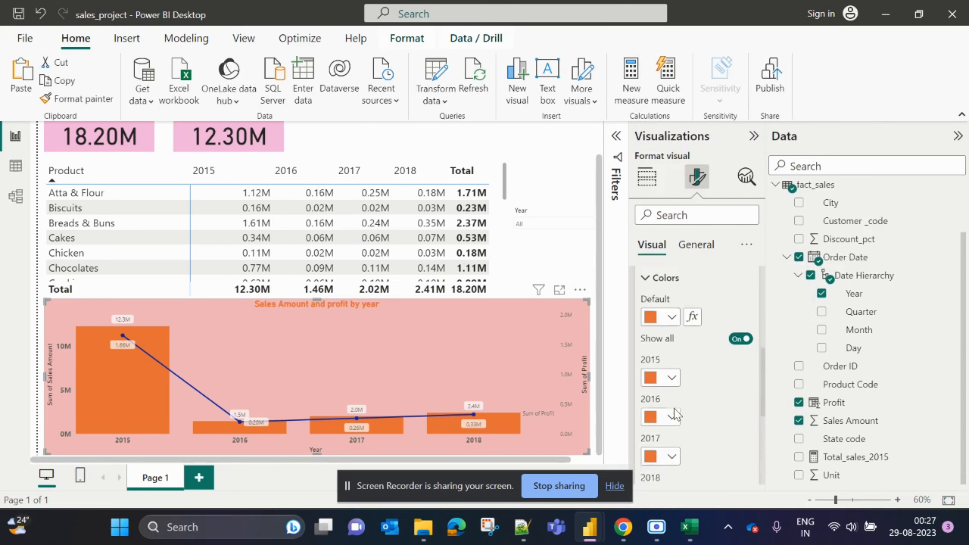
left_click(670, 326)
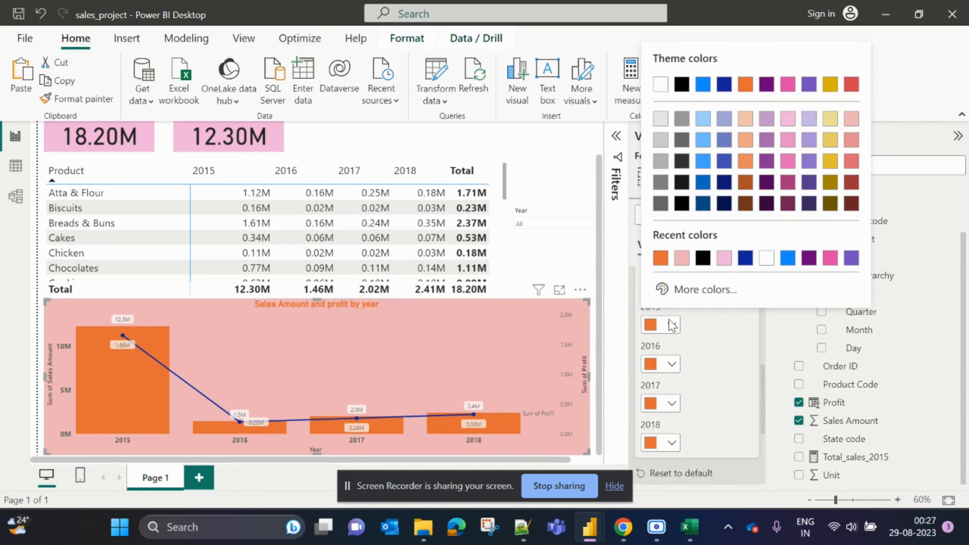
left_click(721, 256)
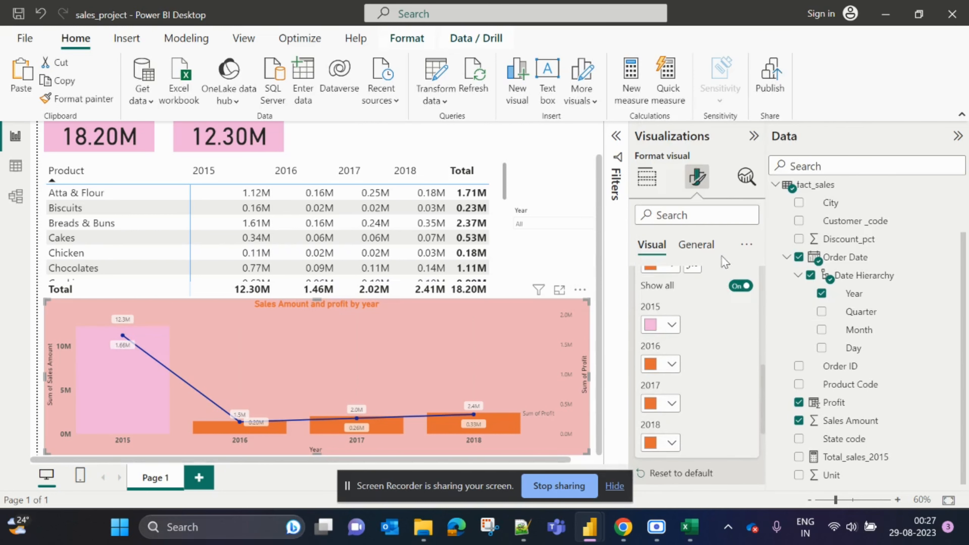
left_click(671, 325)
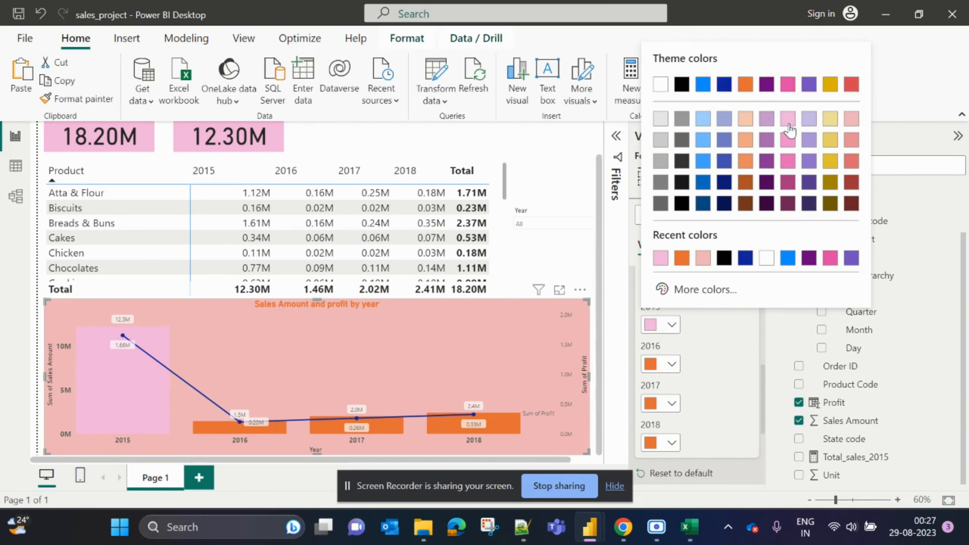
left_click(788, 204)
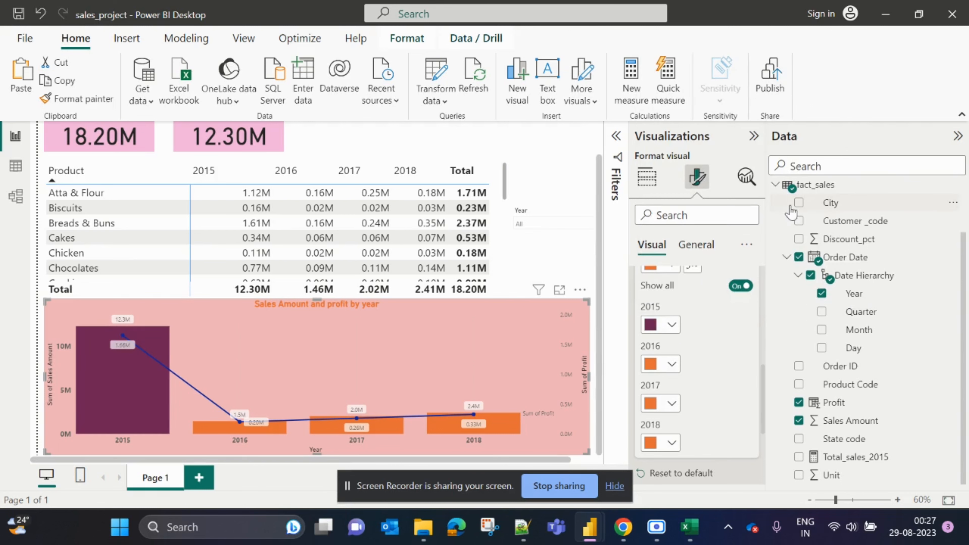
Step: Color the chart's 2016 column light yellow
scroll(688, 319, "up", 1)
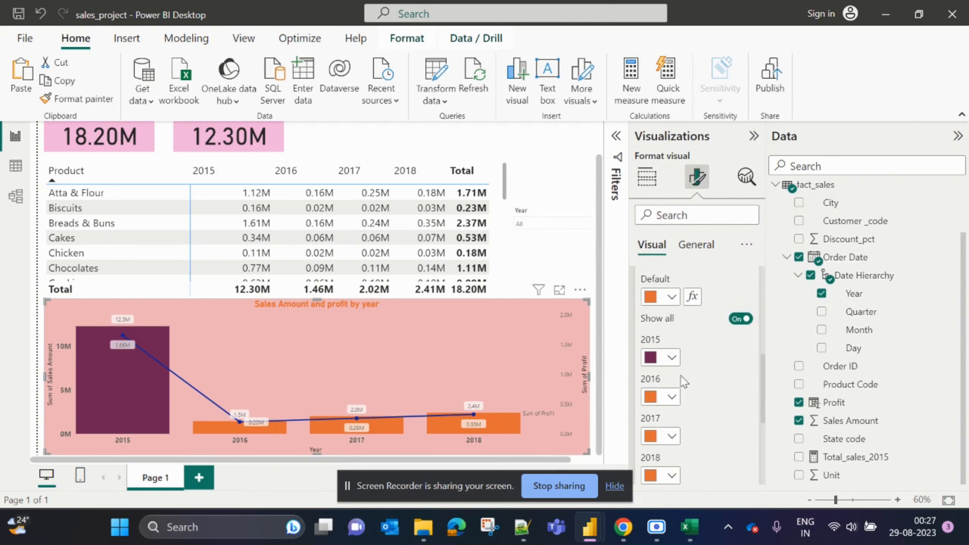
left_click(672, 397)
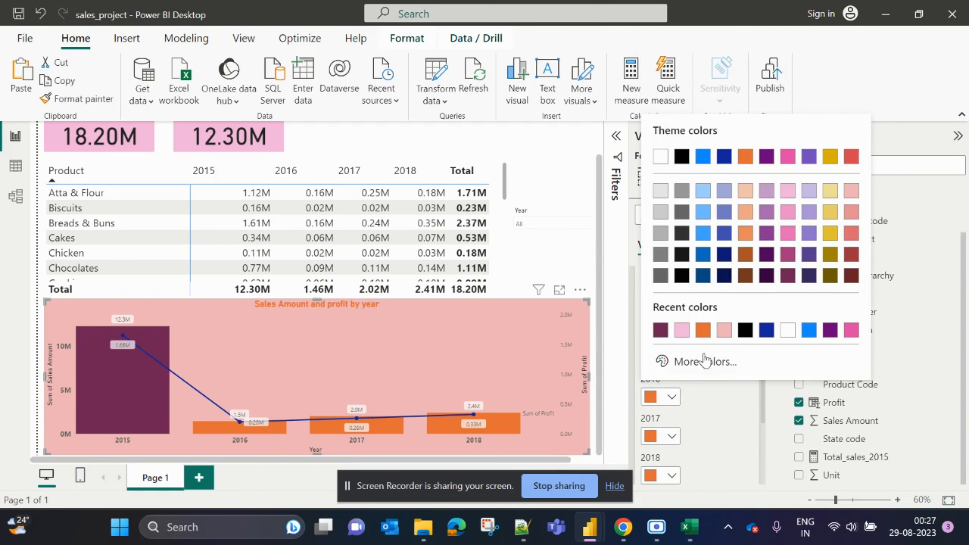
left_click(830, 213)
scroll(641, 451, "down", 3)
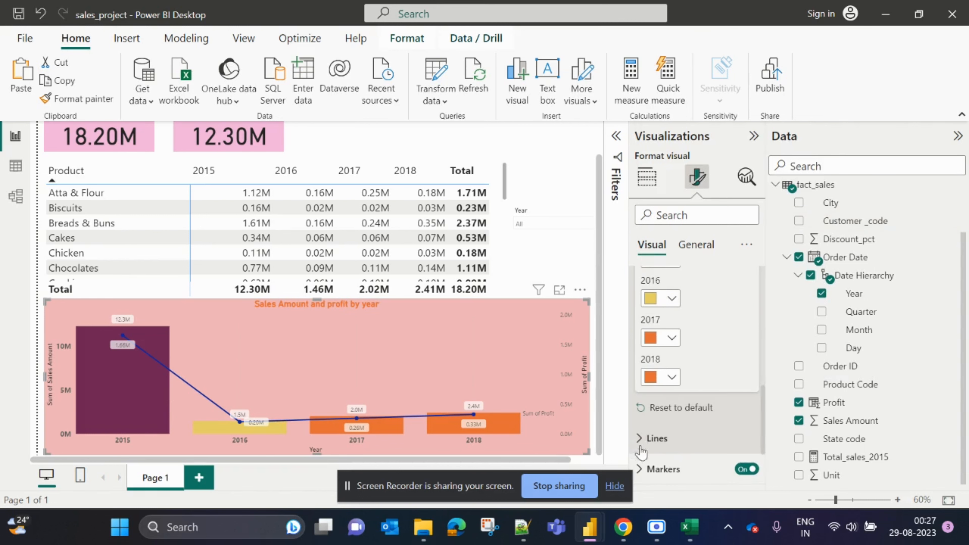
Step: Start conditional formatting of the default column color with a gradient from light red at the lowest value to red at the highest
scroll(693, 343, "up", 3)
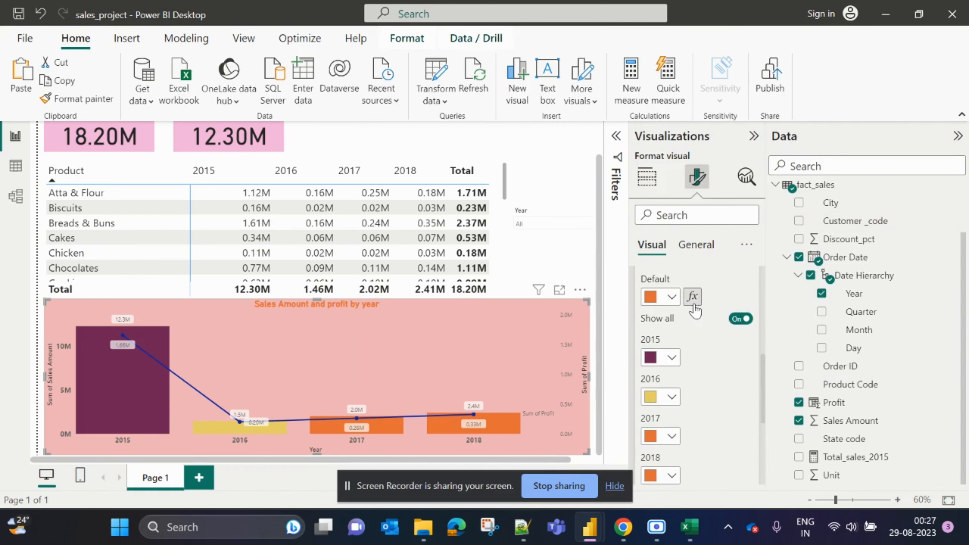
left_click(692, 296)
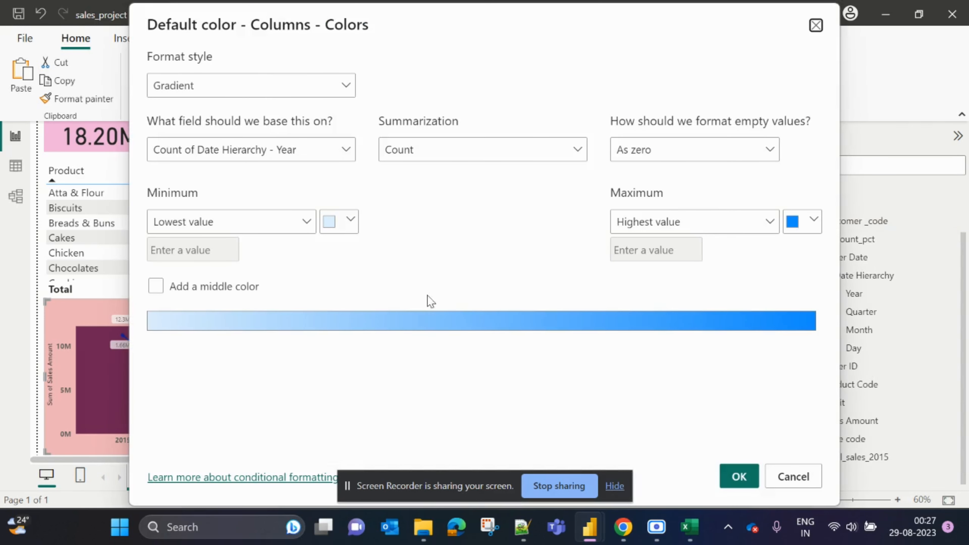
left_click(351, 221)
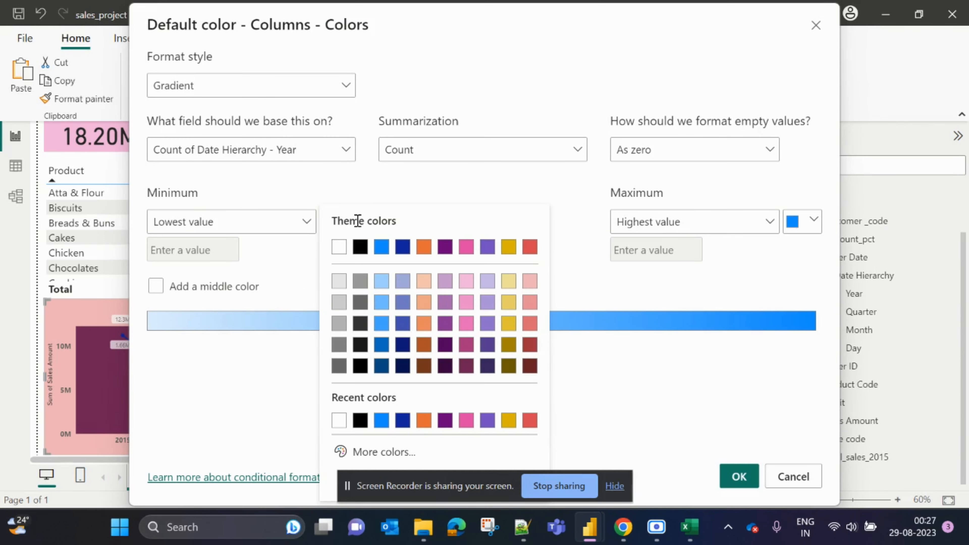
left_click(530, 281)
left_click(813, 221)
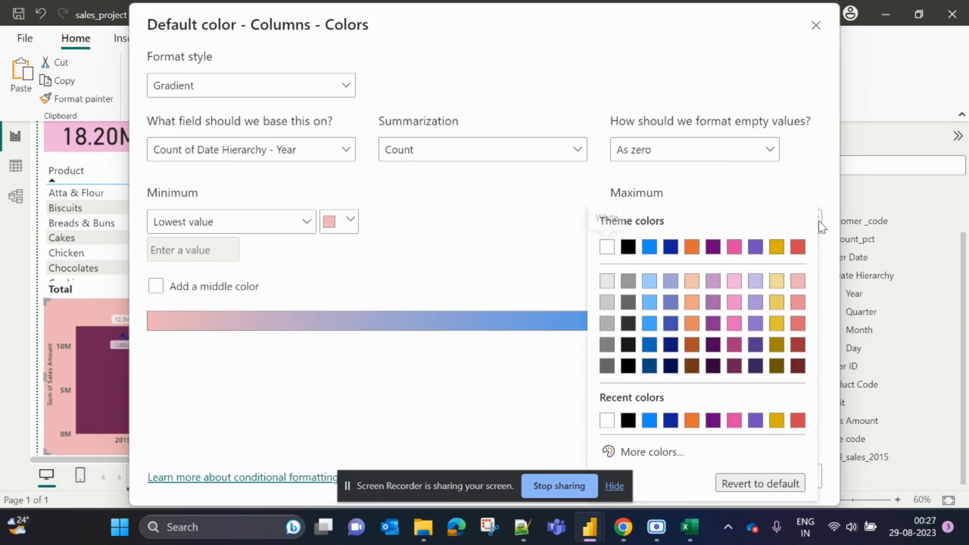
left_click(798, 248)
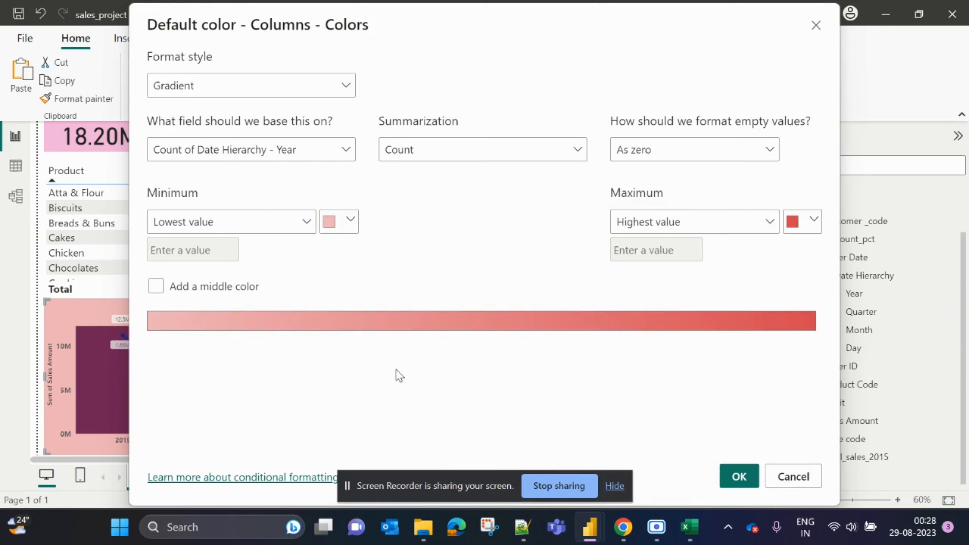
Step: Try a column color gradient from light blue at the lowest value to red at the highest, and clear the conditional formatting
left_click(351, 221)
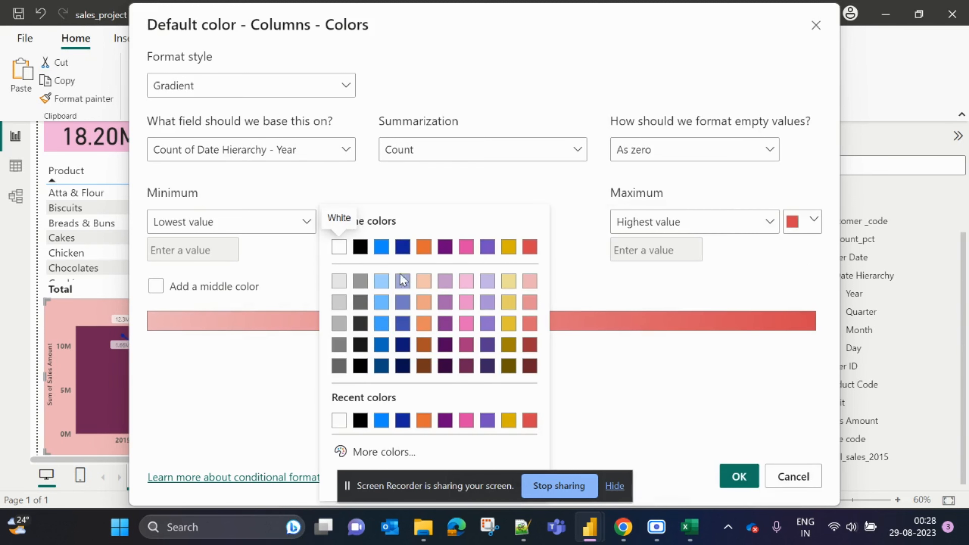
left_click(381, 366)
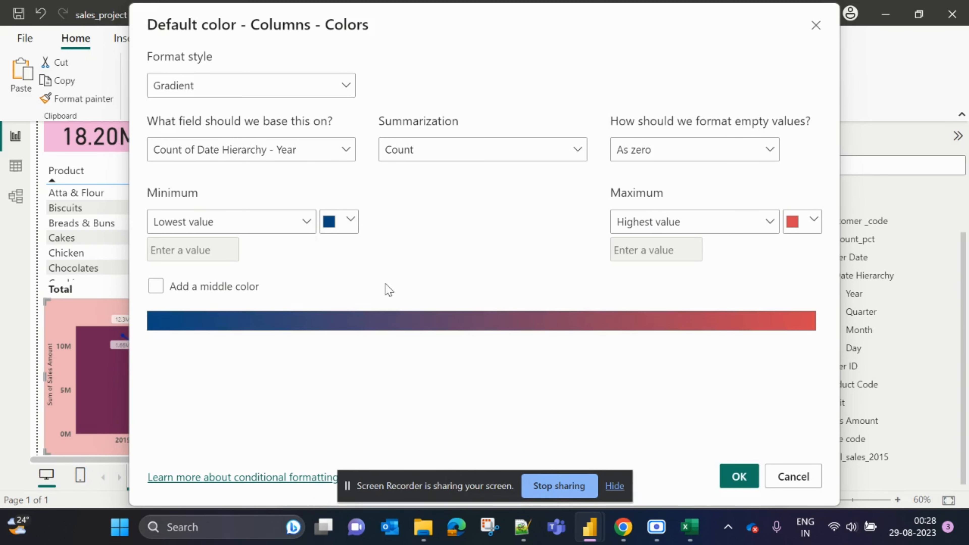
left_click(350, 220)
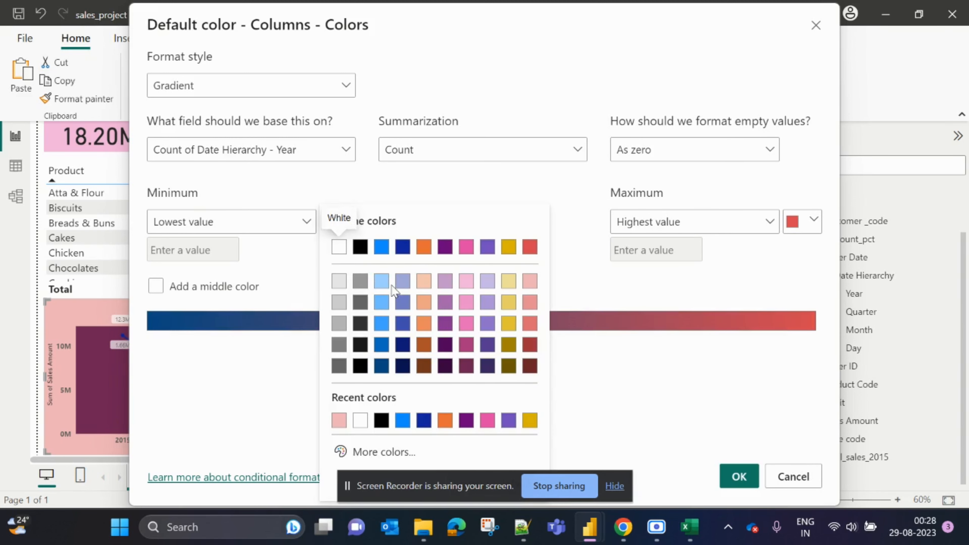
left_click(383, 285)
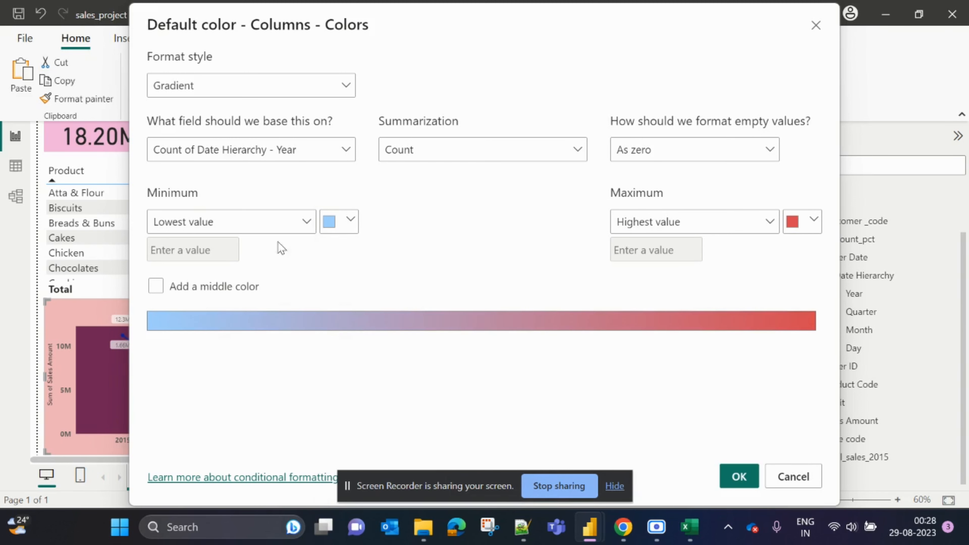
left_click(732, 473)
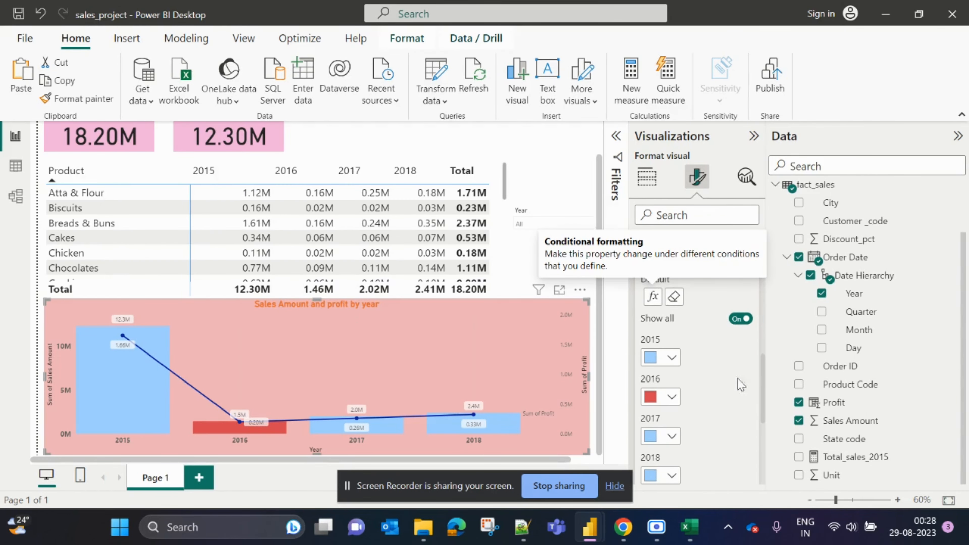
left_click(674, 297)
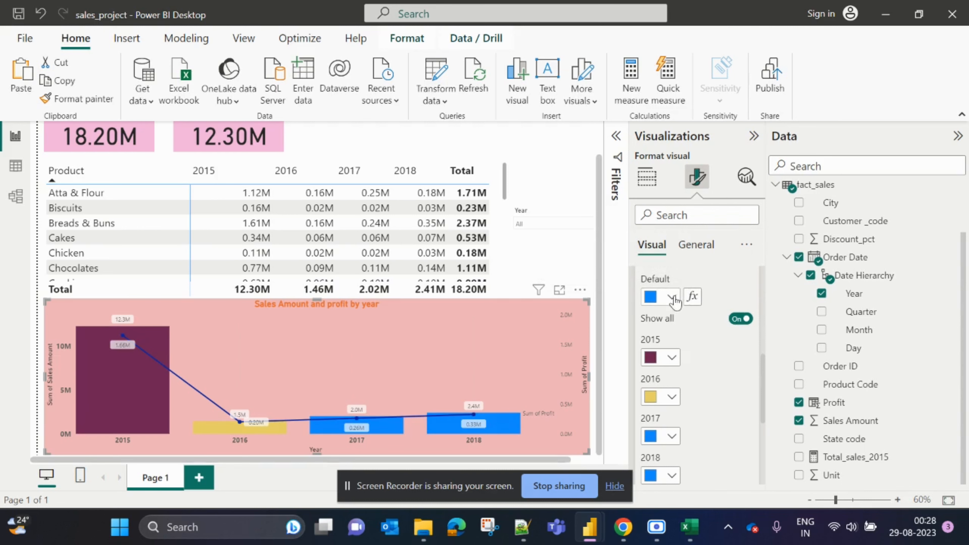
Step: Set up conditional formatting for the default column color again and base the gradient on the sum of Sales Amount from fact_sales
left_click(692, 297)
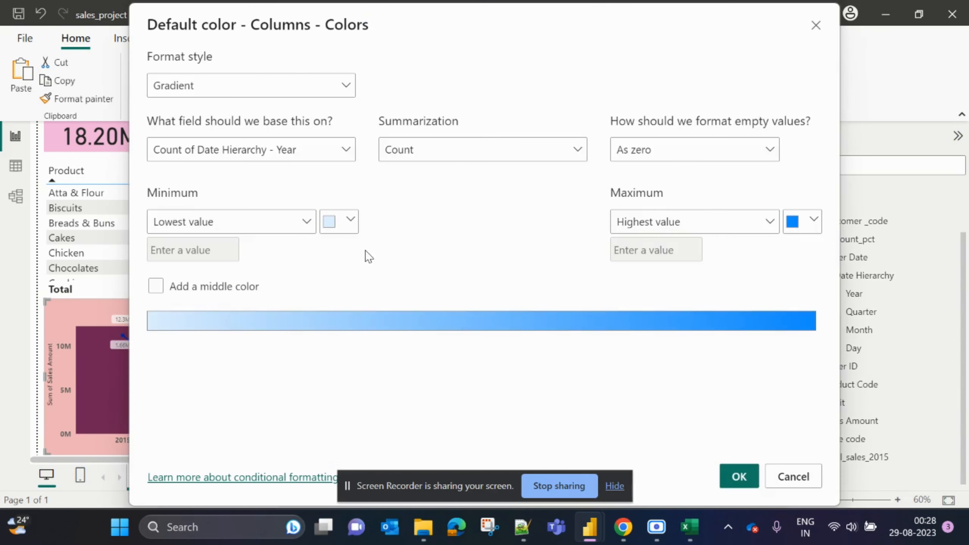
left_click(306, 222)
left_click(306, 222)
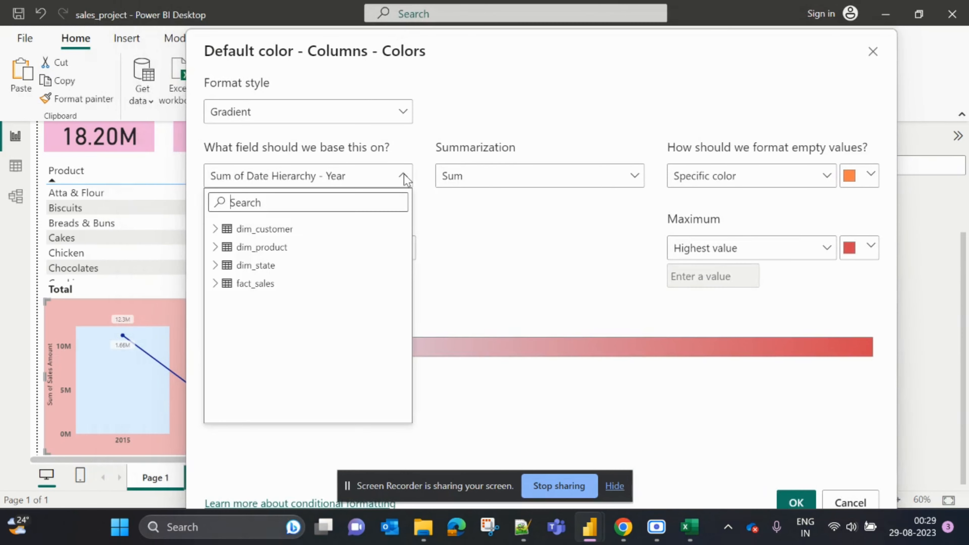
left_click(403, 175)
left_click(404, 175)
left_click(214, 284)
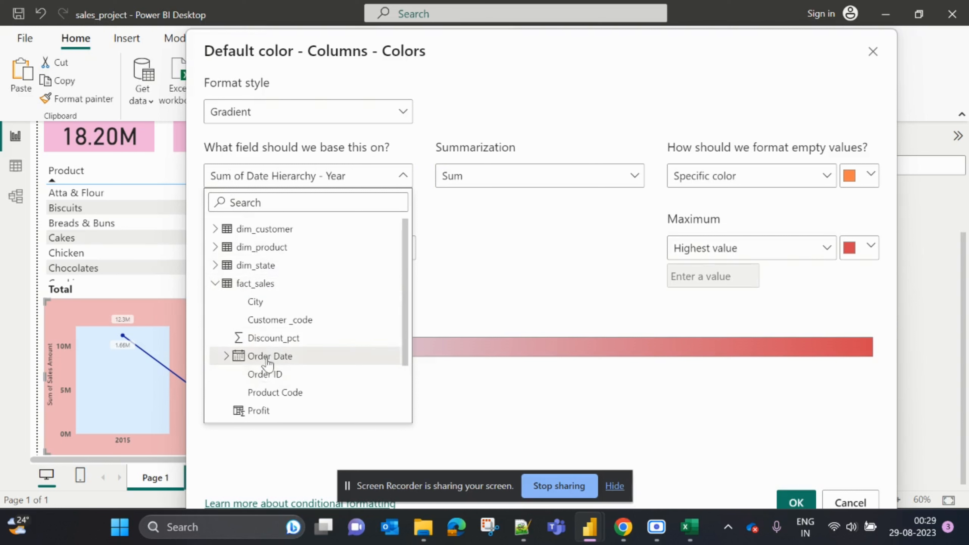
scroll(262, 359, "down", 1)
scroll(261, 359, "down", 2)
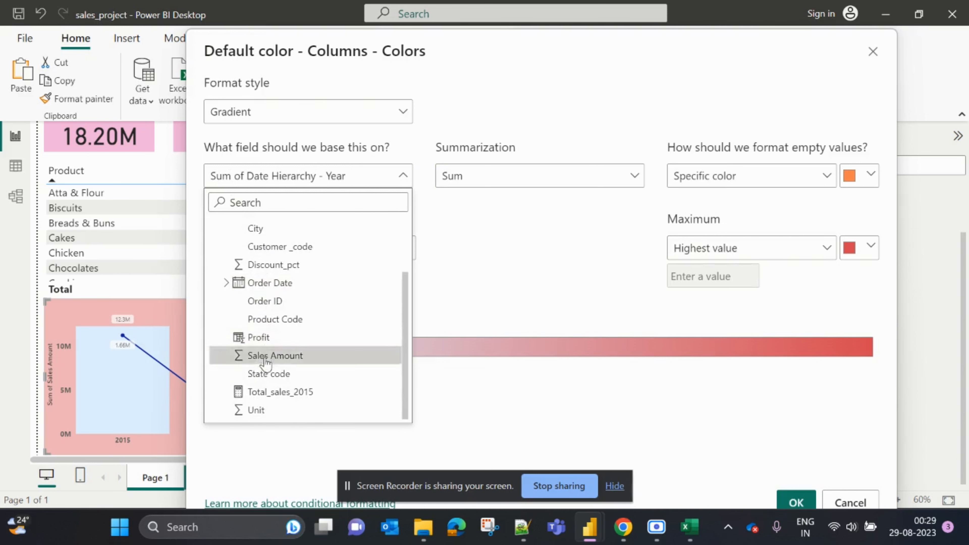
left_click(262, 353)
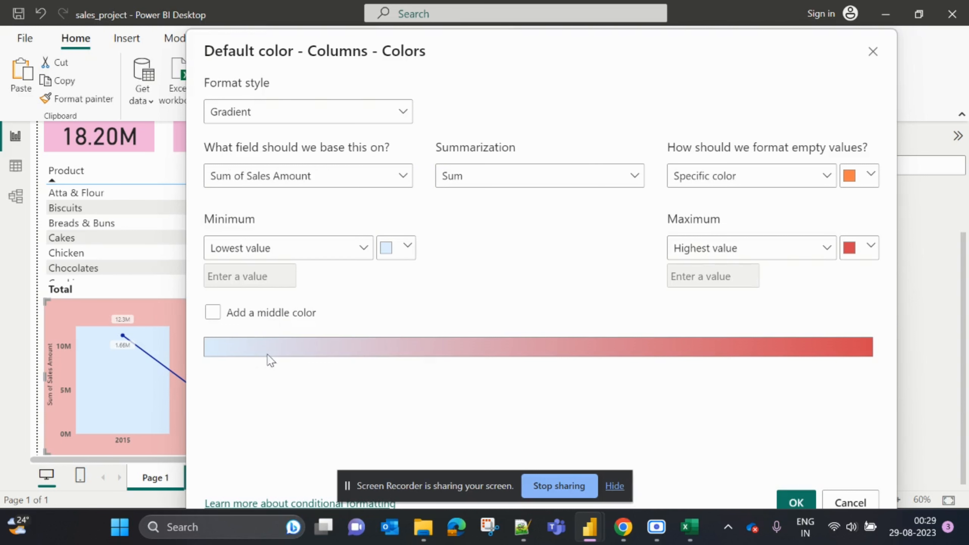
Step: Set empty values to Don't format and apply the light blue to red gradient to the chart's columns
left_click(828, 182)
left_click(700, 201)
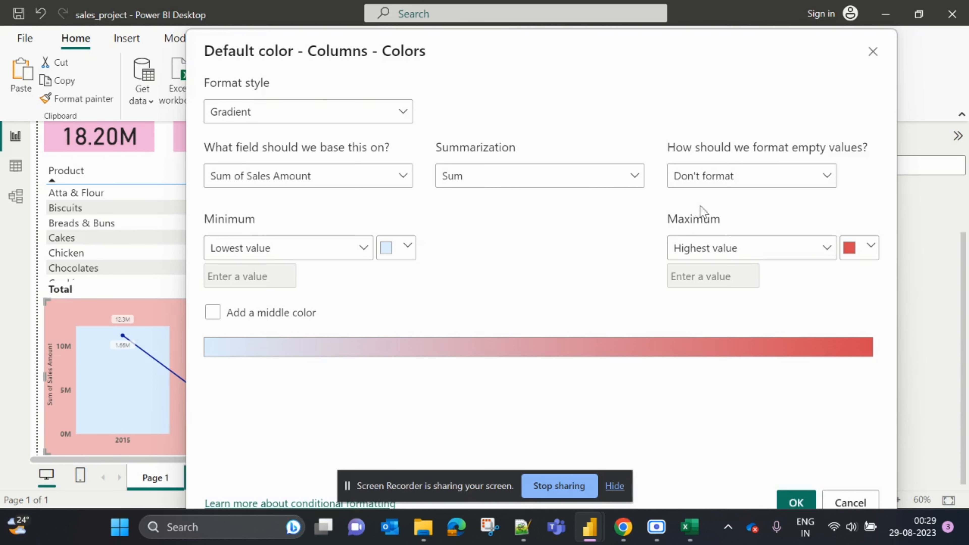
left_click(218, 253)
left_click(221, 254)
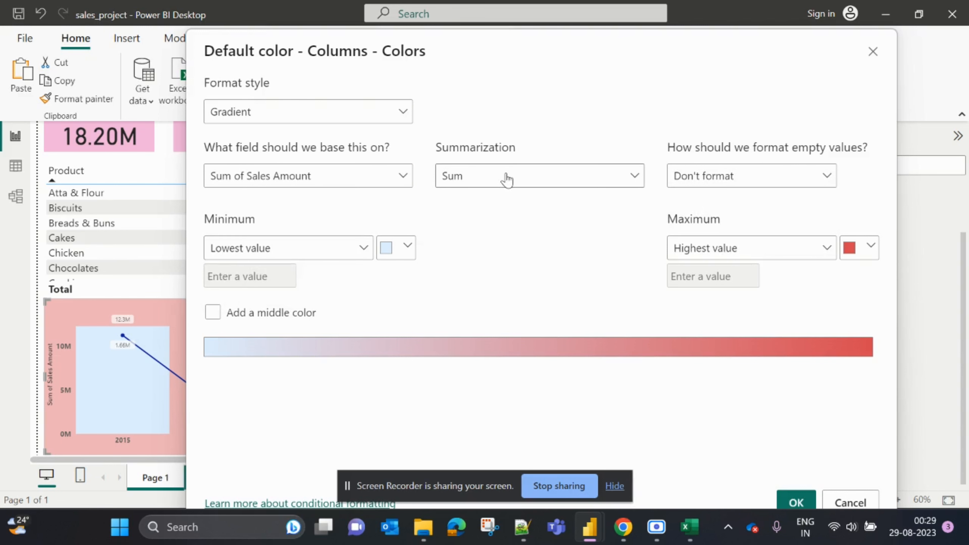
left_click(796, 502)
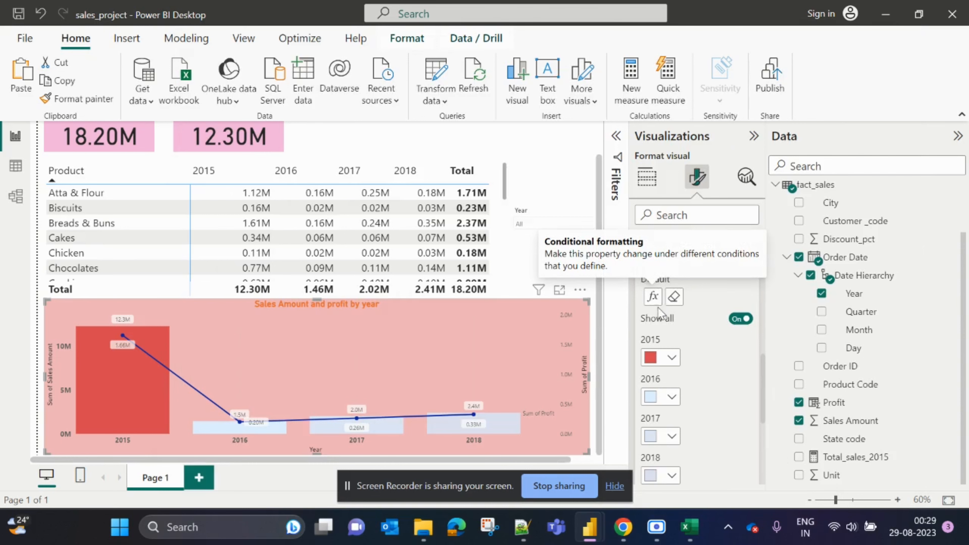
Step: Review the gradient settings of the chart's default column color and close them
left_click(654, 297)
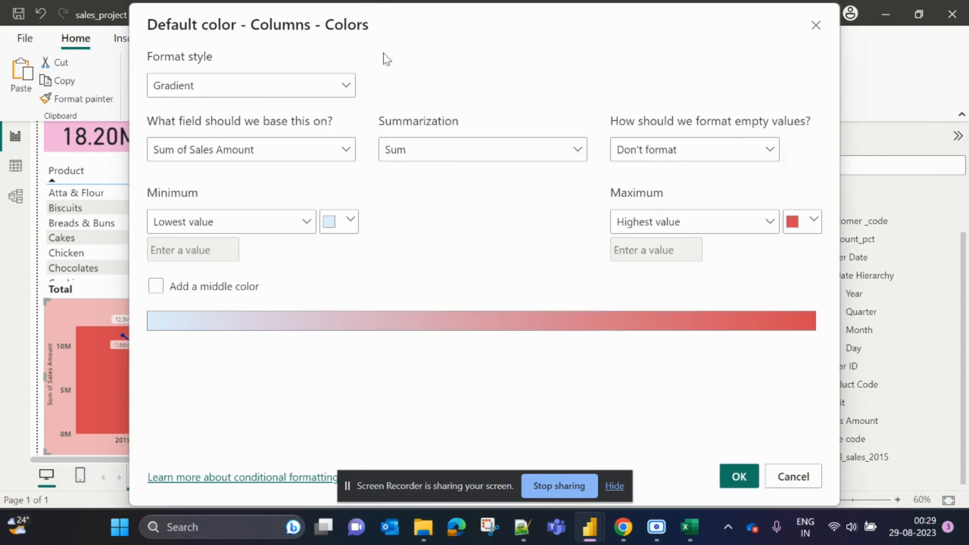
left_click_drag(471, 28, 632, 71)
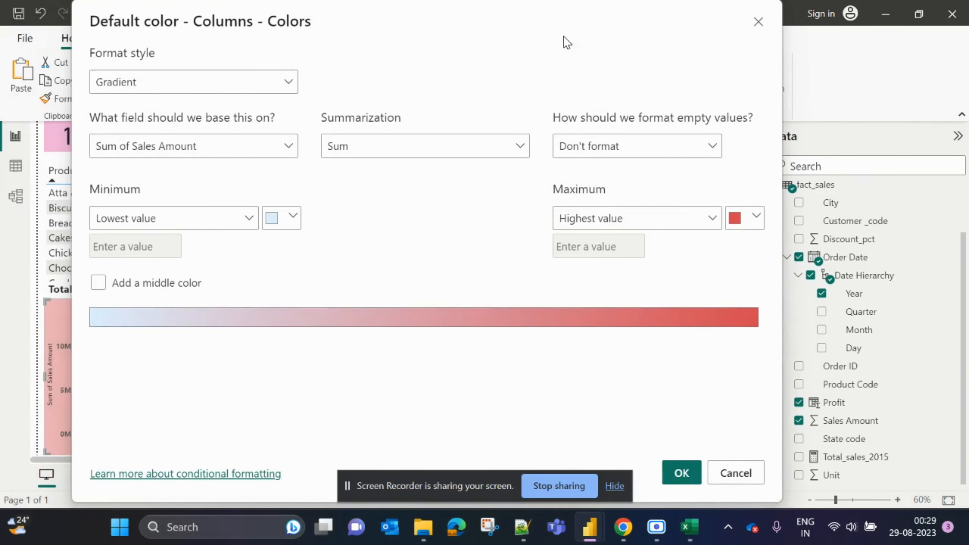
left_click(682, 475)
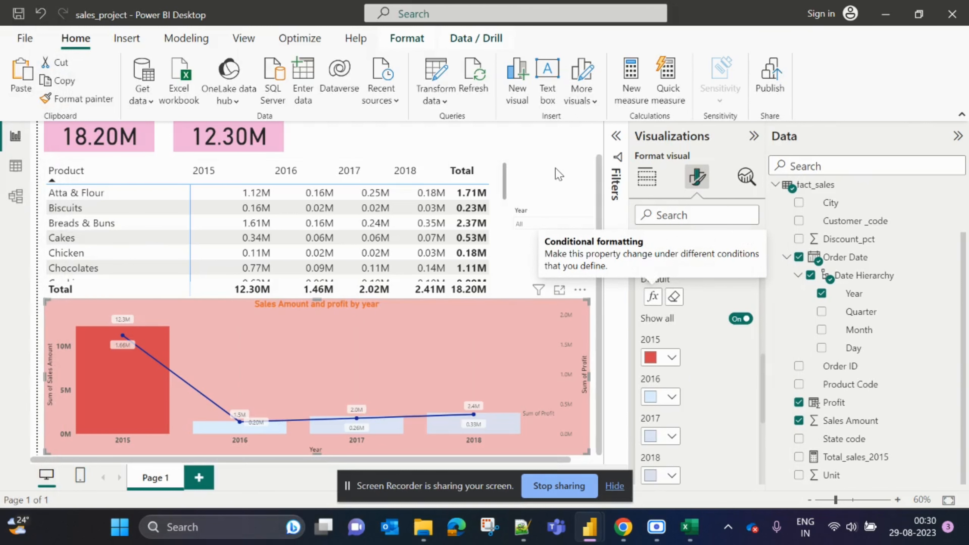
Step: Look over the report page and inspect the sales amount of the chart's 2015 column
left_click(556, 176)
scroll(555, 174, "up", 1)
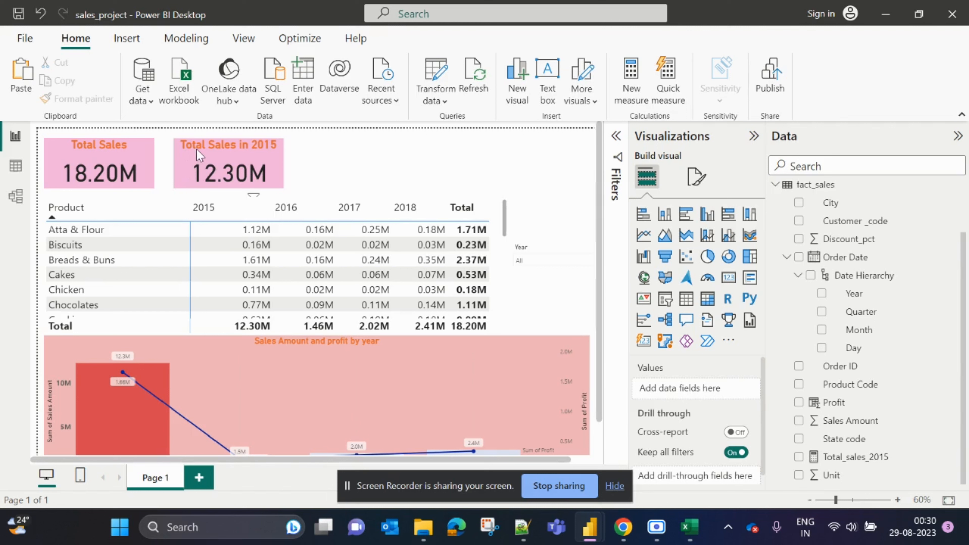
left_click(433, 348)
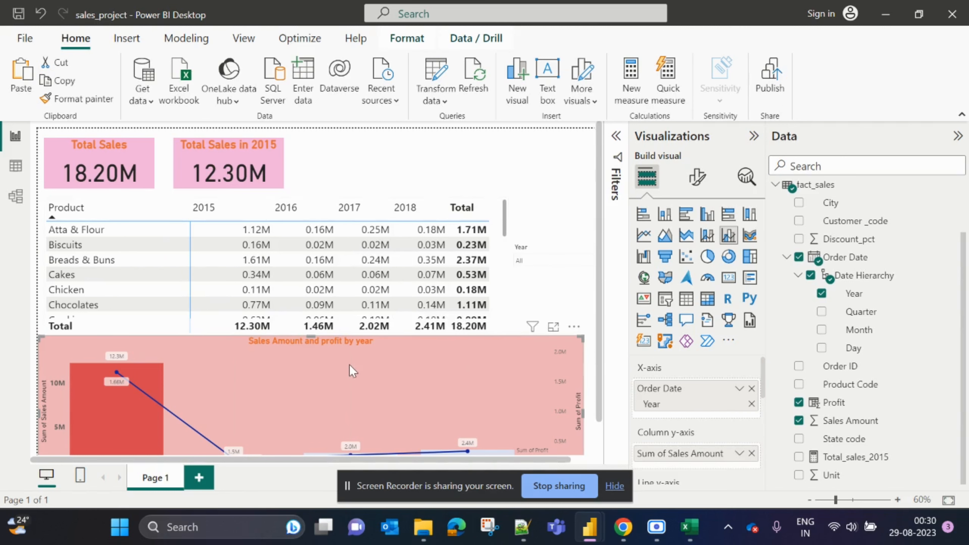
scroll(300, 361, "down", 1)
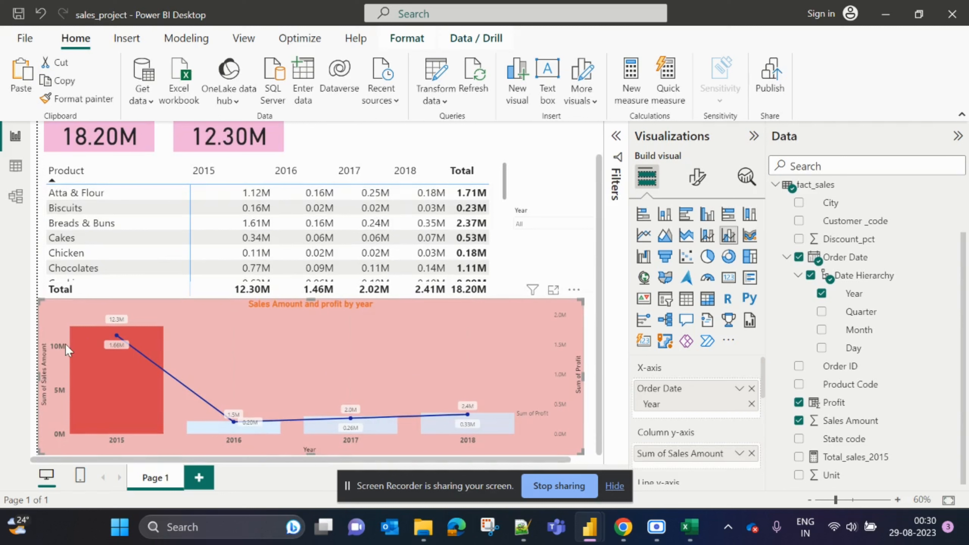
mouse_move(142, 372)
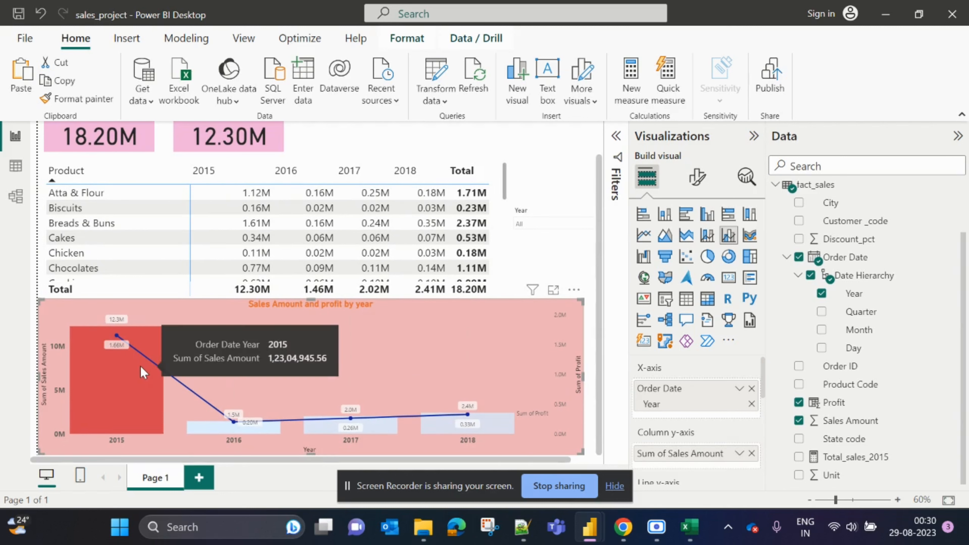